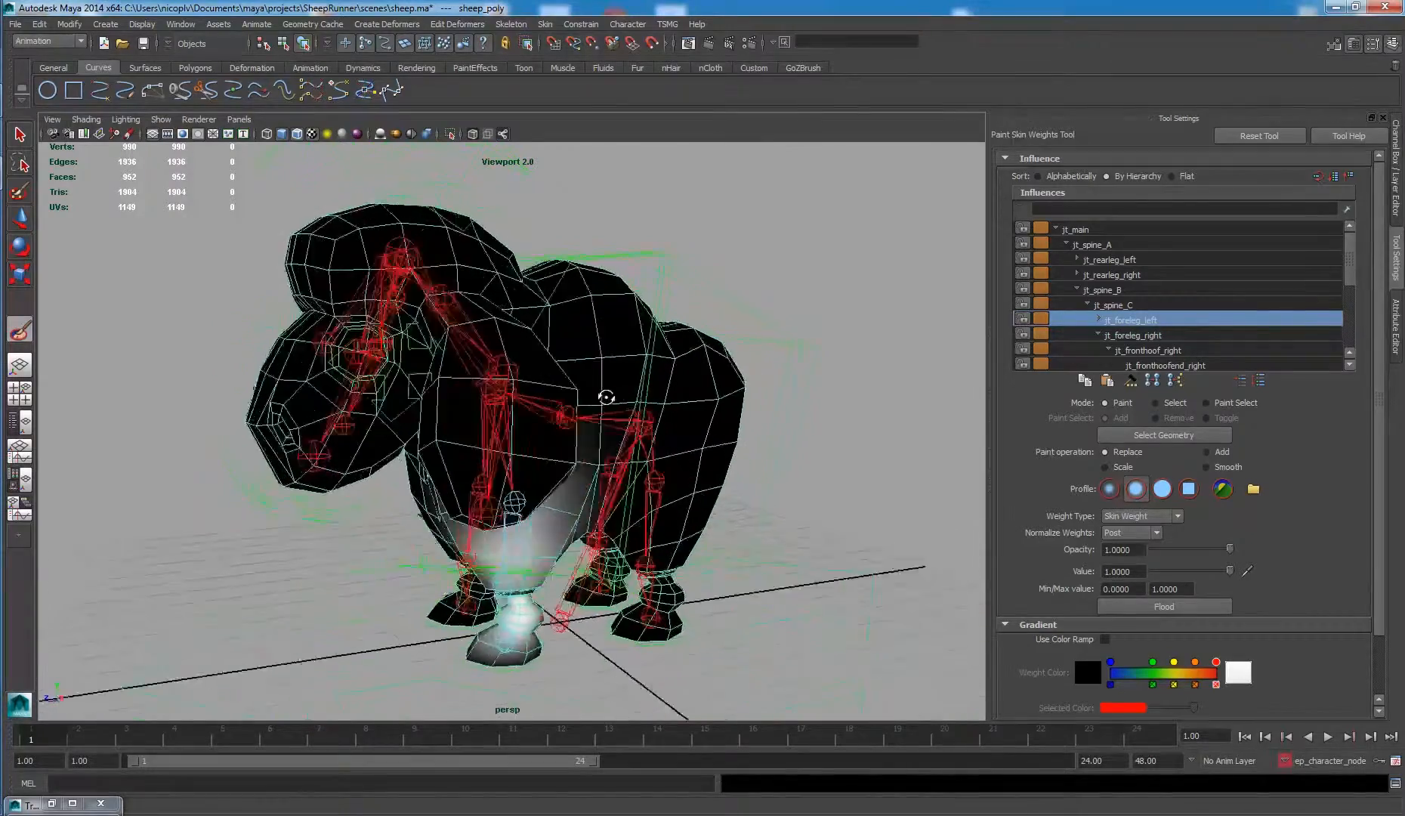
# Examine the jt_foreleg_left skin weights around the sheep's left front leg and hoof.
pyautogui.keyDown('alt'); pyautogui.moveTo(655, 480); pyautogui.dragTo(726, 387, button='middle'); pyautogui.keyUp('alt')
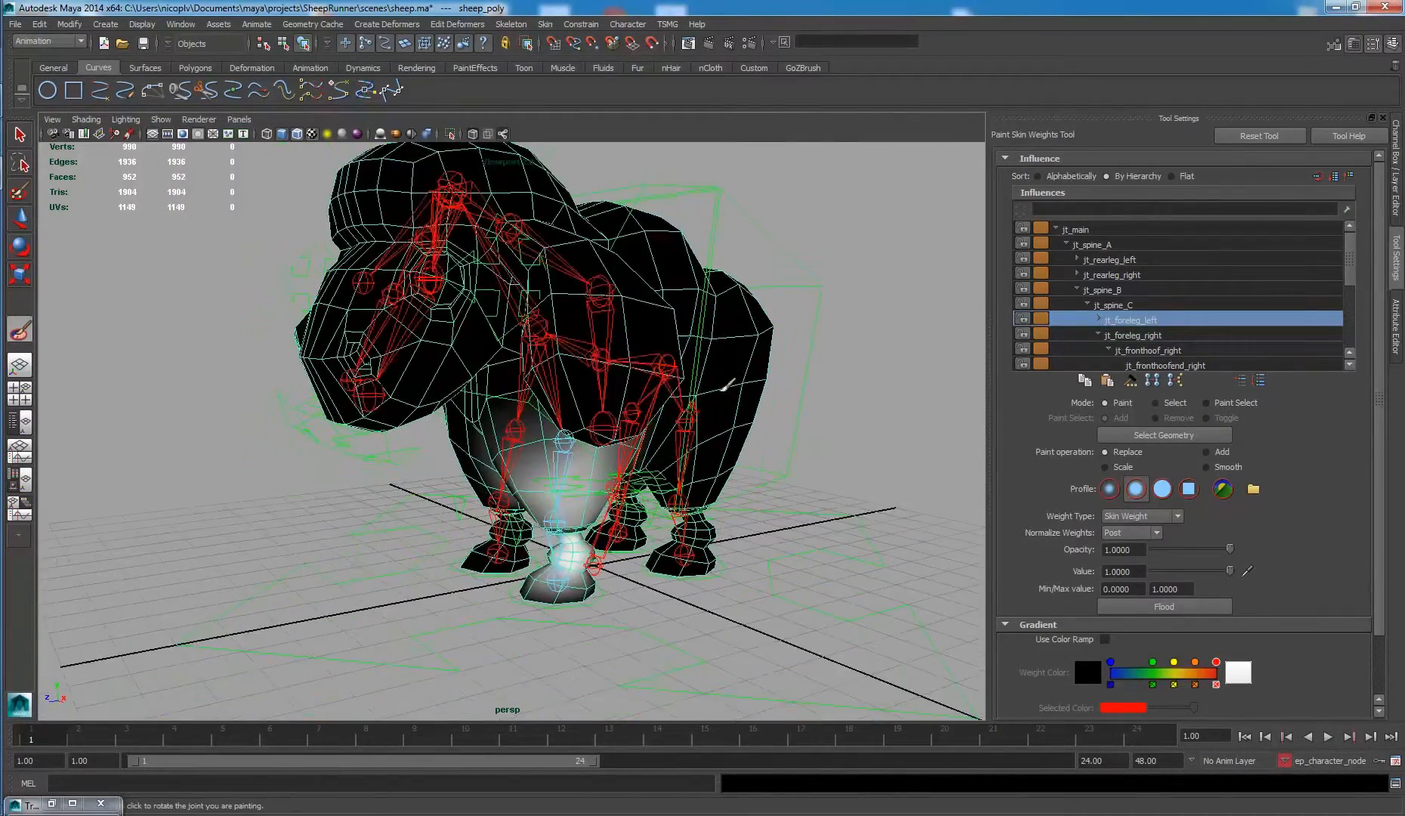
pyautogui.scroll(2, 726, 387)
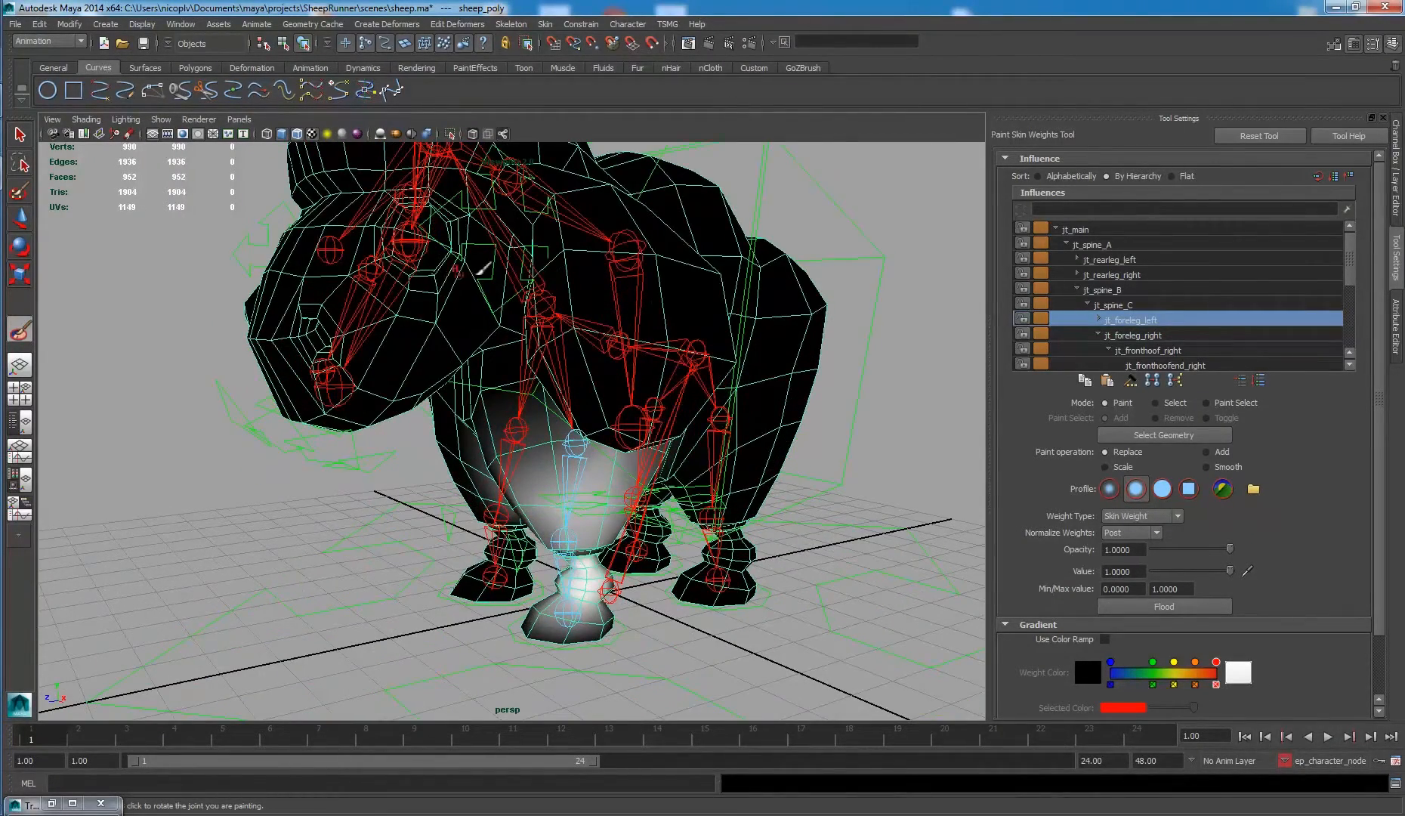
pyautogui.keyDown('alt'); pyautogui.moveTo(620, 218); pyautogui.dragTo(605, 370); pyautogui.keyUp('alt')
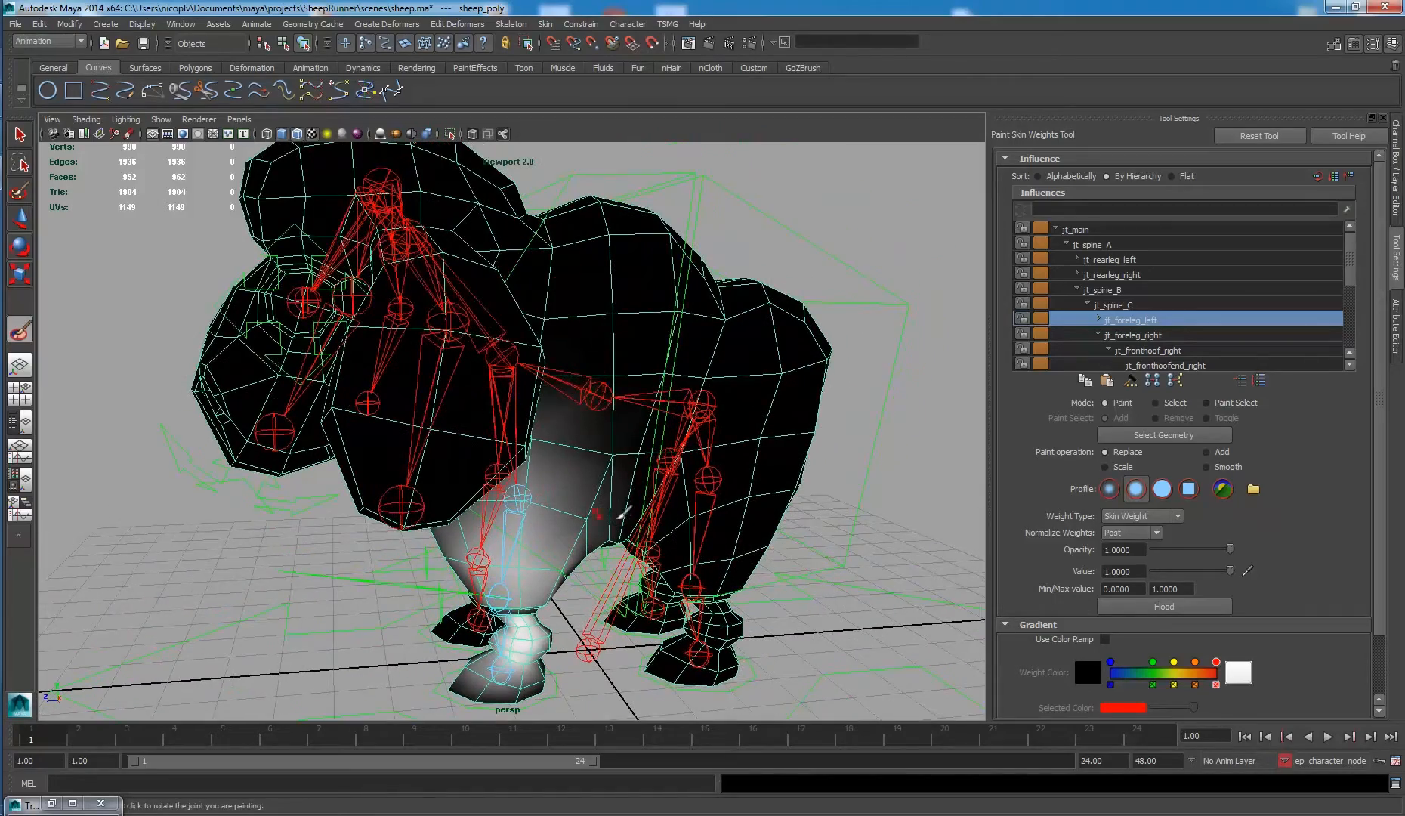
pyautogui.keyDown('alt'); pyautogui.moveTo(706, 431); pyautogui.dragTo(705, 390, button='middle'); pyautogui.keyUp('alt')
pyautogui.keyDown('alt'); pyautogui.moveTo(642, 483); pyautogui.dragTo(648, 446, button='middle'); pyautogui.keyUp('alt')
pyautogui.keyDown('alt'); pyautogui.moveTo(529, 506); pyautogui.dragTo(597, 523, button='right'); pyautogui.keyUp('alt')
pyautogui.keyDown('alt'); pyautogui.moveTo(597, 523); pyautogui.dragTo(599, 422, button='middle'); pyautogui.keyUp('alt')
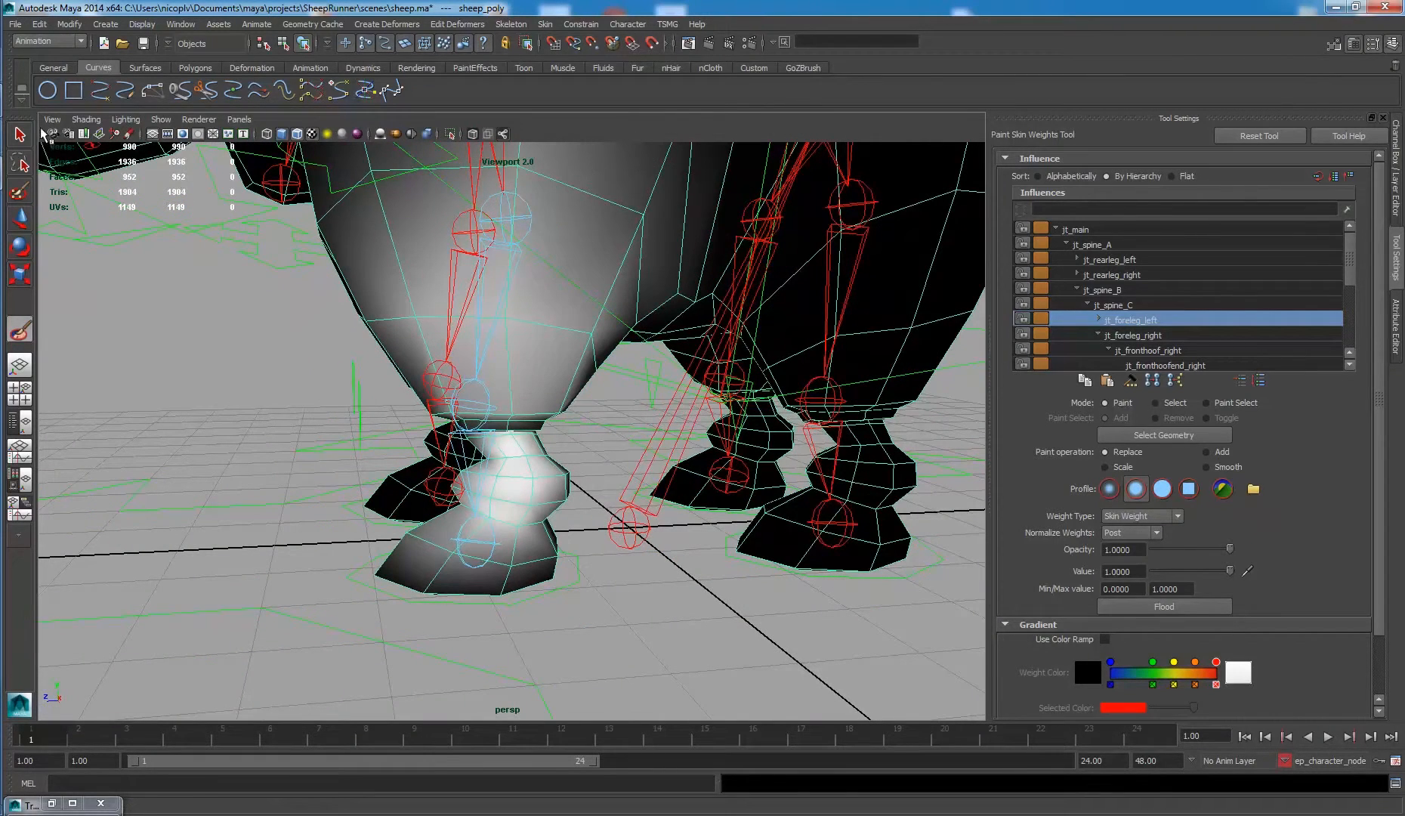
# Select the left front hoof control, then rotate and raise it to bend the leg into a test pose.
pyautogui.press('q')
pyautogui.moveTo(554, 574); pyautogui.dragTo(611, 643)
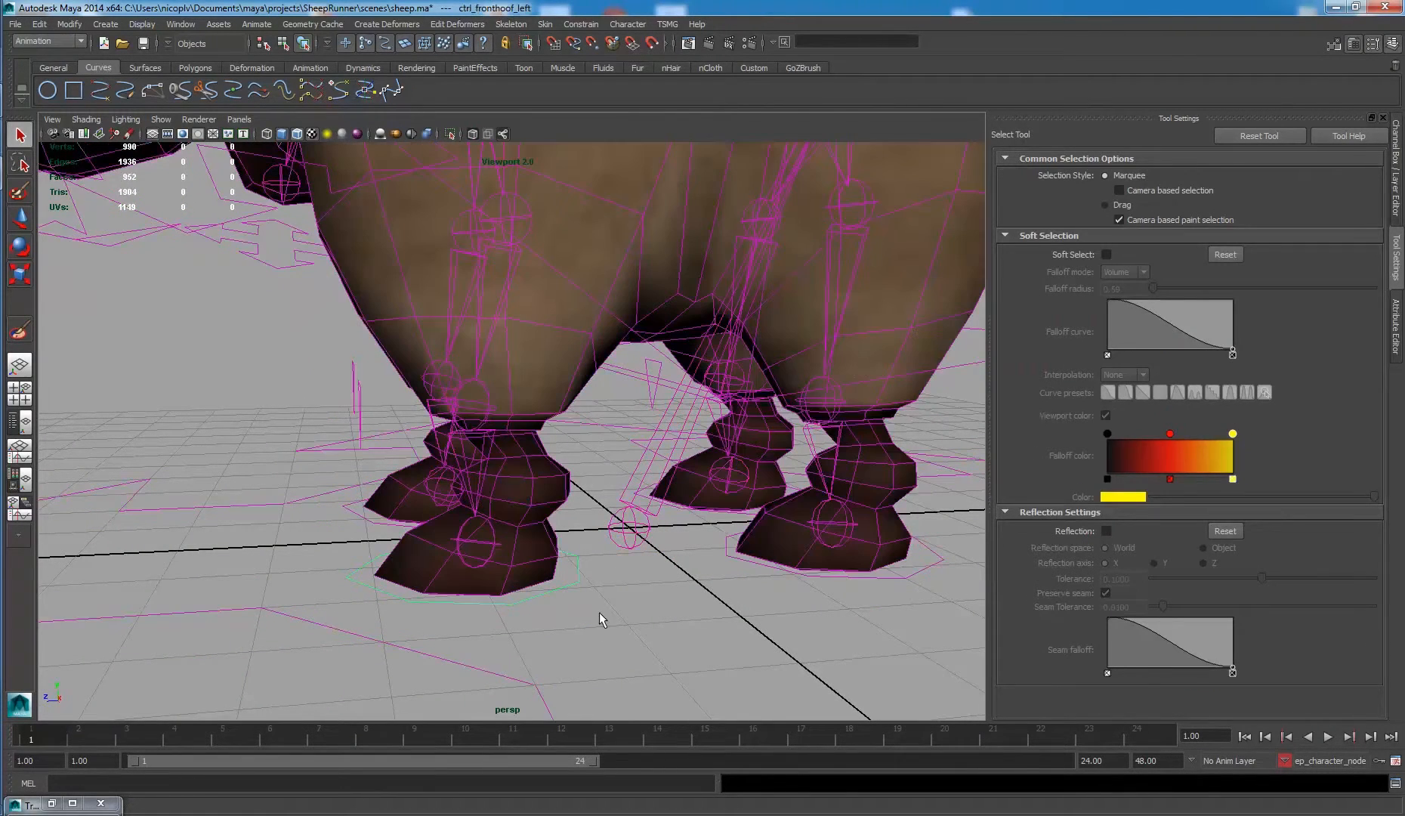
pyautogui.press('w')
pyautogui.press('e')
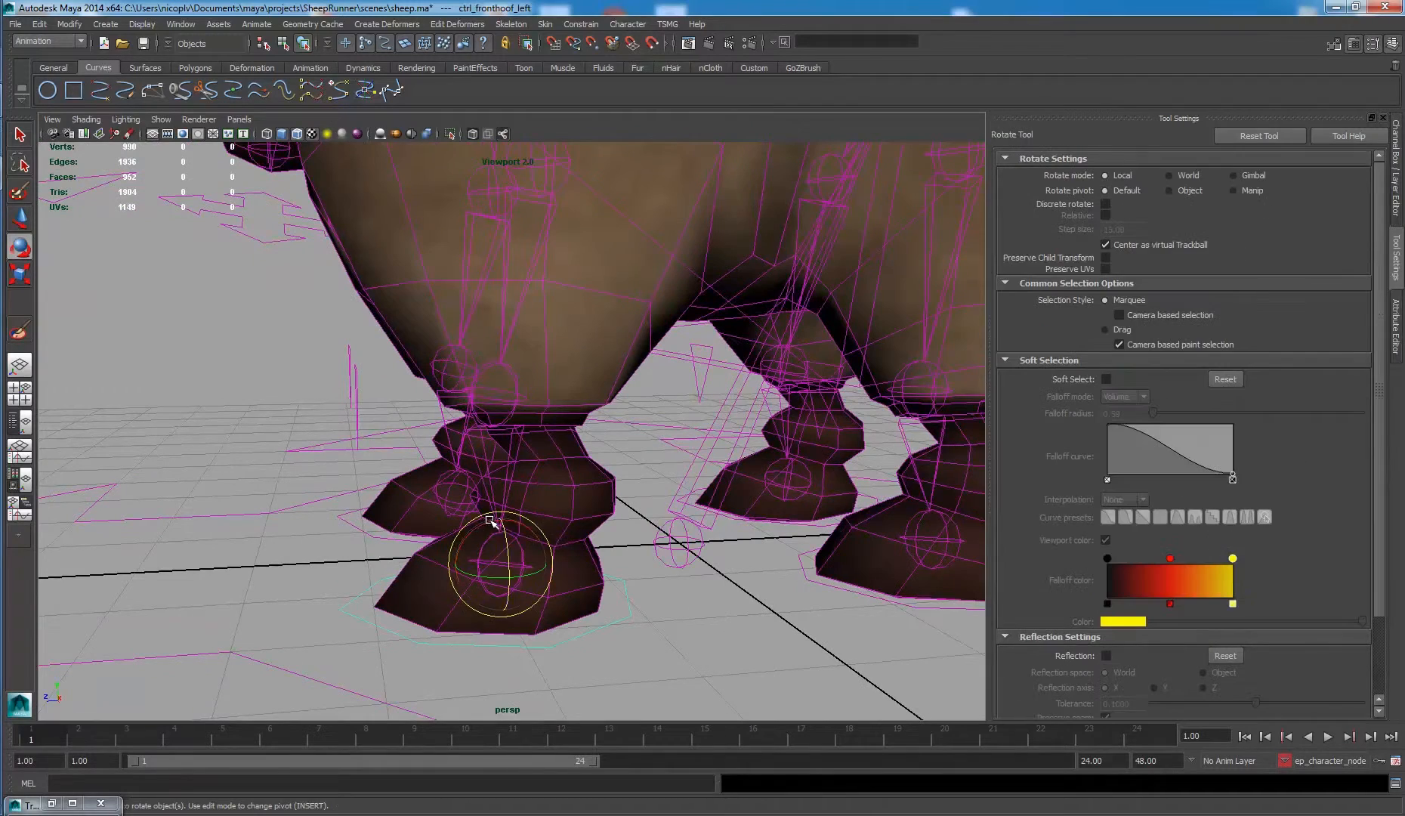
pyautogui.moveTo(488, 521); pyautogui.dragTo(673, 395)
pyautogui.press('w')
pyautogui.press('e')
pyautogui.press('w')
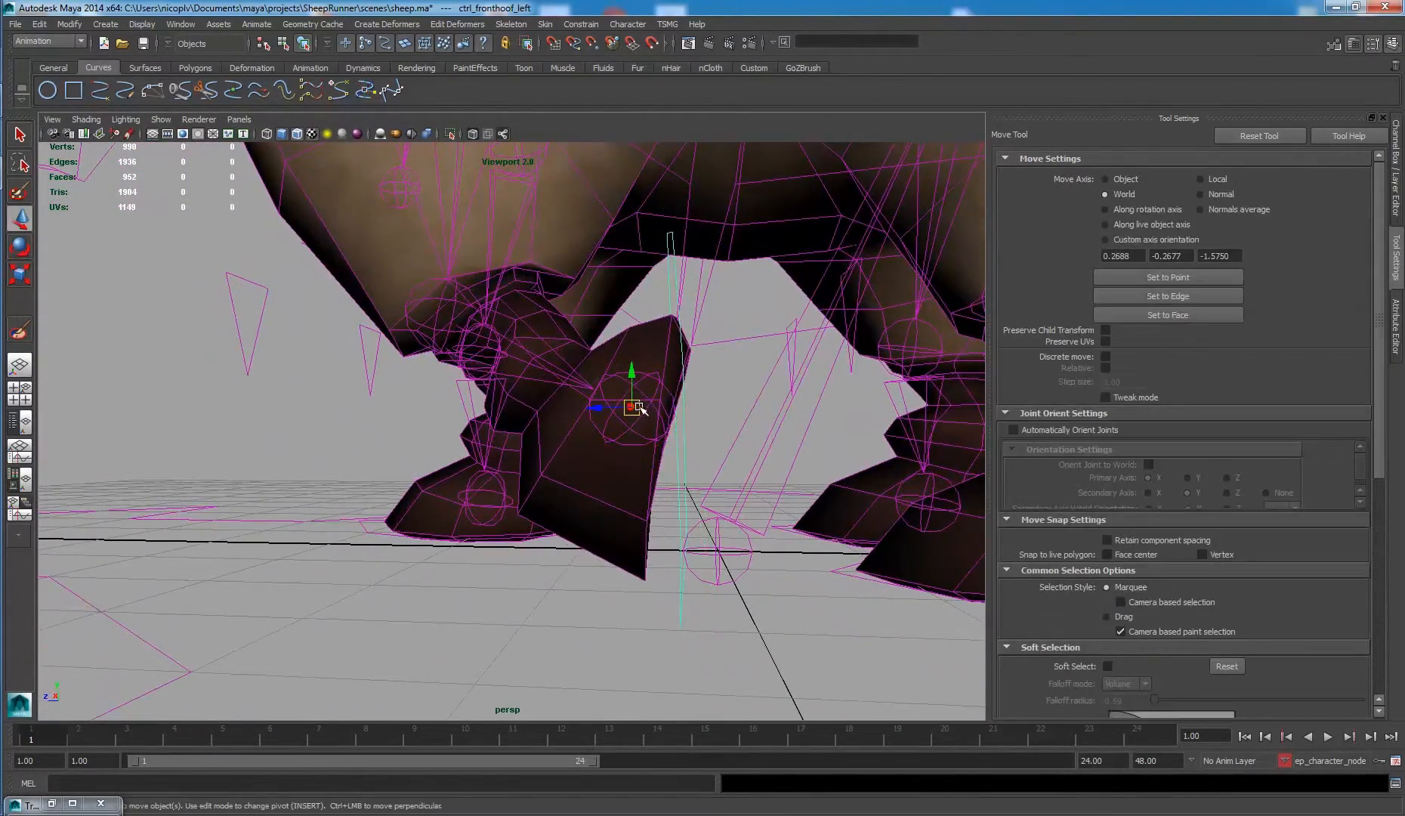
# Select the sheep mesh and activate the Paint Skin Weights Tool on it.
pyautogui.click(575, 511)
pyautogui.keyDown('alt'); pyautogui.moveTo(574, 512); pyautogui.dragTo(612, 464); pyautogui.keyUp('alt')
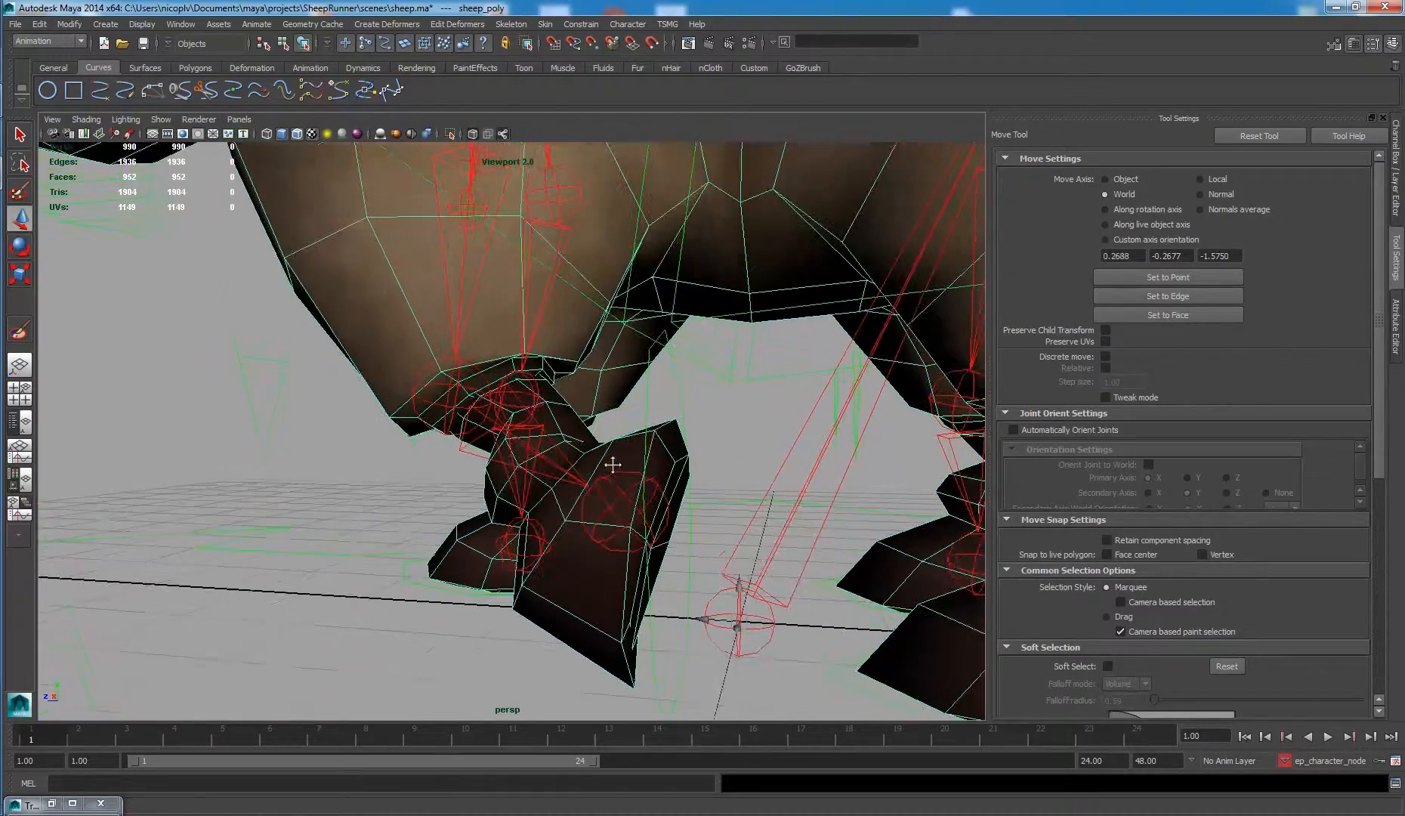
pyautogui.keyDown('alt'); pyautogui.moveTo(613, 465); pyautogui.dragTo(618, 469, button='middle'); pyautogui.keyUp('alt')
pyautogui.keyDown('alt'); pyautogui.moveTo(539, 381); pyautogui.dragTo(594, 537); pyautogui.keyUp('alt')
pyautogui.click(594, 536)
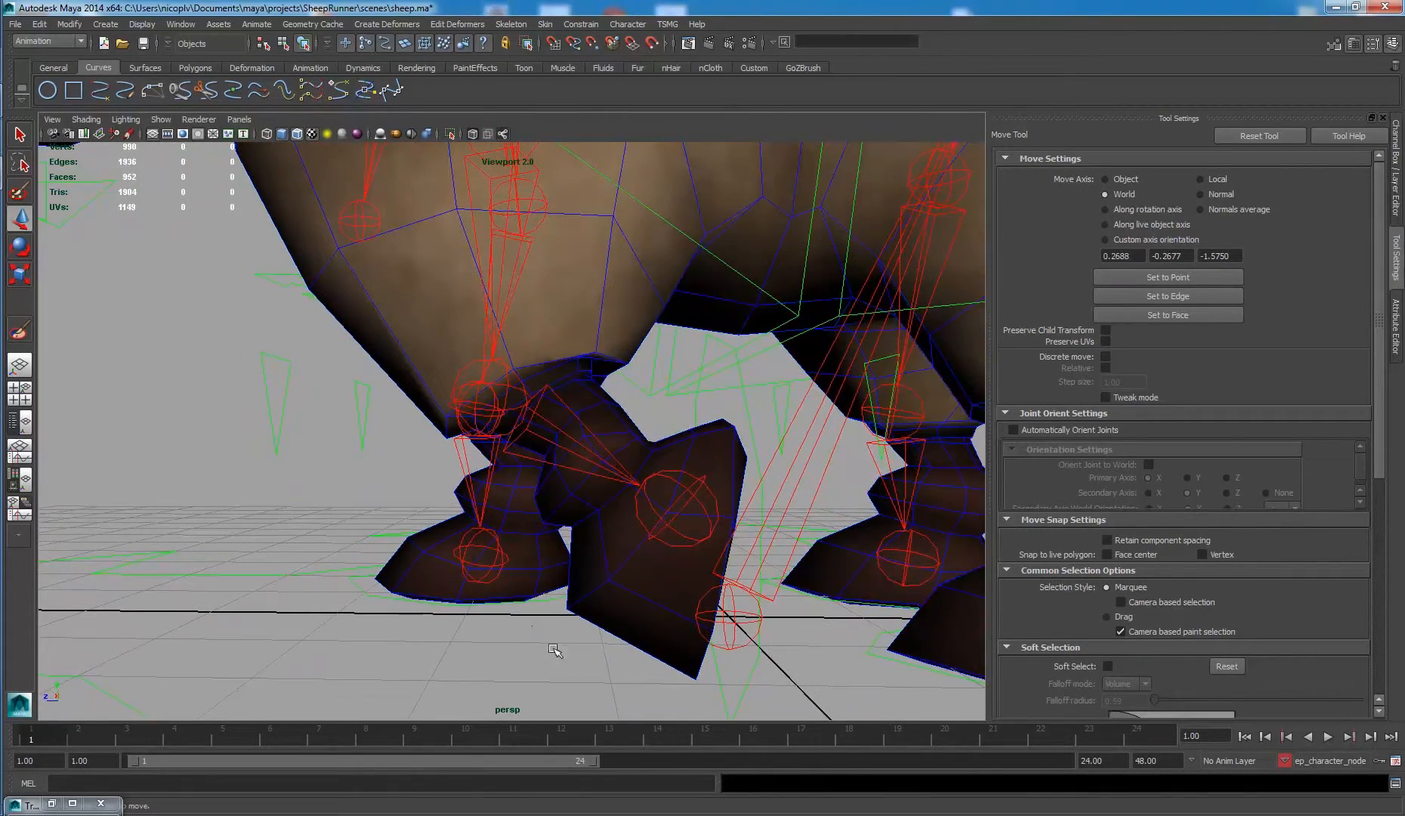
pyautogui.click(616, 567)
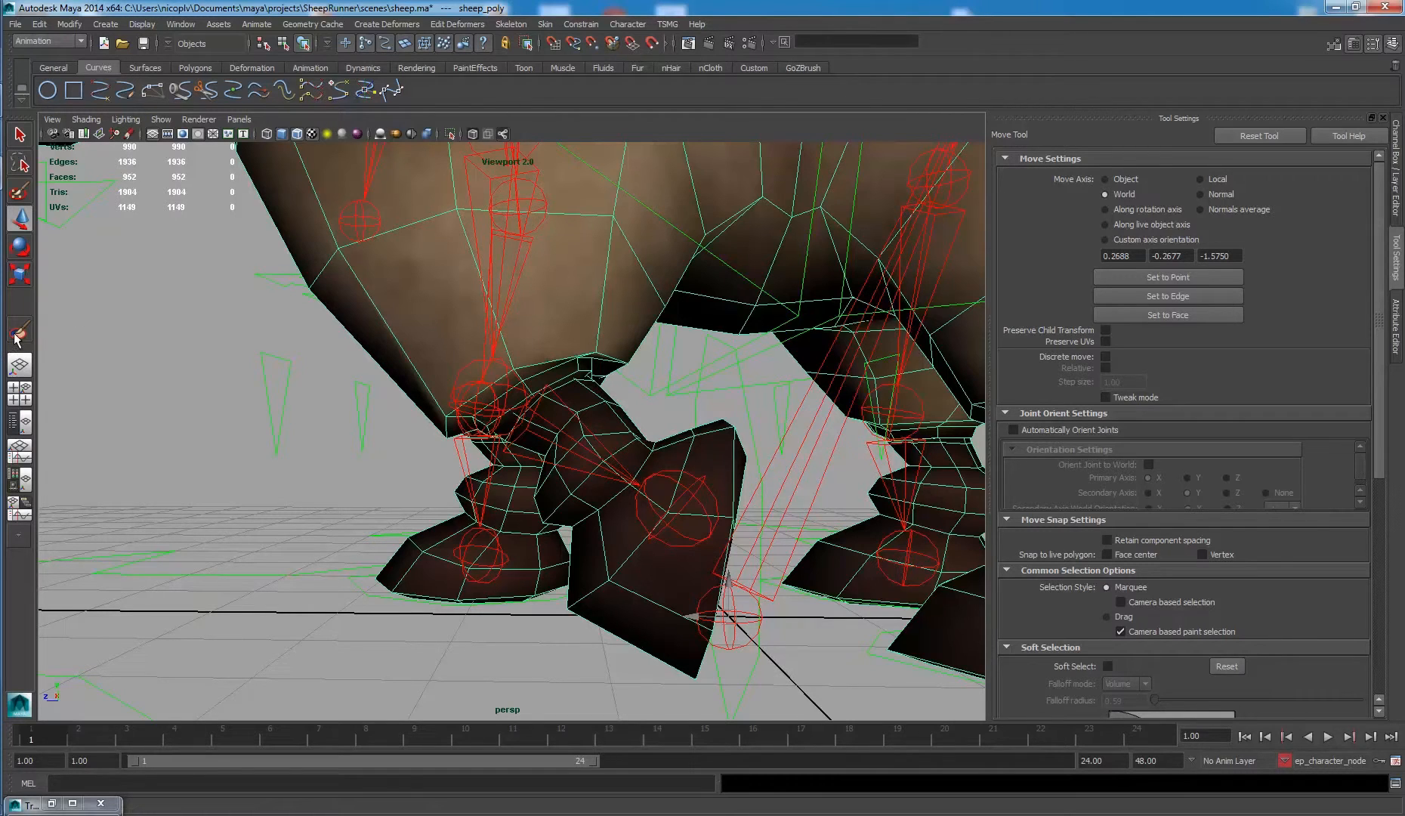
pyautogui.click(548, 24)
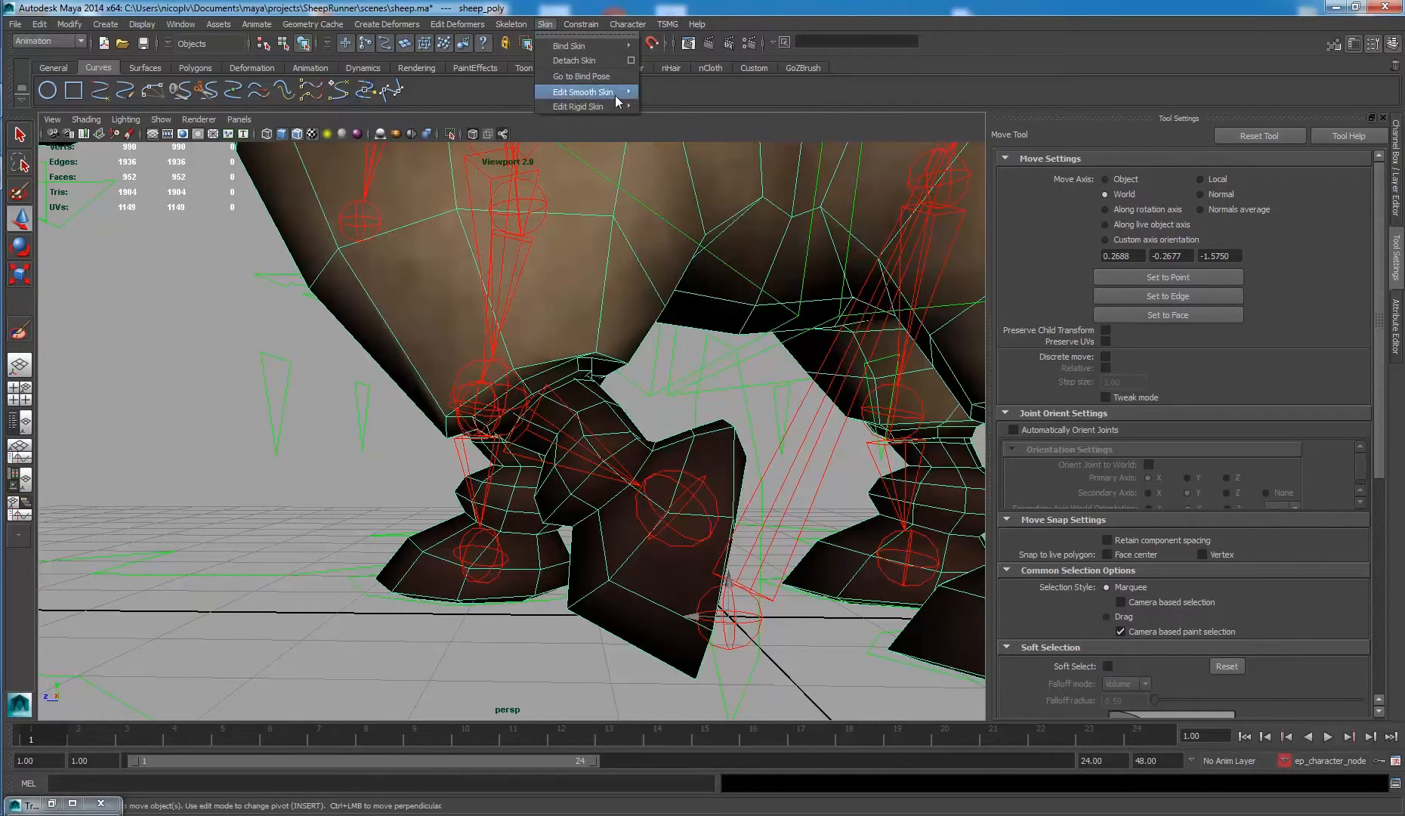
pyautogui.moveTo(616, 94)
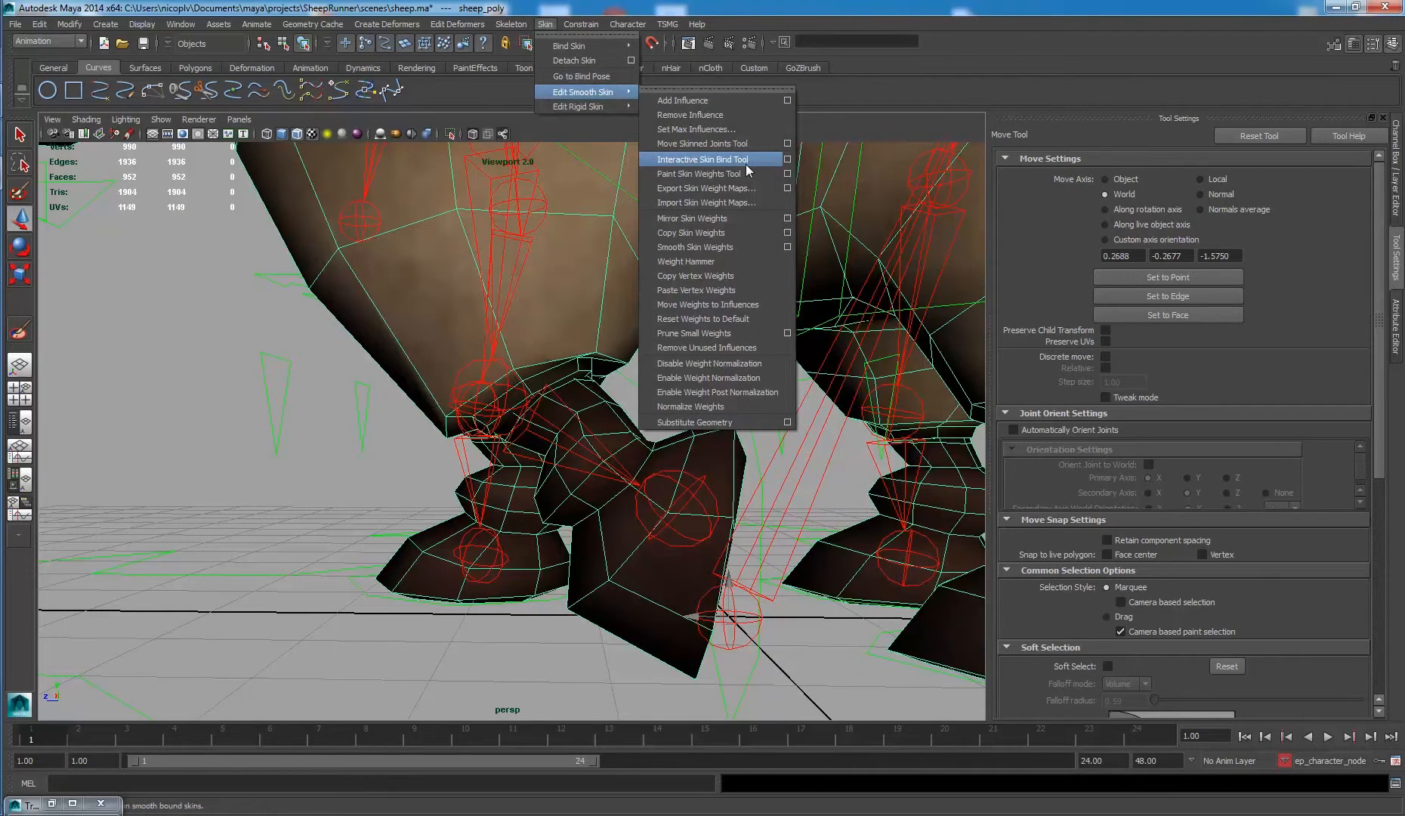
pyautogui.click(700, 174)
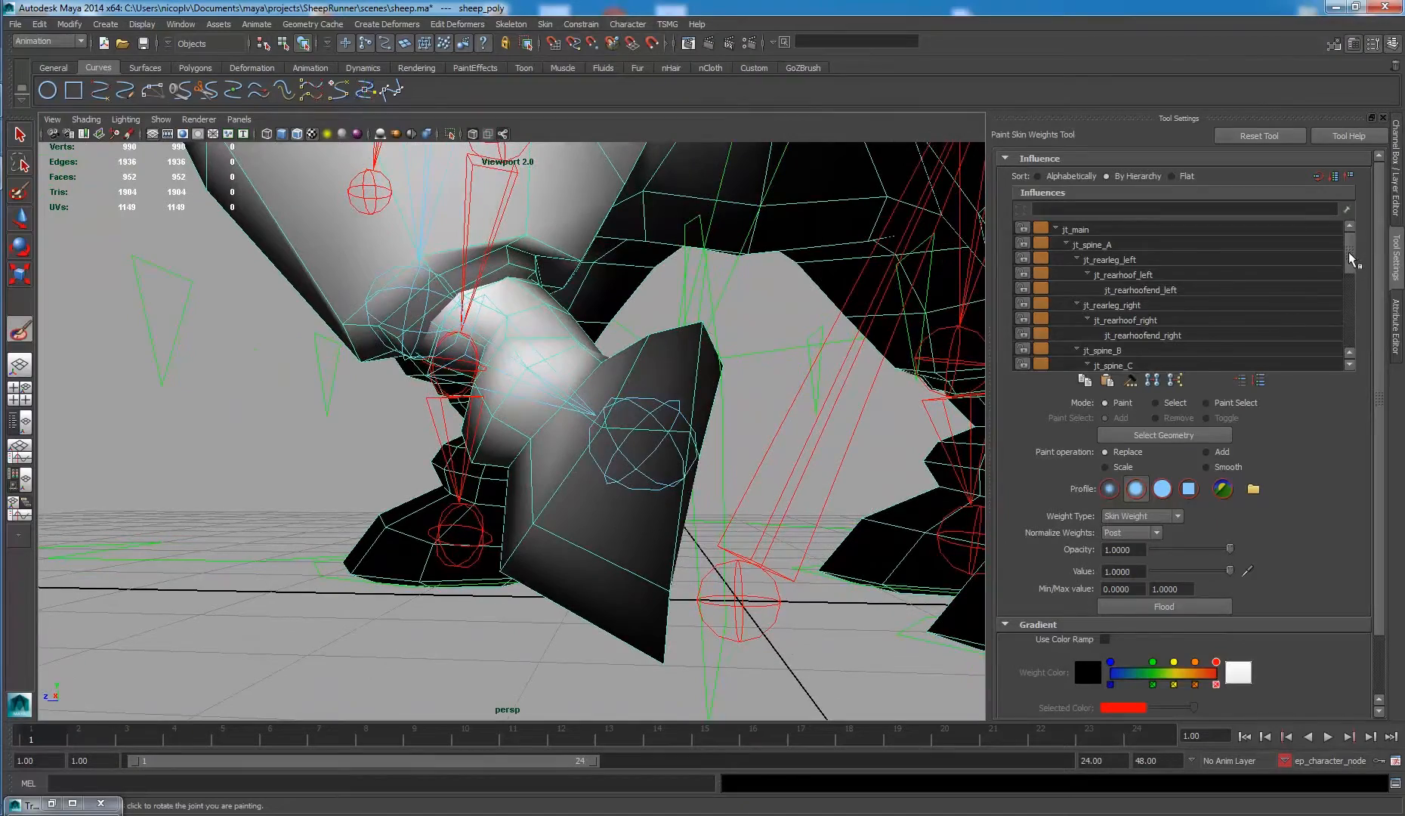
# Compare the skin weights of the left front hoof, hoof end, foreleg, jt_spine_C and jt_spine_B joints on the bent leg.
pyautogui.moveTo(1348, 252); pyautogui.dragTo(1348, 276)
pyautogui.click(1185, 313)
pyautogui.click(1180, 327)
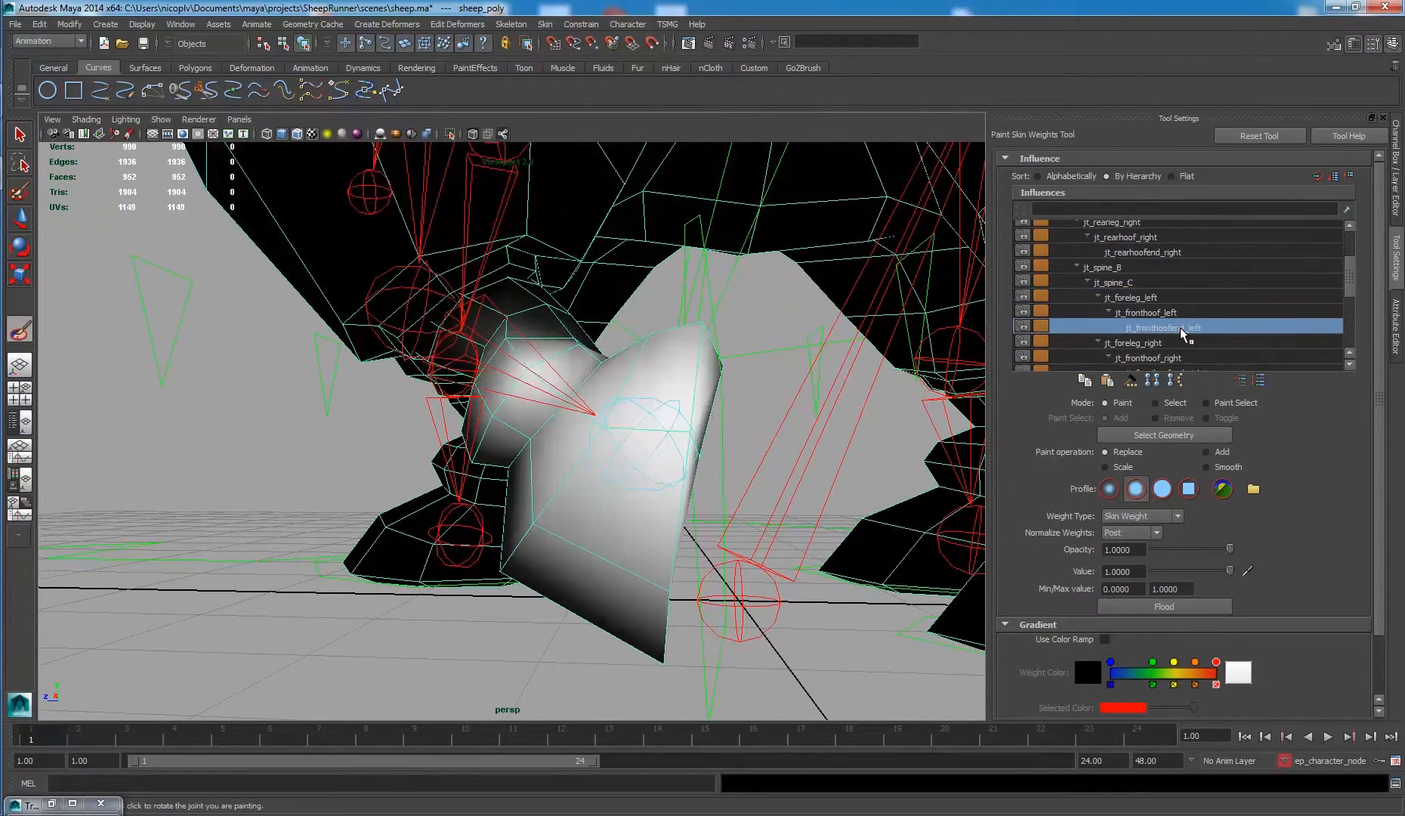
pyautogui.keyDown('alt'); pyautogui.moveTo(802, 366); pyautogui.dragTo(763, 377); pyautogui.keyUp('alt')
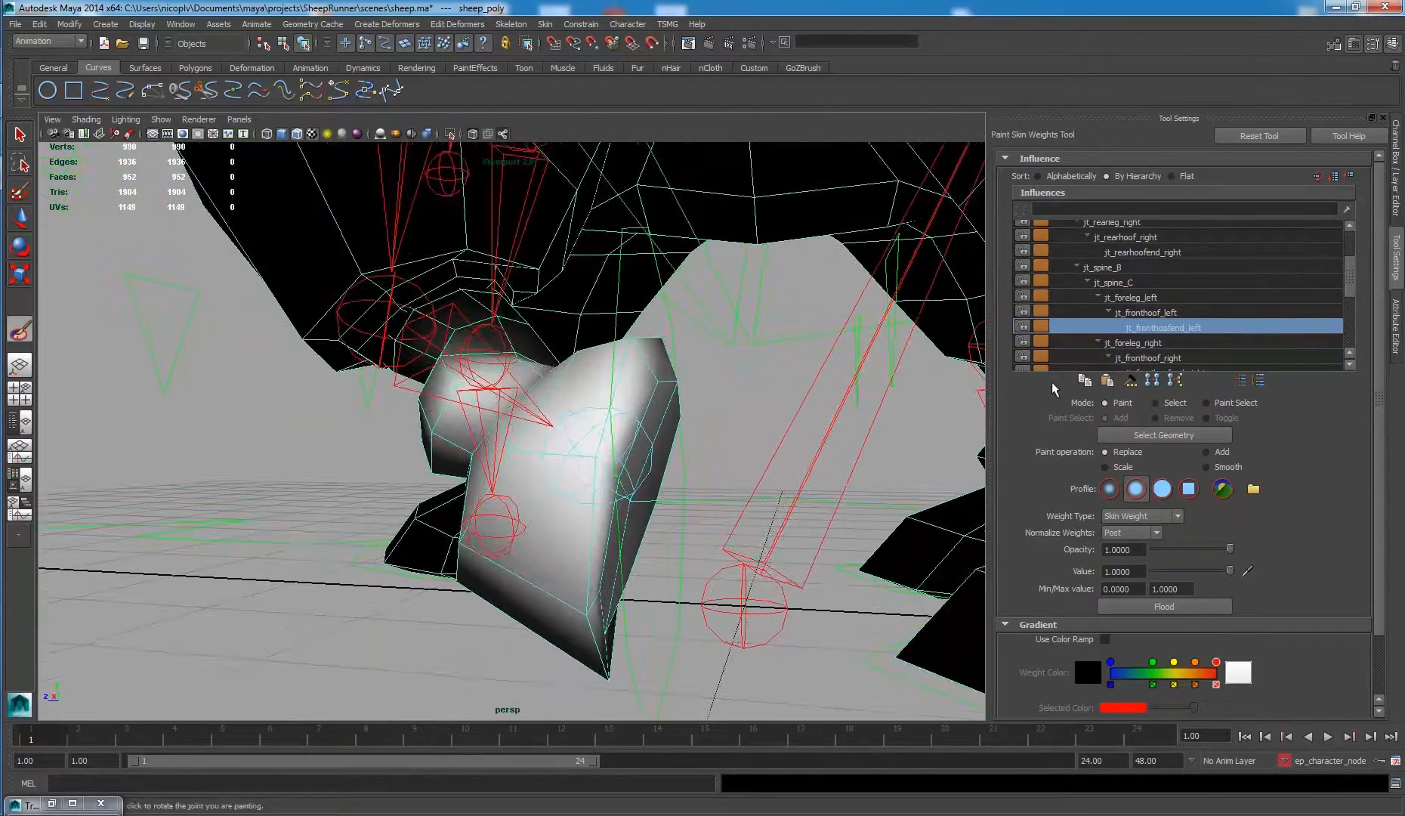
pyautogui.click(1157, 315)
pyautogui.click(1139, 298)
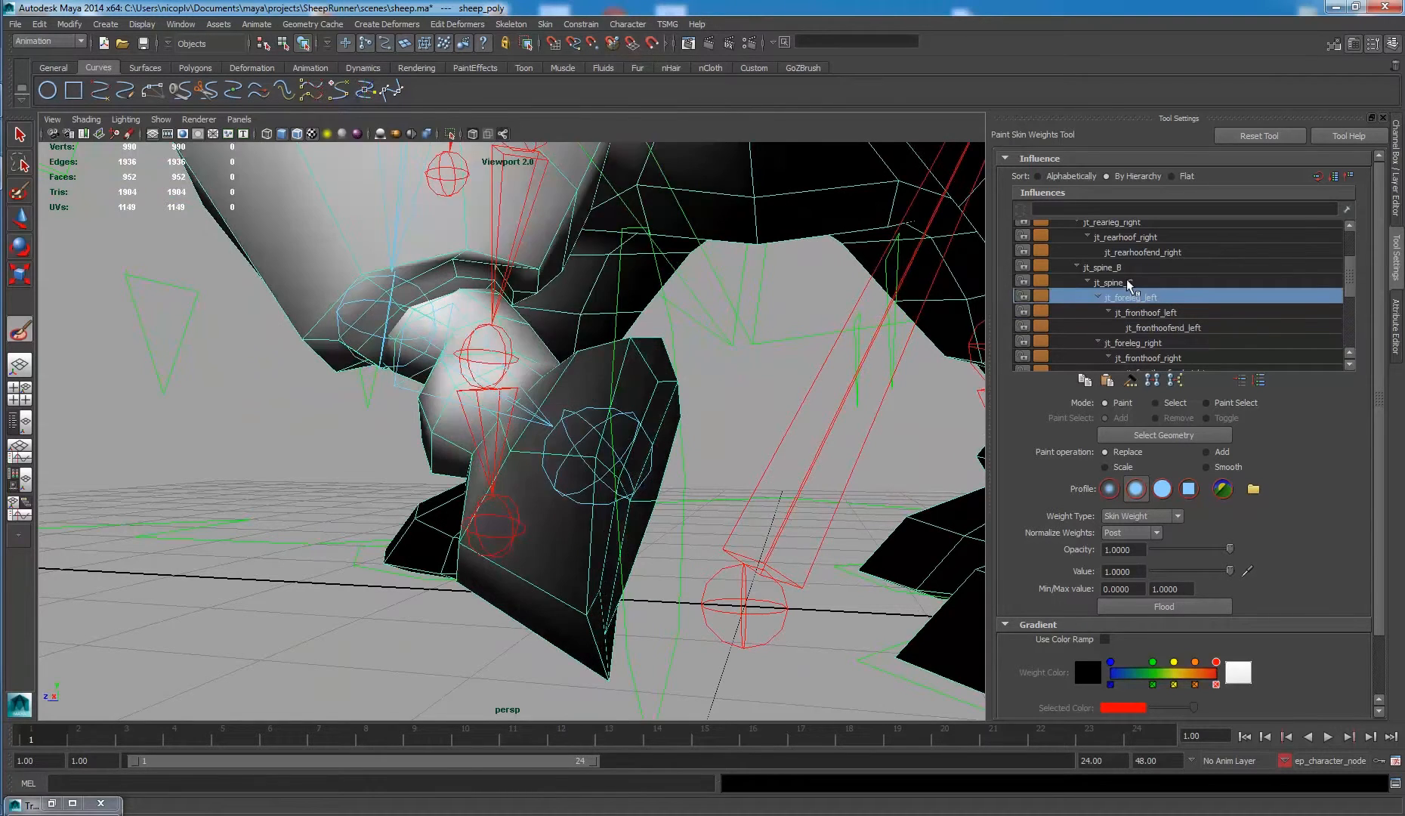
pyautogui.click(1130, 282)
pyautogui.click(1123, 268)
# Paint jt_fronthoofend_left weights over the whole left front hoof with Replace at value 1 and opacity 1.
pyautogui.click(1154, 330)
pyautogui.moveTo(586, 473)
pyautogui.keyDown('alt'); pyautogui.mouseDown()
pyautogui.moveTo(530, 464)
pyautogui.moveTo(541, 470)
pyautogui.moveTo(476, 484)
pyautogui.moveTo(701, 457)
pyautogui.mouseUp(); pyautogui.keyUp('alt')
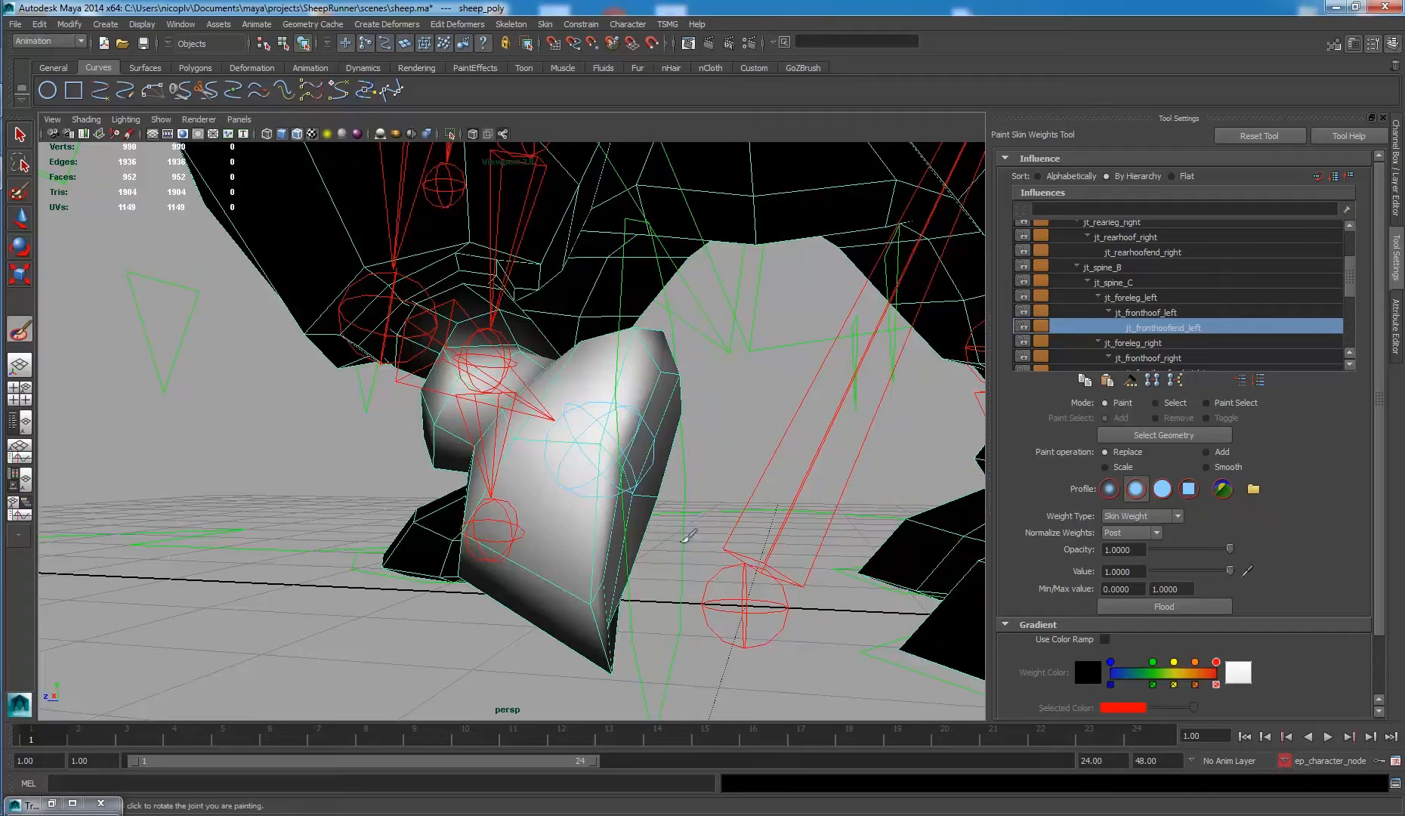
pyautogui.moveTo(688, 536)
pyautogui.keyDown('alt'); pyautogui.mouseDown()
pyautogui.moveTo(676, 386)
pyautogui.moveTo(732, 431)
pyautogui.moveTo(809, 401)
pyautogui.moveTo(731, 373)
pyautogui.mouseUp(); pyautogui.keyUp('alt')
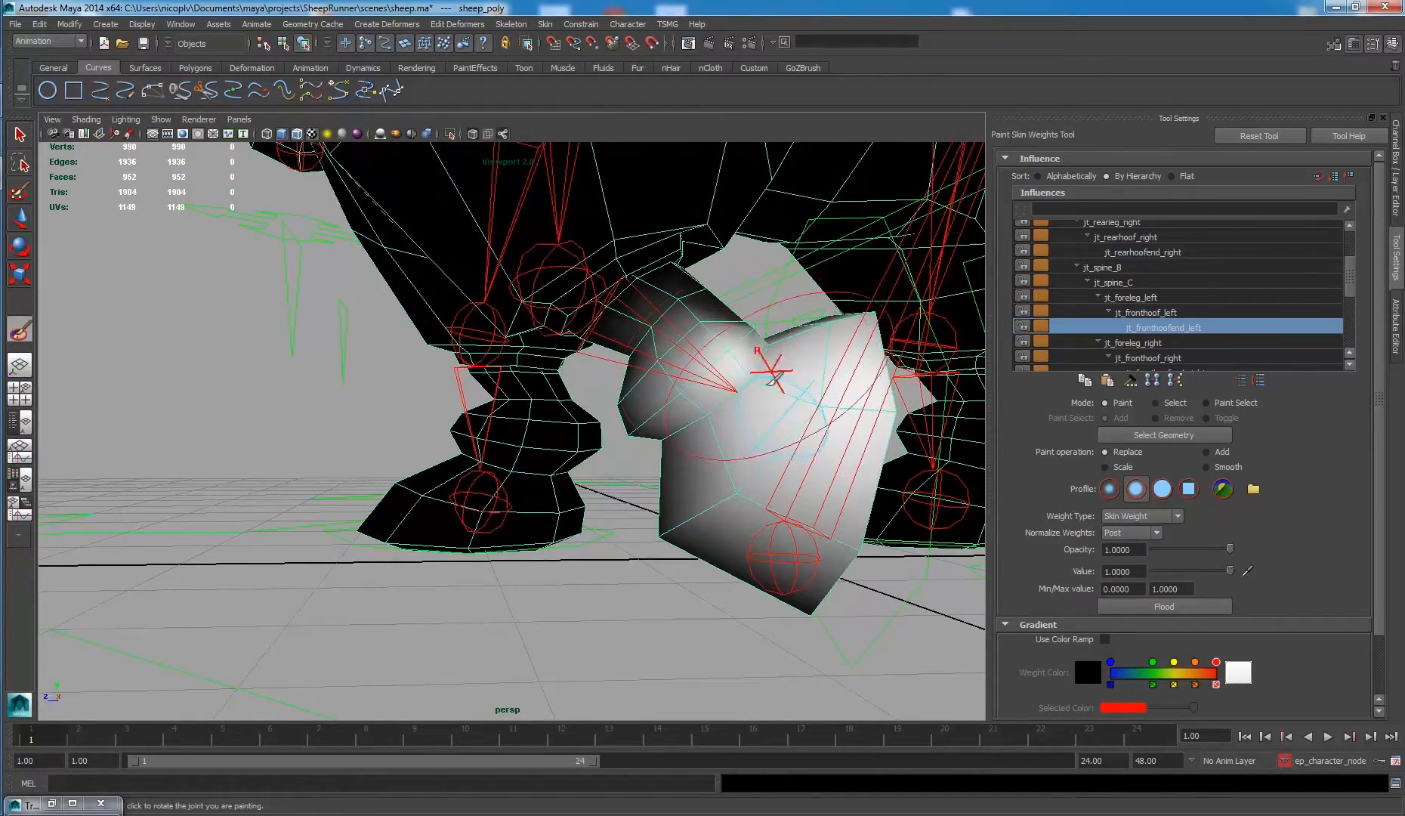
pyautogui.keyDown('alt'); pyautogui.moveTo(752, 497); pyautogui.dragTo(729, 340); pyautogui.keyUp('alt')
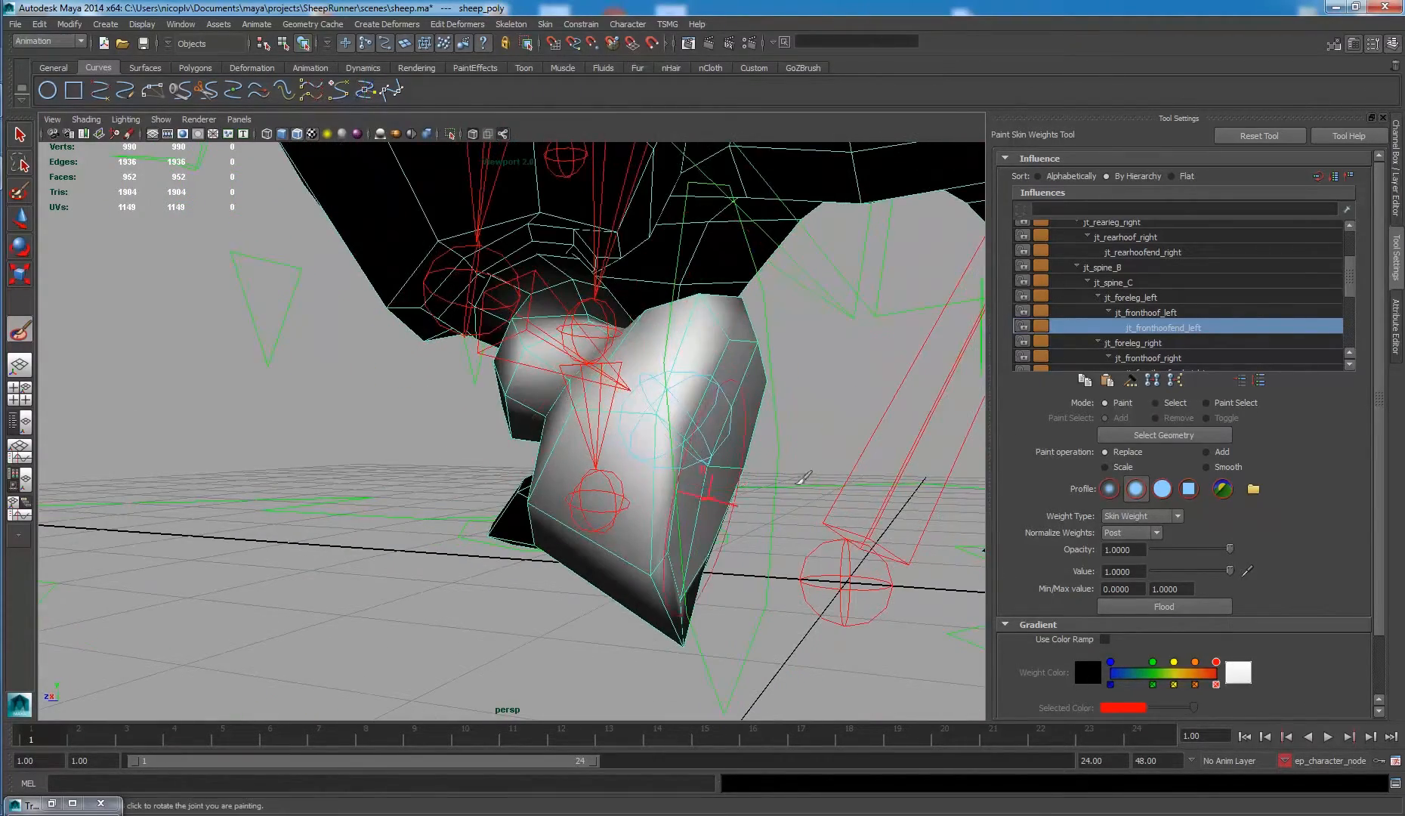
pyautogui.keyDown('alt'); pyautogui.moveTo(671, 382); pyautogui.dragTo(686, 373); pyautogui.keyUp('alt')
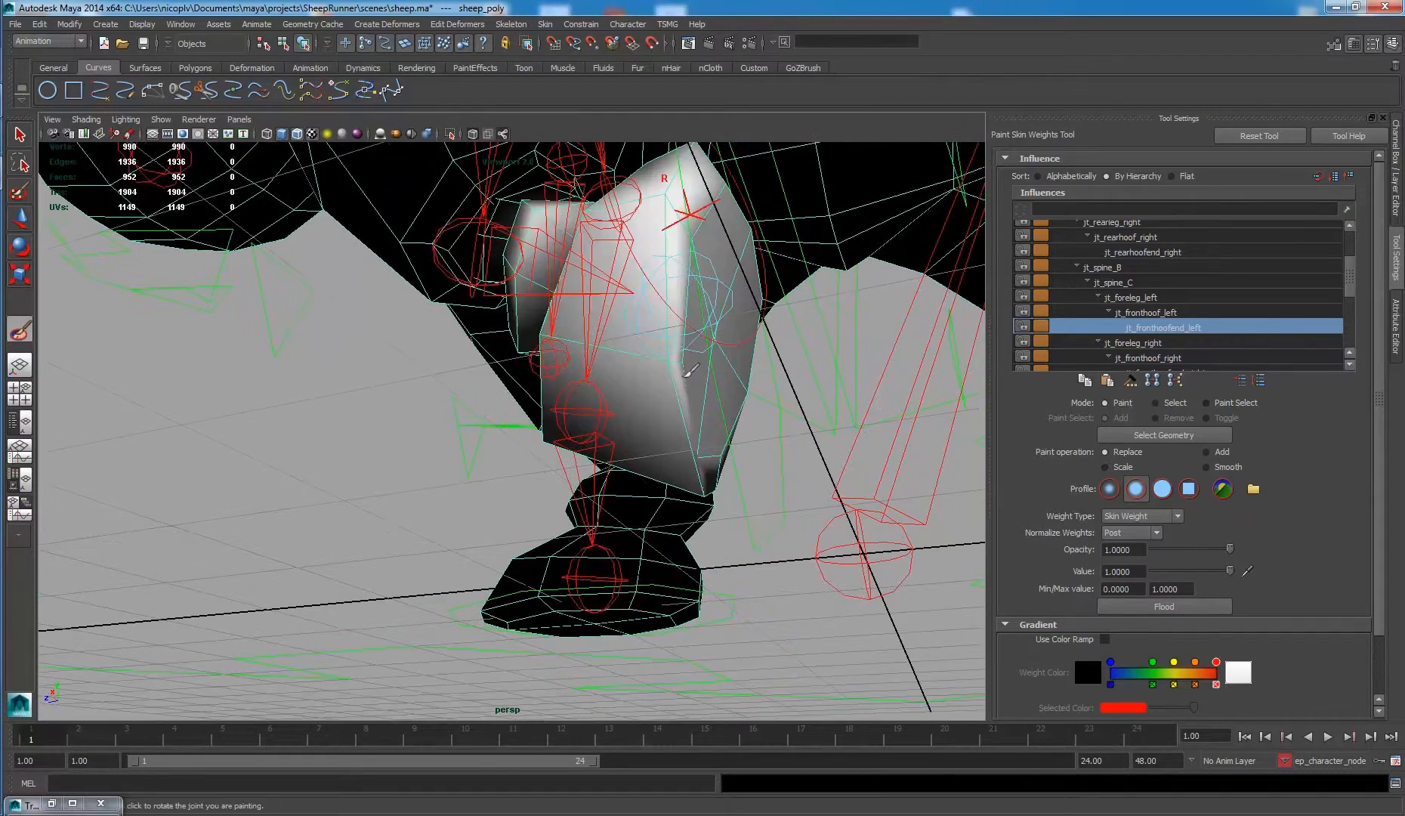
pyautogui.keyDown('alt'); pyautogui.moveTo(691, 446); pyautogui.dragTo(581, 393); pyautogui.keyUp('alt')
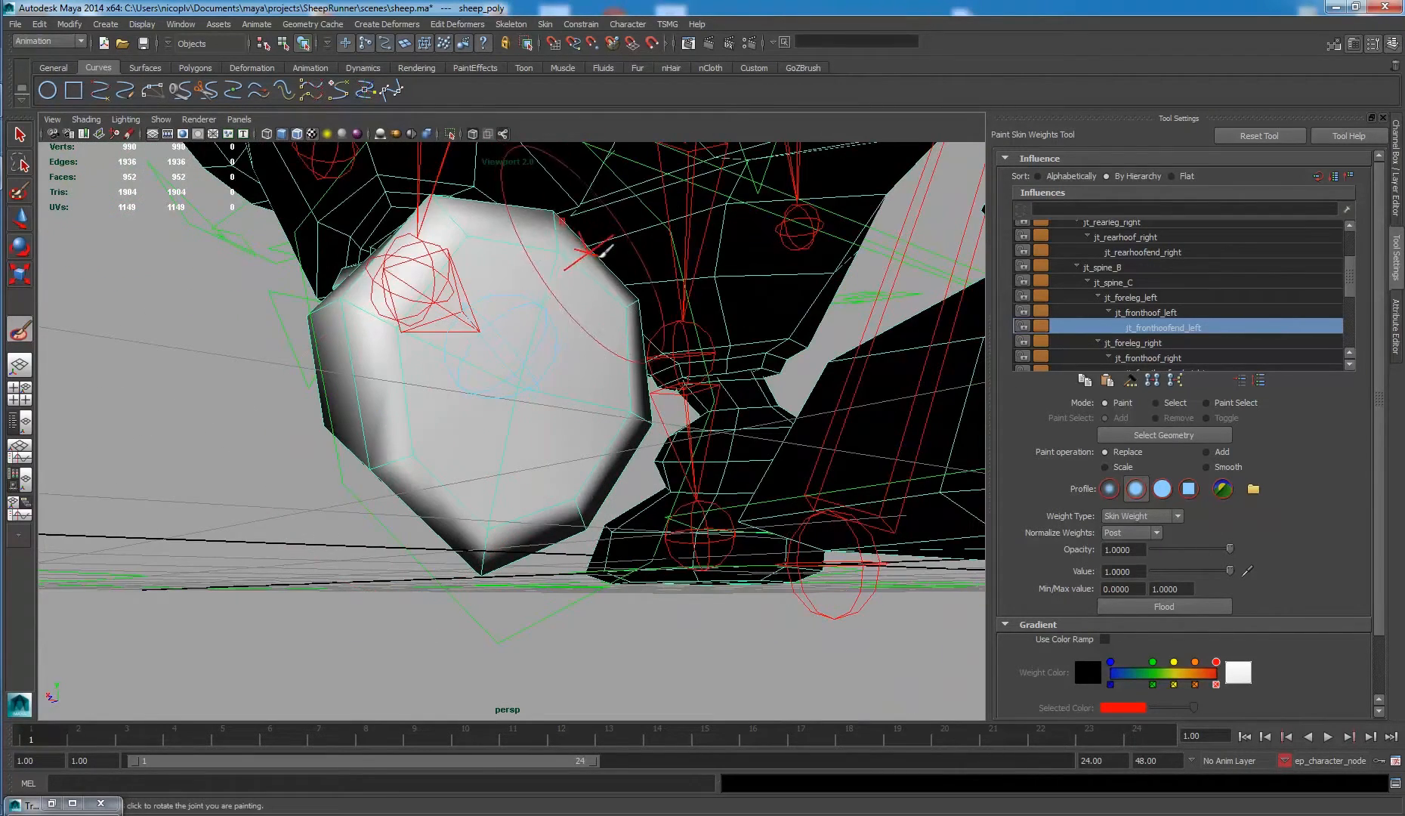
pyautogui.moveTo(589, 253)
pyautogui.keyDown('alt'); pyautogui.mouseDown()
pyautogui.moveTo(417, 274)
pyautogui.moveTo(455, 317)
pyautogui.moveTo(406, 415)
pyautogui.moveTo(388, 524)
pyautogui.moveTo(376, 493)
pyautogui.moveTo(449, 547)
pyautogui.moveTo(684, 423)
pyautogui.moveTo(702, 389)
pyautogui.moveTo(521, 382)
pyautogui.moveTo(638, 441)
pyautogui.moveTo(490, 439)
pyautogui.moveTo(370, 325)
pyautogui.moveTo(417, 408)
pyautogui.moveTo(464, 406)
pyautogui.moveTo(398, 448)
pyautogui.moveTo(457, 479)
pyautogui.mouseUp(); pyautogui.keyUp('alt')
pyautogui.keyDown('alt'); pyautogui.moveTo(545, 502); pyautogui.dragTo(532, 474); pyautogui.keyUp('alt')
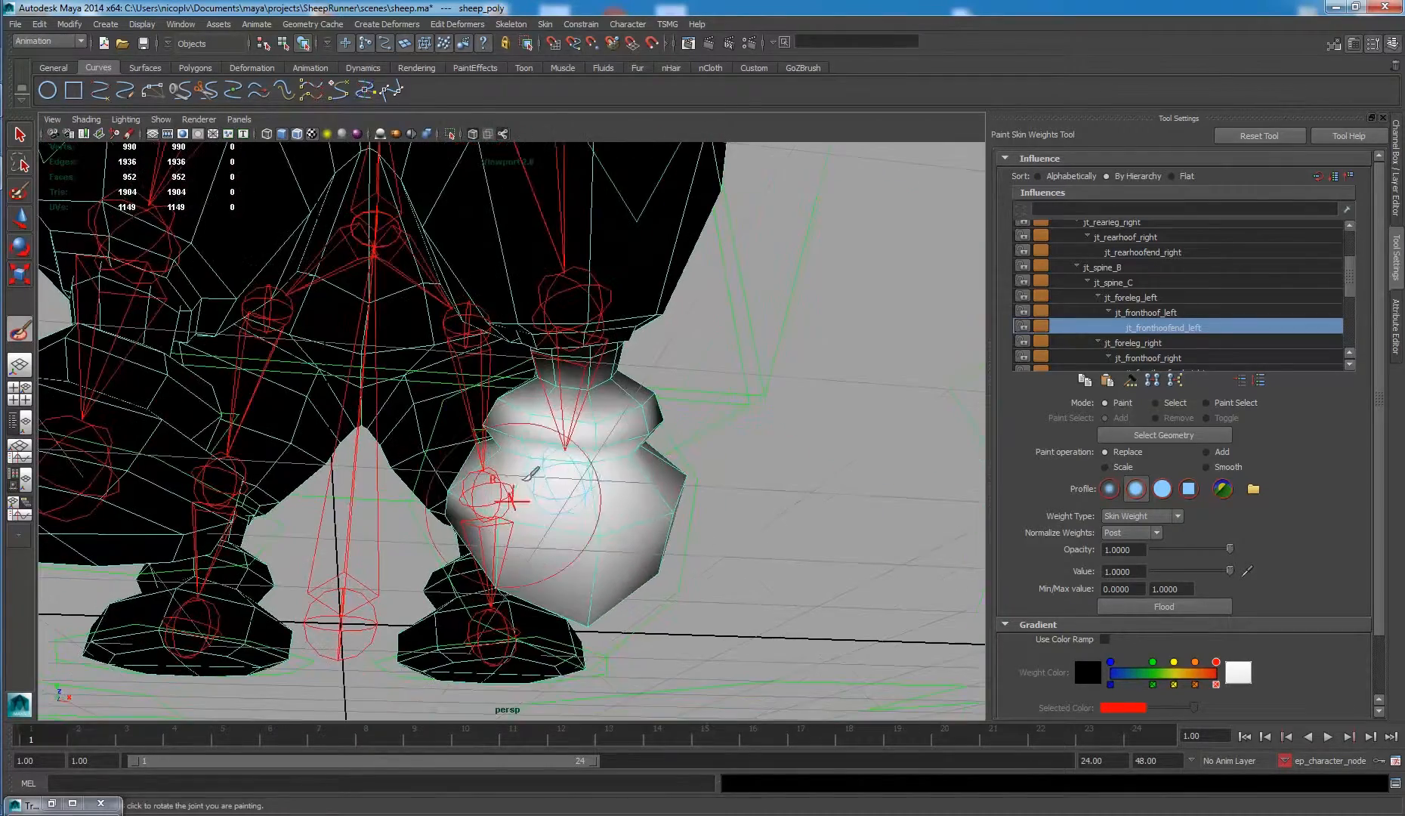
pyautogui.keyDown('alt'); pyautogui.moveTo(642, 454); pyautogui.dragTo(680, 431); pyautogui.keyUp('alt')
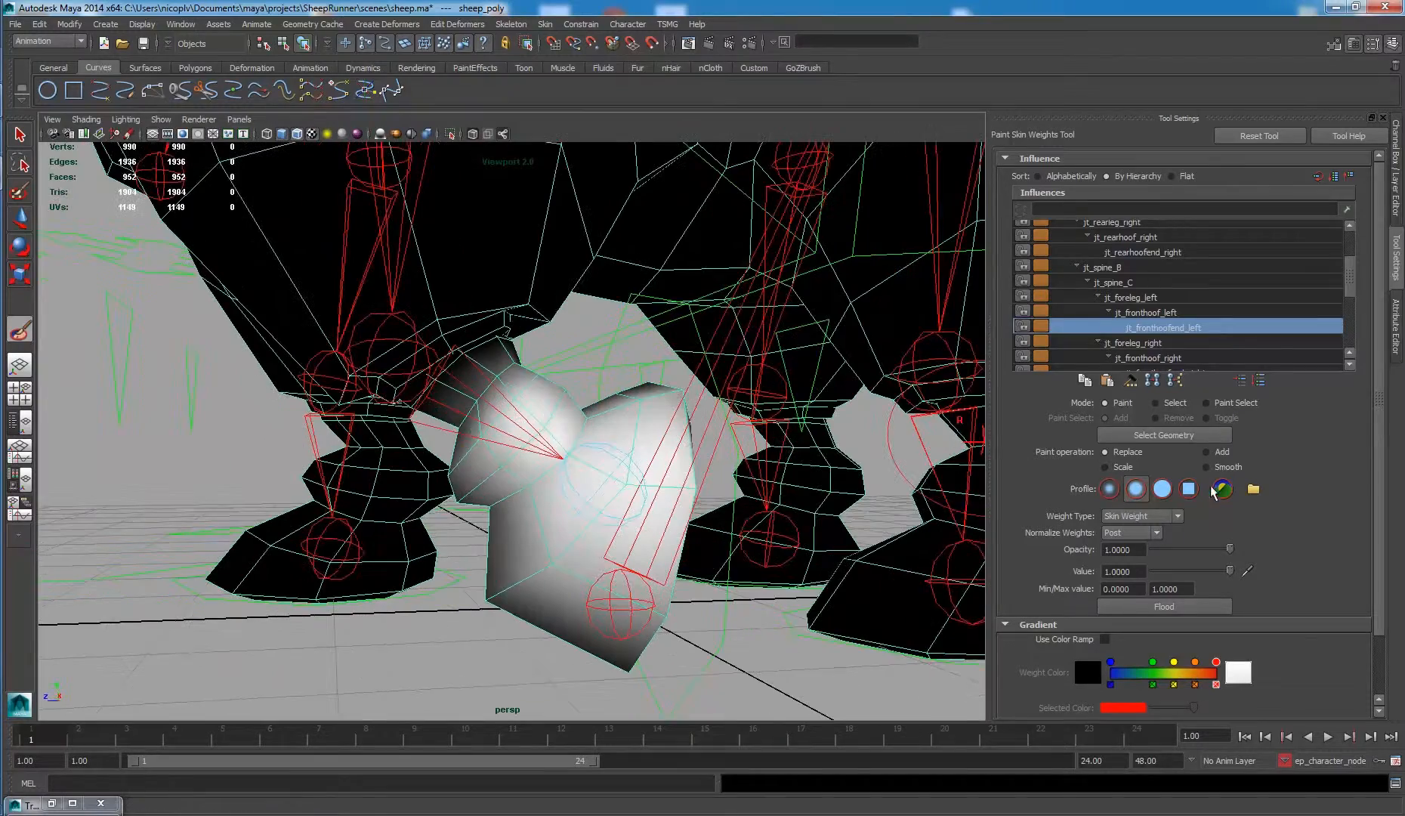
# Smooth the jt_fronthoofend_left weights around the left front ankle at opacity 0.4175.
pyautogui.click(1245, 468)
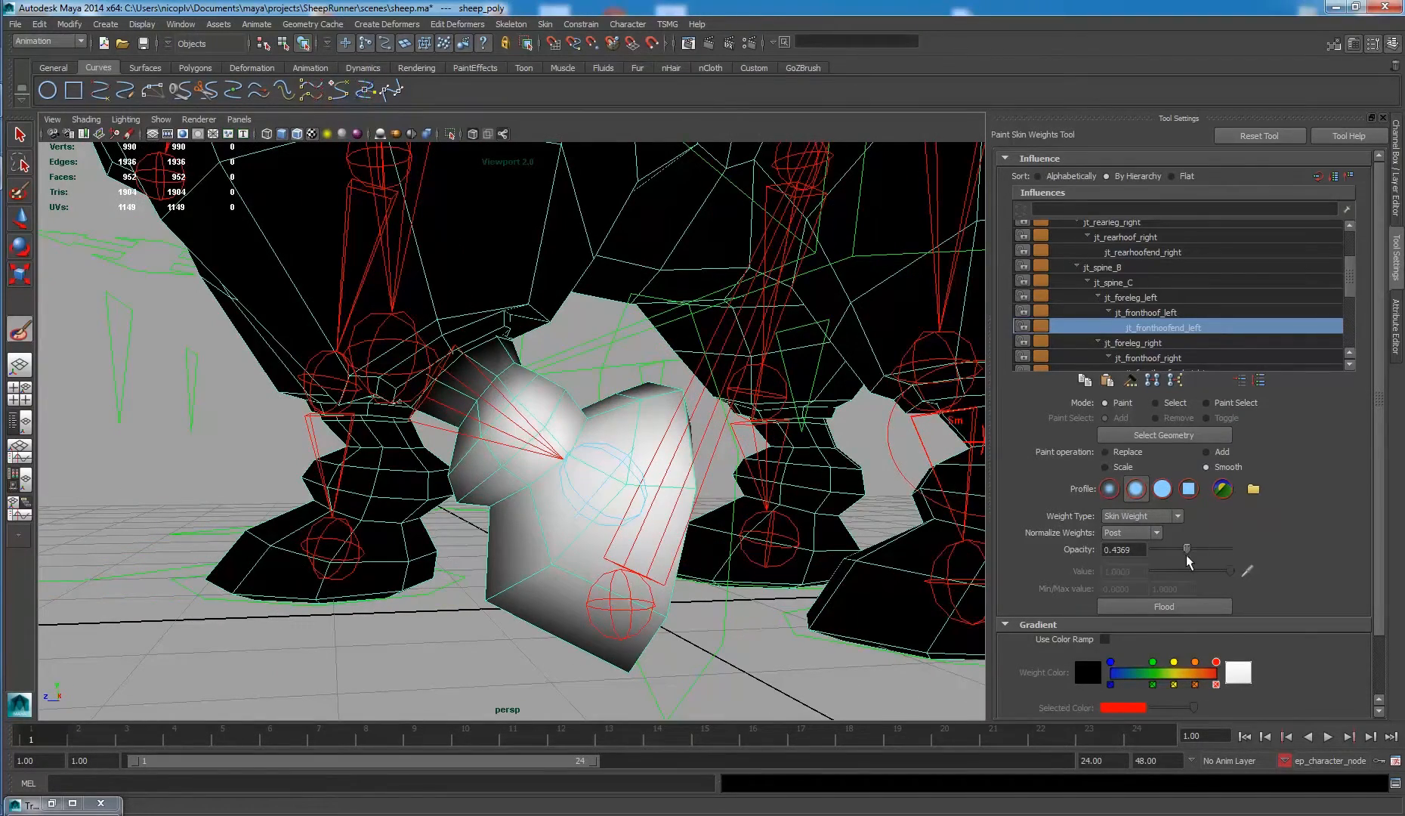
pyautogui.moveTo(1187, 557); pyautogui.dragTo(1186, 557)
pyautogui.moveTo(513, 410)
pyautogui.keyDown('alt'); pyautogui.mouseDown()
pyautogui.moveTo(533, 408)
pyautogui.moveTo(463, 360)
pyautogui.moveTo(484, 301)
pyautogui.moveTo(324, 364)
pyautogui.moveTo(307, 395)
pyautogui.moveTo(368, 366)
pyautogui.mouseUp(); pyautogui.keyUp('alt')
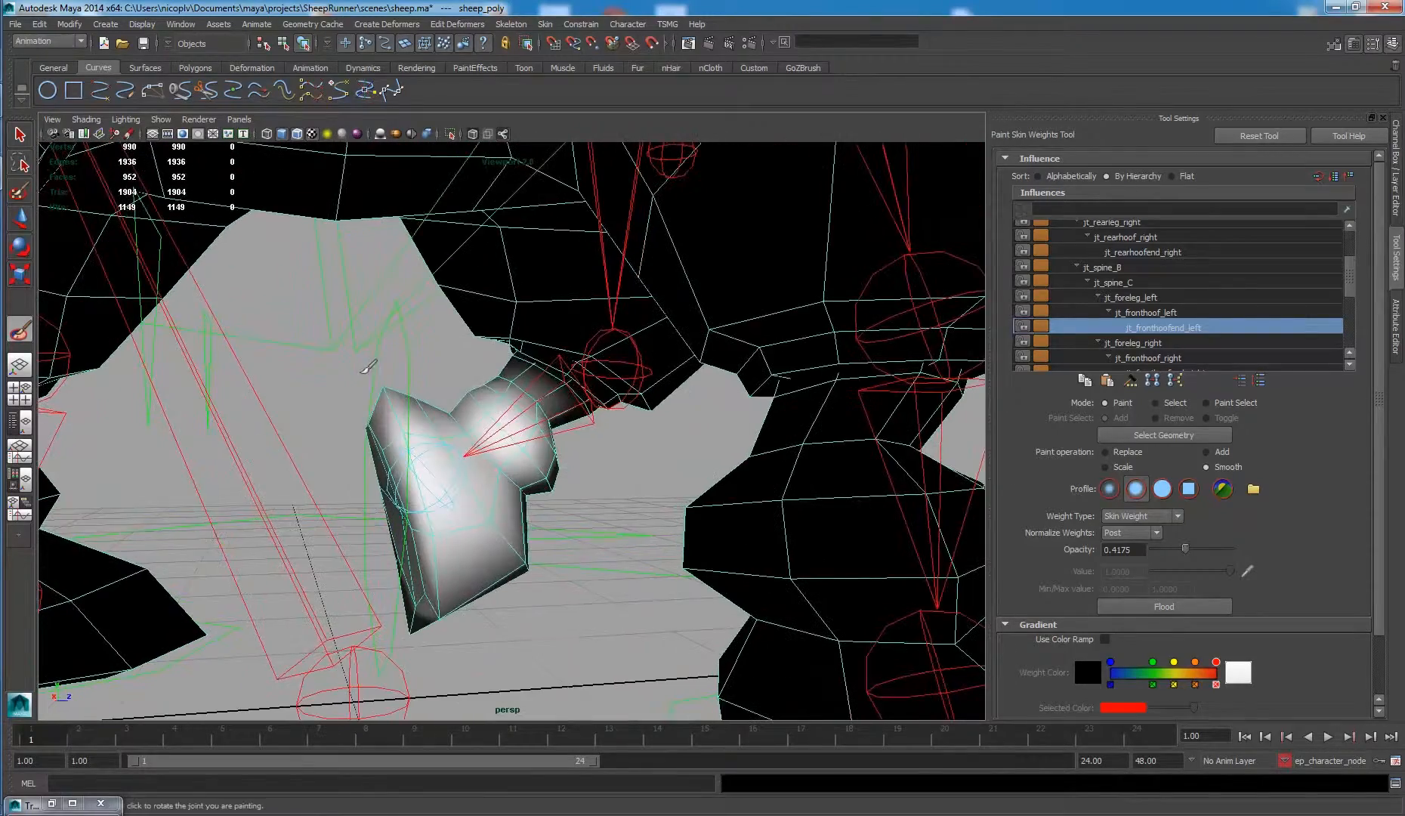
pyautogui.moveTo(518, 409)
pyautogui.keyDown('alt'); pyautogui.mouseDown()
pyautogui.moveTo(566, 363)
pyautogui.moveTo(597, 364)
pyautogui.moveTo(446, 386)
pyautogui.moveTo(463, 406)
pyautogui.moveTo(593, 376)
pyautogui.mouseUp(); pyautogui.keyUp('alt')
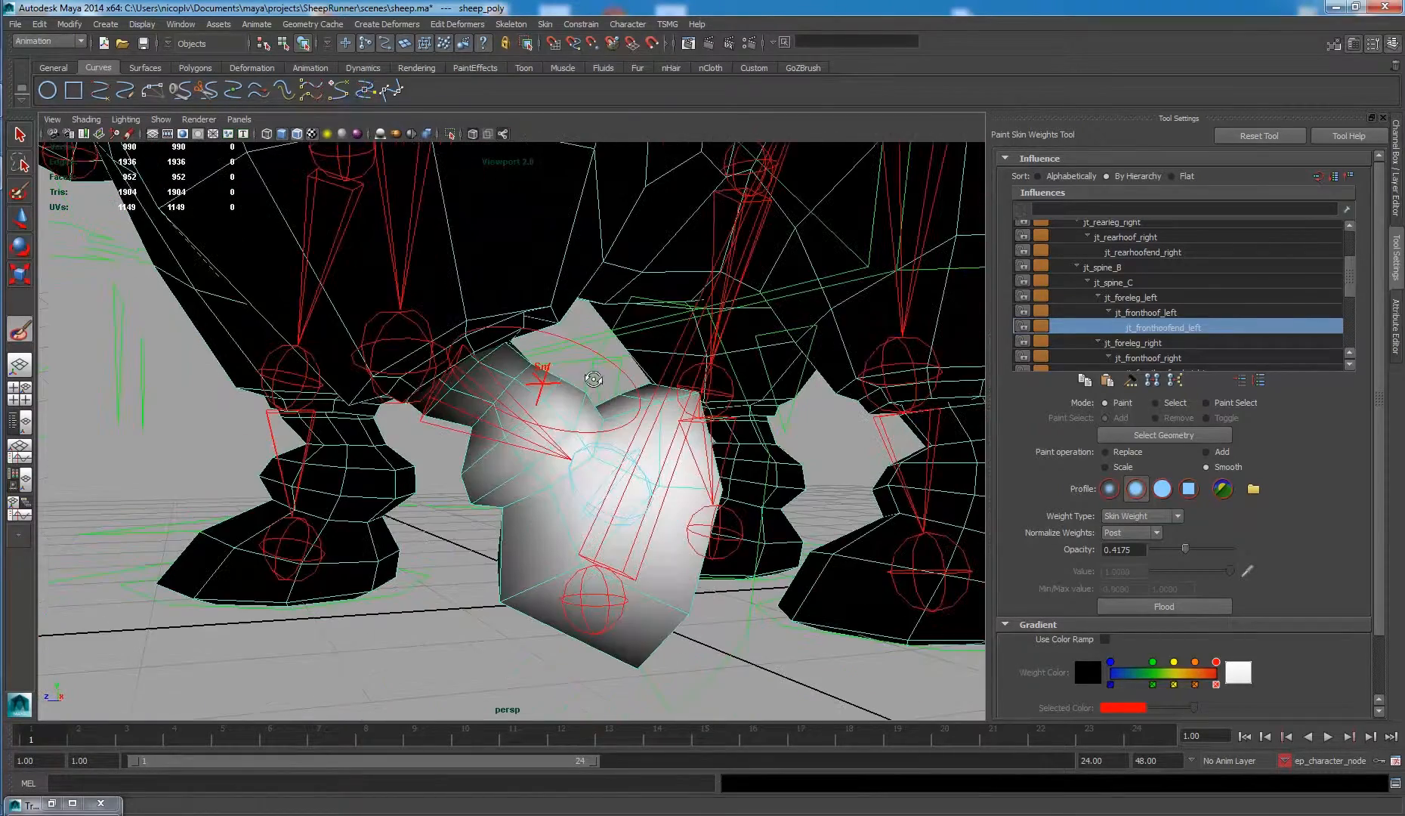
# Reduce the jt_fronthoofend_left weights on the ankle above the hoof, using Replace with opacity 0.5049 and value 0.0874.
pyautogui.click(1133, 454)
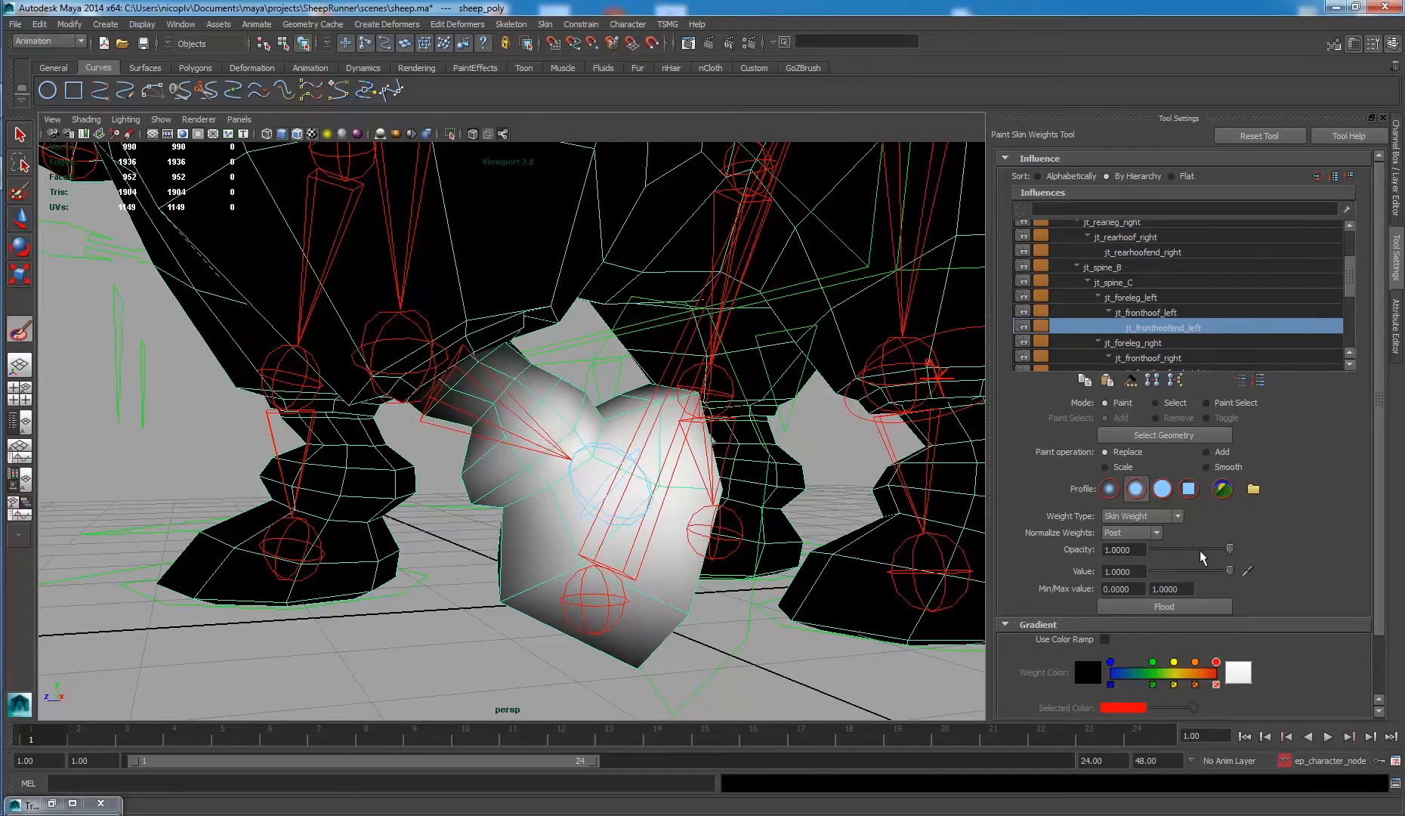
pyautogui.moveTo(1168, 580); pyautogui.dragTo(1167, 580)
pyautogui.keyDown('alt'); pyautogui.moveTo(677, 469); pyautogui.dragTo(605, 415); pyautogui.keyUp('alt')
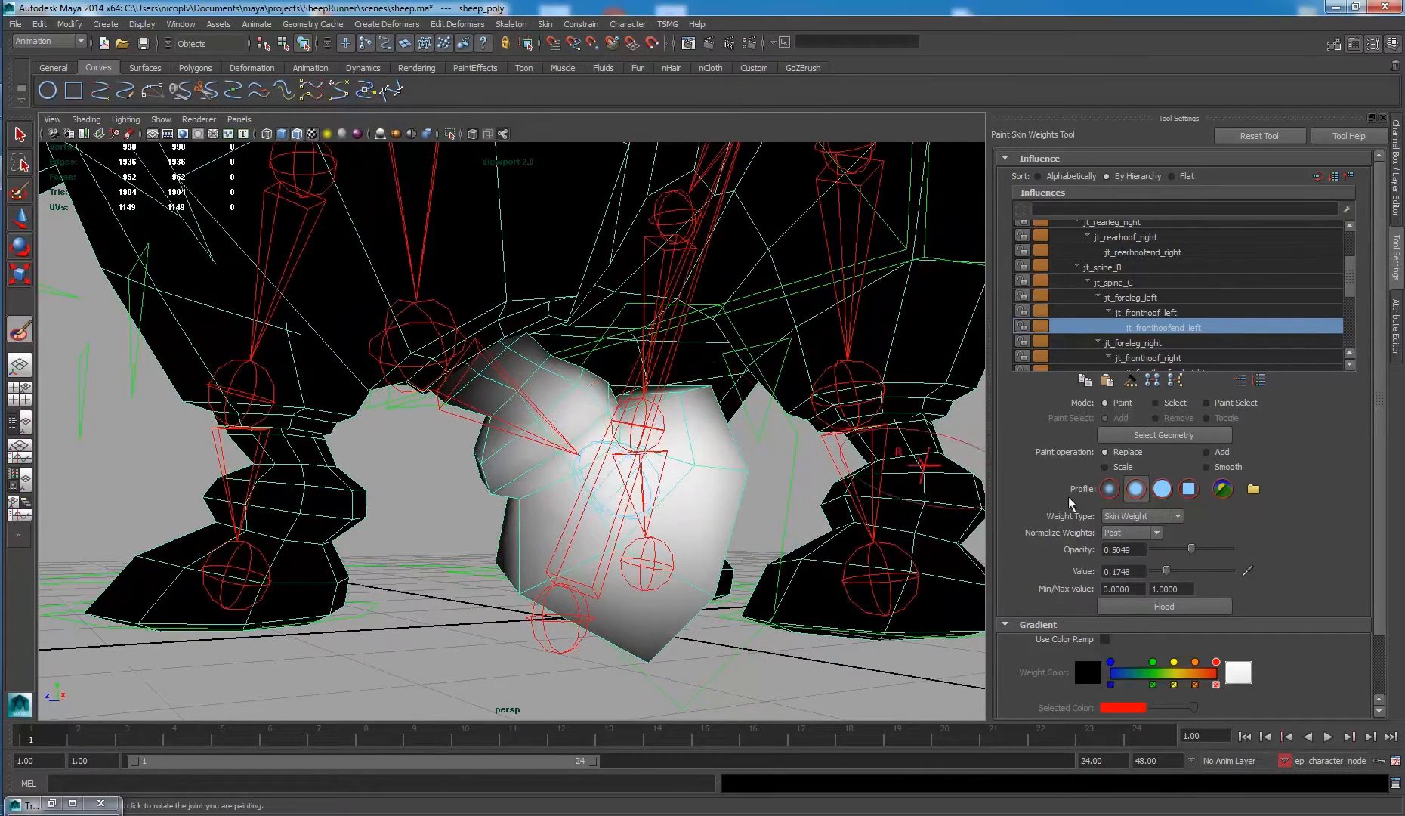
pyautogui.moveTo(1163, 577); pyautogui.dragTo(1159, 572)
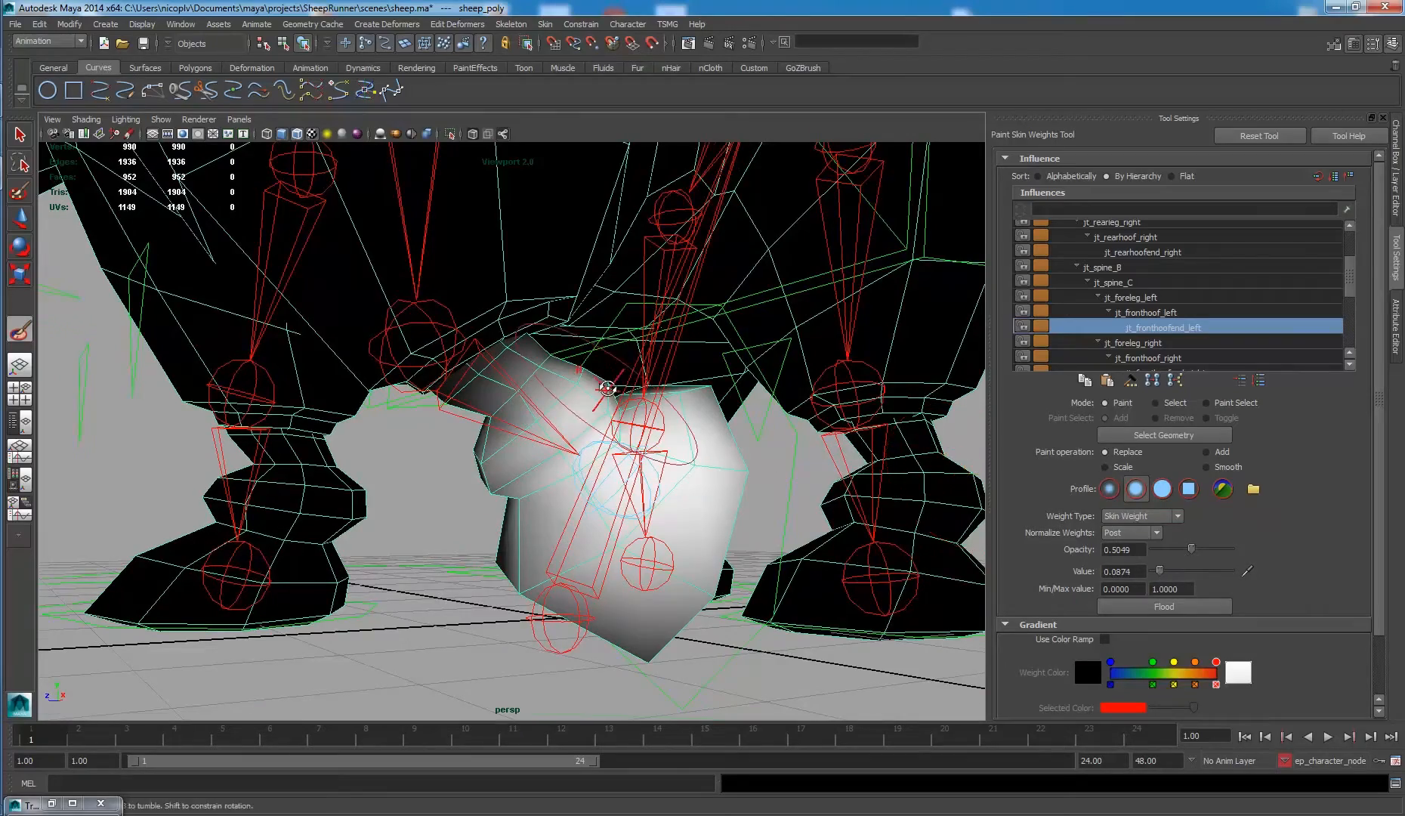
pyautogui.keyDown('alt'); pyautogui.moveTo(665, 434); pyautogui.dragTo(553, 378); pyautogui.keyUp('alt')
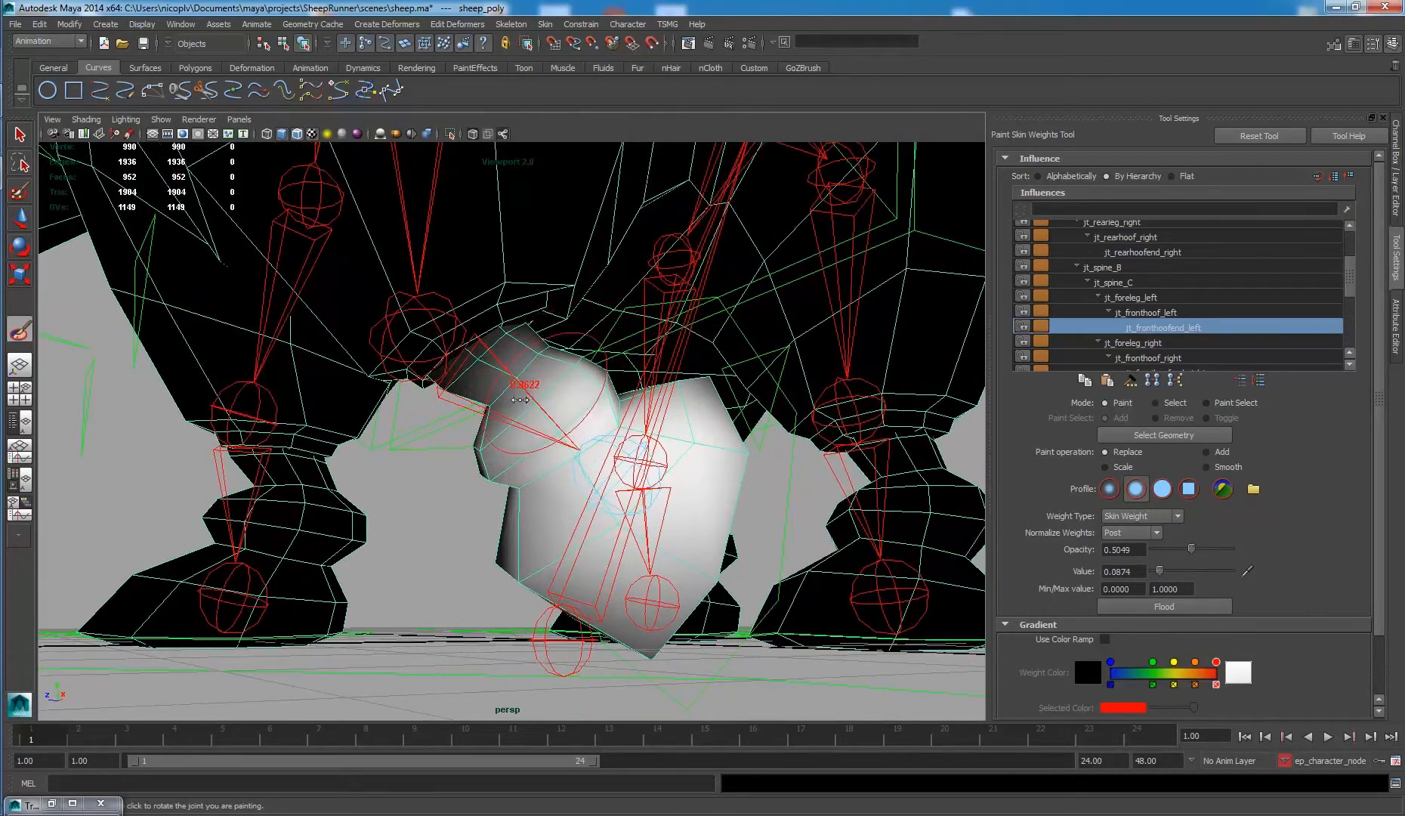
pyautogui.keyDown('alt'); pyautogui.moveTo(535, 406); pyautogui.dragTo(639, 400); pyautogui.keyUp('alt')
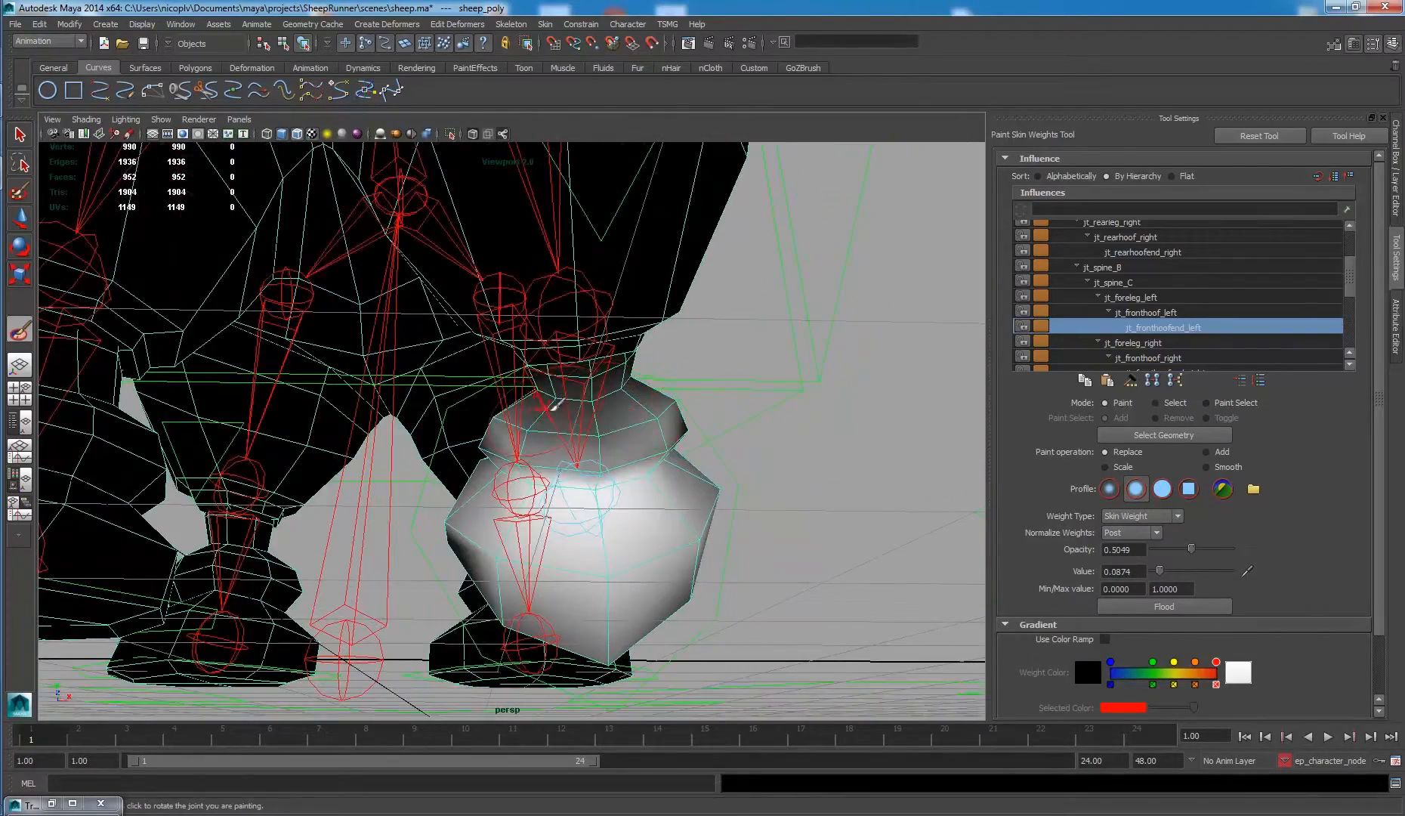
pyautogui.moveTo(553, 408)
pyautogui.keyDown('alt'); pyautogui.mouseDown()
pyautogui.moveTo(513, 355)
pyautogui.moveTo(499, 362)
pyautogui.moveTo(476, 387)
pyautogui.moveTo(519, 409)
pyautogui.moveTo(449, 503)
pyautogui.moveTo(487, 457)
pyautogui.moveTo(493, 404)
pyautogui.moveTo(453, 423)
pyautogui.moveTo(417, 416)
pyautogui.moveTo(449, 355)
pyautogui.moveTo(576, 395)
pyautogui.mouseUp(); pyautogui.keyUp('alt')
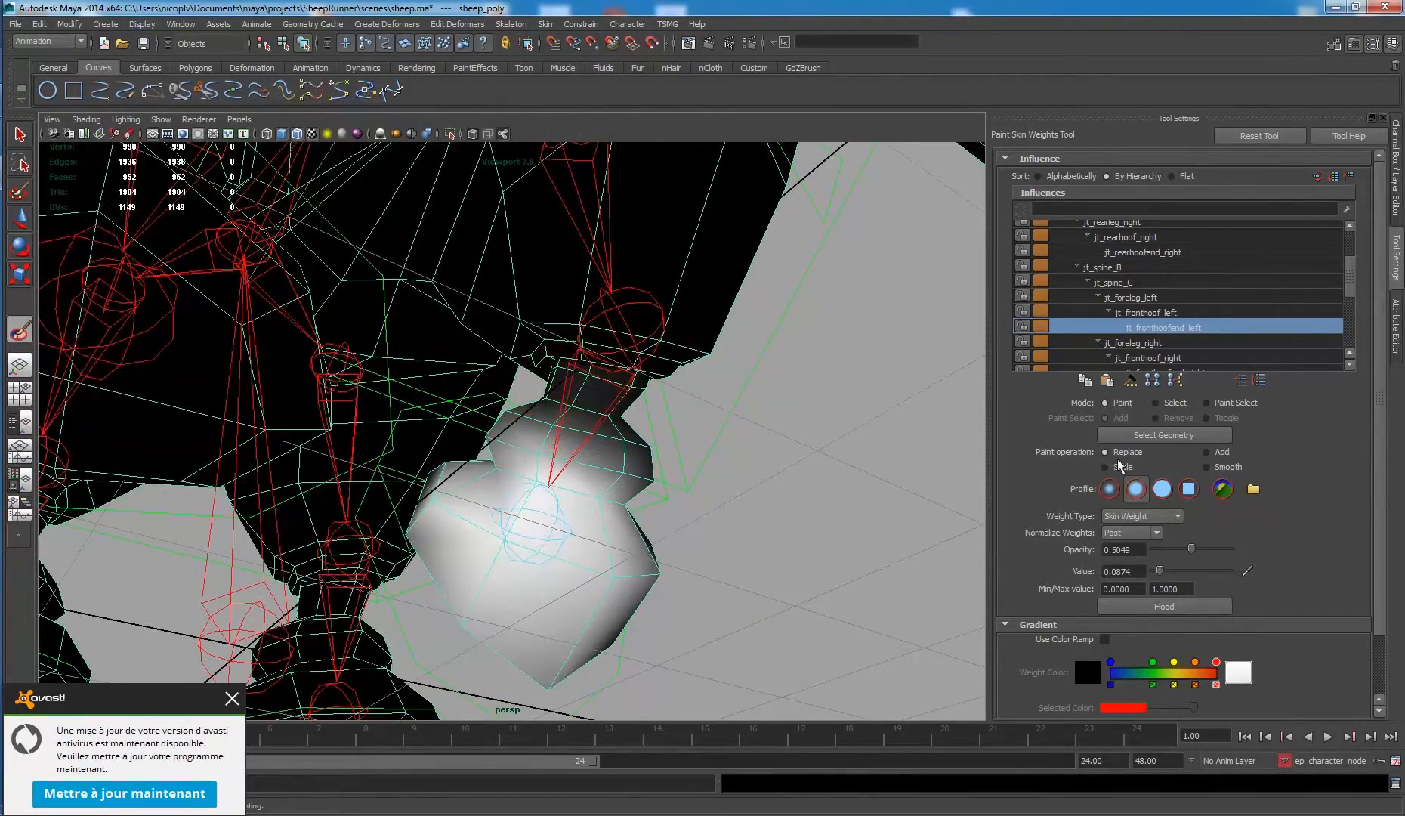
# Smooth the jt_fronthoofend_left weight transition between ankle and hoof at opacity 0.6408.
pyautogui.click(1207, 467)
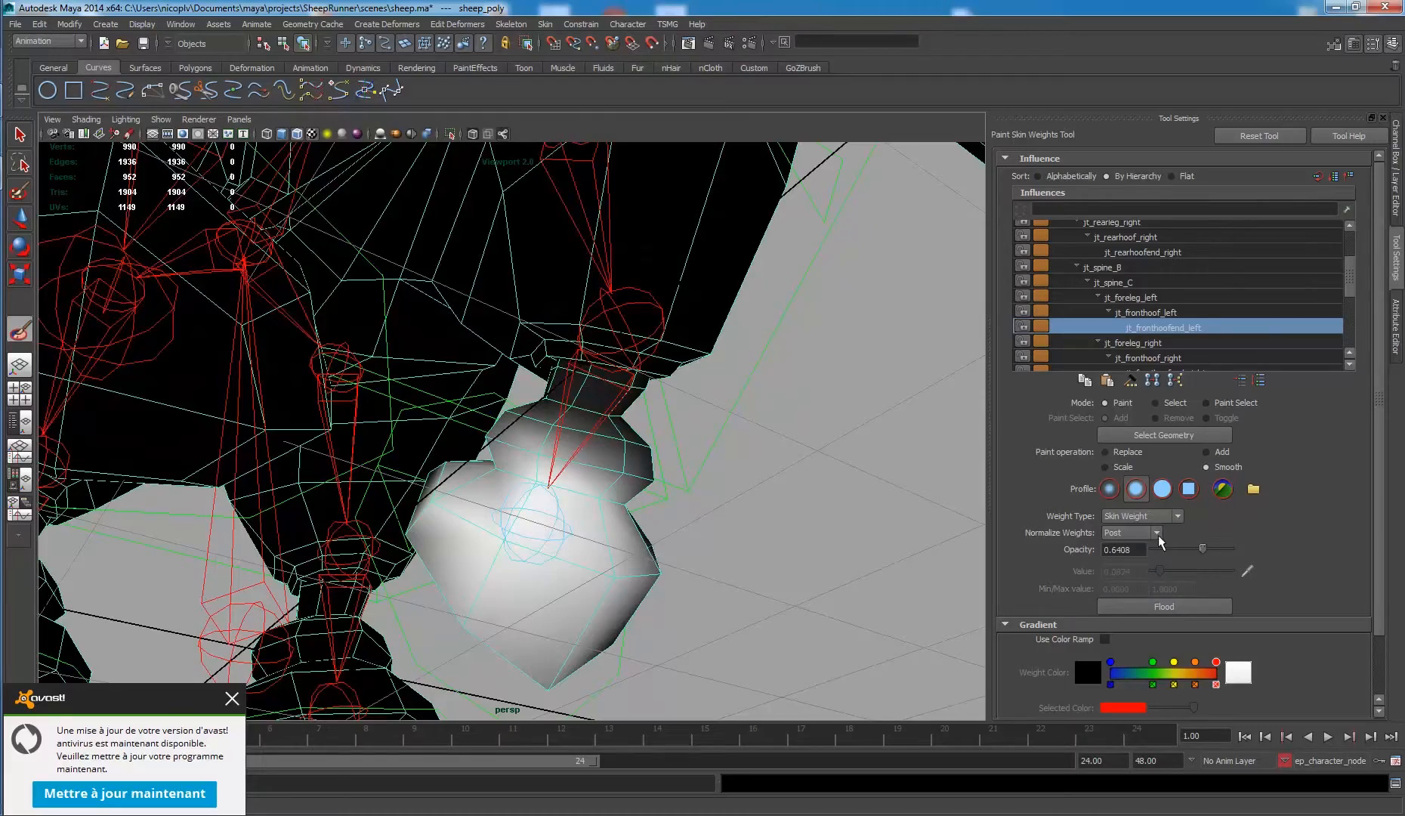
pyautogui.keyDown('alt'); pyautogui.moveTo(529, 423); pyautogui.dragTo(318, 395); pyautogui.keyUp('alt')
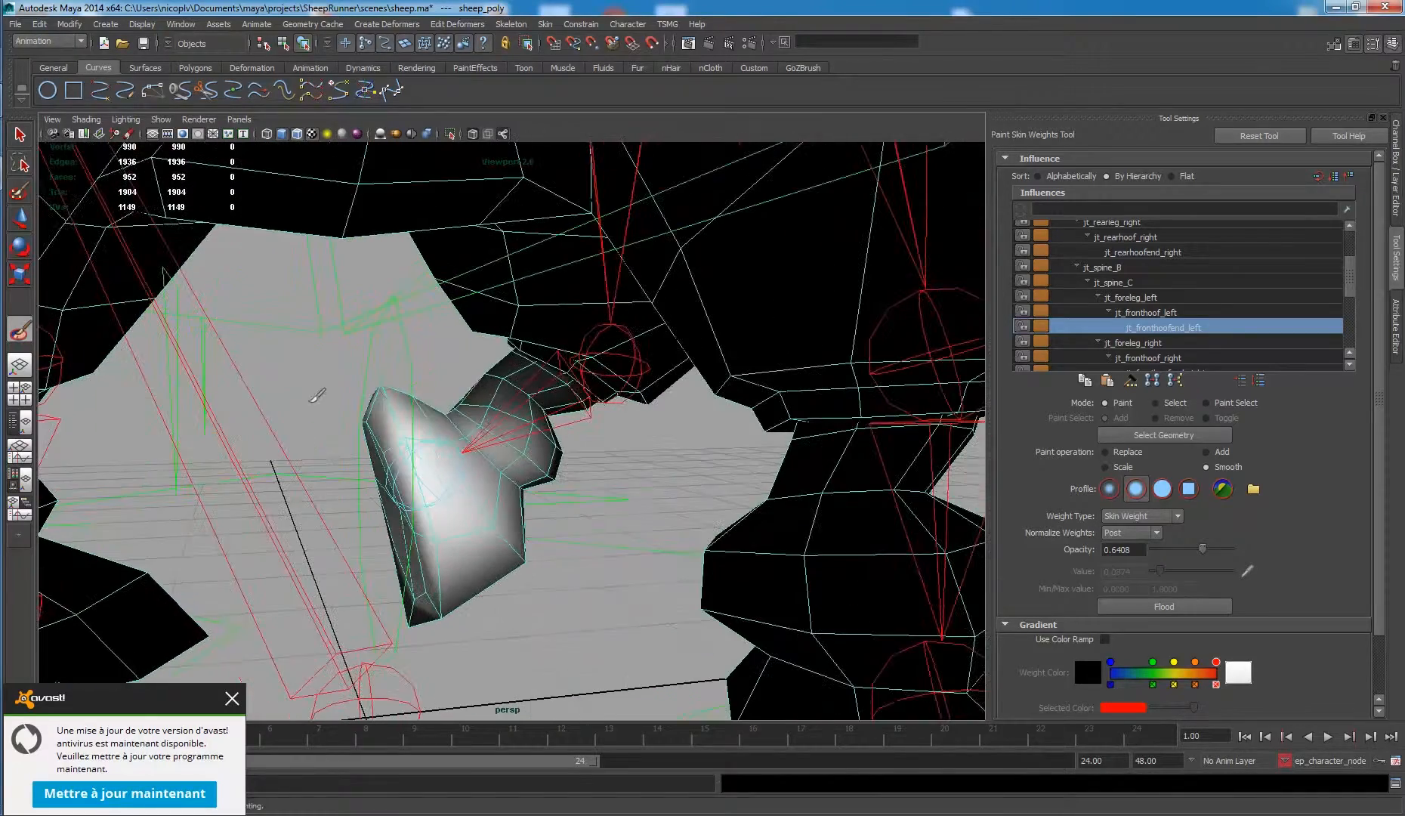
pyautogui.keyDown('alt'); pyautogui.moveTo(511, 426); pyautogui.dragTo(541, 415); pyautogui.keyUp('alt')
pyautogui.keyDown('alt'); pyautogui.moveTo(636, 464); pyautogui.dragTo(627, 436); pyautogui.keyUp('alt')
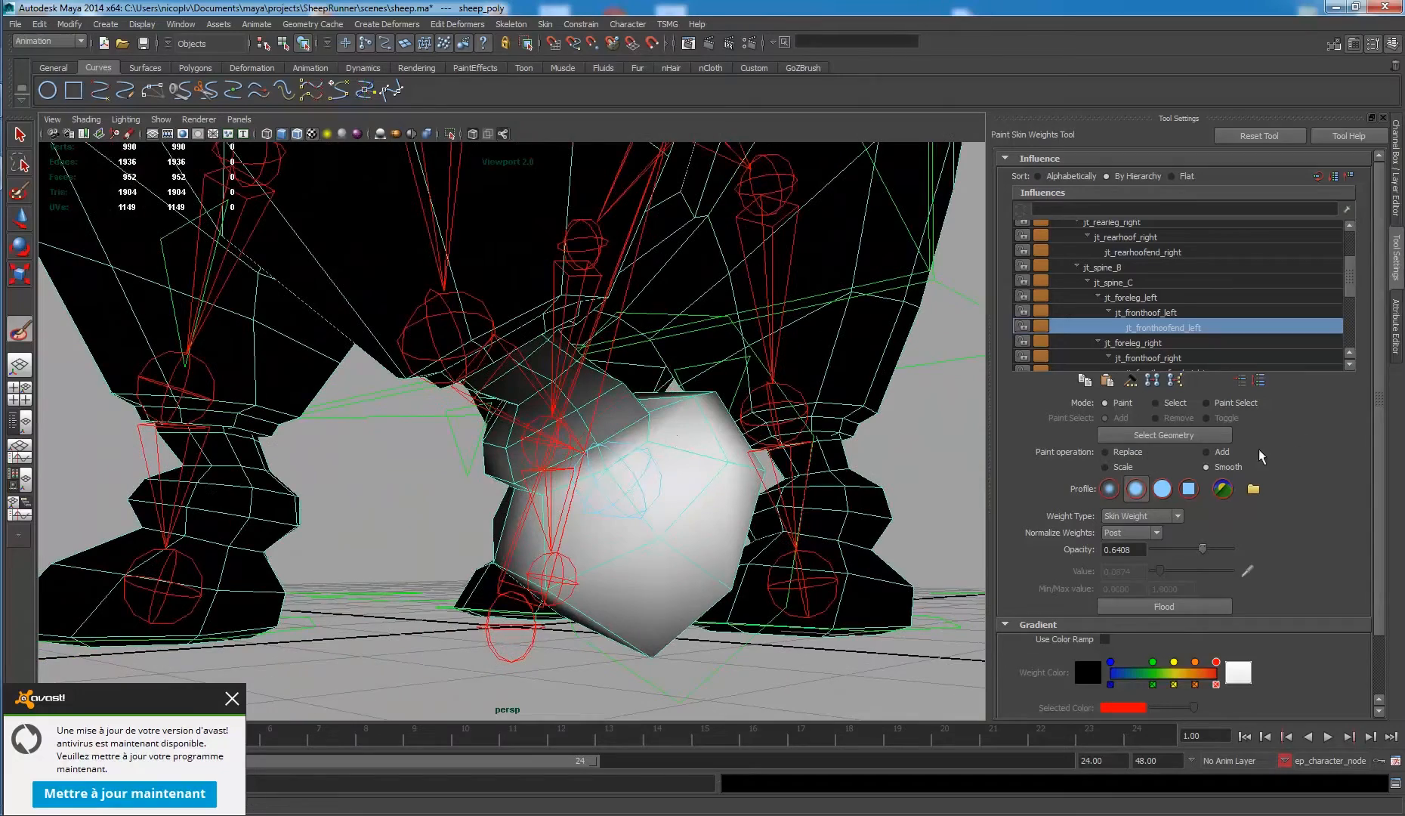
# Add jt_fronthoofend_left weights around the left front hoof and ankle with value 0.0777 and opacity 0.6408.
pyautogui.click(1227, 452)
pyautogui.moveTo(1164, 568); pyautogui.dragTo(1158, 568)
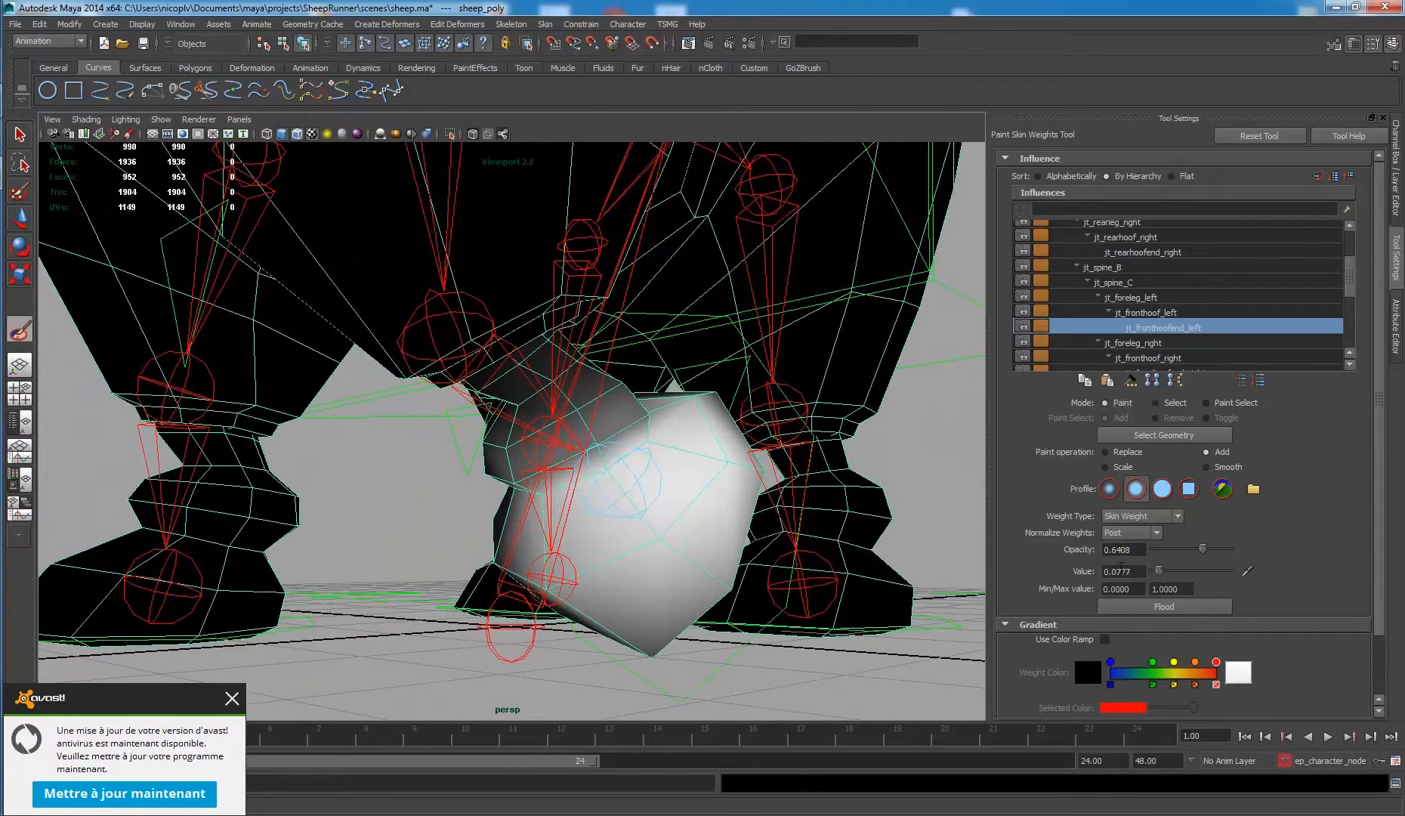
pyautogui.keyDown('alt'); pyautogui.moveTo(691, 457); pyautogui.dragTo(650, 504); pyautogui.keyUp('alt')
pyautogui.moveTo(549, 438)
pyautogui.keyDown('alt'); pyautogui.mouseDown()
pyautogui.moveTo(574, 457)
pyautogui.moveTo(559, 438)
pyautogui.moveTo(423, 416)
pyautogui.moveTo(668, 439)
pyautogui.moveTo(301, 433)
pyautogui.moveTo(467, 383)
pyautogui.mouseUp(); pyautogui.keyUp('alt')
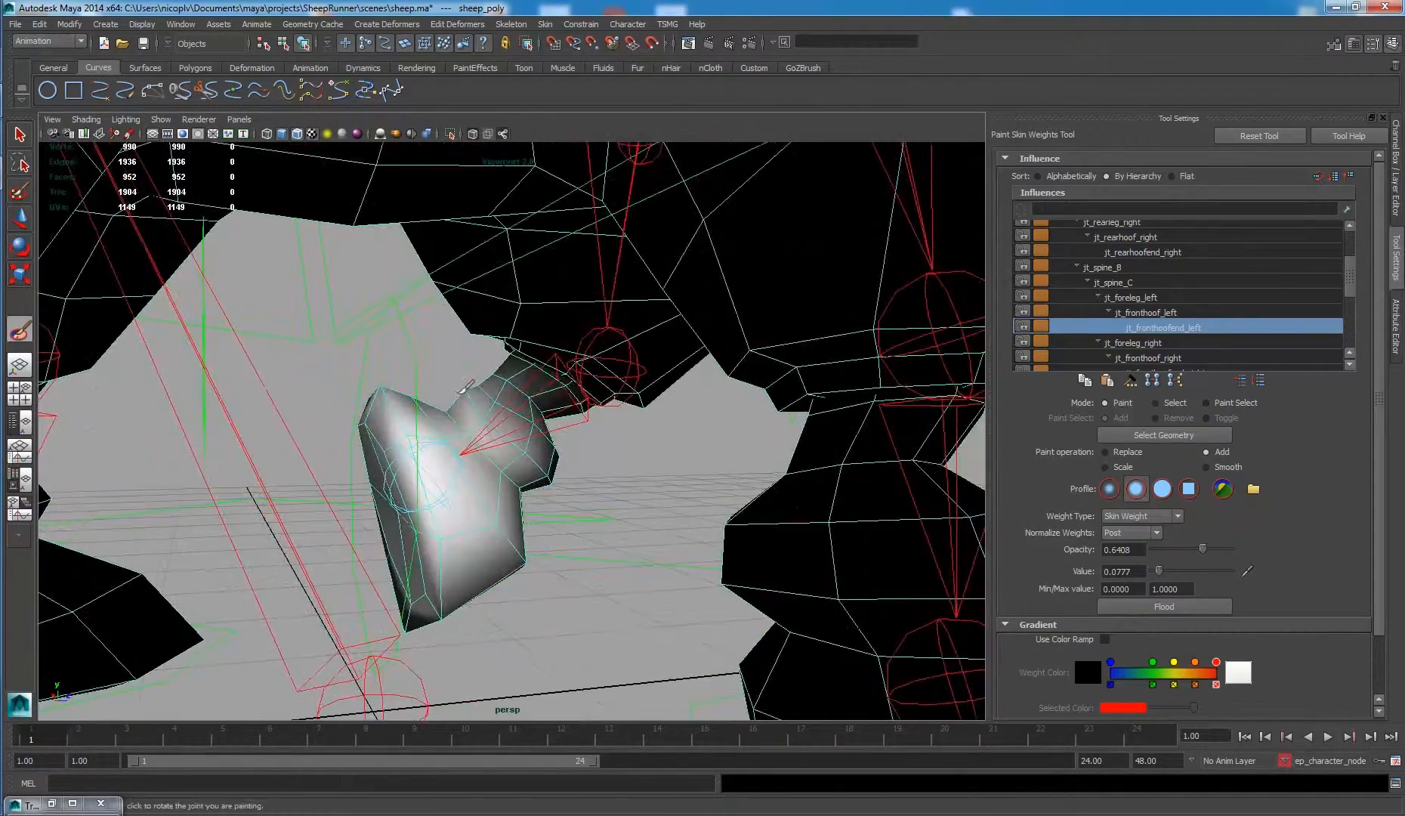
pyautogui.moveTo(524, 438)
pyautogui.keyDown('alt'); pyautogui.mouseDown()
pyautogui.moveTo(627, 471)
pyautogui.moveTo(533, 466)
pyautogui.moveTo(535, 436)
pyautogui.mouseUp(); pyautogui.keyUp('alt')
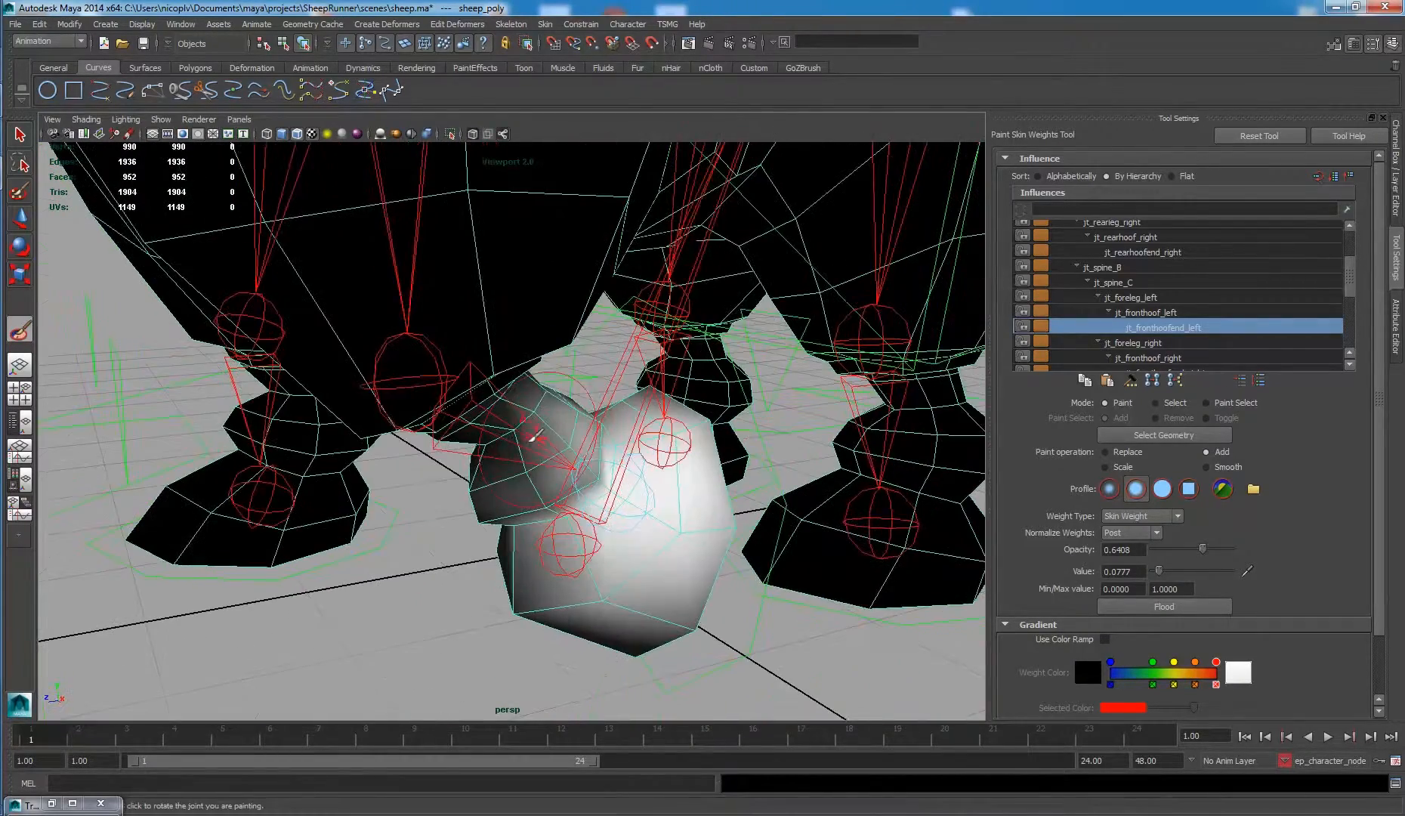
pyautogui.keyDown('alt'); pyautogui.moveTo(555, 497); pyautogui.dragTo(462, 453); pyautogui.keyUp('alt')
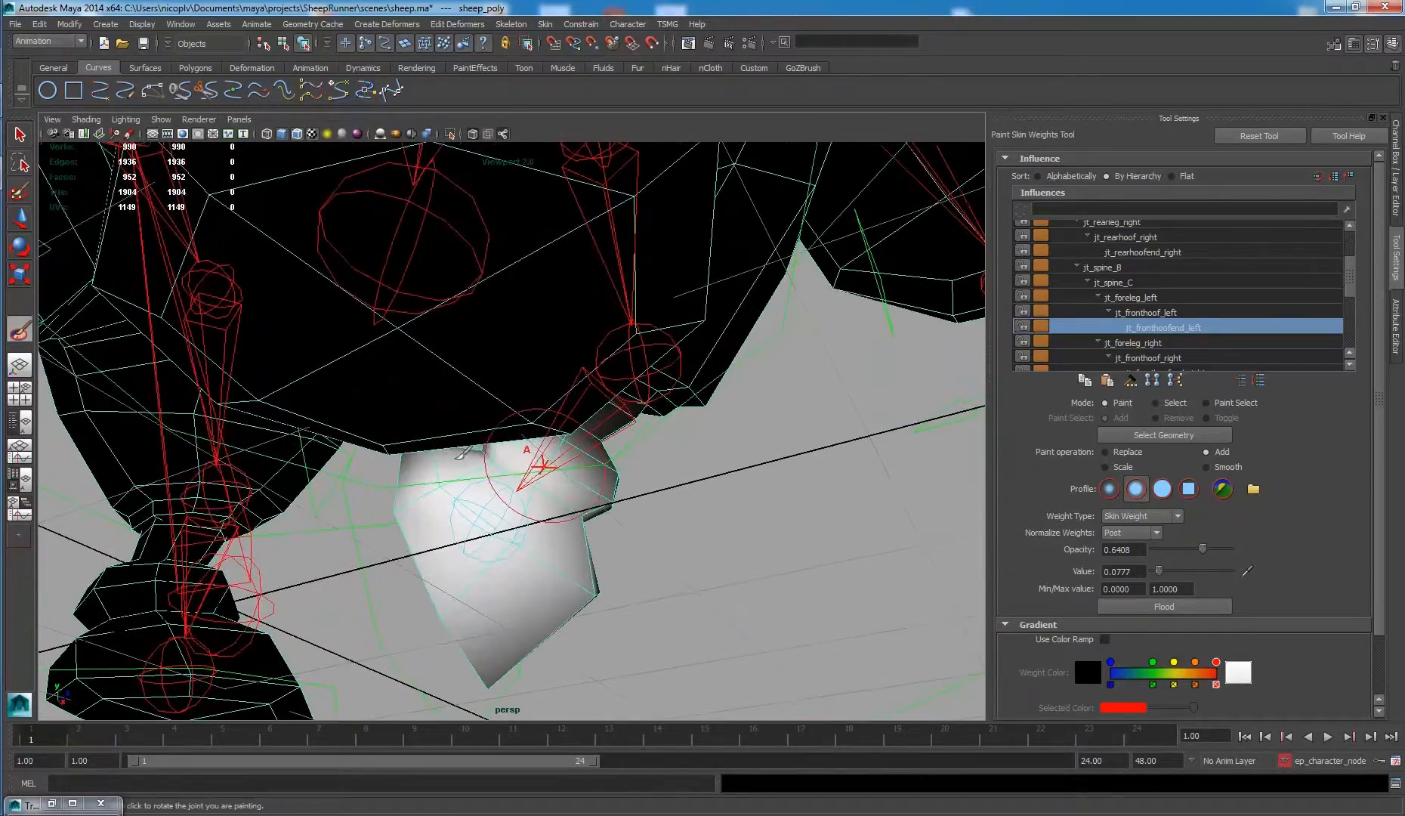
pyautogui.keyDown('alt'); pyautogui.moveTo(567, 485); pyautogui.dragTo(548, 529); pyautogui.keyUp('alt')
# Smooth the jt_fronthoofend_left weights around the left front hoof and ankle at opacity 0.6408.
pyautogui.click(1230, 467)
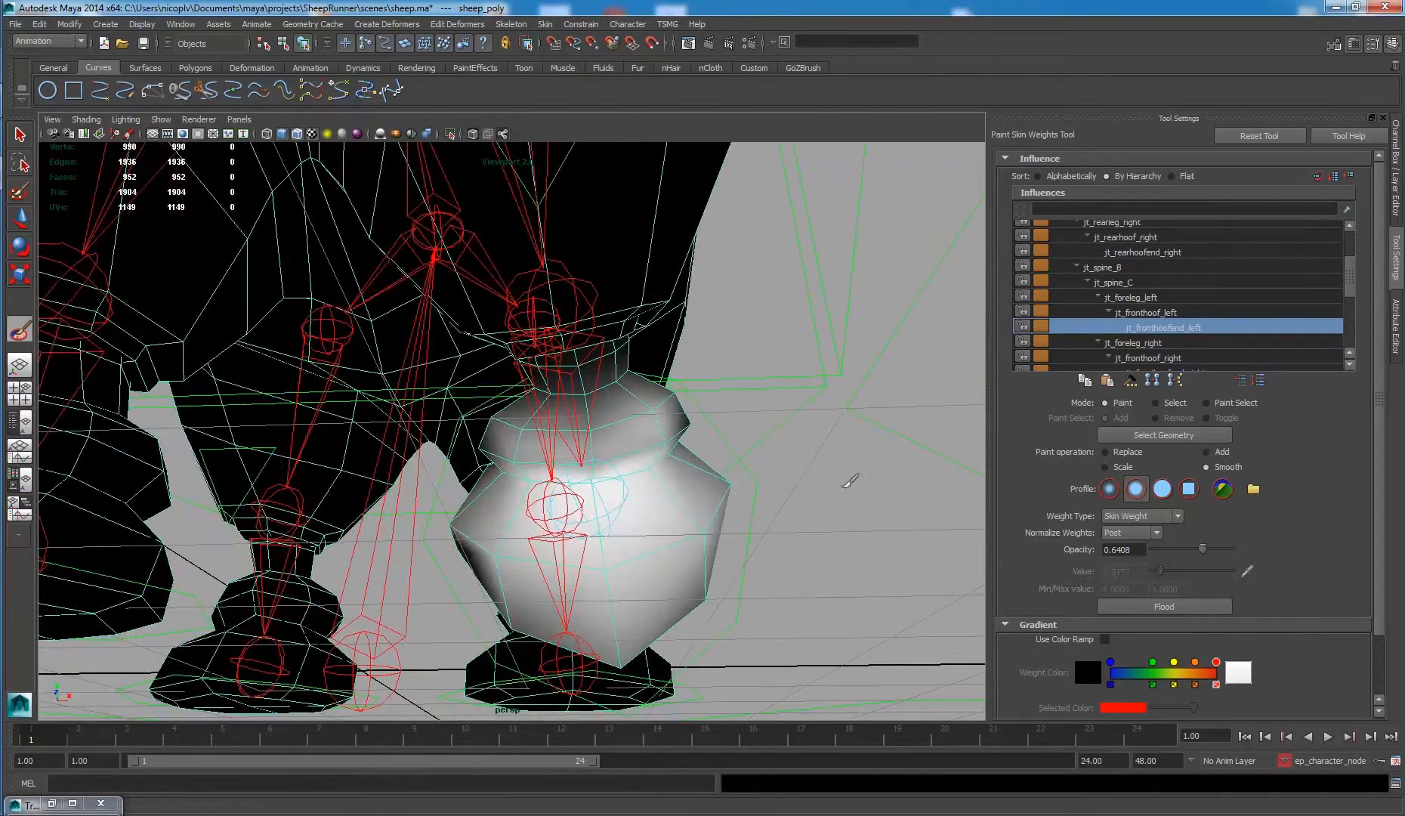
pyautogui.keyDown('alt'); pyautogui.moveTo(850, 476); pyautogui.dragTo(528, 443); pyautogui.keyUp('alt')
pyautogui.keyDown('alt'); pyautogui.moveTo(590, 366); pyautogui.dragTo(580, 425); pyautogui.keyUp('alt')
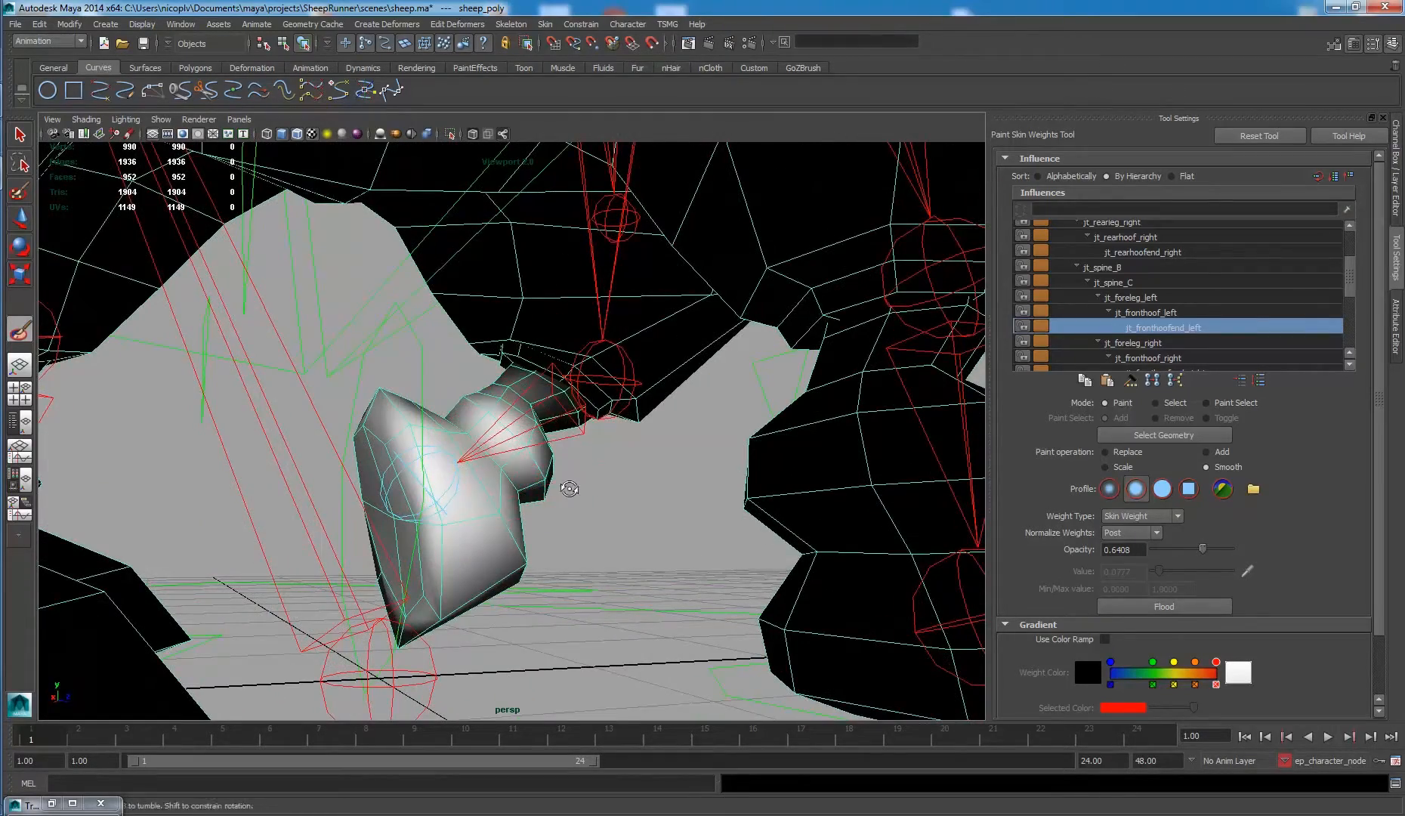
pyautogui.moveTo(570, 488)
pyautogui.keyDown('alt'); pyautogui.mouseDown()
pyautogui.moveTo(680, 423)
pyautogui.moveTo(887, 379)
pyautogui.moveTo(371, 438)
pyautogui.mouseUp(); pyautogui.keyUp('alt')
# Remove the jt_fronthoof_left weights from the left front hoof, using Replace with value 0 and opacity 1.
pyautogui.click(1146, 312)
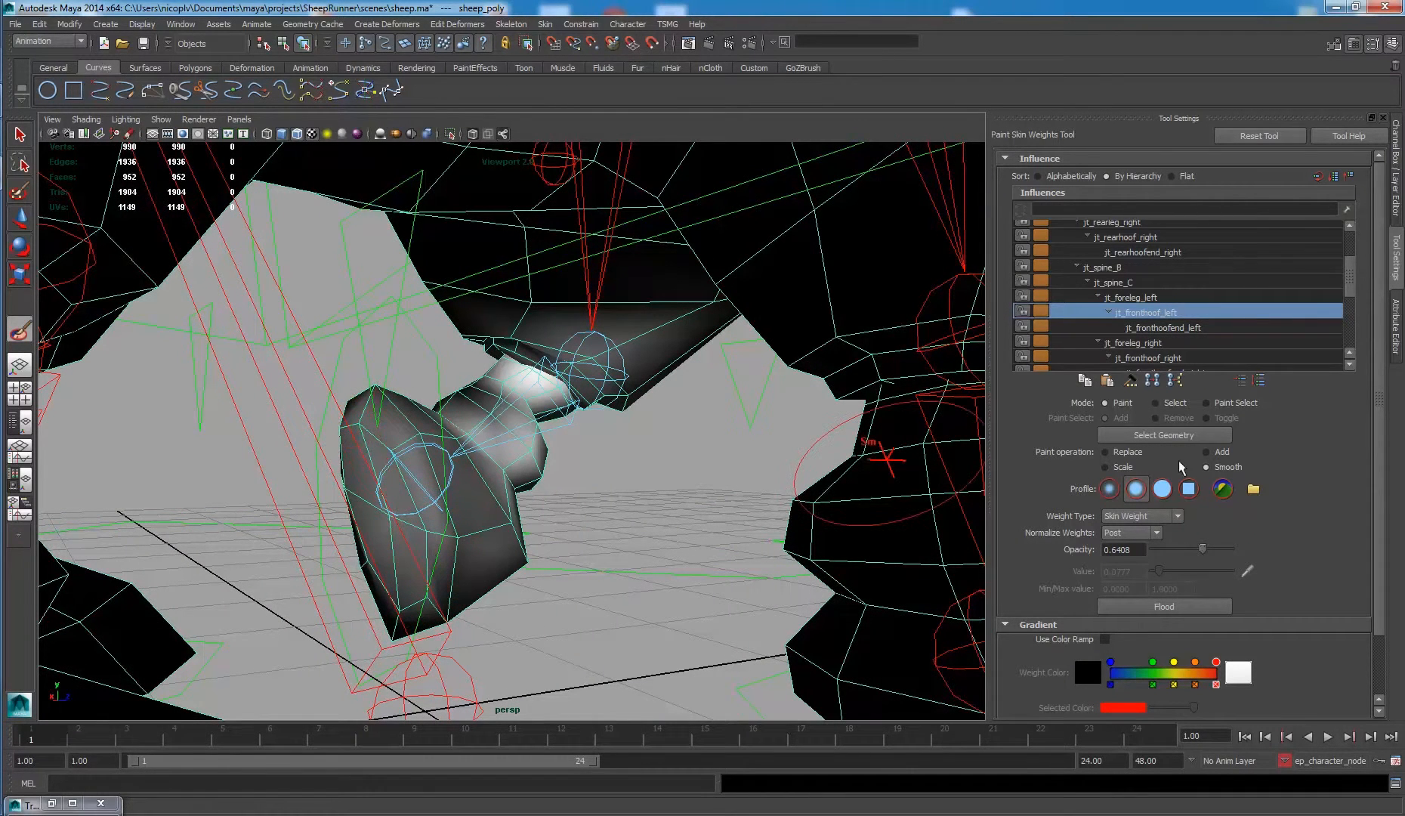
pyautogui.click(1116, 451)
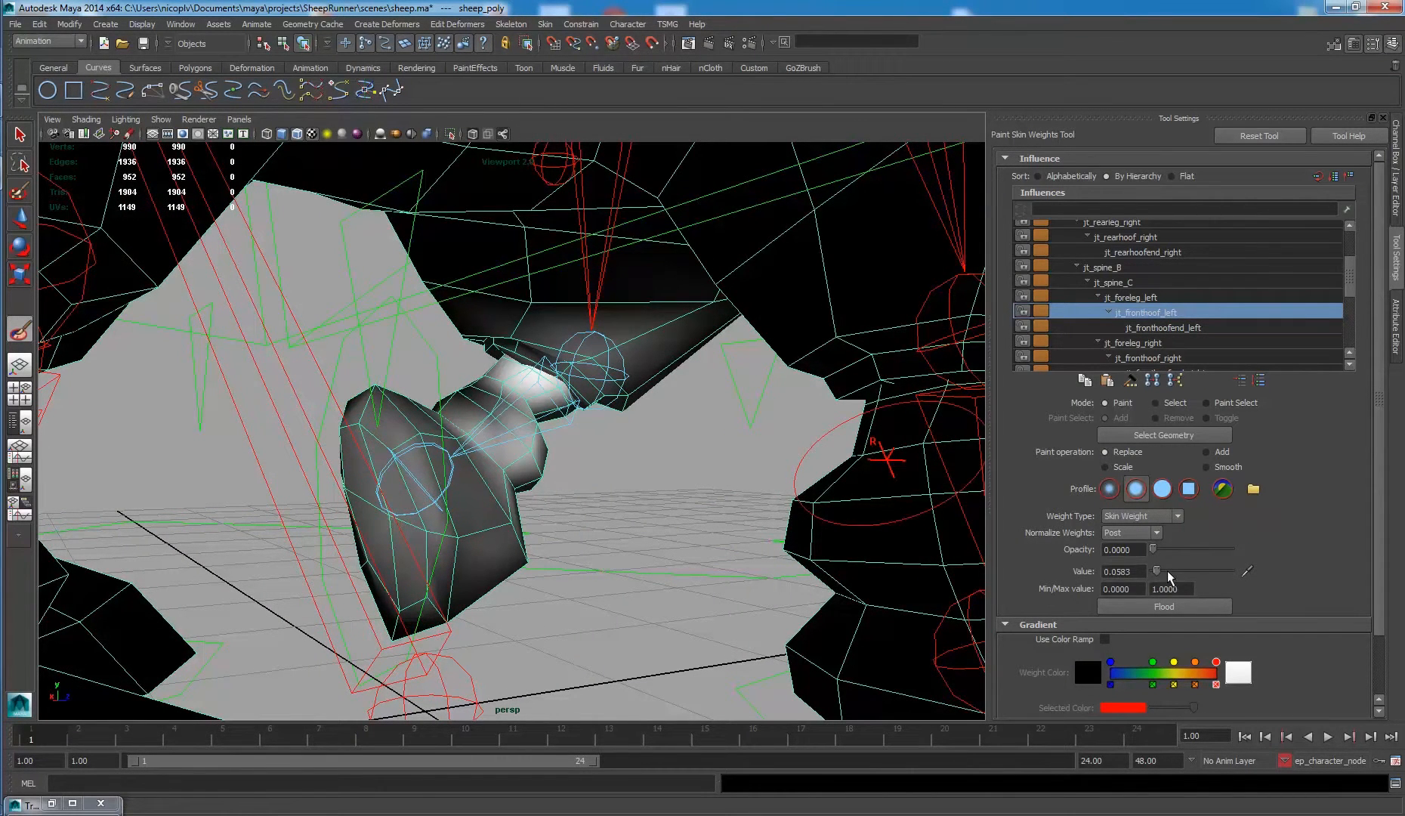
pyautogui.moveTo(1157, 571); pyautogui.dragTo(1234, 549)
pyautogui.moveTo(555, 473)
pyautogui.keyDown('alt'); pyautogui.mouseDown()
pyautogui.moveTo(753, 449)
pyautogui.moveTo(498, 474)
pyautogui.mouseUp(); pyautogui.keyUp('alt')
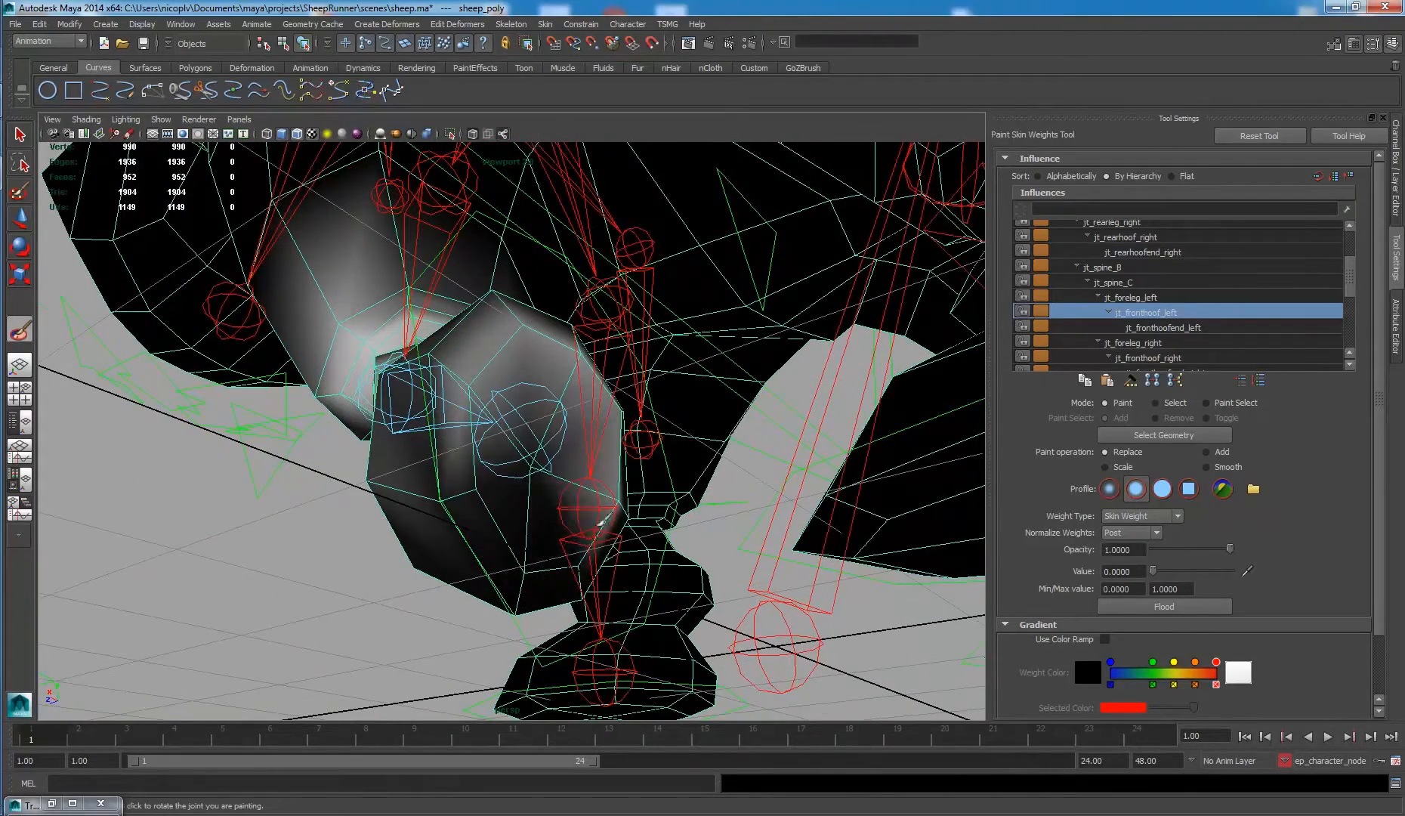
pyautogui.moveTo(560, 356)
pyautogui.mouseDown()
pyautogui.moveTo(554, 340)
pyautogui.moveTo(452, 389)
pyautogui.moveTo(484, 518)
pyautogui.moveTo(600, 533)
pyautogui.moveTo(583, 440)
pyautogui.moveTo(612, 414)
pyautogui.moveTo(614, 533)
pyautogui.mouseUp()
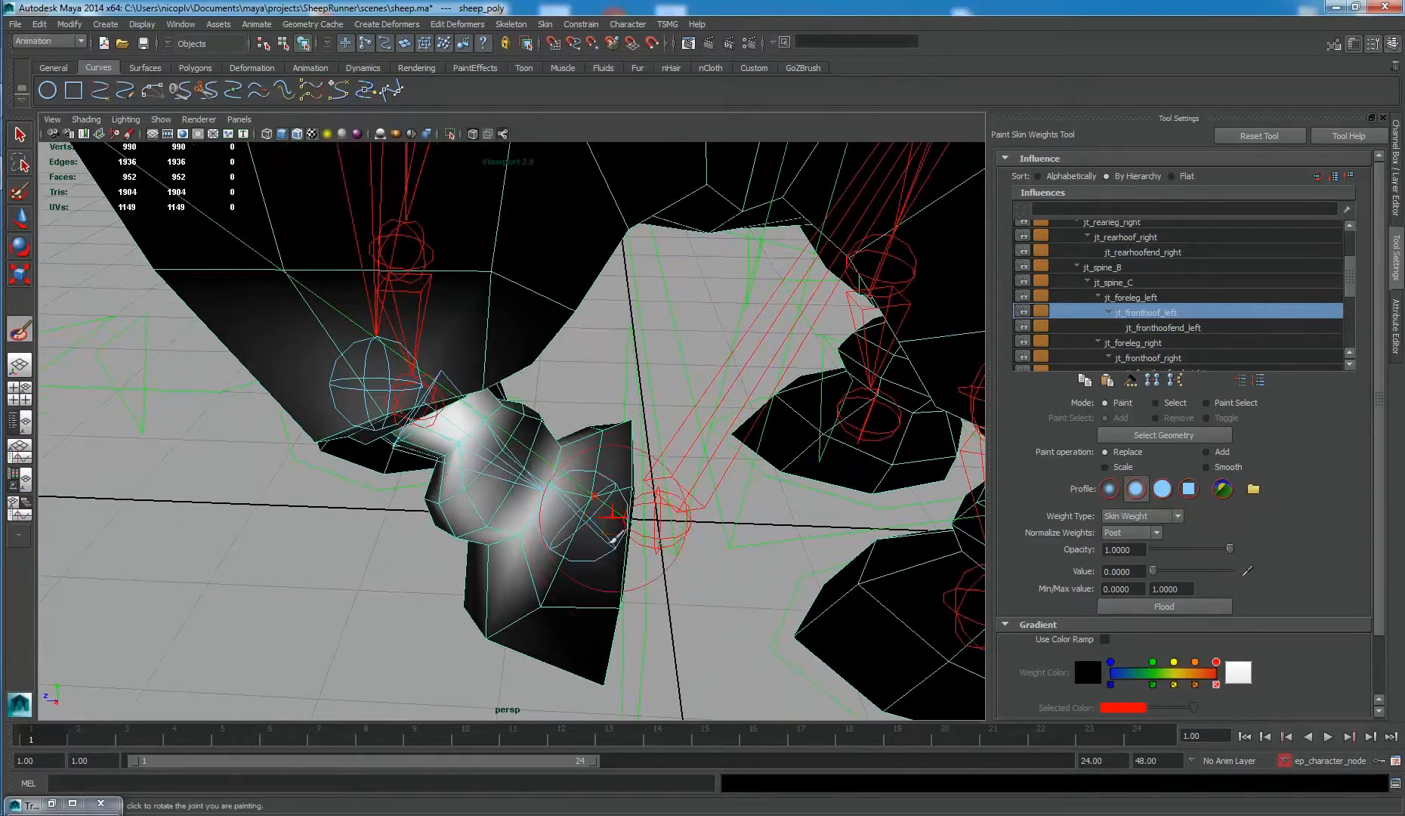
pyautogui.keyDown('alt'); pyautogui.moveTo(612, 428); pyautogui.dragTo(378, 503); pyautogui.keyUp('alt')
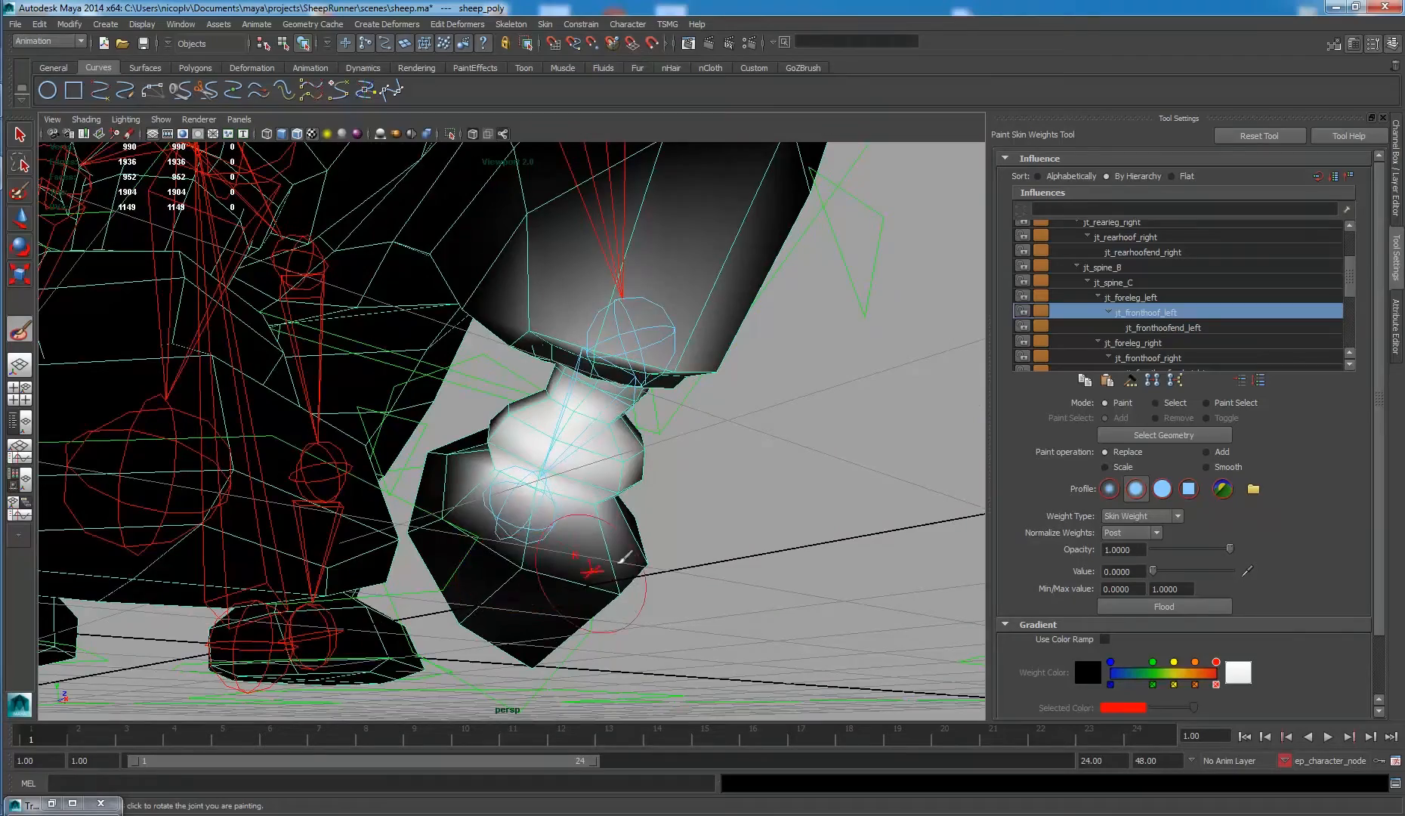
pyautogui.keyDown('alt'); pyautogui.moveTo(625, 557); pyautogui.dragTo(616, 514); pyautogui.keyUp('alt')
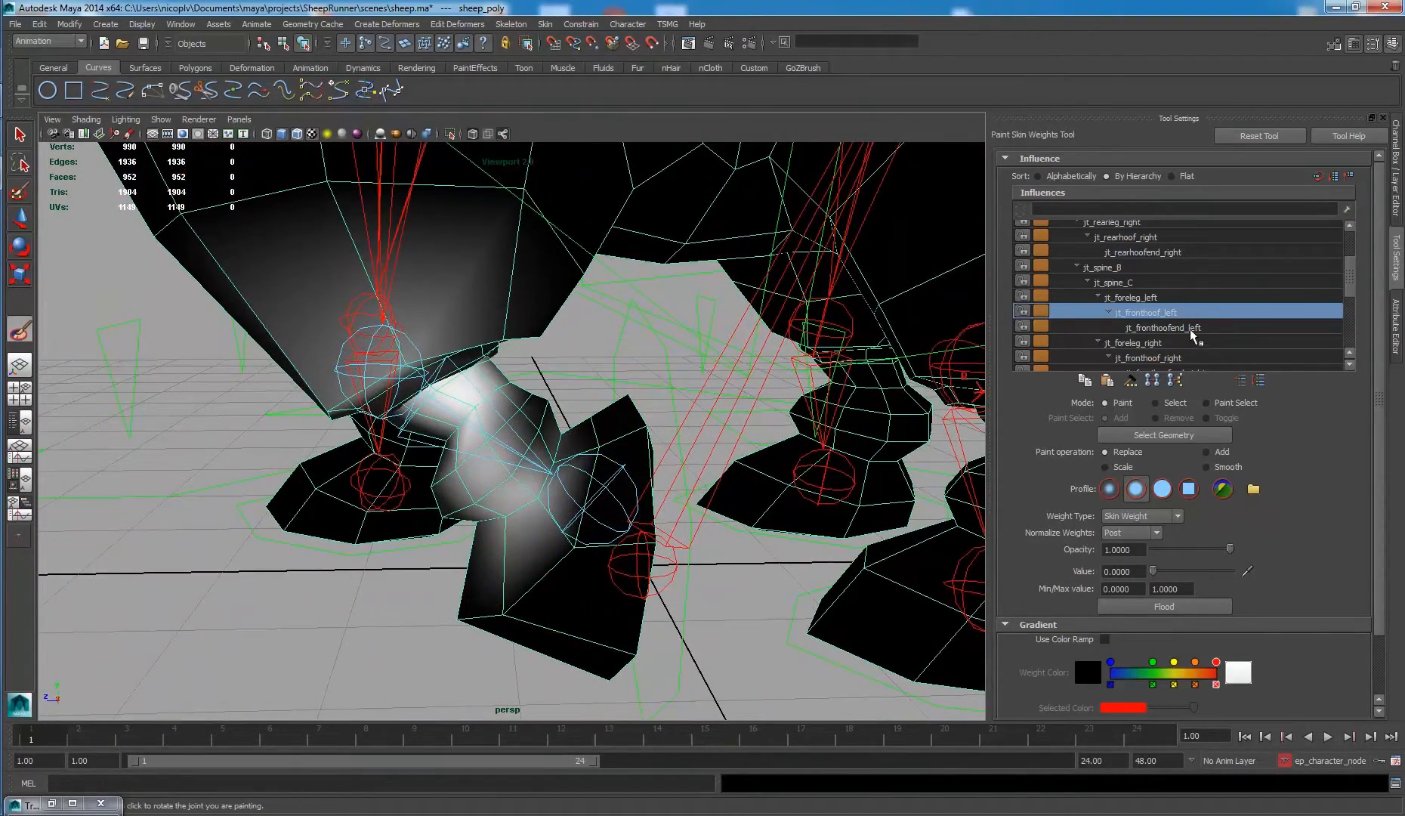
# Remove the jt_foreleg_left weights from all sides of the left front hoof, using Replace with value 0 and opacity 1.
pyautogui.click(1158, 301)
pyautogui.moveTo(778, 438)
pyautogui.keyDown('alt'); pyautogui.mouseDown()
pyautogui.moveTo(678, 430)
pyautogui.moveTo(778, 423)
pyautogui.mouseUp(); pyautogui.keyUp('alt')
pyautogui.keyDown('alt'); pyautogui.moveTo(708, 533); pyautogui.dragTo(718, 529); pyautogui.keyUp('alt')
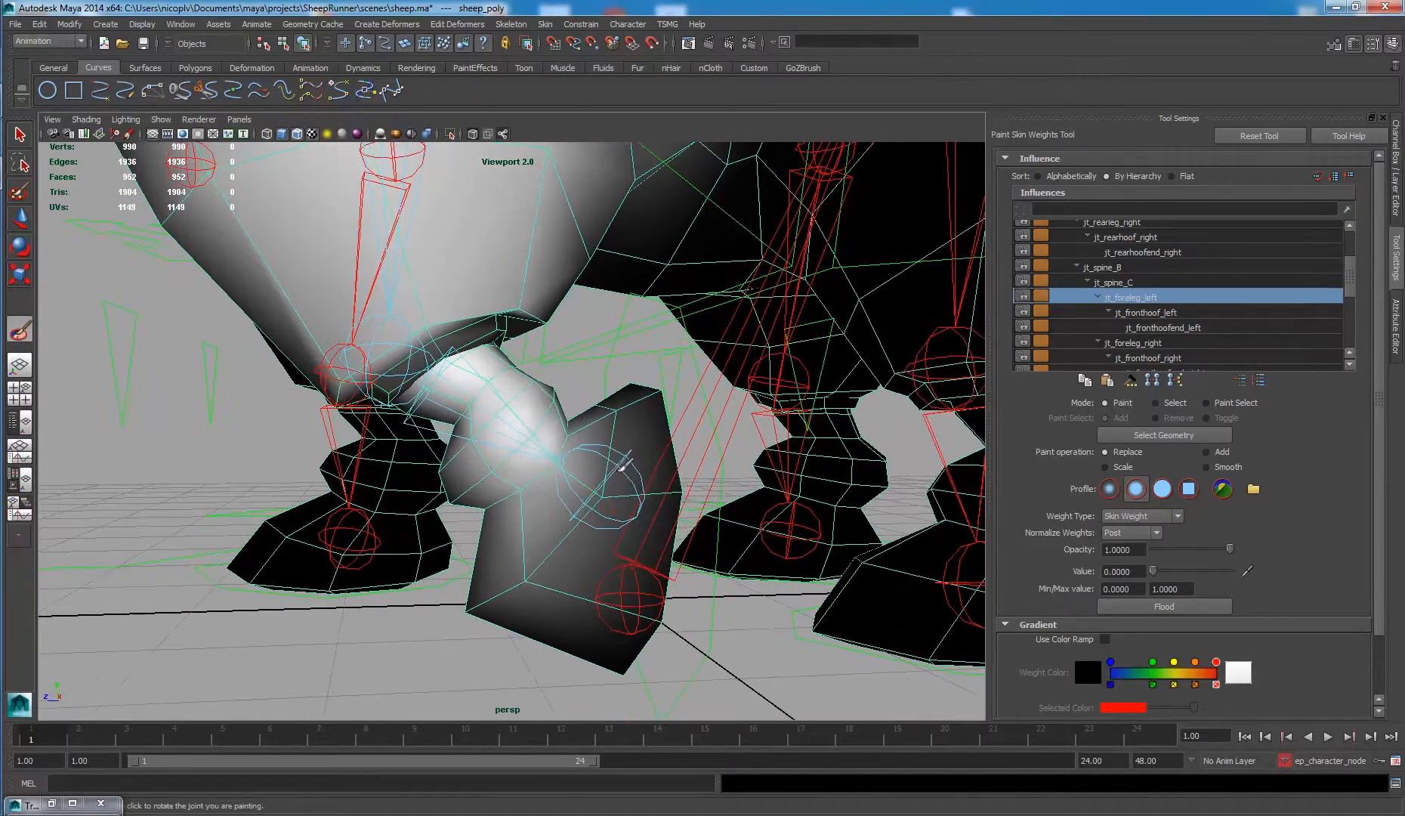
pyautogui.moveTo(624, 462)
pyautogui.mouseDown()
pyautogui.moveTo(637, 411)
pyautogui.moveTo(627, 505)
pyautogui.mouseUp()
pyautogui.keyDown('alt'); pyautogui.moveTo(580, 555); pyautogui.dragTo(518, 553); pyautogui.keyUp('alt')
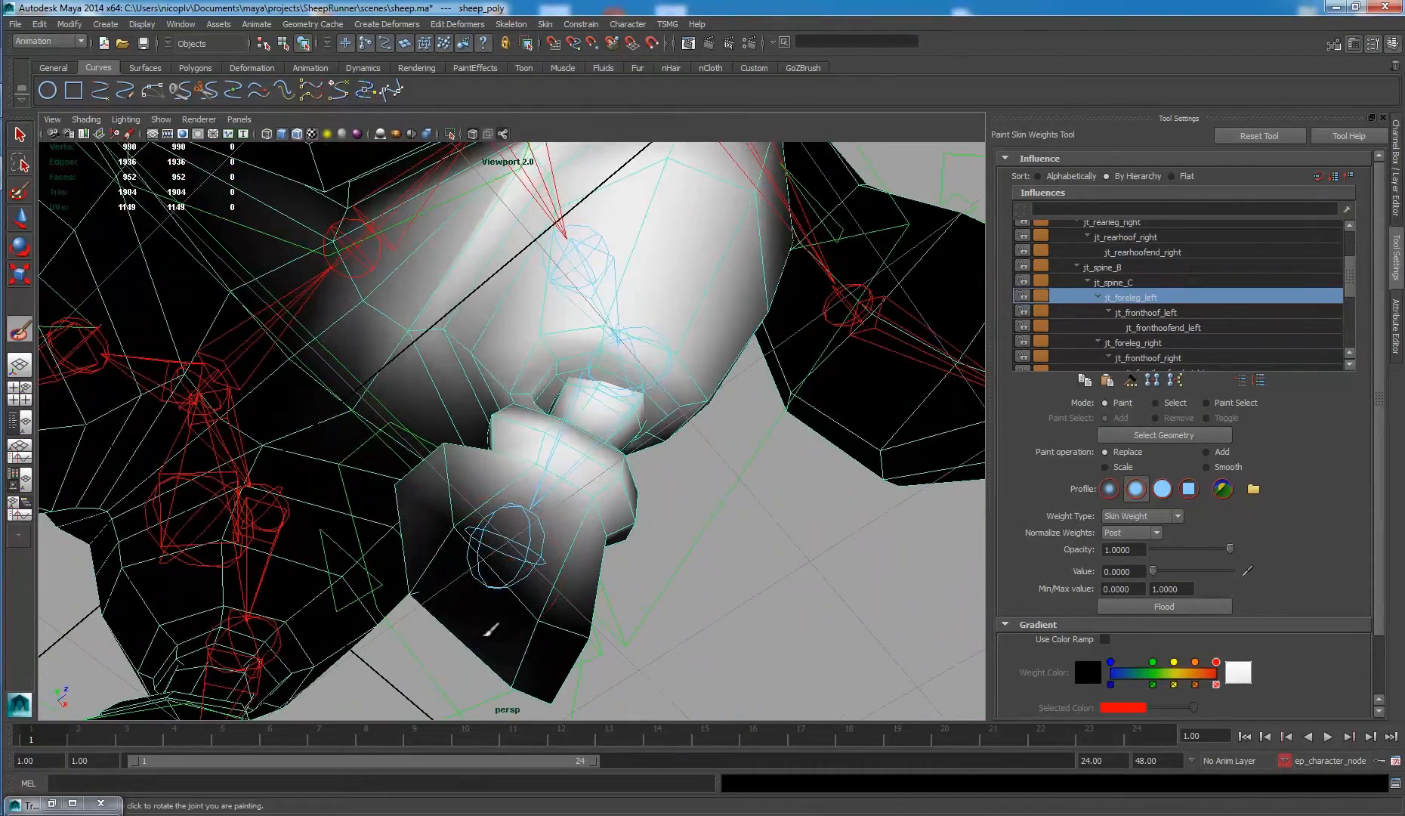
pyautogui.keyDown('alt'); pyautogui.moveTo(540, 662); pyautogui.dragTo(549, 541); pyautogui.keyUp('alt')
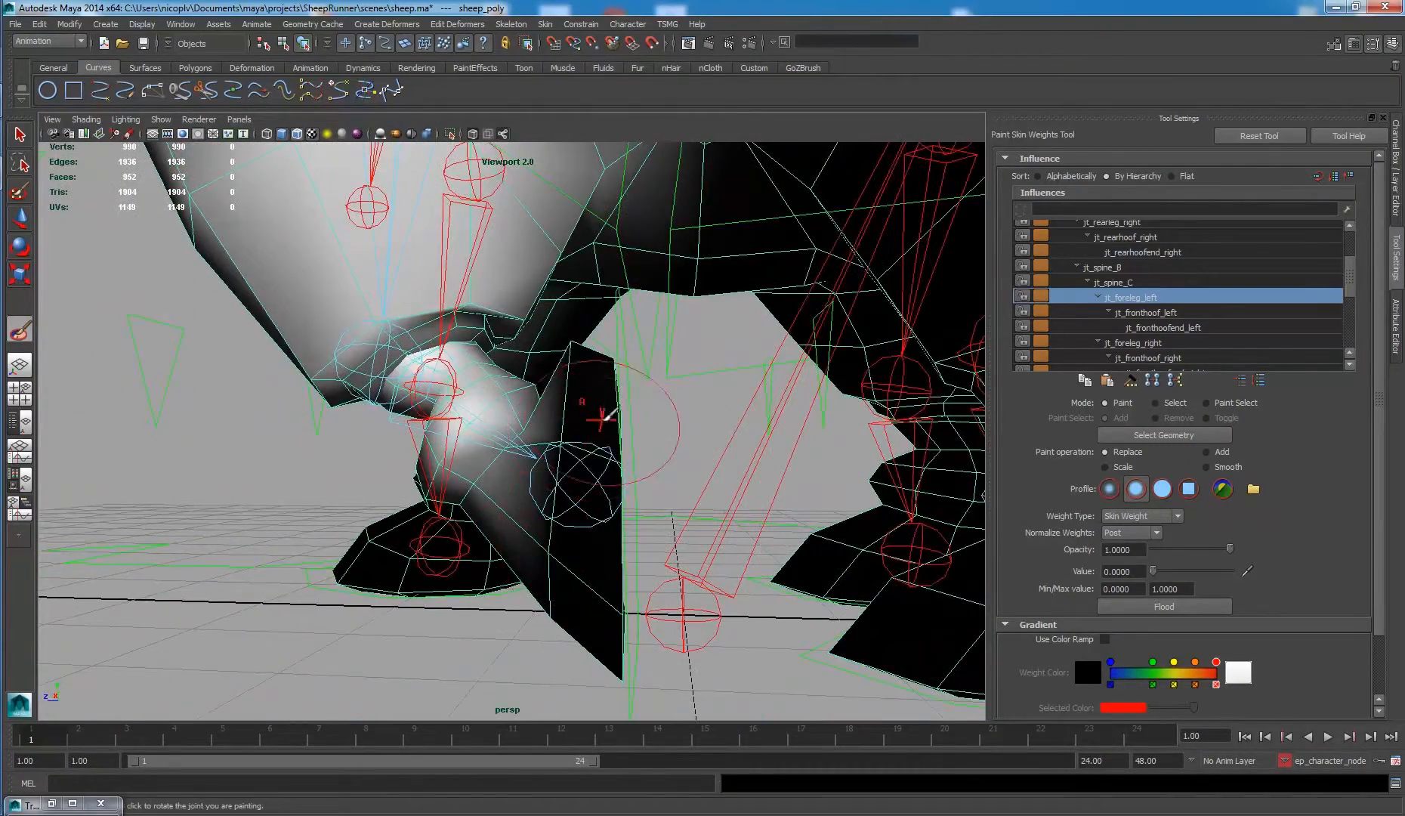
pyautogui.keyDown('alt'); pyautogui.moveTo(604, 414); pyautogui.dragTo(393, 547); pyautogui.keyUp('alt')
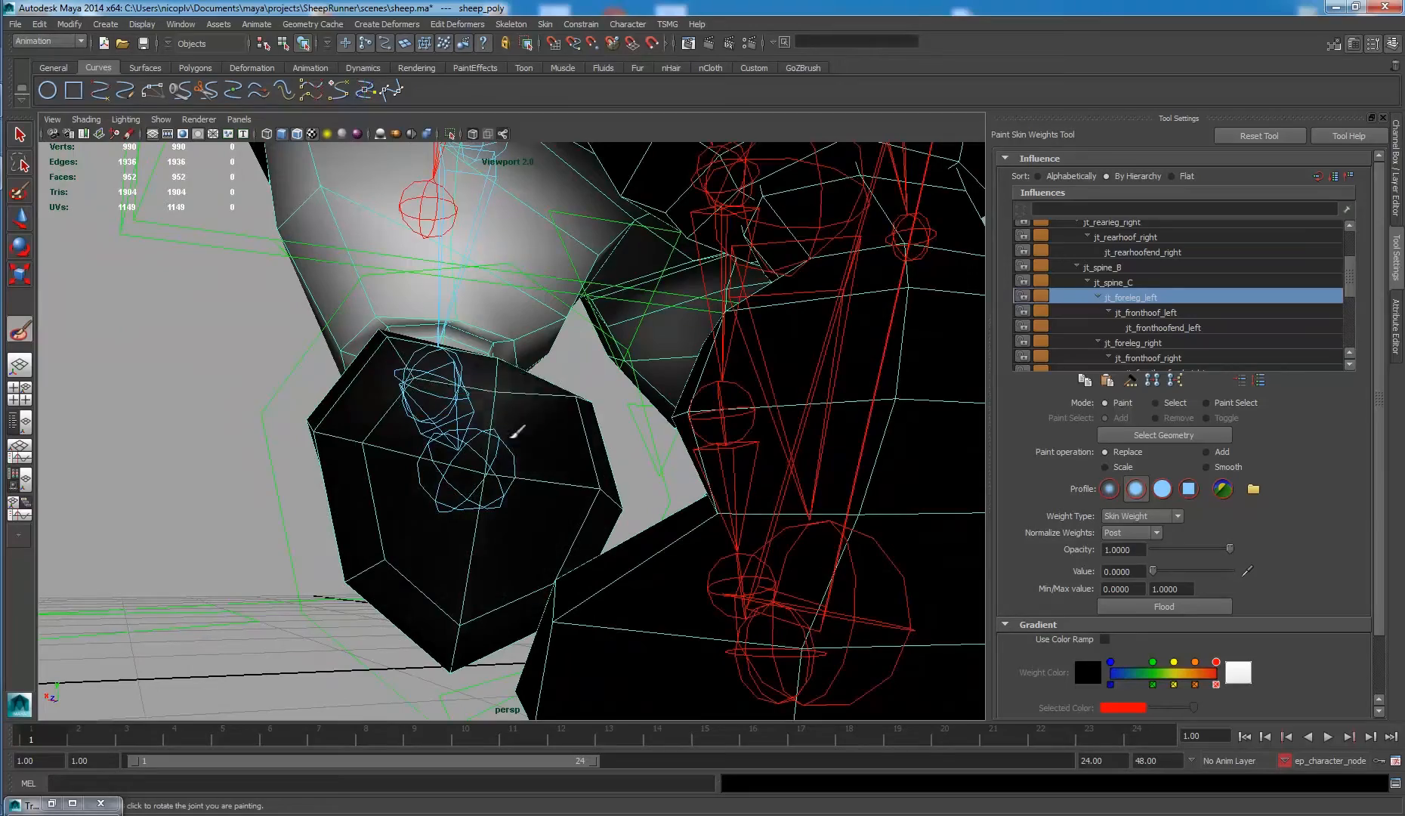
pyautogui.keyDown('alt'); pyautogui.moveTo(501, 420); pyautogui.dragTo(430, 451); pyautogui.keyUp('alt')
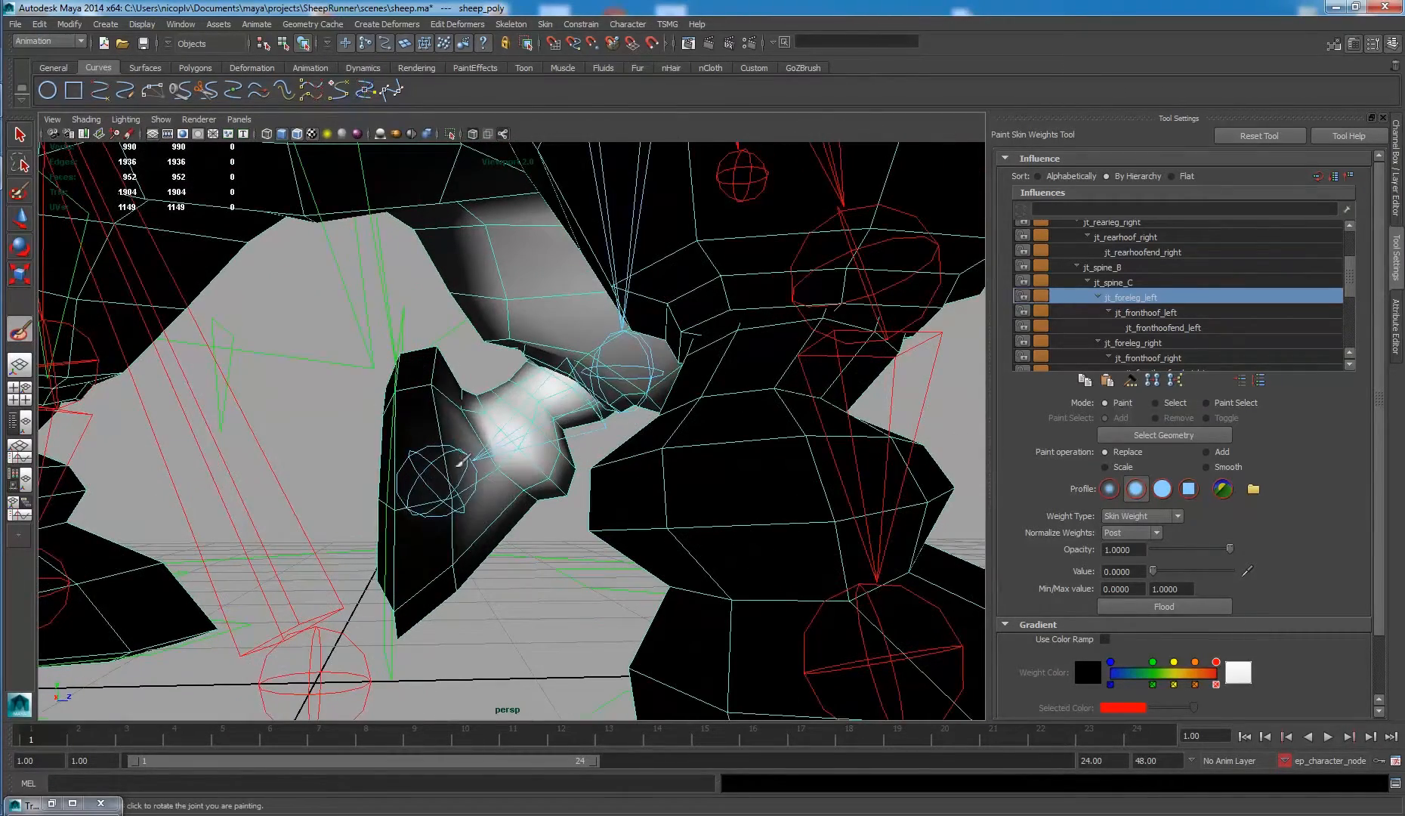
pyautogui.moveTo(463, 538)
pyautogui.mouseDown()
pyautogui.moveTo(529, 513)
pyautogui.moveTo(331, 448)
pyautogui.moveTo(355, 483)
pyautogui.mouseUp()
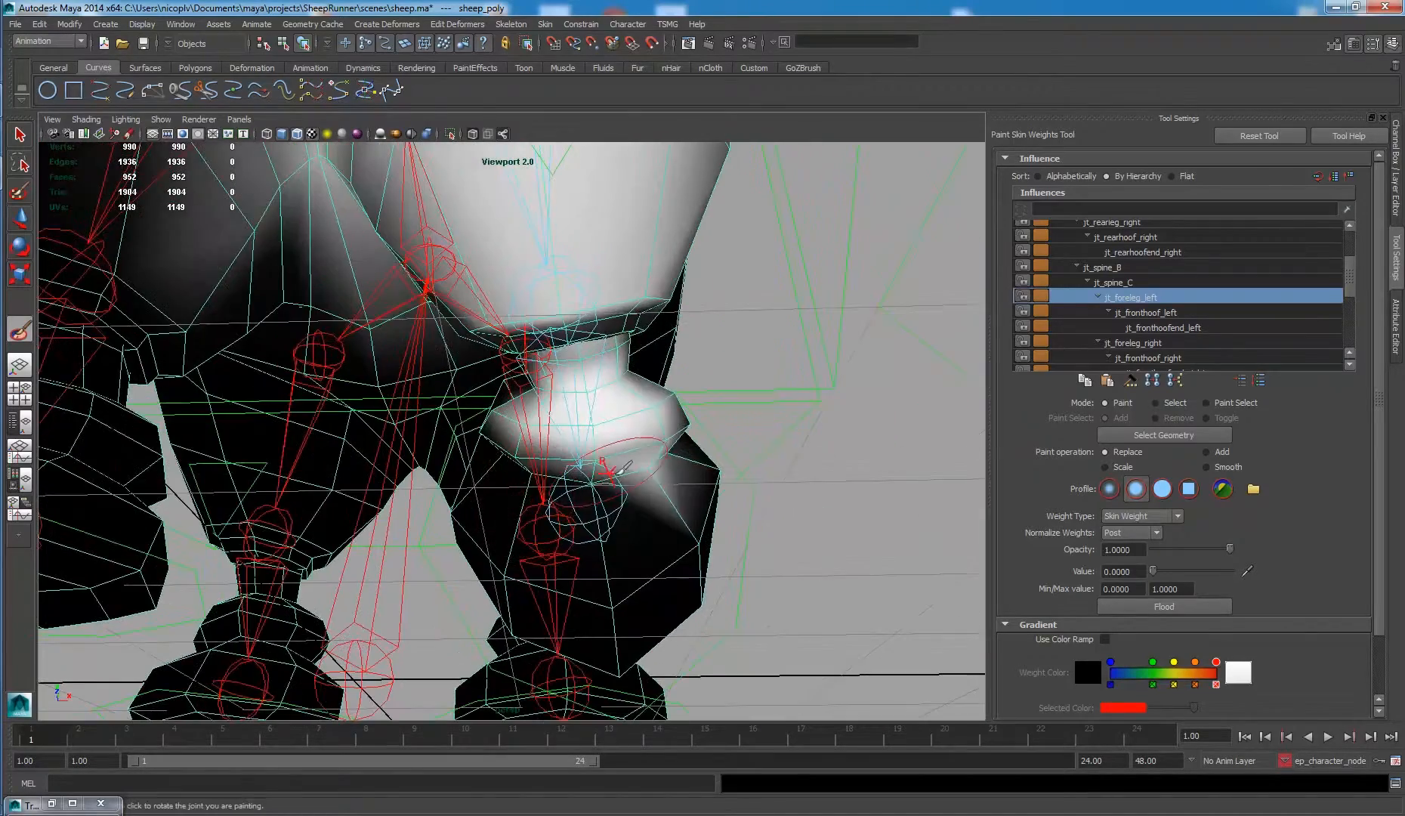
pyautogui.moveTo(665, 484)
pyautogui.mouseDown()
pyautogui.moveTo(691, 458)
pyautogui.moveTo(604, 485)
pyautogui.moveTo(621, 435)
pyautogui.moveTo(584, 444)
pyautogui.mouseUp()
# Clear the remaining jt_fronthoof_left weights from the upper hoof below the ankle with Replace at value 0.
pyautogui.keyDown('alt'); pyautogui.moveTo(614, 385); pyautogui.dragTo(706, 483); pyautogui.keyUp('alt')
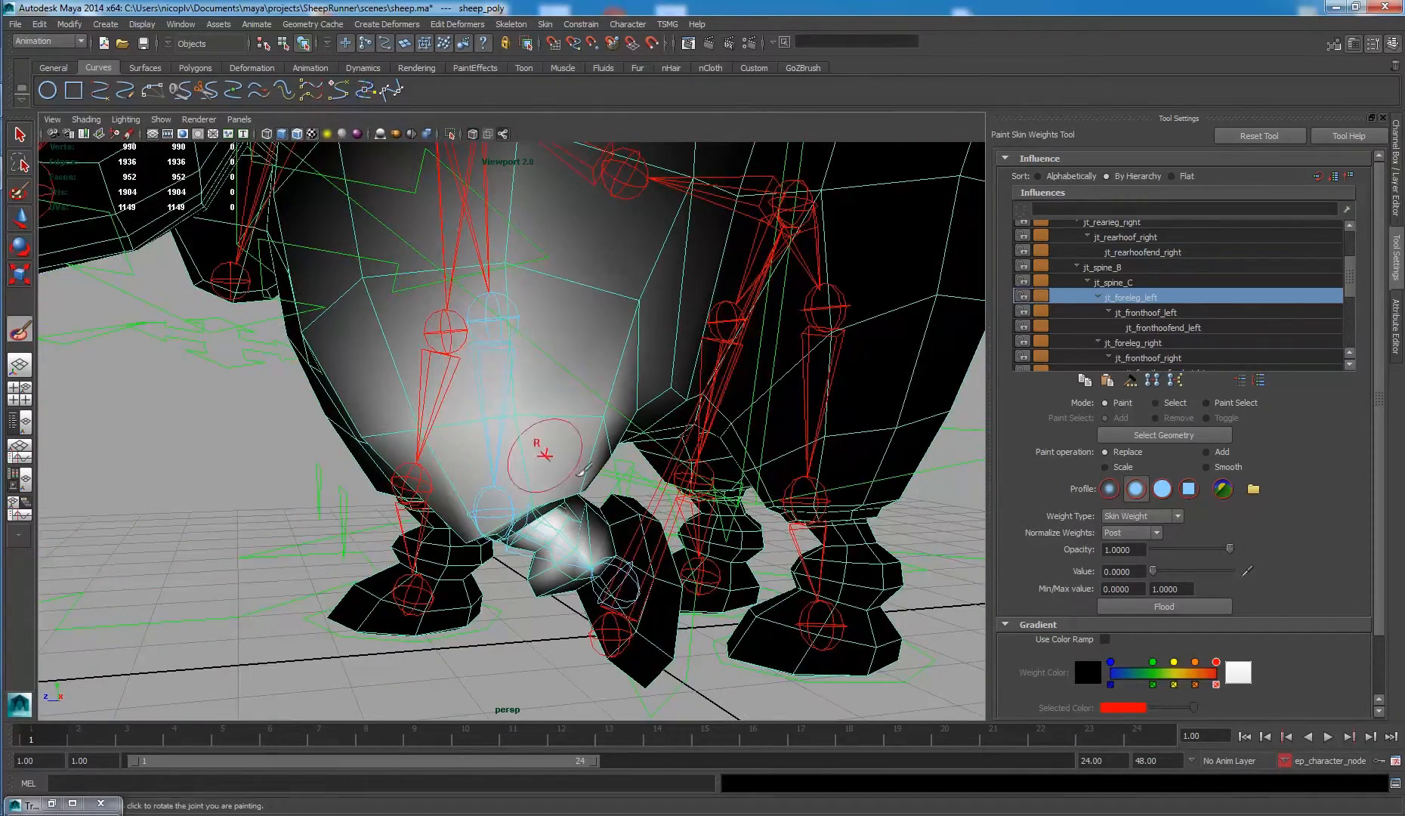
pyautogui.keyDown('alt'); pyautogui.moveTo(579, 473); pyautogui.dragTo(744, 621, button='right'); pyautogui.keyUp('alt')
pyautogui.keyDown('alt'); pyautogui.moveTo(744, 621); pyautogui.dragTo(709, 551, button='middle'); pyautogui.keyUp('alt')
pyautogui.moveTo(589, 529)
pyautogui.keyDown('alt'); pyautogui.mouseDown()
pyautogui.moveTo(561, 515)
pyautogui.moveTo(576, 512)
pyautogui.mouseUp(); pyautogui.keyUp('alt')
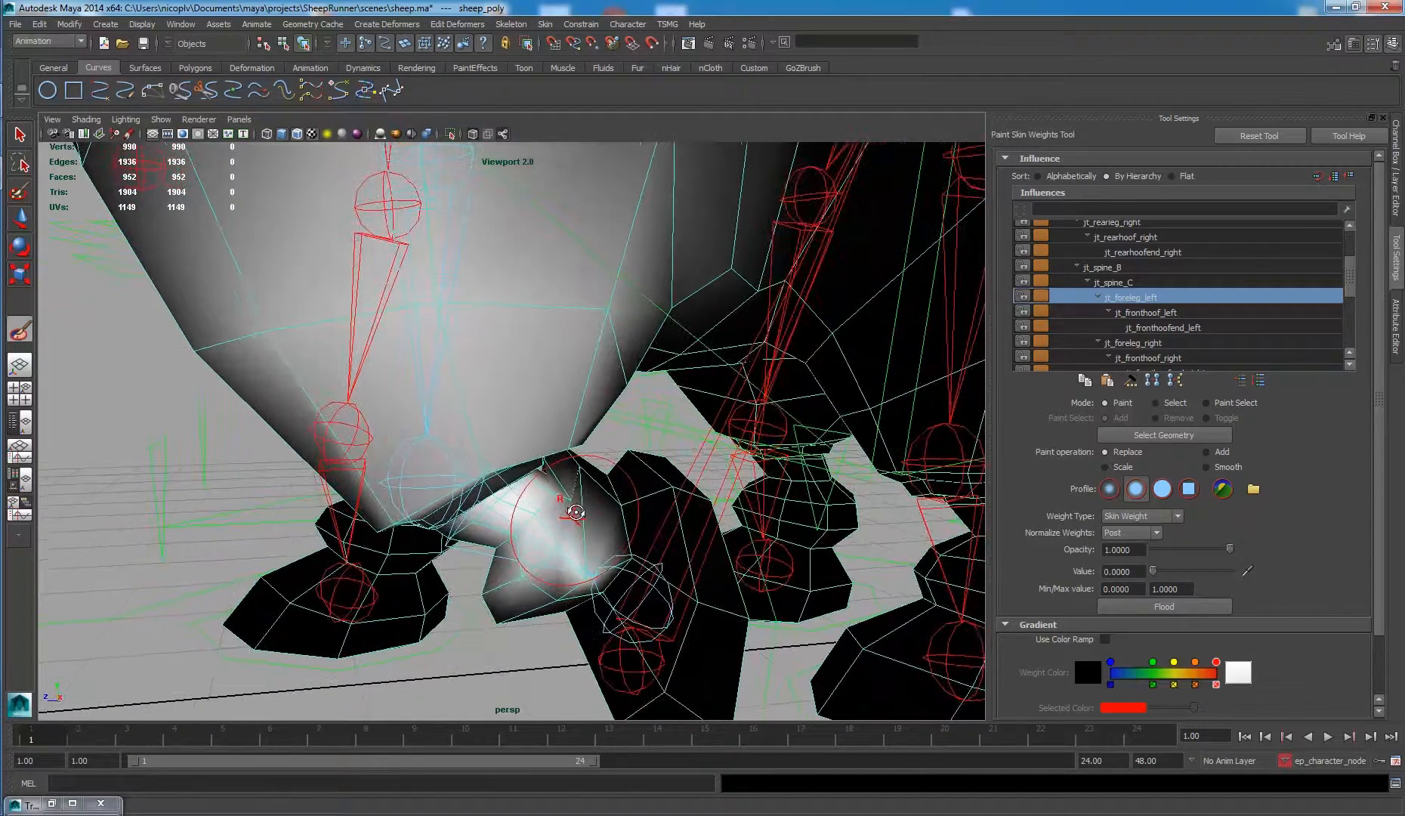
pyautogui.click(1171, 315)
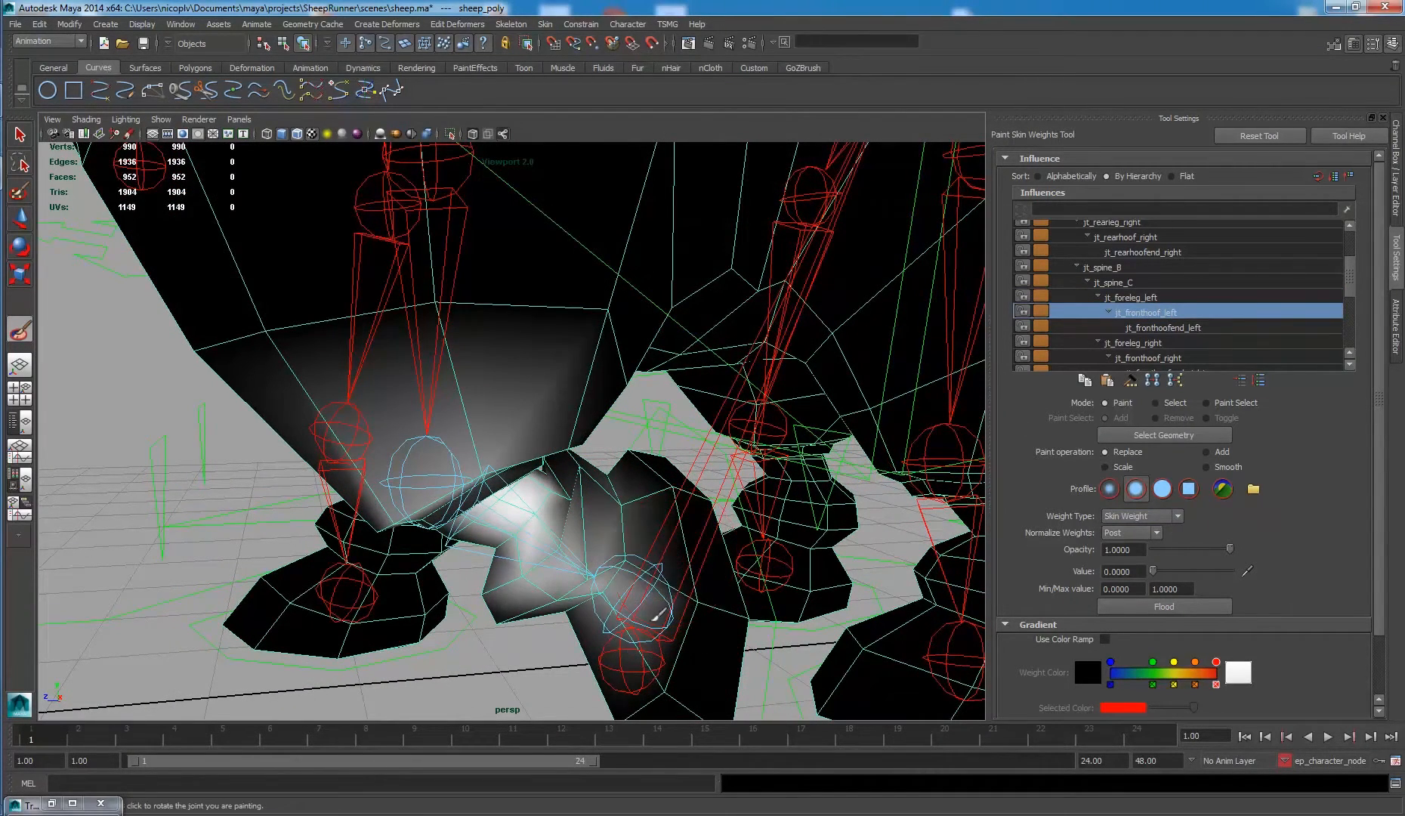
pyautogui.moveTo(658, 613)
pyautogui.mouseDown()
pyautogui.moveTo(629, 627)
pyautogui.moveTo(674, 496)
pyautogui.moveTo(686, 571)
pyautogui.moveTo(761, 580)
pyautogui.mouseUp()
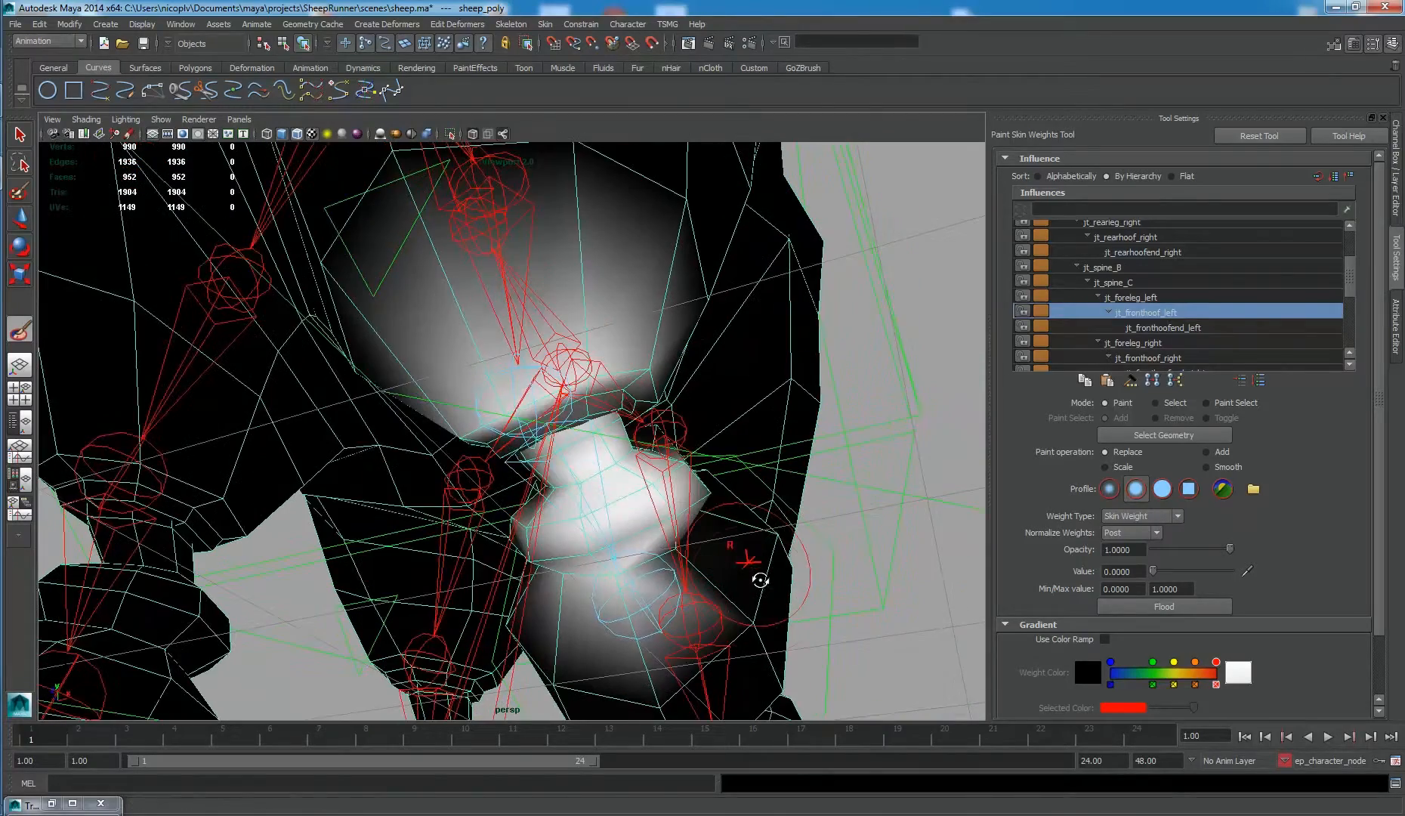
pyautogui.moveTo(678, 610)
pyautogui.mouseDown()
pyautogui.moveTo(618, 621)
pyautogui.moveTo(771, 637)
pyautogui.moveTo(744, 619)
pyautogui.mouseUp()
pyautogui.moveTo(508, 621)
pyautogui.mouseDown()
pyautogui.moveTo(464, 567)
pyautogui.moveTo(473, 607)
pyautogui.moveTo(567, 659)
pyautogui.moveTo(585, 637)
pyautogui.mouseUp()
pyautogui.moveTo(446, 560)
pyautogui.mouseDown()
pyautogui.moveTo(426, 491)
pyautogui.moveTo(643, 533)
pyautogui.moveTo(703, 529)
pyautogui.moveTo(602, 493)
pyautogui.moveTo(625, 582)
pyautogui.mouseUp()
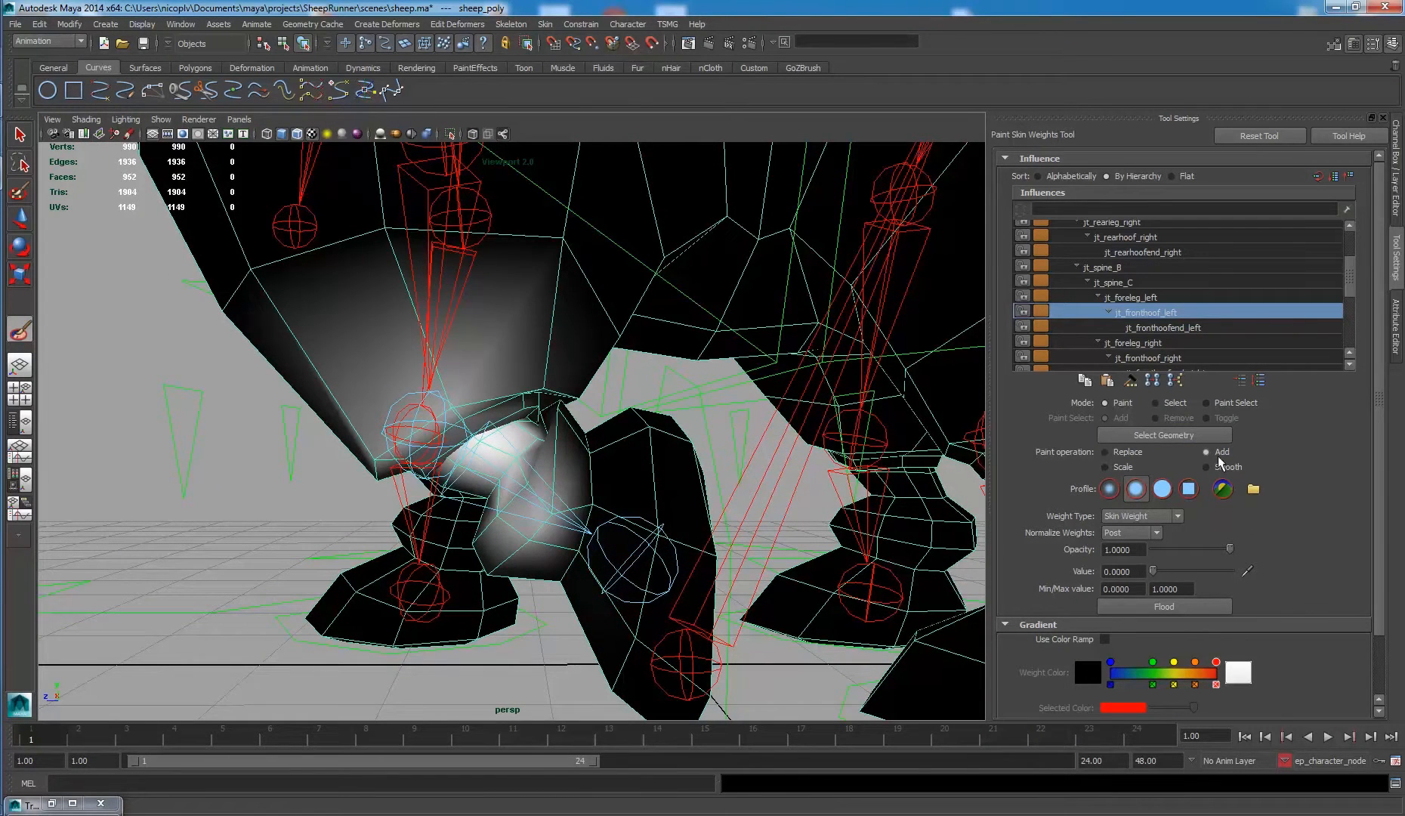
# Add jt_fronthoof_left weights to the left front ankle with value 0.0971 and opacity 1.
pyautogui.click(1170, 571)
pyautogui.moveTo(657, 529)
pyautogui.keyDown('alt'); pyautogui.mouseDown()
pyautogui.moveTo(618, 492)
pyautogui.moveTo(528, 465)
pyautogui.moveTo(538, 446)
pyautogui.mouseUp(); pyautogui.keyUp('alt')
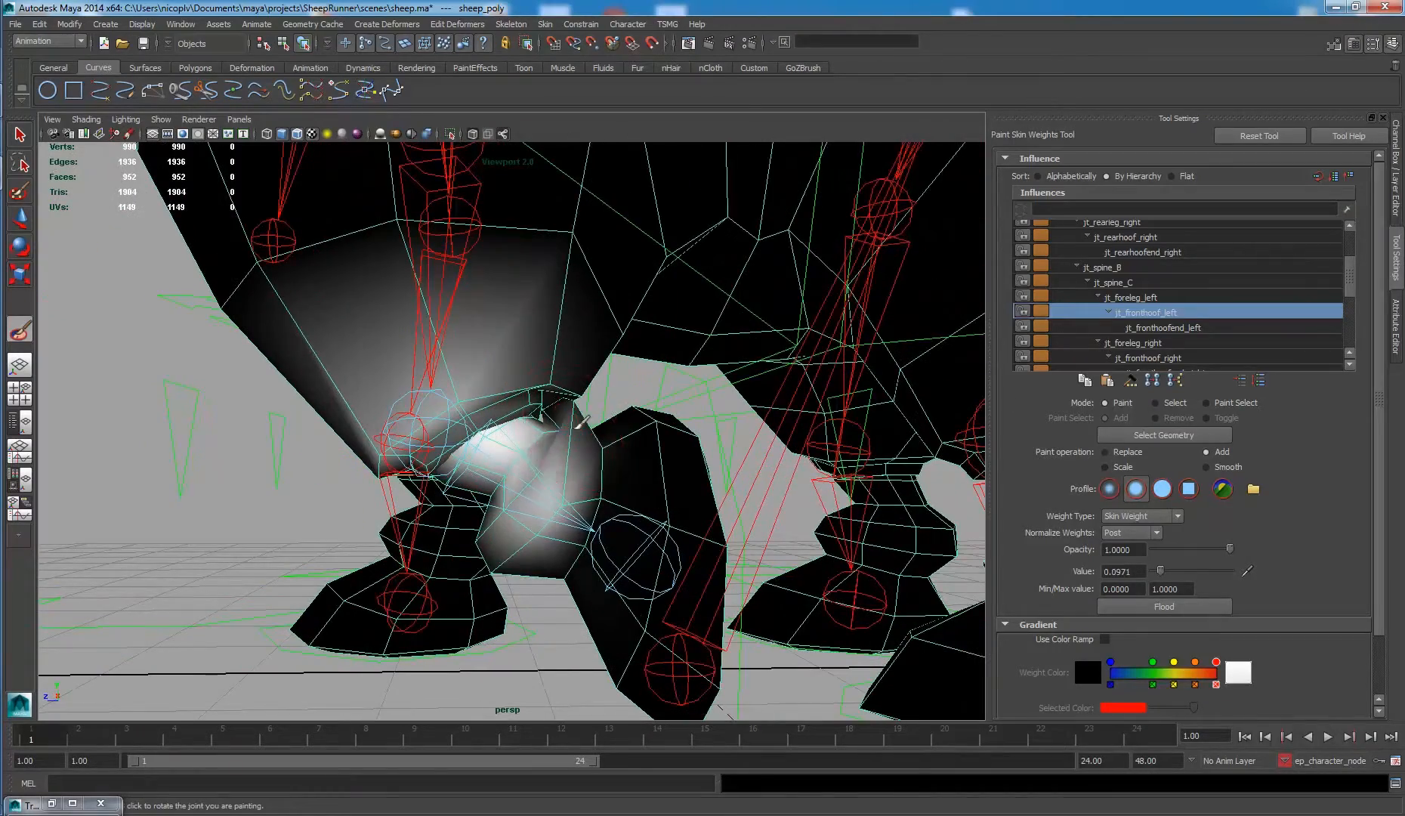
pyautogui.moveTo(574, 395)
pyautogui.keyDown('alt'); pyautogui.mouseDown()
pyautogui.moveTo(534, 417)
pyautogui.moveTo(307, 411)
pyautogui.moveTo(429, 433)
pyautogui.moveTo(157, 144)
pyautogui.mouseUp(); pyautogui.keyUp('alt')
# Rotate and move ctrl_fronthoof_left to bend the left front hoof backward and test the deformation.
pyautogui.press('q')
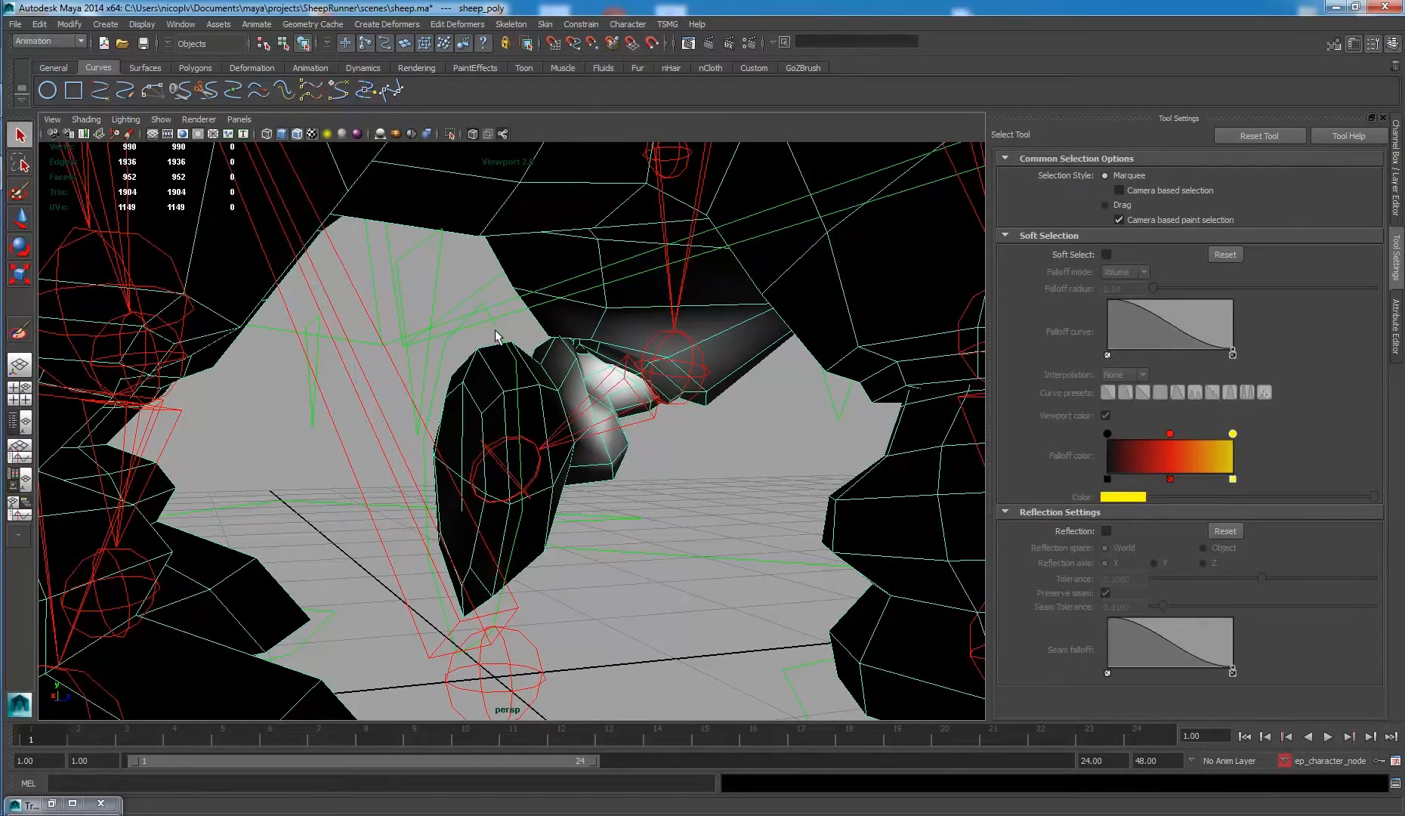
pyautogui.click(496, 330)
pyautogui.keyDown('alt'); pyautogui.moveTo(572, 370); pyautogui.dragTo(828, 405); pyautogui.keyUp('alt')
pyautogui.press('e')
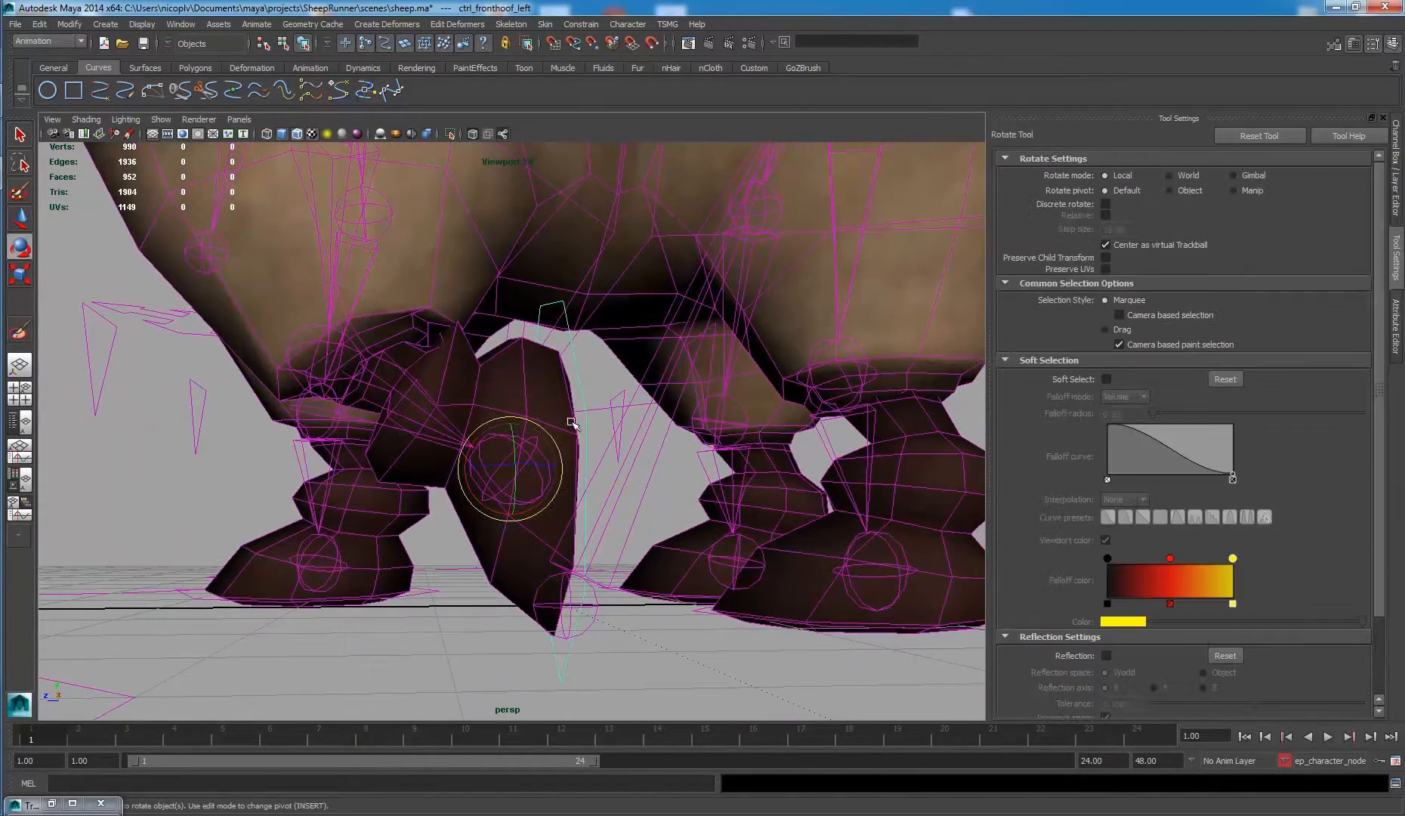
pyautogui.moveTo(529, 427); pyautogui.dragTo(481, 534)
pyautogui.press('w')
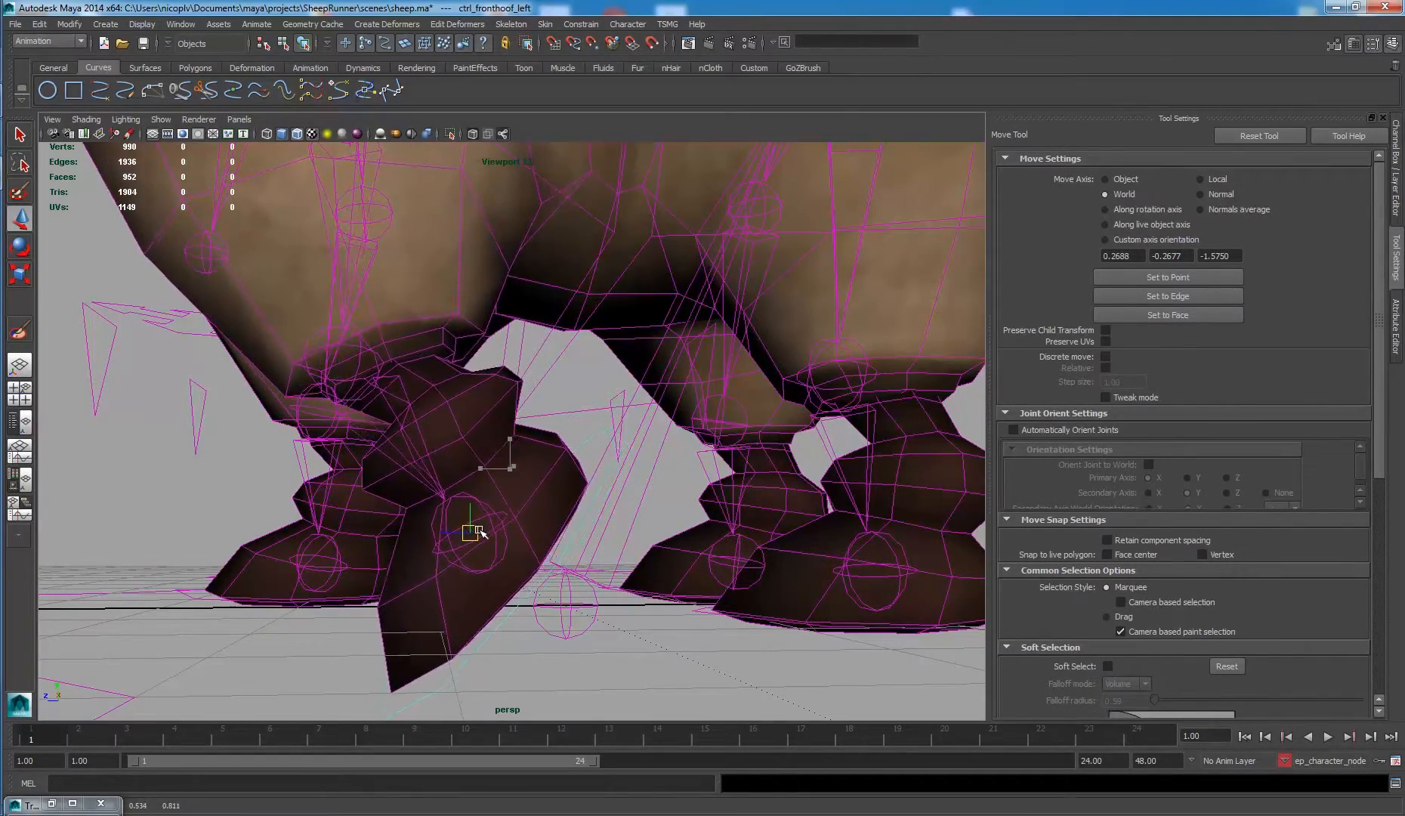
pyautogui.keyDown('alt'); pyautogui.moveTo(544, 418); pyautogui.dragTo(464, 402); pyautogui.keyUp('alt')
# Resume painting skin weights on the sheep mesh, adding jt_fronthoof_left weights to the ankle with value 0.6602 and opacity 1.
pyautogui.click(538, 408)
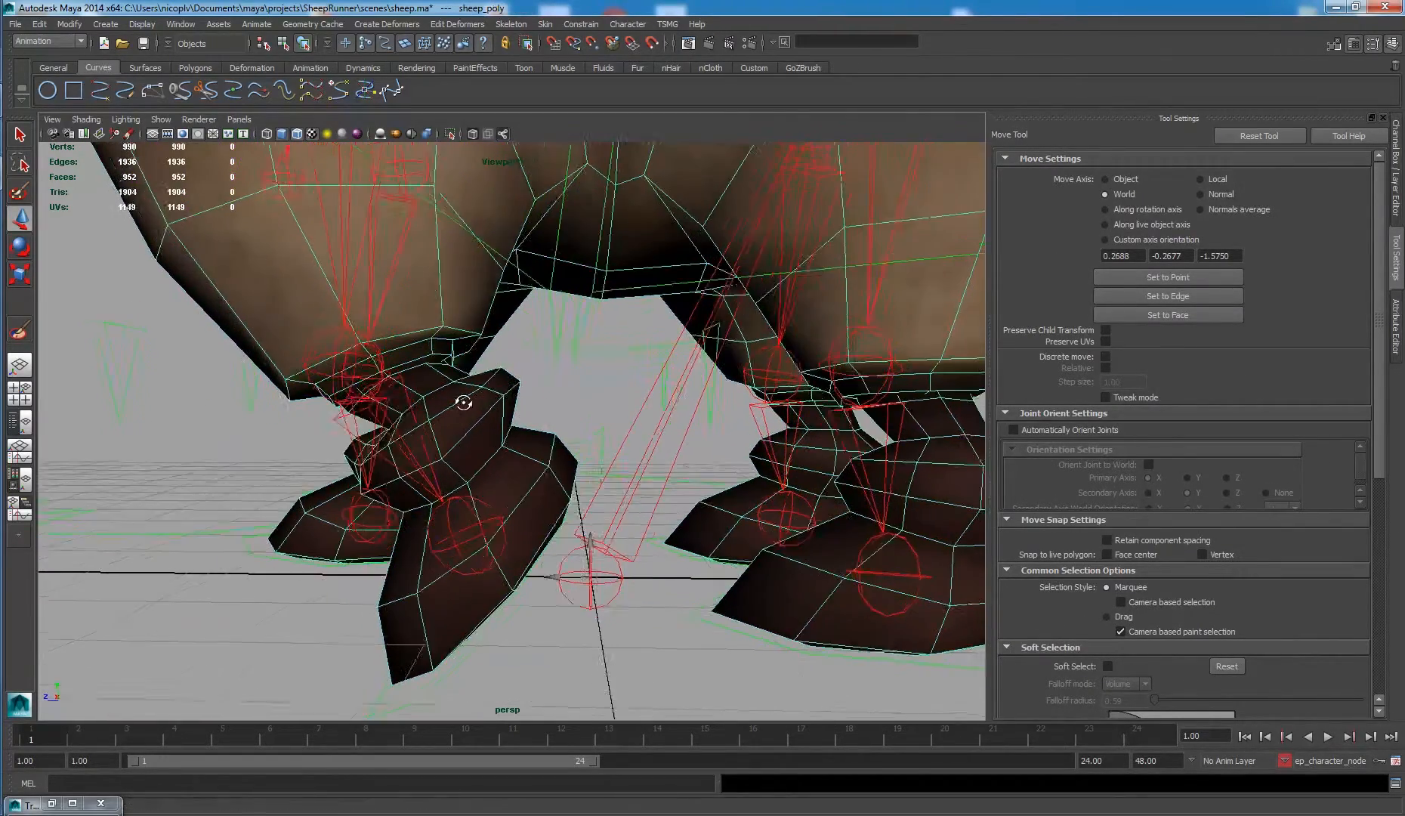
pyautogui.keyDown('alt'); pyautogui.moveTo(499, 392); pyautogui.dragTo(532, 395, button='middle'); pyautogui.keyUp('alt')
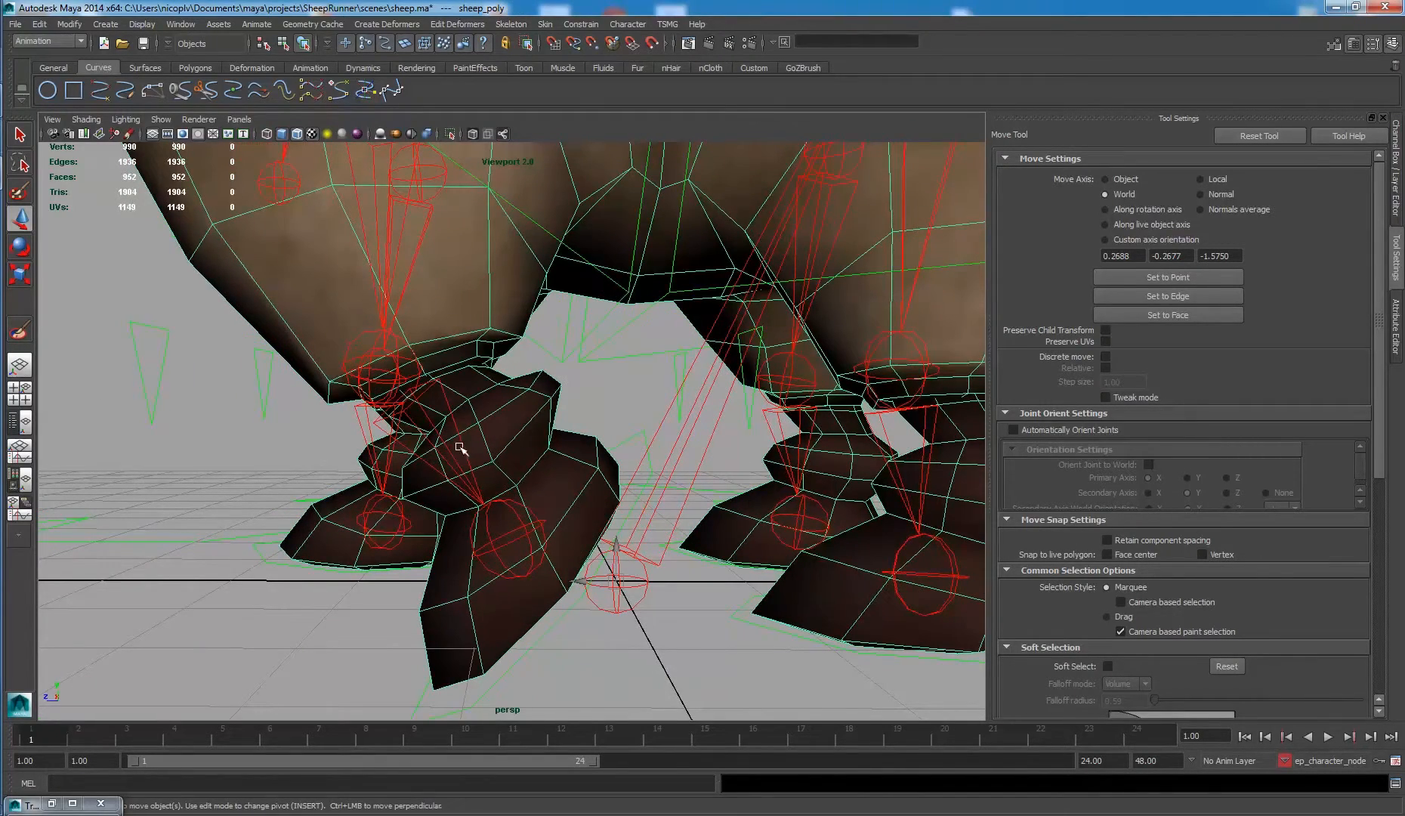
pyautogui.click(20, 330)
pyautogui.moveTo(529, 336)
pyautogui.keyDown('alt'); pyautogui.mouseDown()
pyautogui.moveTo(477, 355)
pyautogui.moveTo(481, 439)
pyautogui.moveTo(521, 384)
pyautogui.moveTo(449, 401)
pyautogui.moveTo(380, 360)
pyautogui.moveTo(510, 400)
pyautogui.mouseUp(); pyautogui.keyUp('alt')
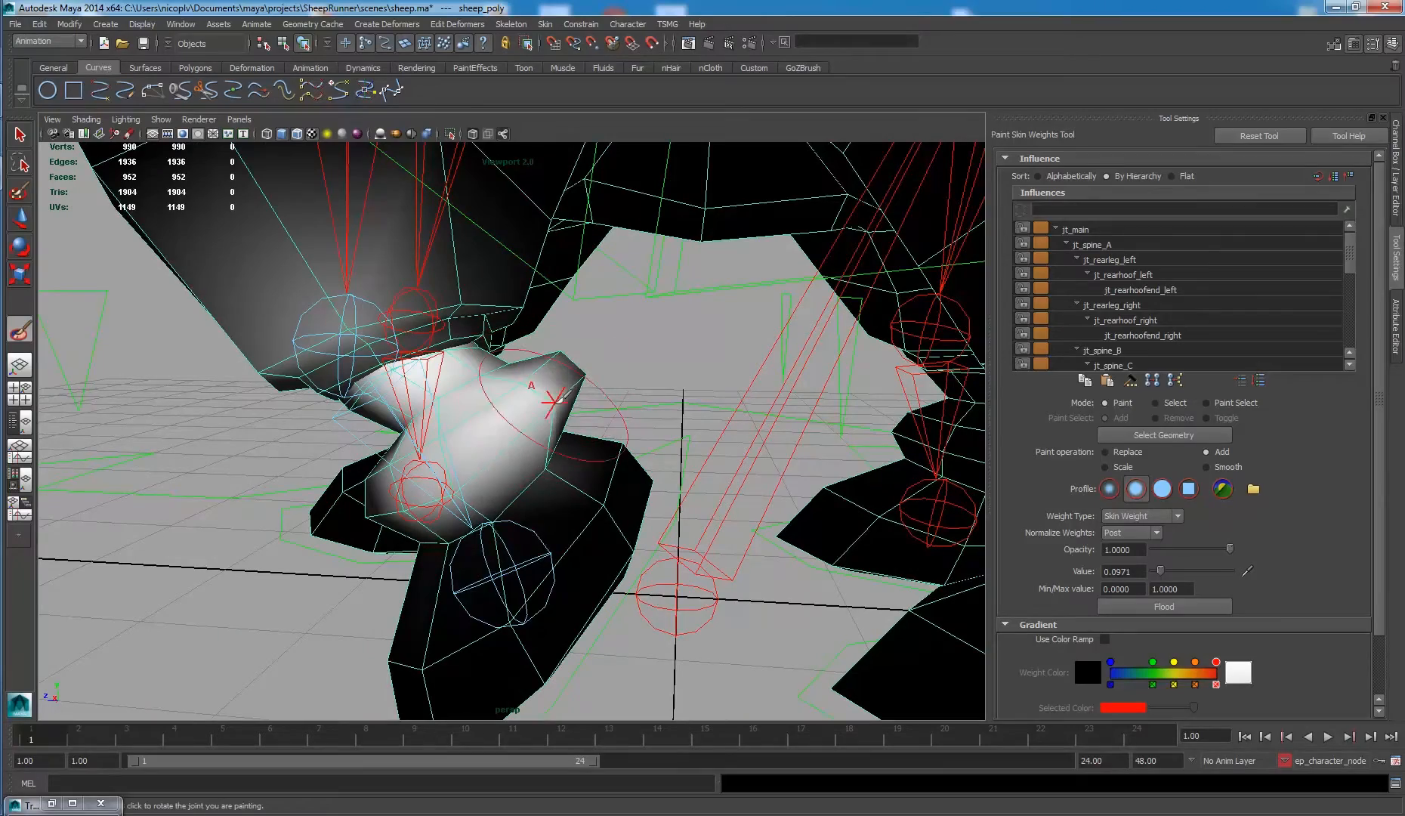
pyautogui.moveTo(445, 435)
pyautogui.keyDown('alt'); pyautogui.mouseDown()
pyautogui.moveTo(496, 413)
pyautogui.moveTo(501, 440)
pyautogui.mouseUp(); pyautogui.keyUp('alt')
pyautogui.keyDown('alt'); pyautogui.moveTo(650, 407); pyautogui.dragTo(549, 410); pyautogui.keyUp('alt')
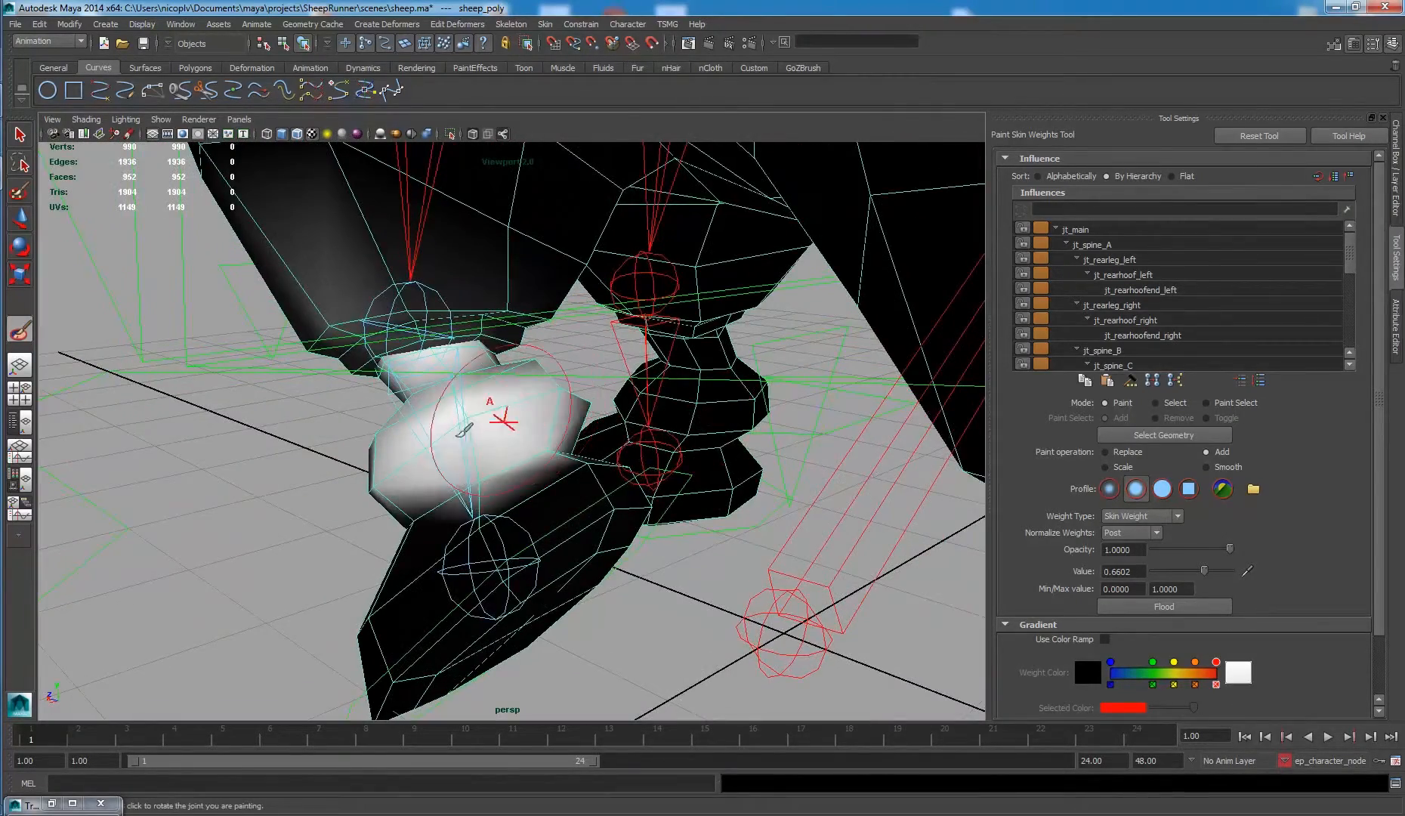
# Add jt_fronthoof_left weights around the remaining sides of the left front ankle at value 0.6602.
pyautogui.moveTo(464, 430)
pyautogui.keyDown('alt'); pyautogui.mouseDown()
pyautogui.moveTo(538, 405)
pyautogui.moveTo(498, 502)
pyautogui.moveTo(419, 453)
pyautogui.mouseUp(); pyautogui.keyUp('alt')
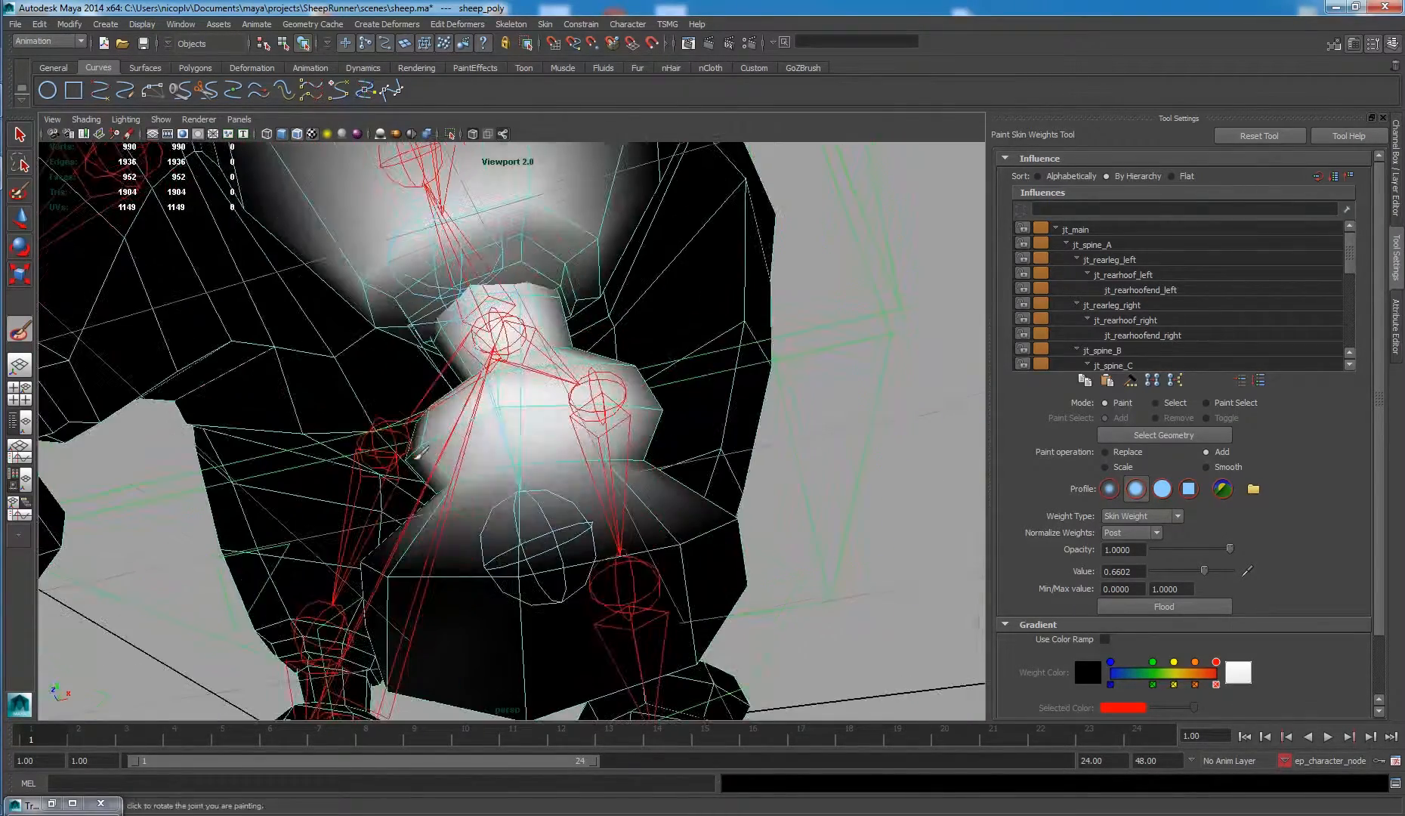
pyautogui.moveTo(583, 428)
pyautogui.keyDown('alt'); pyautogui.mouseDown()
pyautogui.moveTo(564, 450)
pyautogui.moveTo(604, 461)
pyautogui.moveTo(611, 408)
pyautogui.moveTo(560, 313)
pyautogui.moveTo(508, 311)
pyautogui.moveTo(448, 273)
pyautogui.moveTo(618, 313)
pyautogui.moveTo(518, 314)
pyautogui.moveTo(471, 361)
pyautogui.moveTo(494, 368)
pyautogui.mouseUp(); pyautogui.keyUp('alt')
pyautogui.keyDown('alt'); pyautogui.moveTo(427, 441); pyautogui.dragTo(537, 374); pyautogui.keyUp('alt')
pyautogui.keyDown('alt'); pyautogui.moveTo(676, 430); pyautogui.dragTo(598, 339); pyautogui.keyUp('alt')
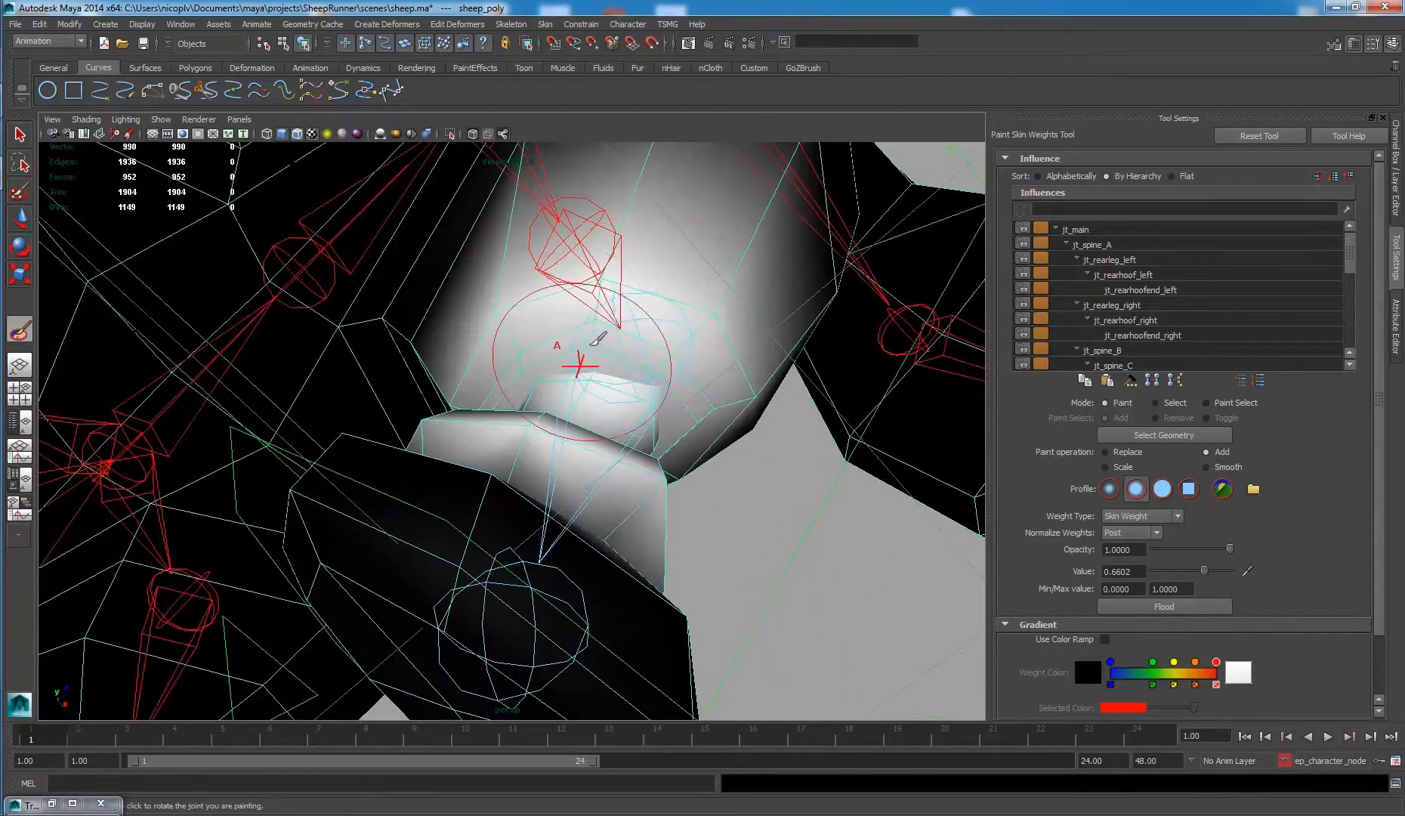
pyautogui.moveTo(723, 437)
pyautogui.keyDown('alt'); pyautogui.mouseDown()
pyautogui.moveTo(532, 246)
pyautogui.moveTo(408, 334)
pyautogui.mouseUp(); pyautogui.keyUp('alt')
pyautogui.click(532, 246)
pyautogui.click(408, 335)
pyautogui.moveTo(635, 408)
pyautogui.keyDown('alt'); pyautogui.mouseDown()
pyautogui.moveTo(398, 338)
pyautogui.moveTo(491, 314)
pyautogui.mouseUp(); pyautogui.keyUp('alt')
pyautogui.keyDown('alt'); pyautogui.moveTo(604, 361); pyautogui.dragTo(559, 332); pyautogui.keyUp('alt')
# Smooth the jt_fronthoof_left weights between the leg, ankle and hoof at opacity 0.6408.
pyautogui.click(1207, 467)
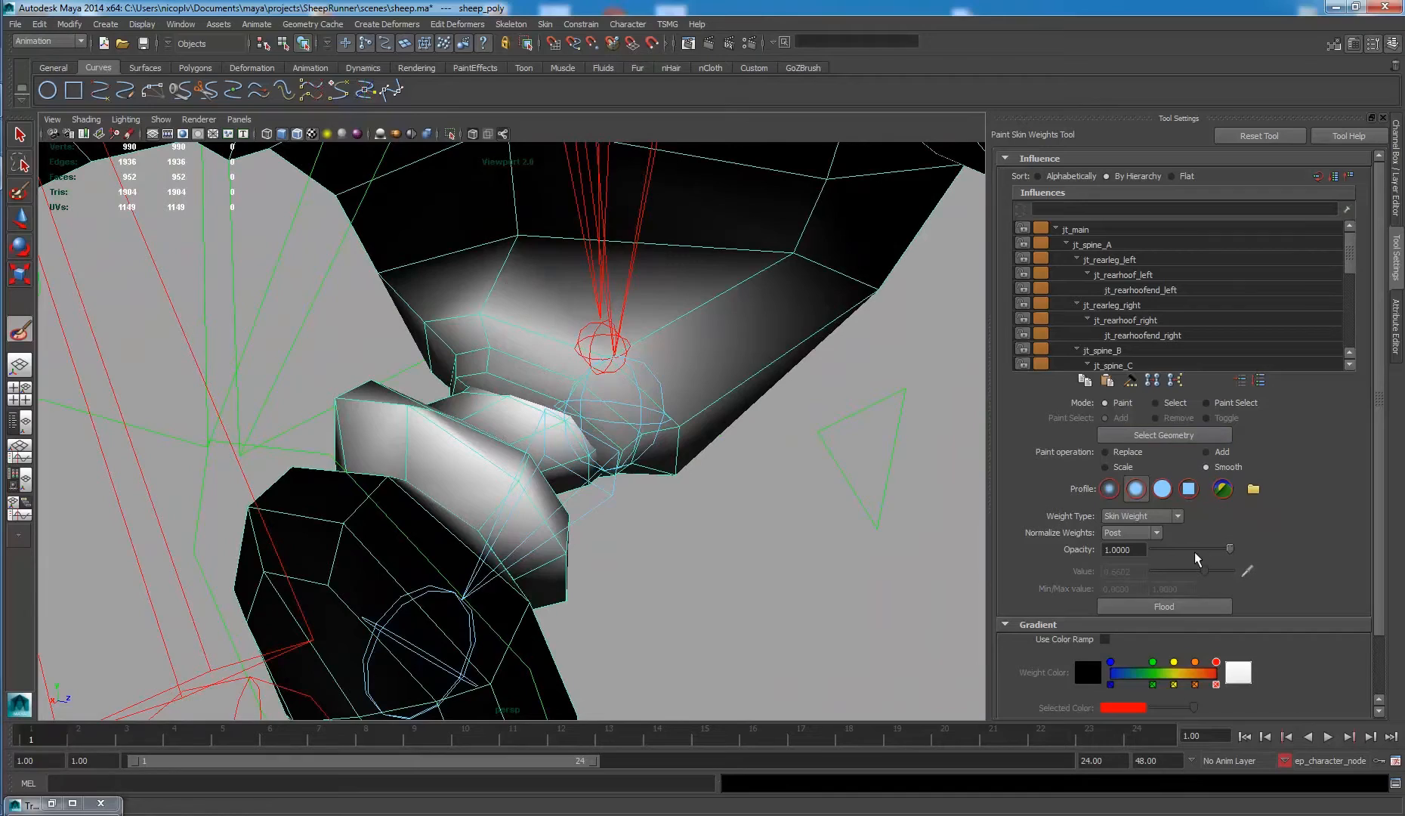
pyautogui.moveTo(1229, 549); pyautogui.dragTo(1206, 551)
pyautogui.moveTo(528, 355)
pyautogui.keyDown('alt'); pyautogui.mouseDown()
pyautogui.moveTo(465, 405)
pyautogui.moveTo(389, 553)
pyautogui.moveTo(370, 448)
pyautogui.moveTo(433, 496)
pyautogui.mouseUp(); pyautogui.keyUp('alt')
pyautogui.moveTo(496, 574)
pyautogui.keyDown('alt'); pyautogui.mouseDown()
pyautogui.moveTo(372, 540)
pyautogui.moveTo(538, 580)
pyautogui.moveTo(521, 627)
pyautogui.moveTo(482, 574)
pyautogui.moveTo(556, 571)
pyautogui.moveTo(546, 558)
pyautogui.mouseUp(); pyautogui.keyUp('alt')
pyautogui.moveTo(546, 558)
pyautogui.keyDown('alt'); pyautogui.mouseDown()
pyautogui.moveTo(508, 546)
pyautogui.moveTo(545, 635)
pyautogui.mouseUp(); pyautogui.keyUp('alt')
pyautogui.moveTo(546, 634)
pyautogui.mouseDown()
pyautogui.moveTo(621, 627)
pyautogui.moveTo(649, 428)
pyautogui.moveTo(579, 473)
pyautogui.moveTo(588, 593)
pyautogui.moveTo(662, 445)
pyautogui.mouseUp()
pyautogui.moveTo(678, 373)
pyautogui.keyDown('alt'); pyautogui.mouseDown()
pyautogui.moveTo(618, 360)
pyautogui.moveTo(574, 378)
pyautogui.moveTo(453, 347)
pyautogui.moveTo(470, 360)
pyautogui.moveTo(524, 338)
pyautogui.moveTo(440, 278)
pyautogui.moveTo(470, 347)
pyautogui.mouseUp(); pyautogui.keyUp('alt')
pyautogui.moveTo(469, 348)
pyautogui.keyDown('alt'); pyautogui.mouseDown()
pyautogui.moveTo(483, 374)
pyautogui.moveTo(472, 340)
pyautogui.mouseUp(); pyautogui.keyUp('alt')
pyautogui.scroll(-4, 1199, 302)
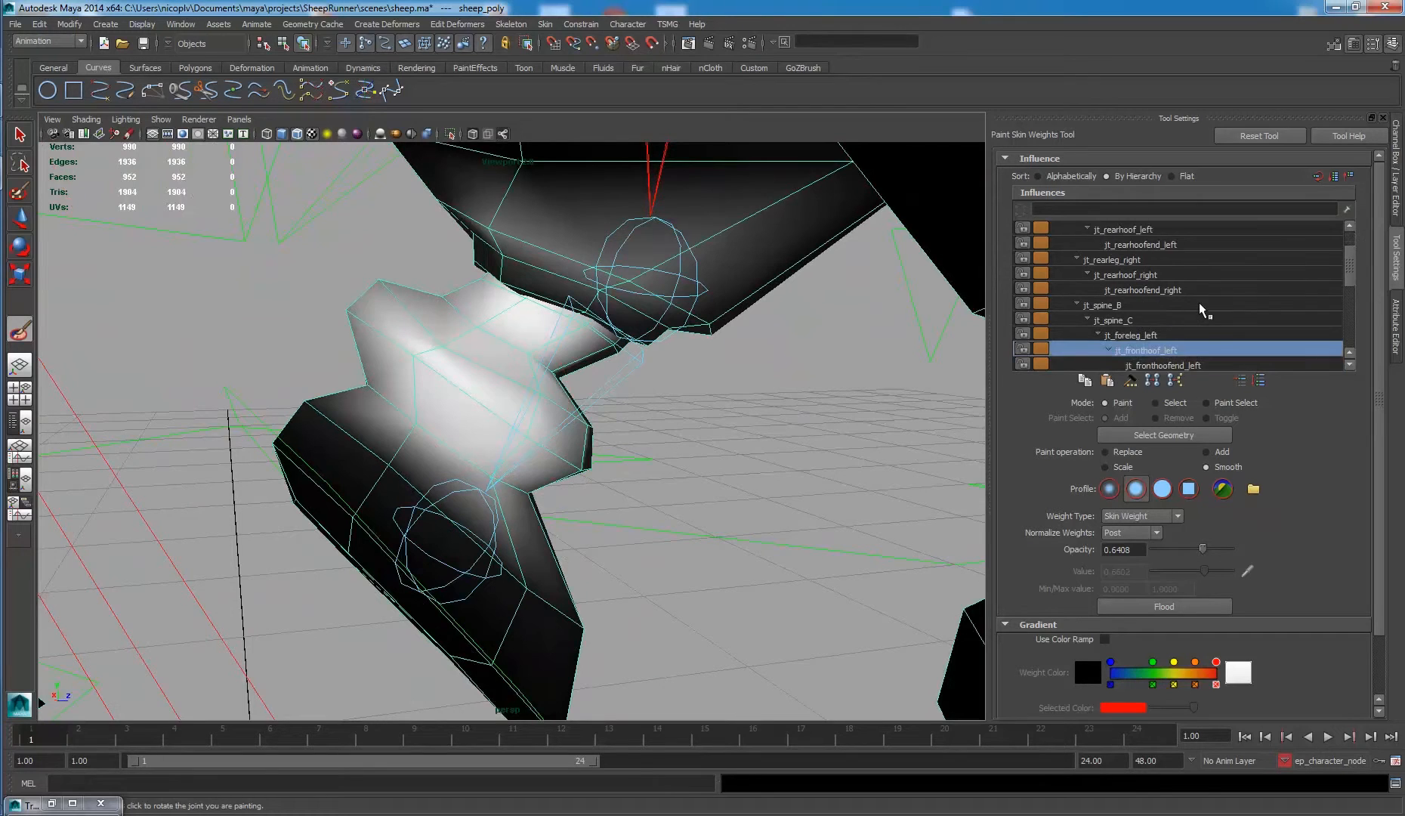
# Replace the jt_foreleg_left weights around the left front ankle with value 0, painting at opacity 0.6408 and 0.2718.
pyautogui.click(1126, 454)
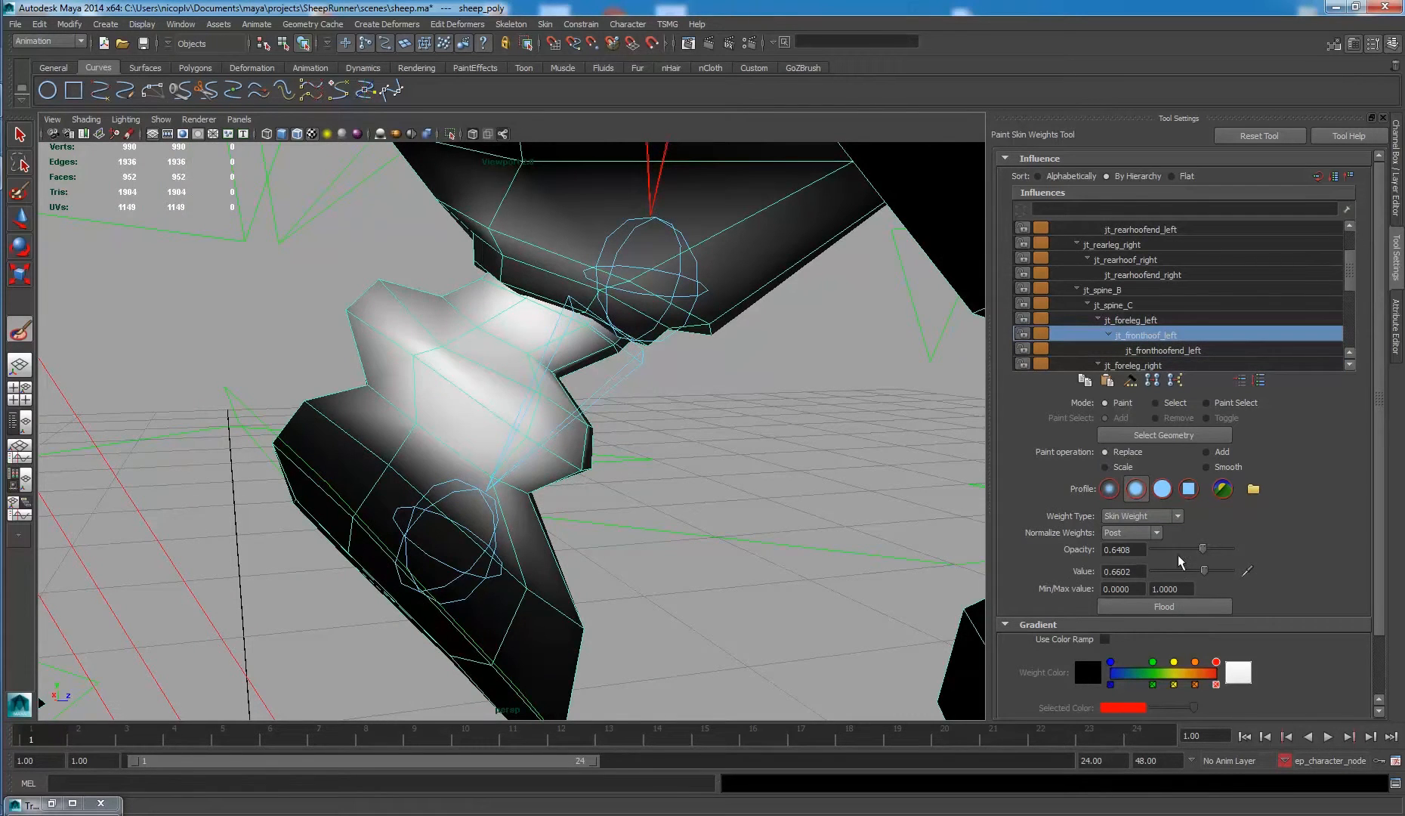
pyautogui.moveTo(491, 382)
pyautogui.keyDown('alt'); pyautogui.mouseDown()
pyautogui.moveTo(471, 402)
pyautogui.moveTo(483, 376)
pyautogui.moveTo(596, 381)
pyautogui.moveTo(462, 386)
pyautogui.moveTo(542, 398)
pyautogui.moveTo(503, 399)
pyautogui.moveTo(420, 337)
pyautogui.mouseUp(); pyautogui.keyUp('alt')
pyautogui.click(1152, 323)
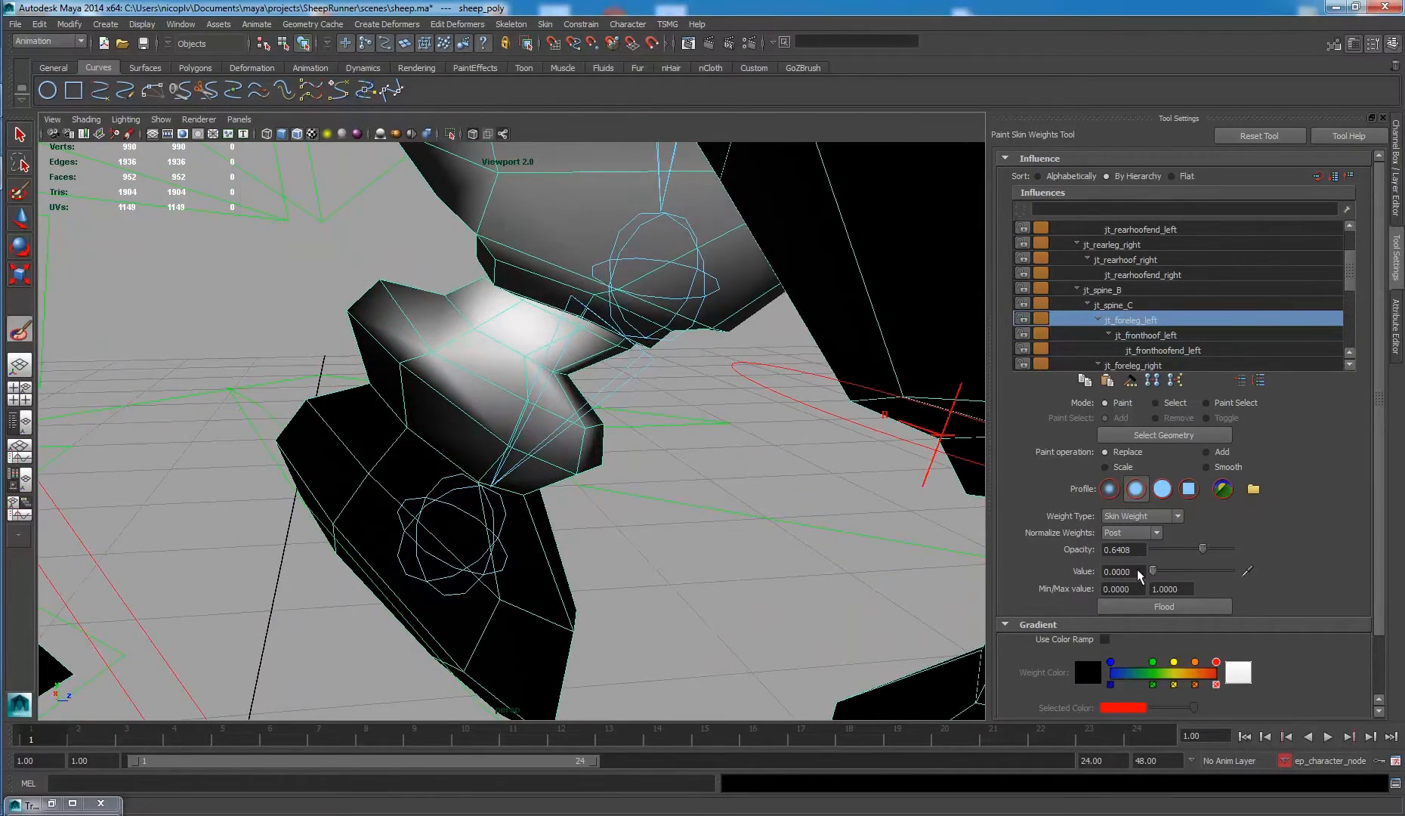
pyautogui.keyDown('alt'); pyautogui.moveTo(585, 423); pyautogui.dragTo(459, 362); pyautogui.keyUp('alt')
pyautogui.keyDown('alt'); pyautogui.moveTo(609, 438); pyautogui.dragTo(447, 442); pyautogui.keyUp('alt')
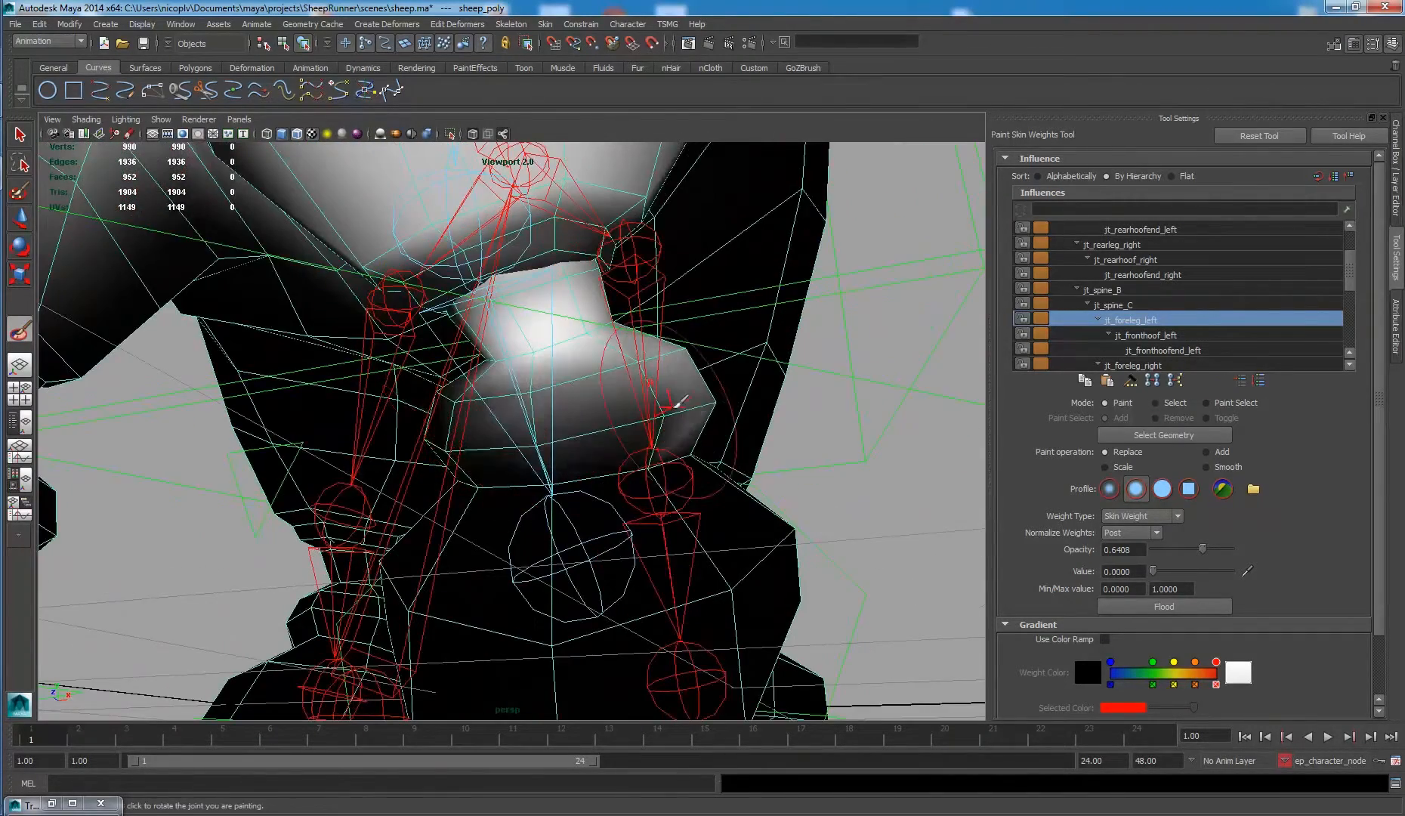
pyautogui.moveTo(672, 400)
pyautogui.keyDown('alt'); pyautogui.mouseDown()
pyautogui.moveTo(499, 425)
pyautogui.moveTo(509, 406)
pyautogui.moveTo(670, 458)
pyautogui.moveTo(471, 417)
pyautogui.moveTo(691, 437)
pyautogui.moveTo(533, 411)
pyautogui.moveTo(657, 363)
pyautogui.moveTo(580, 417)
pyautogui.moveTo(596, 433)
pyautogui.moveTo(502, 448)
pyautogui.moveTo(436, 389)
pyautogui.moveTo(659, 401)
pyautogui.moveTo(596, 382)
pyautogui.moveTo(614, 442)
pyautogui.moveTo(613, 419)
pyautogui.moveTo(640, 419)
pyautogui.moveTo(484, 488)
pyautogui.moveTo(321, 442)
pyautogui.moveTo(377, 442)
pyautogui.mouseUp(); pyautogui.keyUp('alt')
pyautogui.click(1176, 548)
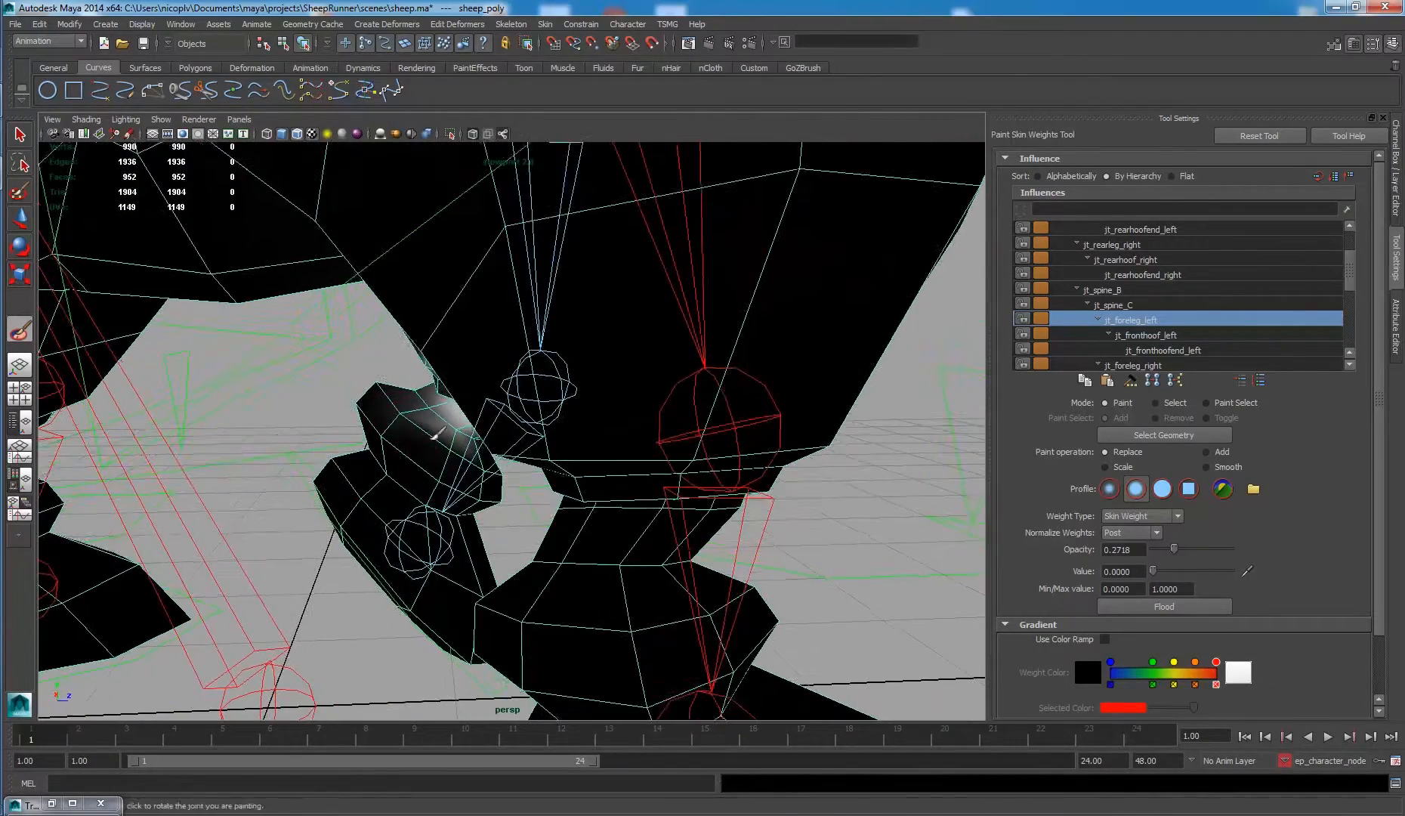
pyautogui.keyDown('alt'); pyautogui.moveTo(475, 443); pyautogui.dragTo(393, 461); pyautogui.keyUp('alt')
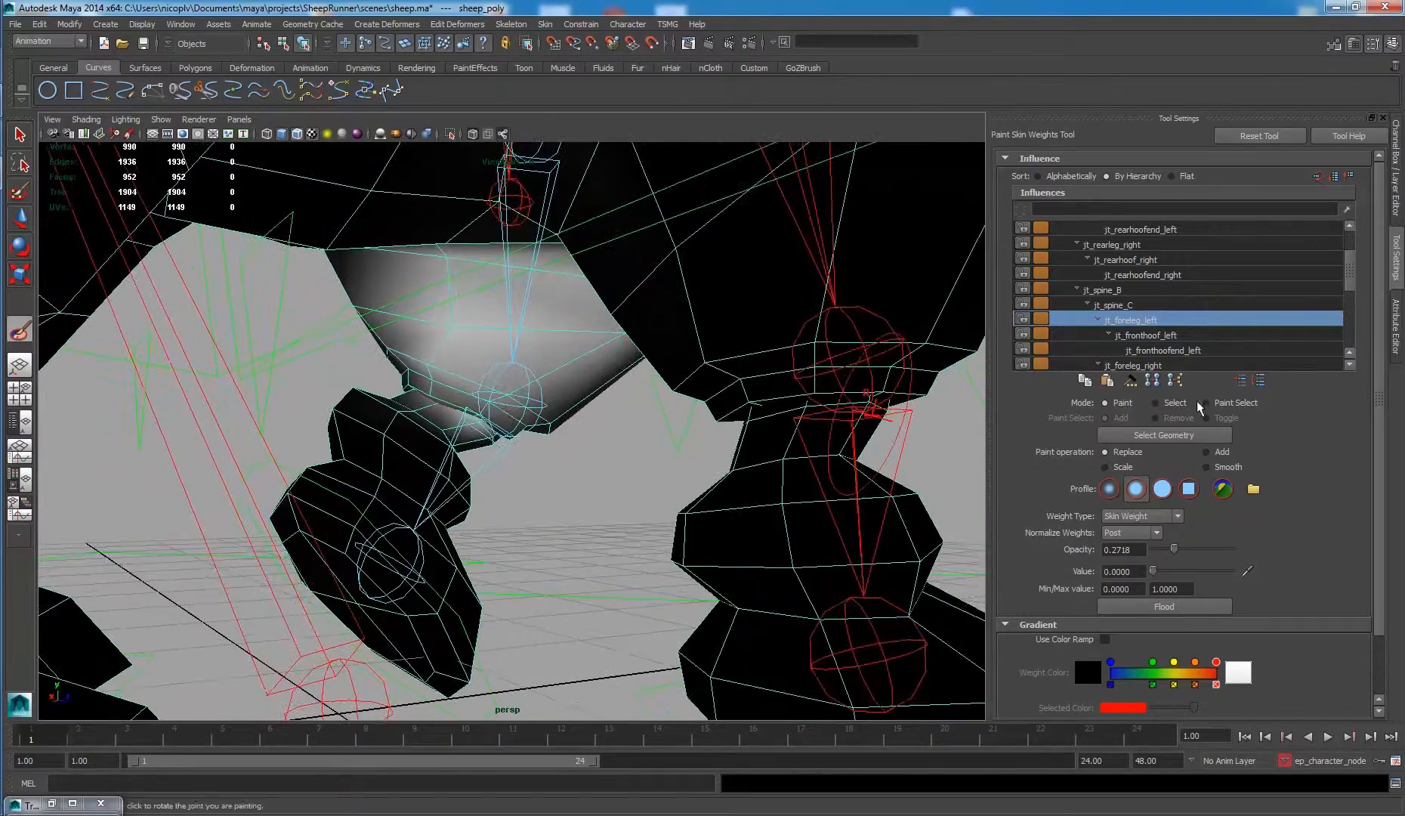
# Smooth the jt_foreleg_left weights where the left front leg meets the ankle at opacity 0.2718.
pyautogui.click(1207, 467)
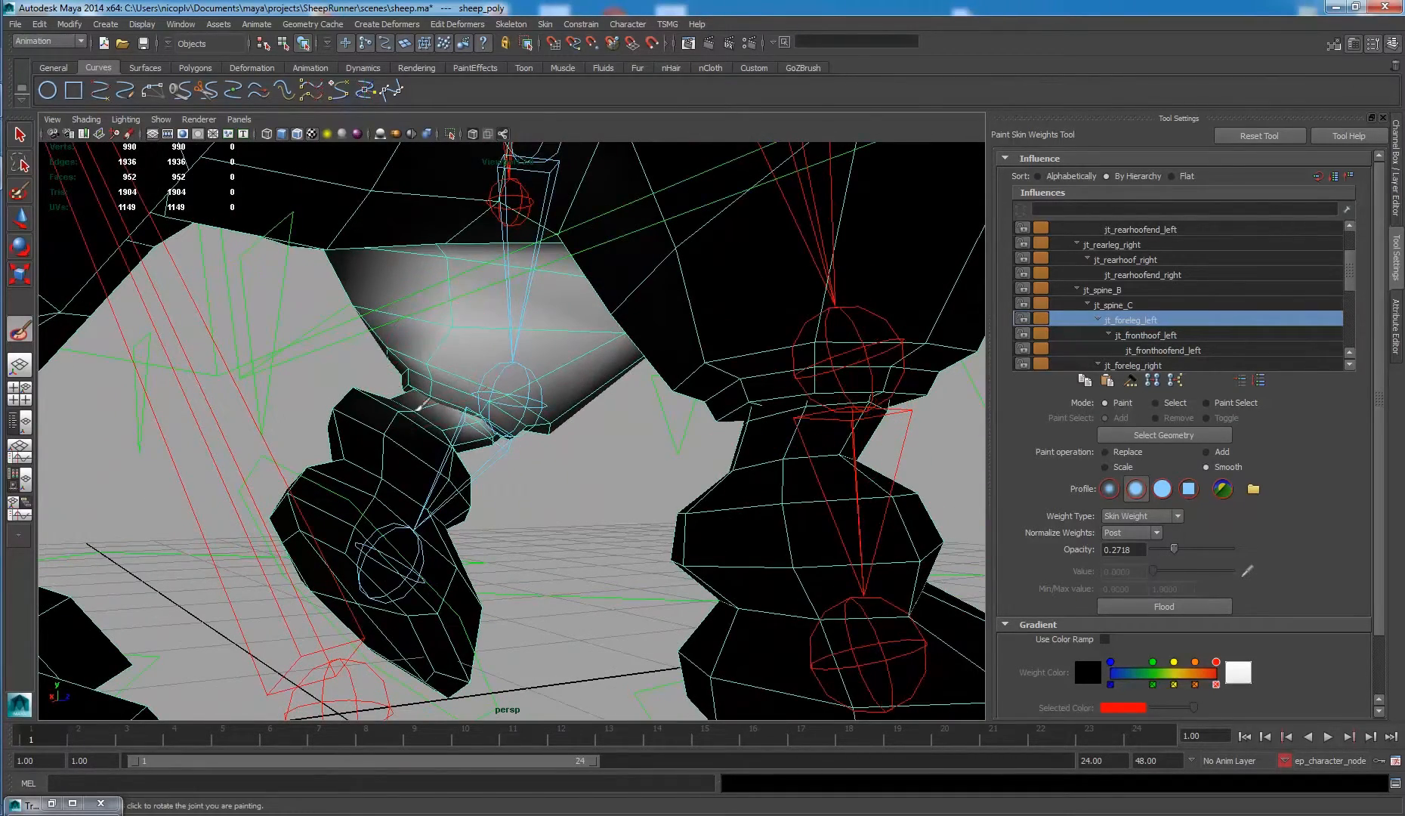
pyautogui.keyDown('alt'); pyautogui.moveTo(434, 452); pyautogui.dragTo(500, 461); pyautogui.keyUp('alt')
pyautogui.keyDown('alt'); pyautogui.moveTo(665, 449); pyautogui.dragTo(578, 450); pyautogui.keyUp('alt')
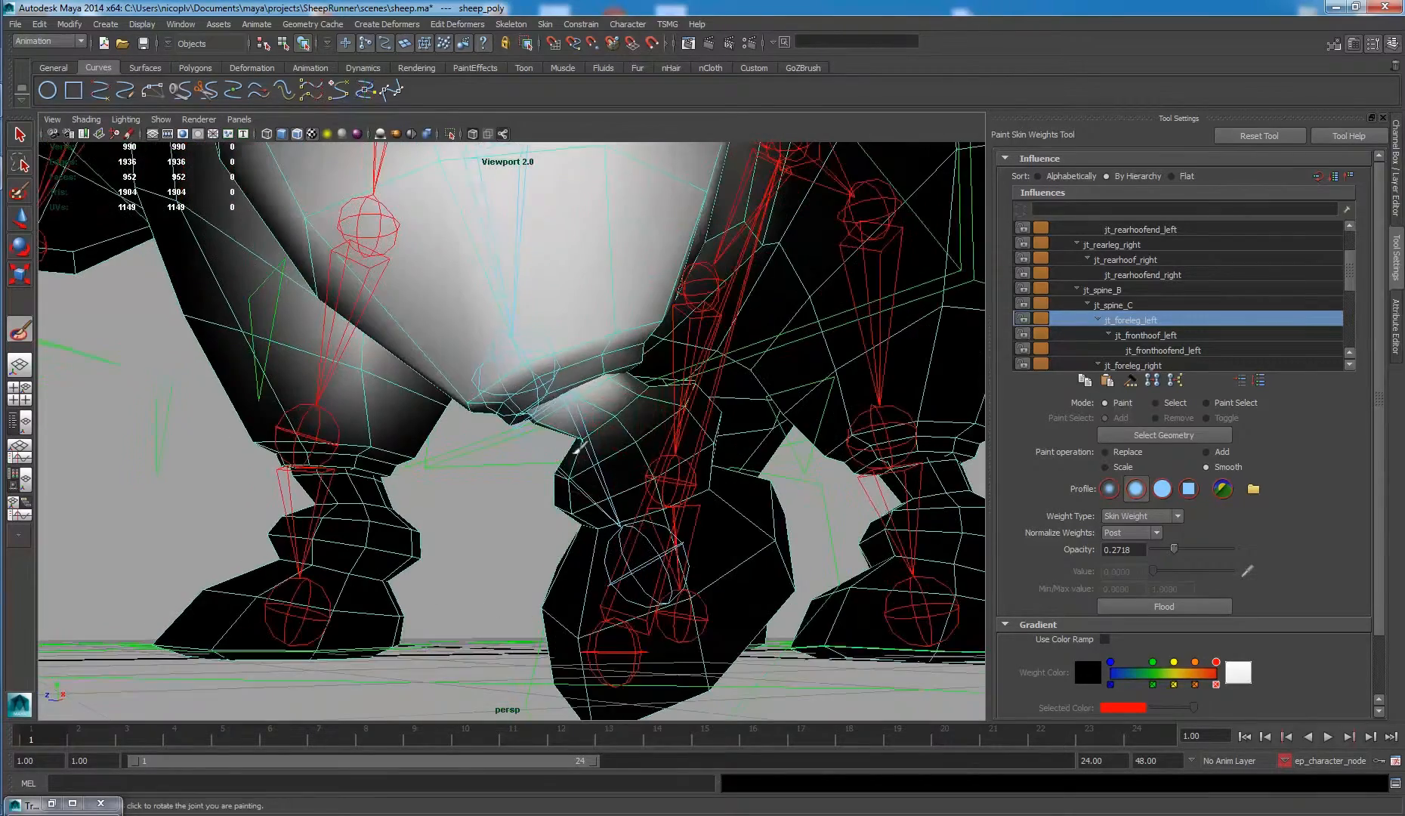
pyautogui.scroll(-2, 664, 412)
pyautogui.keyDown('alt'); pyautogui.moveTo(684, 411); pyautogui.dragTo(696, 451, button='middle'); pyautogui.keyUp('alt')
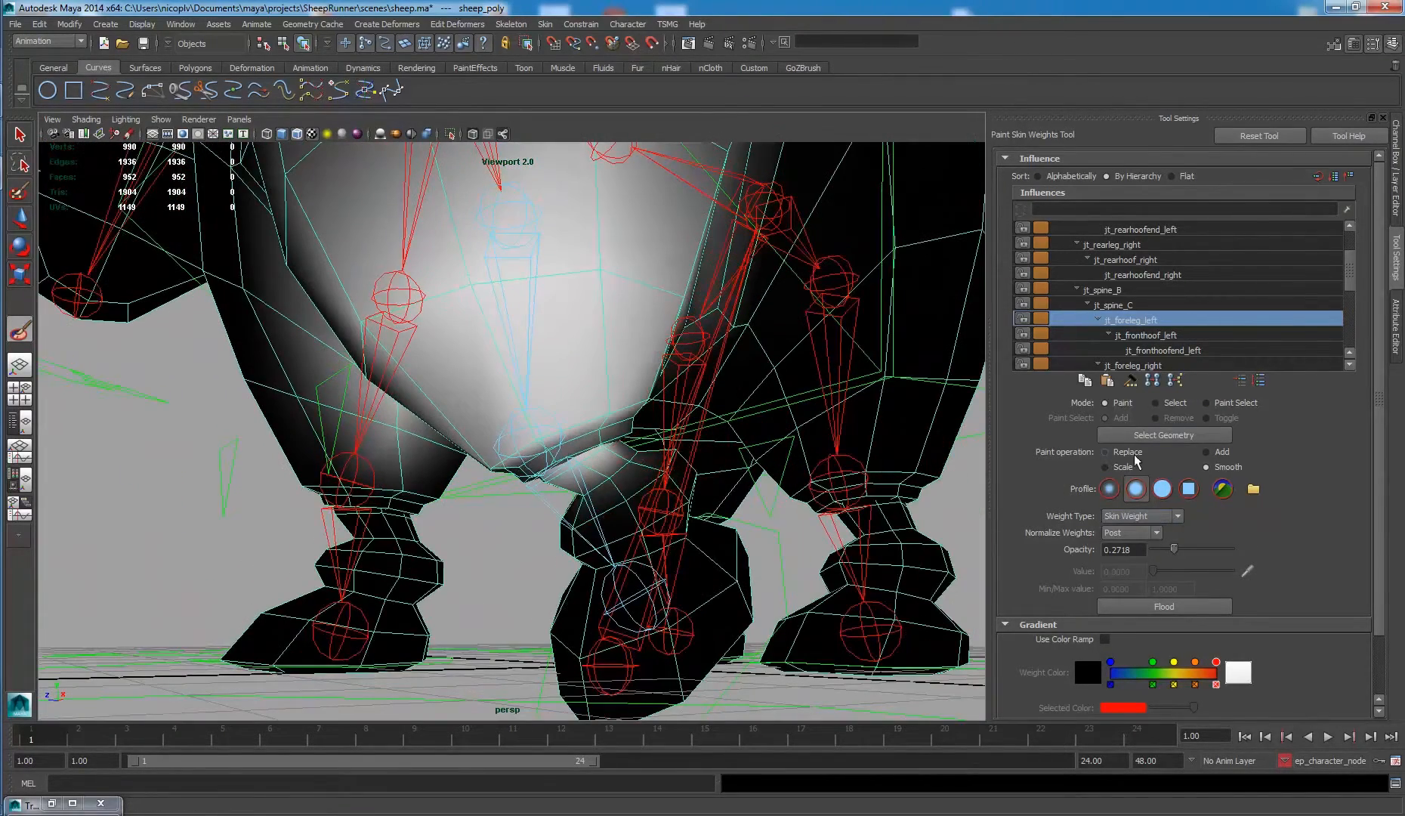
# Add jt_foreleg_left weights all around the upper left front leg with value 0.6796 and opacity 0.5728.
pyautogui.click(1223, 452)
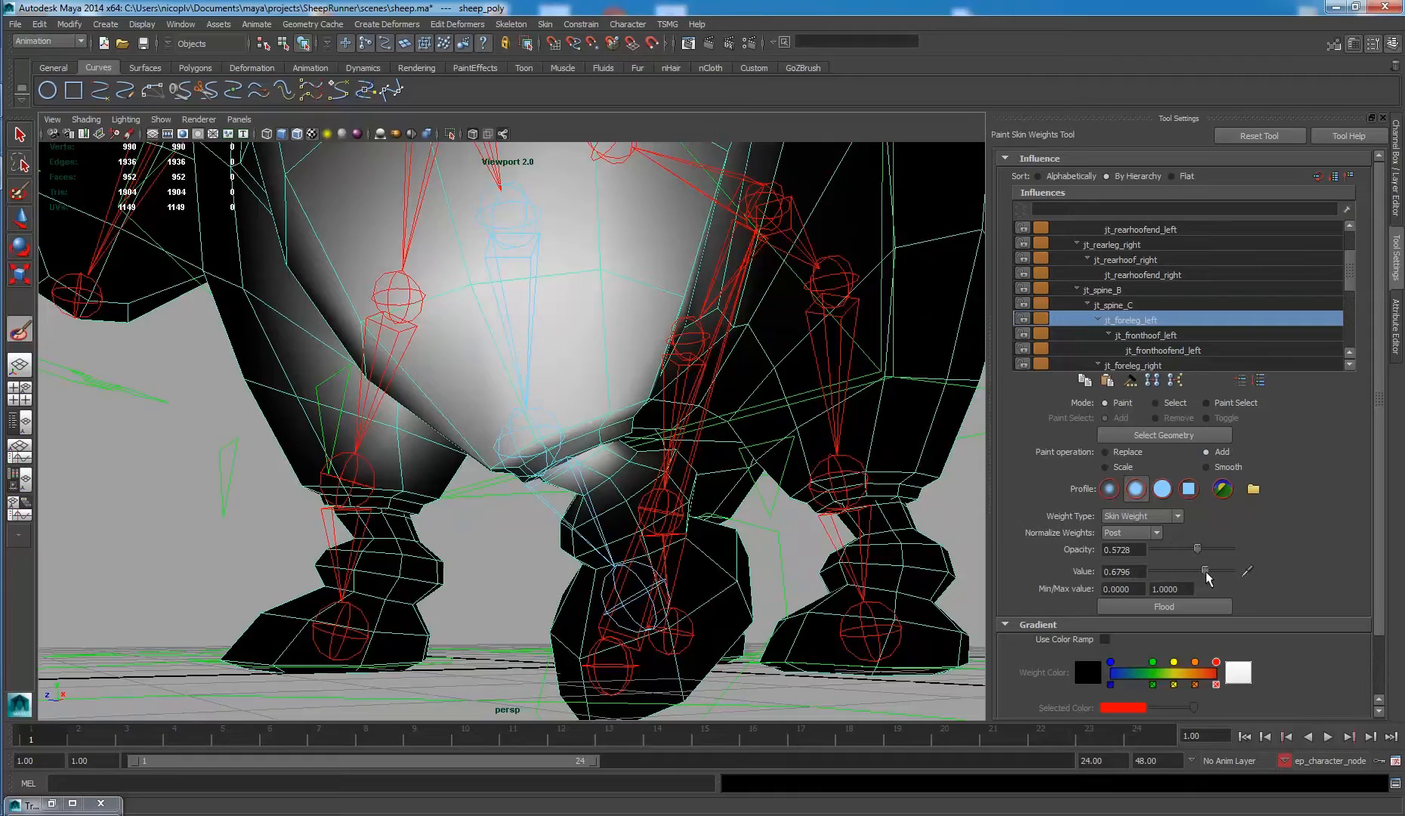
pyautogui.keyDown('alt'); pyautogui.moveTo(678, 281); pyautogui.dragTo(600, 324); pyautogui.keyUp('alt')
pyautogui.keyDown('alt'); pyautogui.moveTo(682, 272); pyautogui.dragTo(460, 306); pyautogui.keyUp('alt')
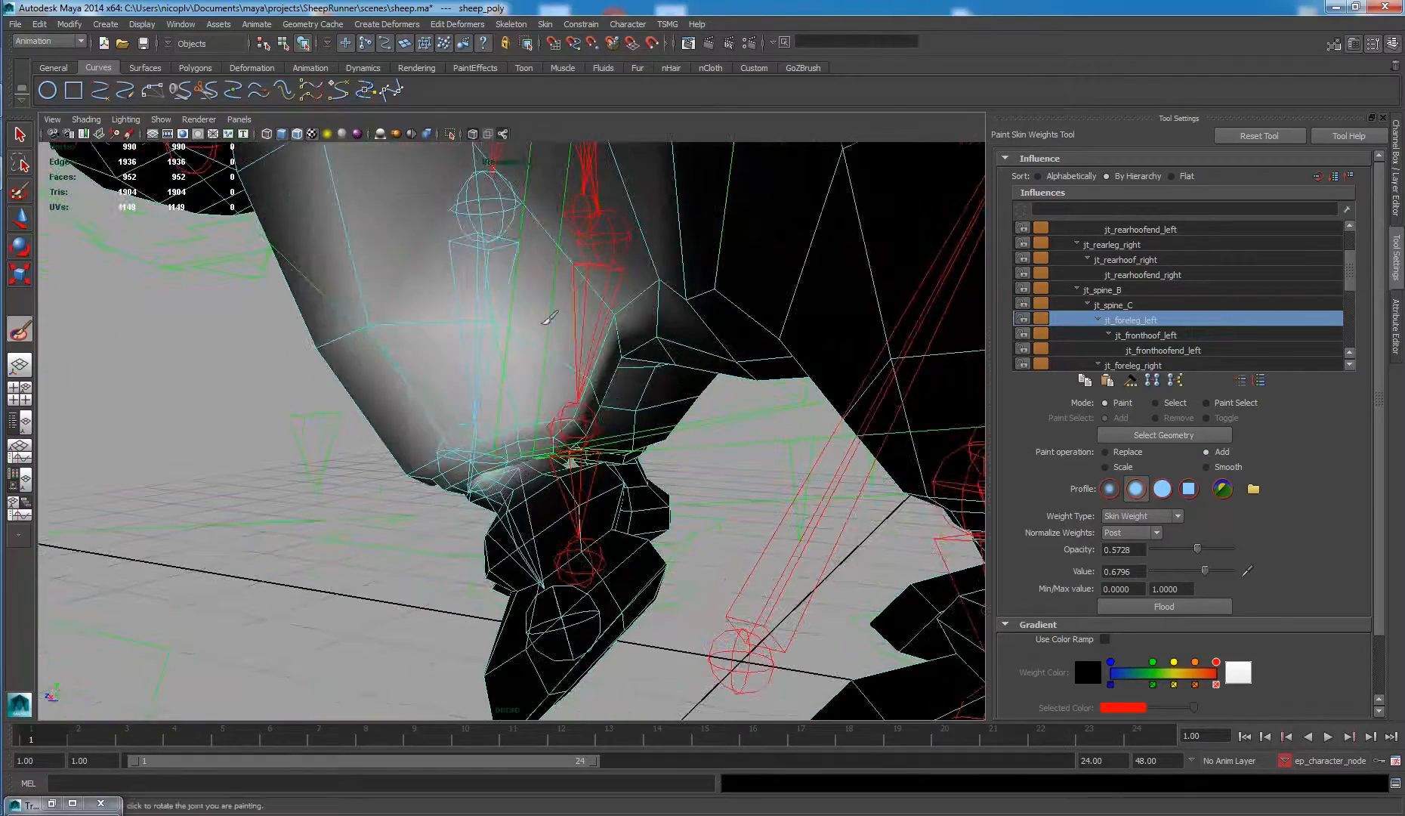
pyautogui.keyDown('alt'); pyautogui.moveTo(572, 366); pyautogui.dragTo(529, 378); pyautogui.keyUp('alt')
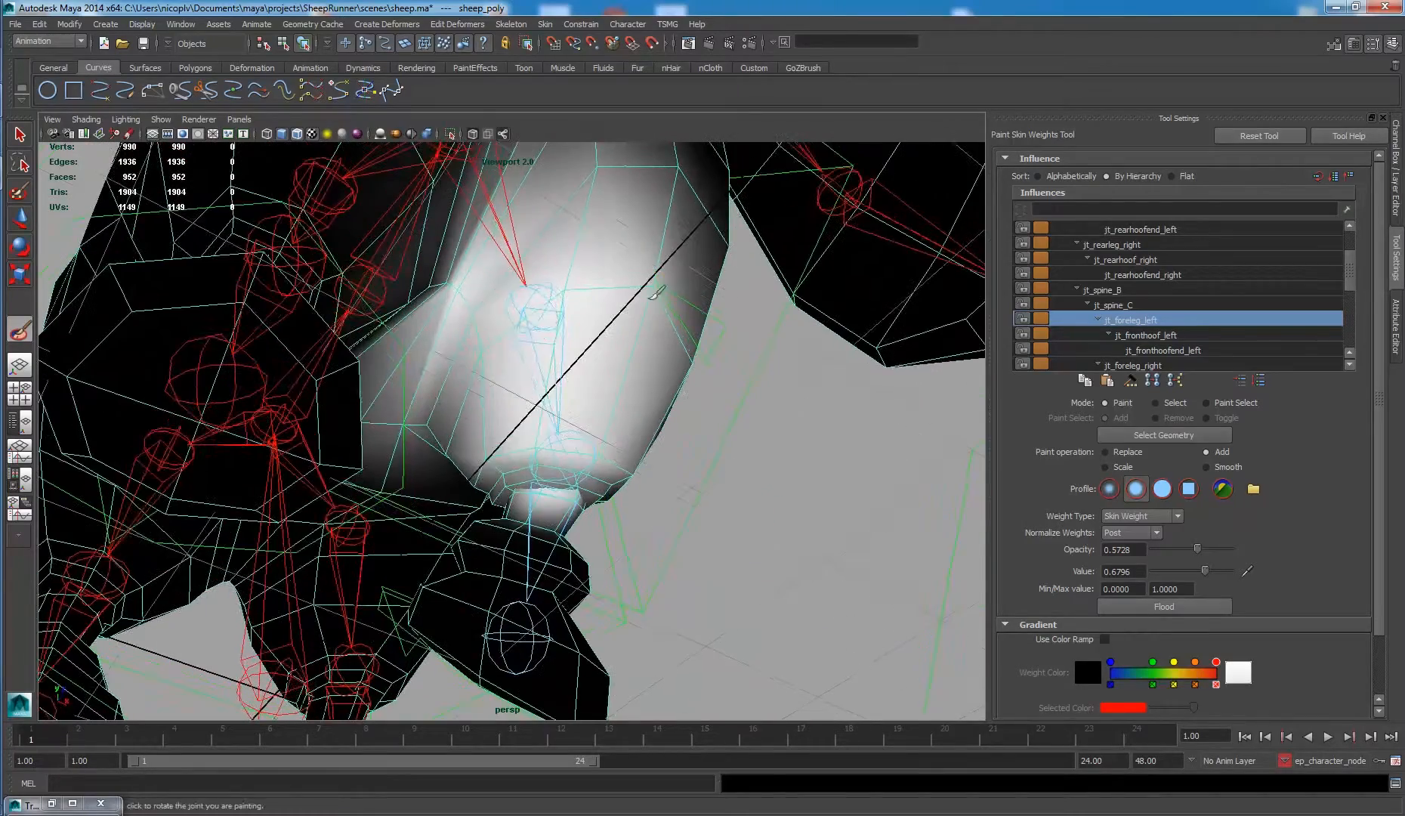
pyautogui.moveTo(615, 393)
pyautogui.keyDown('alt'); pyautogui.mouseDown()
pyautogui.moveTo(628, 344)
pyautogui.moveTo(586, 374)
pyautogui.moveTo(529, 318)
pyautogui.moveTo(663, 287)
pyautogui.moveTo(574, 276)
pyautogui.mouseUp(); pyautogui.keyUp('alt')
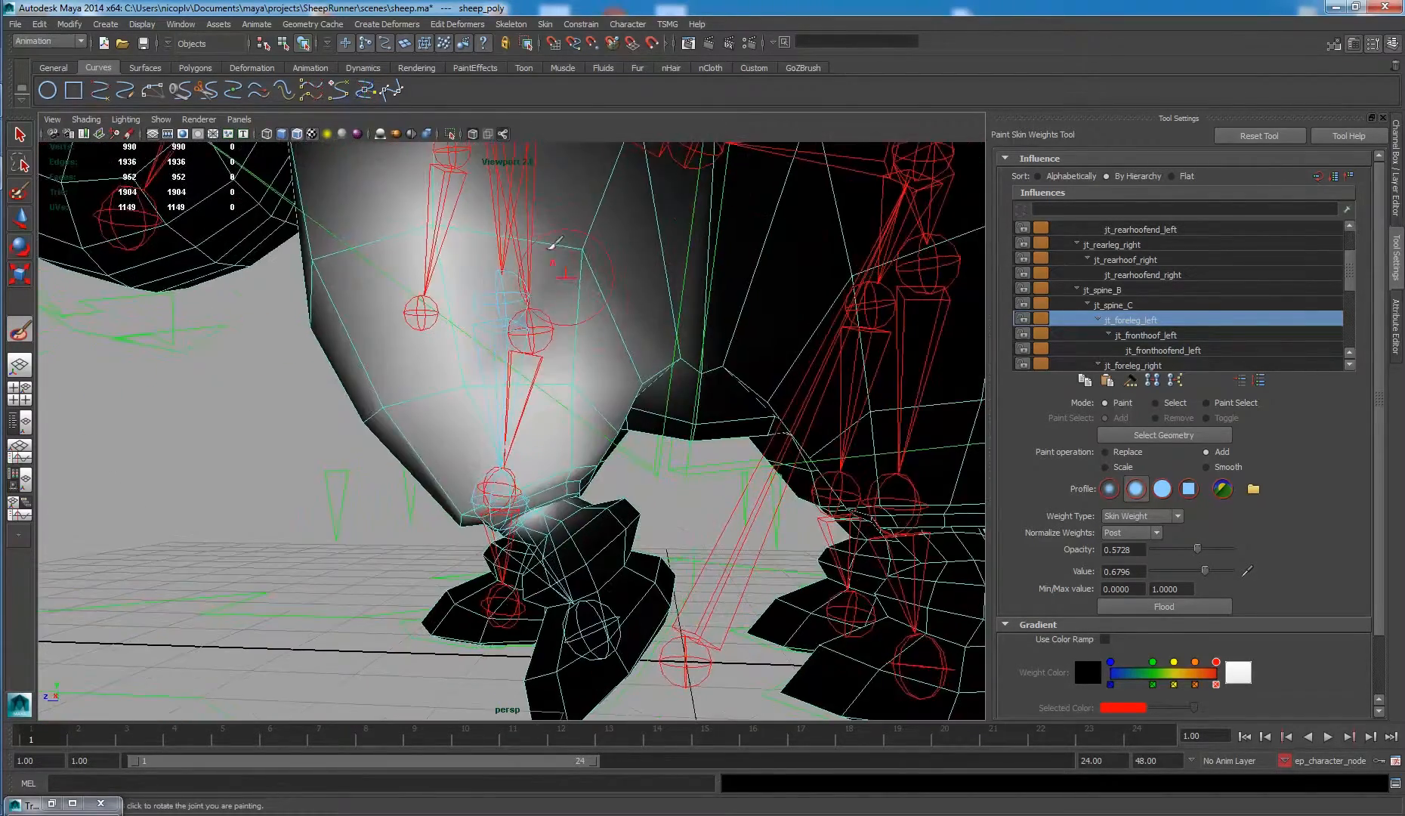
pyautogui.click(573, 273)
pyautogui.click(571, 276)
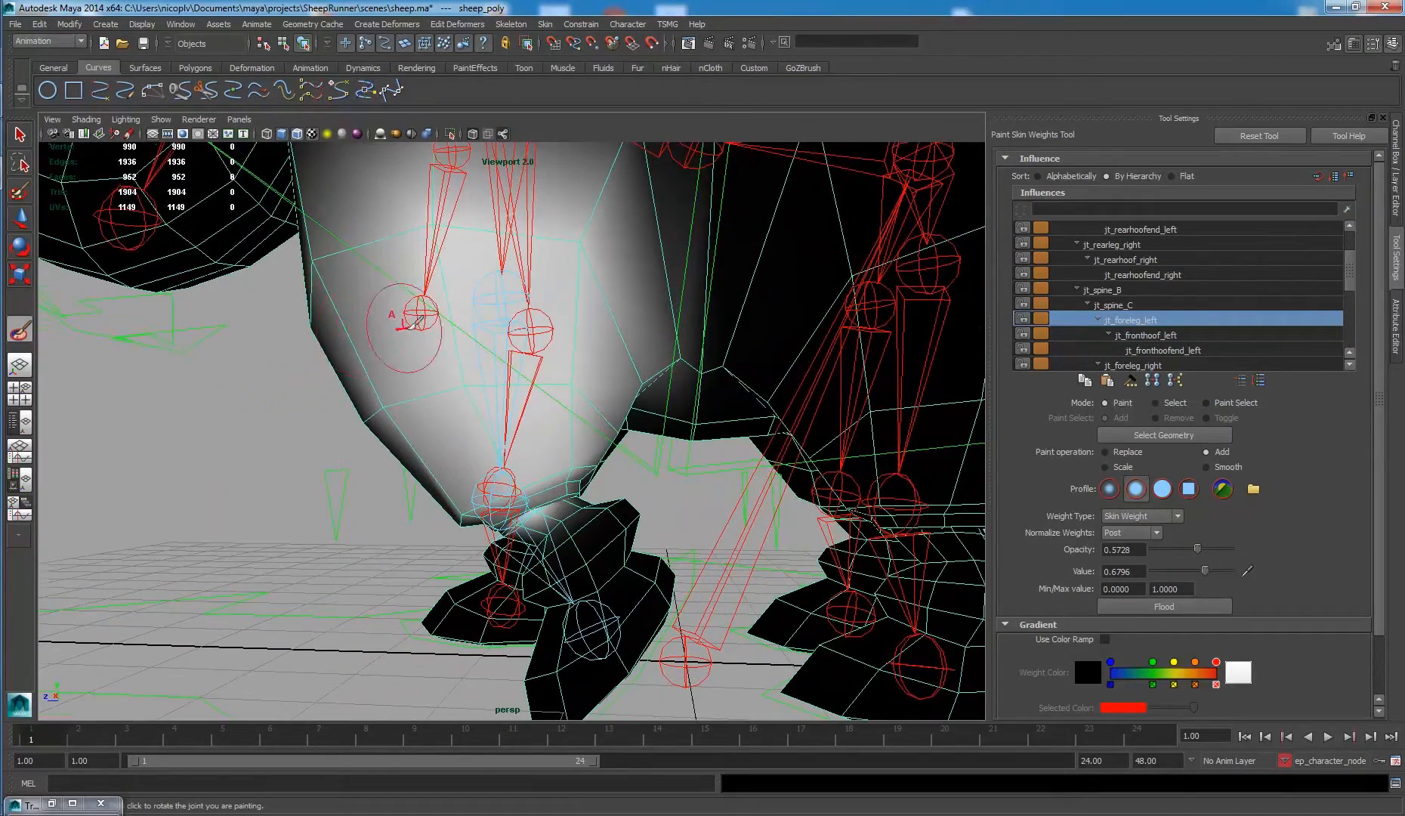
pyautogui.keyDown('alt'); pyautogui.moveTo(408, 325); pyautogui.dragTo(534, 266); pyautogui.keyUp('alt')
pyautogui.keyDown('alt'); pyautogui.moveTo(499, 389); pyautogui.dragTo(524, 343); pyautogui.keyUp('alt')
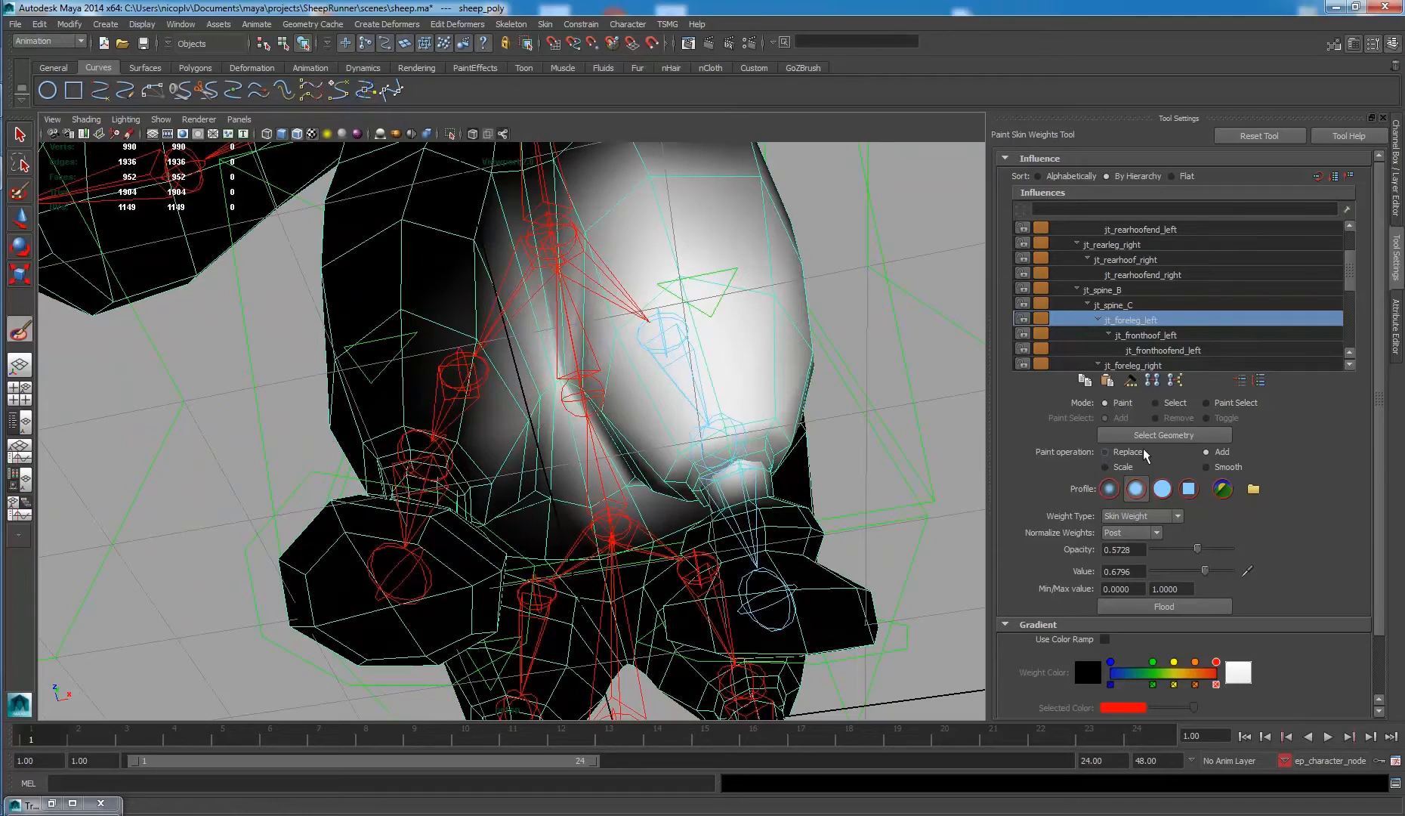
# Replace the stray jt_foreleg_left weights on the right front leg with value 0 at opacity 0.7379.
pyautogui.click(1123, 452)
pyautogui.moveTo(1184, 571)
pyautogui.mouseDown()
pyautogui.moveTo(1148, 586)
pyautogui.moveTo(1210, 549)
pyautogui.mouseUp()
pyautogui.keyDown('alt'); pyautogui.moveTo(566, 363); pyautogui.dragTo(593, 403); pyautogui.keyUp('alt')
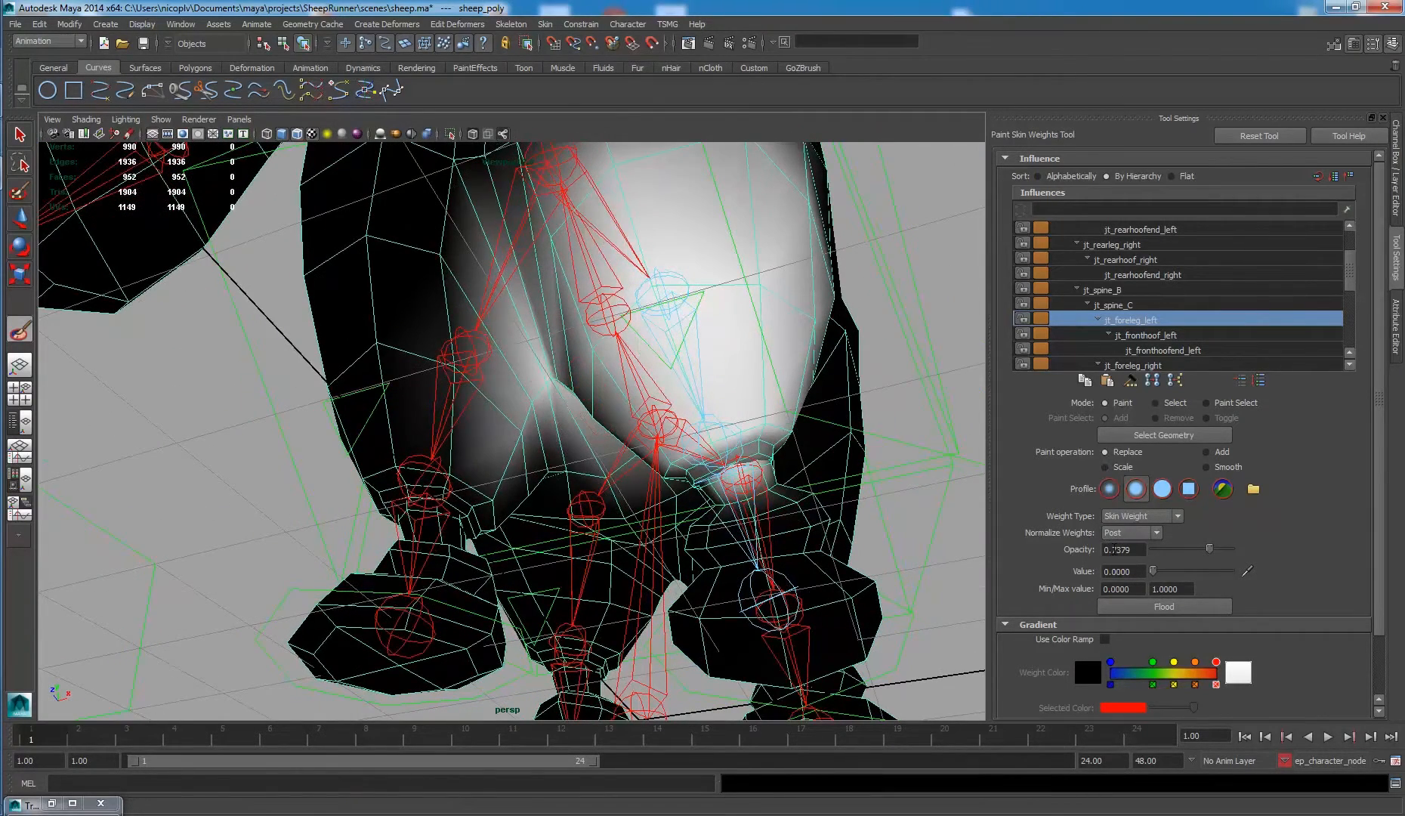
pyautogui.moveTo(454, 244)
pyautogui.mouseDown()
pyautogui.moveTo(487, 423)
pyautogui.moveTo(499, 325)
pyautogui.moveTo(517, 438)
pyautogui.moveTo(473, 489)
pyautogui.mouseUp()
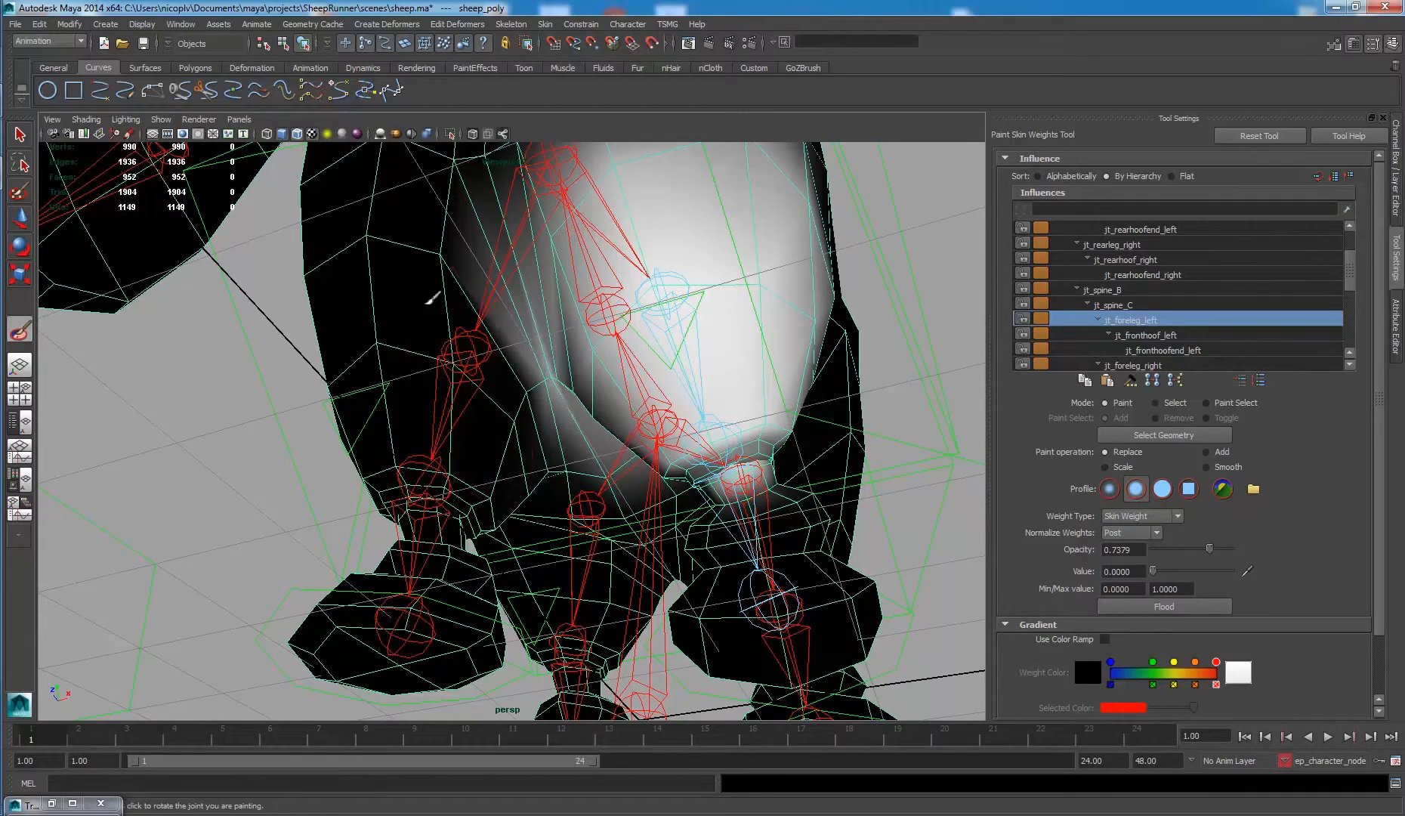
pyautogui.moveTo(518, 446)
pyautogui.keyDown('alt'); pyautogui.mouseDown()
pyautogui.moveTo(360, 408)
pyautogui.moveTo(574, 438)
pyautogui.mouseUp(); pyautogui.keyUp('alt')
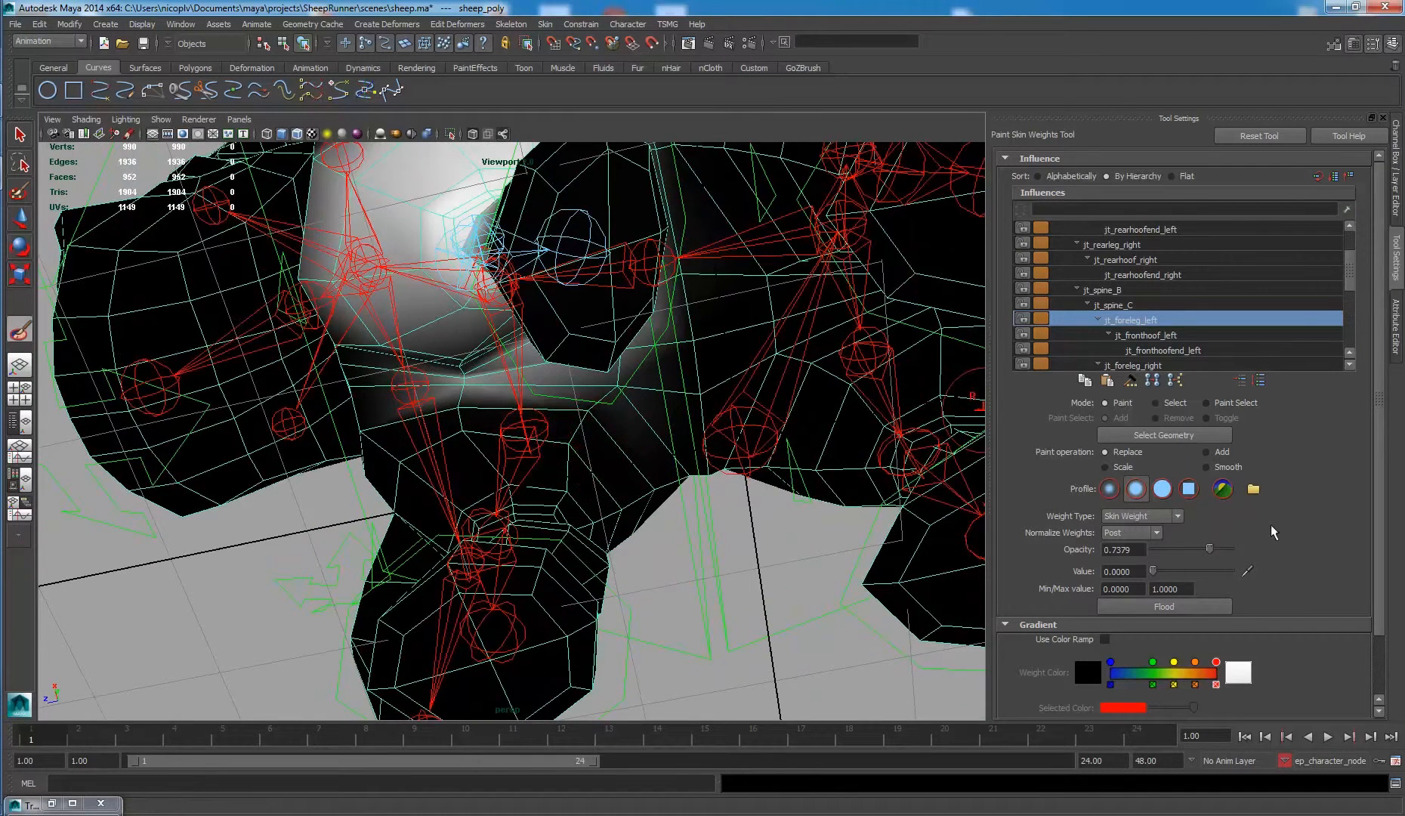
# Smooth the jt_foreleg_left weights across the chest, belly and outer side of the left front leg at opacity 0.7379.
pyautogui.click(1207, 466)
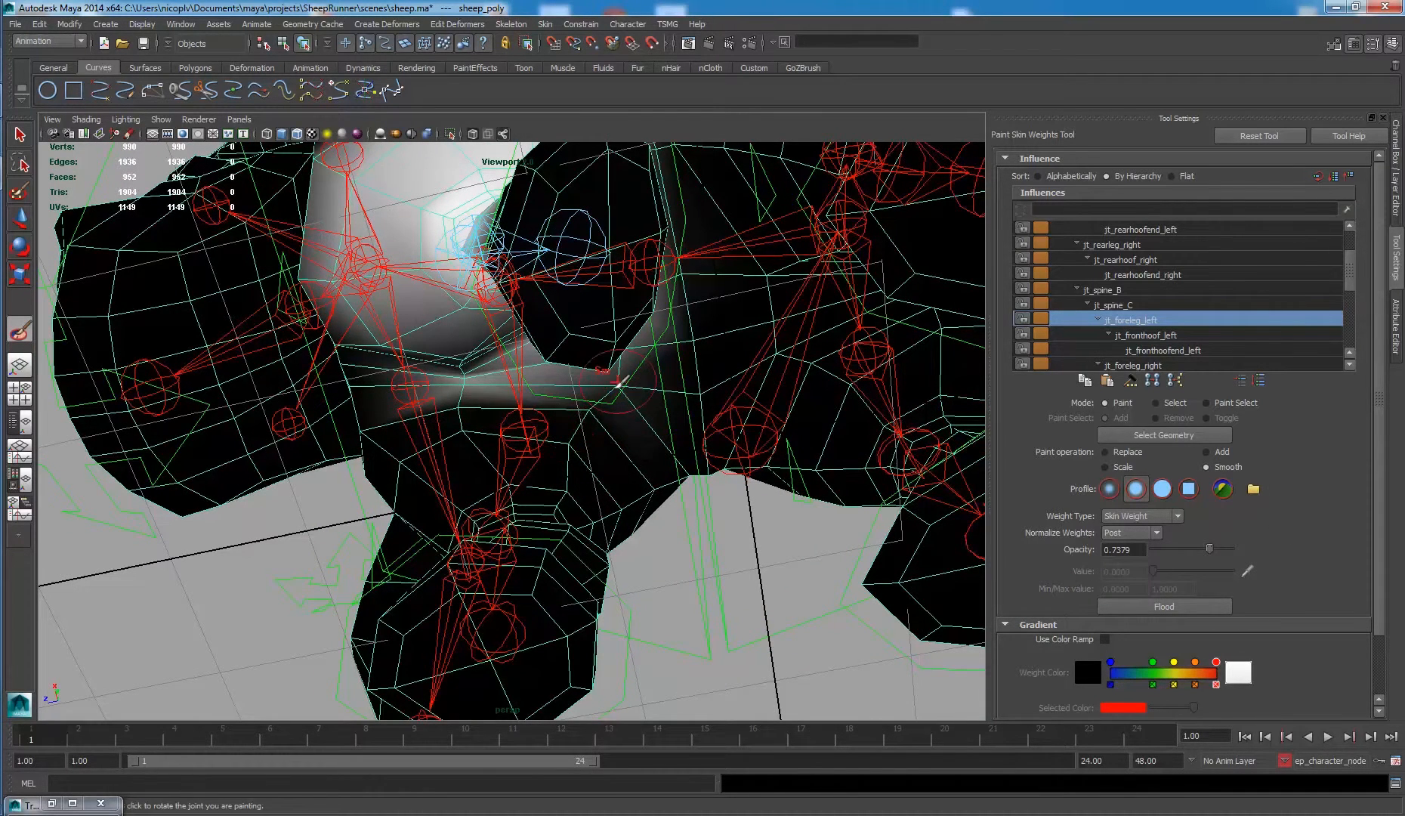
pyautogui.keyDown('alt'); pyautogui.moveTo(377, 393); pyautogui.dragTo(438, 346); pyautogui.keyUp('alt')
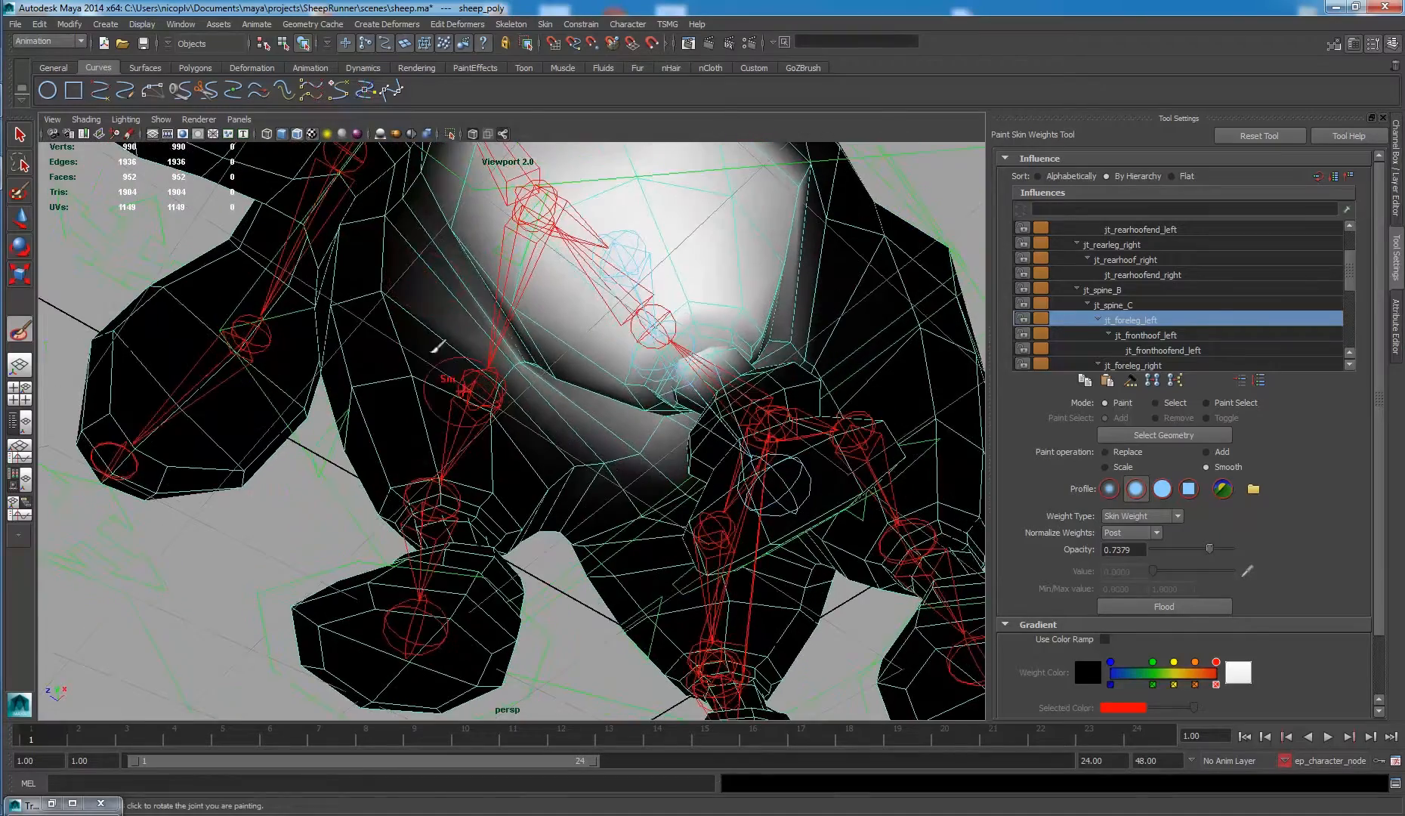
pyautogui.keyDown('alt'); pyautogui.moveTo(406, 212); pyautogui.dragTo(491, 227); pyautogui.keyUp('alt')
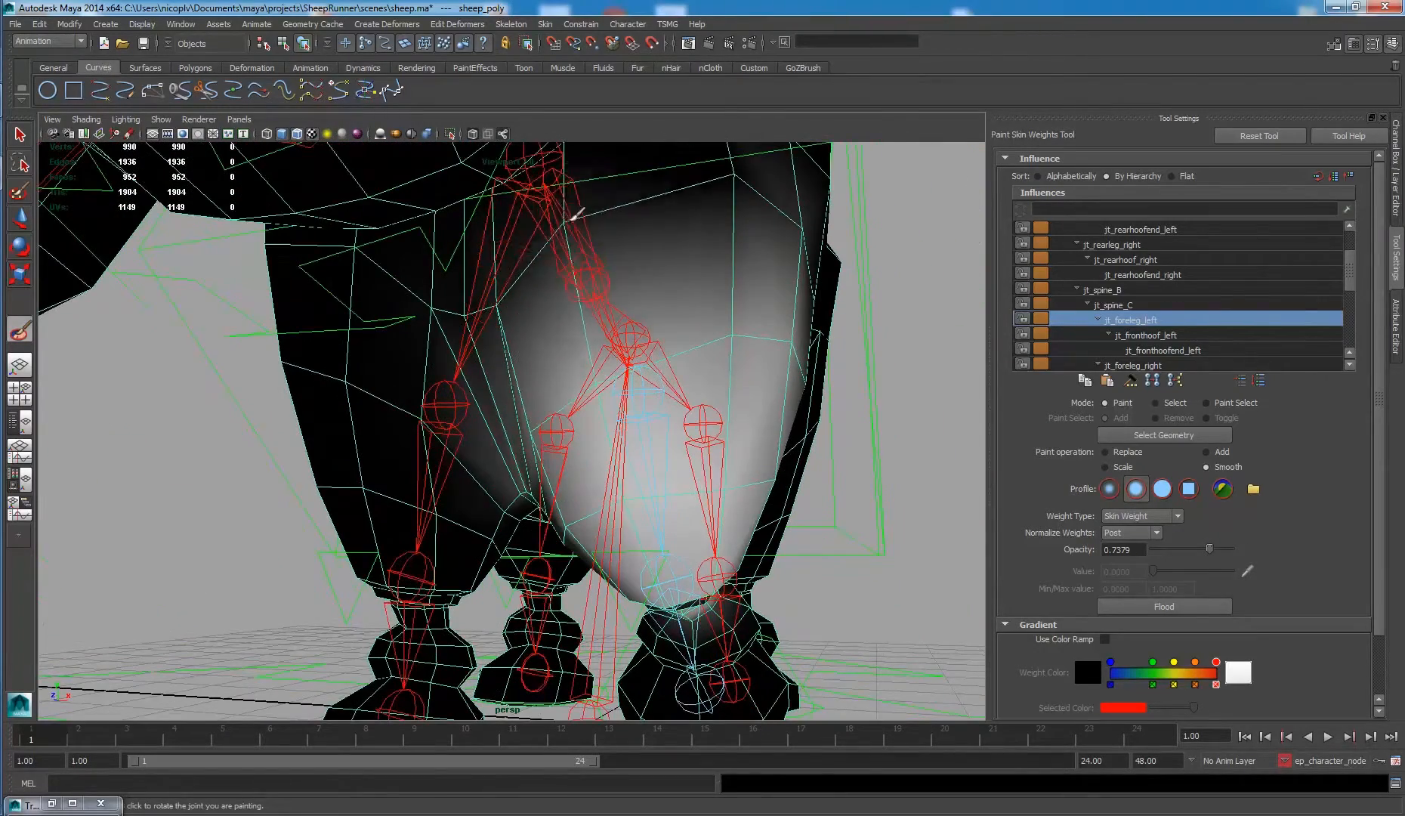
pyautogui.keyDown('alt'); pyautogui.moveTo(784, 179); pyautogui.dragTo(612, 285); pyautogui.keyUp('alt')
pyautogui.moveTo(757, 341)
pyautogui.keyDown('alt'); pyautogui.mouseDown()
pyautogui.moveTo(797, 351)
pyautogui.moveTo(771, 471)
pyautogui.moveTo(688, 355)
pyautogui.moveTo(676, 371)
pyautogui.moveTo(692, 461)
pyautogui.moveTo(715, 271)
pyautogui.moveTo(718, 283)
pyautogui.moveTo(618, 338)
pyautogui.moveTo(604, 312)
pyautogui.moveTo(534, 282)
pyautogui.moveTo(549, 324)
pyautogui.mouseUp(); pyautogui.keyUp('alt')
pyautogui.keyDown('alt'); pyautogui.moveTo(549, 326); pyautogui.dragTo(499, 272, button='middle'); pyautogui.keyUp('alt')
pyautogui.keyDown('alt'); pyautogui.moveTo(499, 272); pyautogui.dragTo(574, 310, button='right'); pyautogui.keyUp('alt')
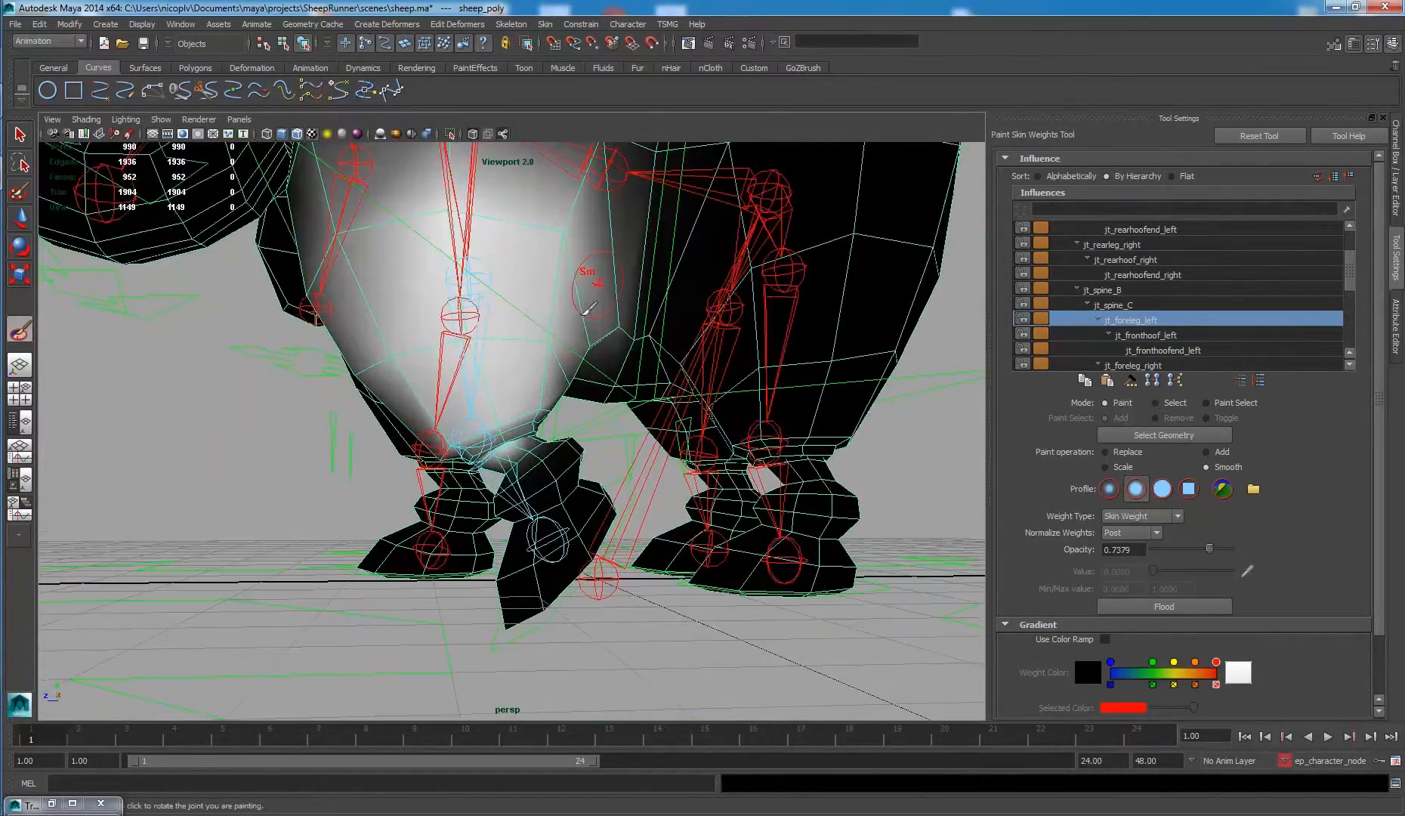
pyautogui.keyDown('alt'); pyautogui.moveTo(597, 333); pyautogui.dragTo(571, 302, button='middle'); pyautogui.keyUp('alt')
pyautogui.keyDown('alt'); pyautogui.moveTo(571, 302); pyautogui.dragTo(594, 367, button='right'); pyautogui.keyUp('alt')
pyautogui.keyDown('alt'); pyautogui.moveTo(594, 368); pyautogui.dragTo(500, 393); pyautogui.keyUp('alt')
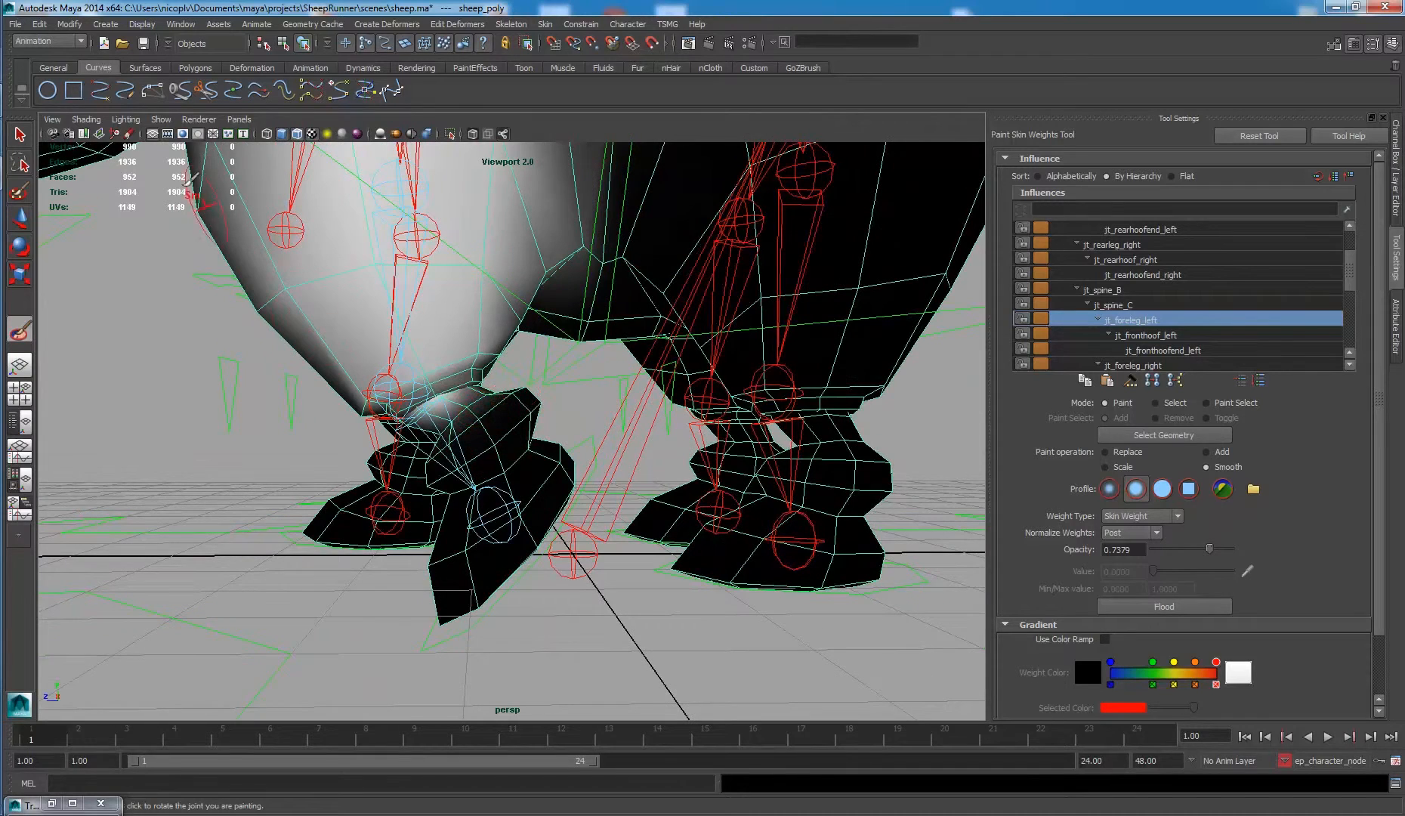
# Rotate and move ctrl_fronthoof_left to bend the left front hoof further back and test the deformation.
pyautogui.press('q')
pyautogui.click(500, 602)
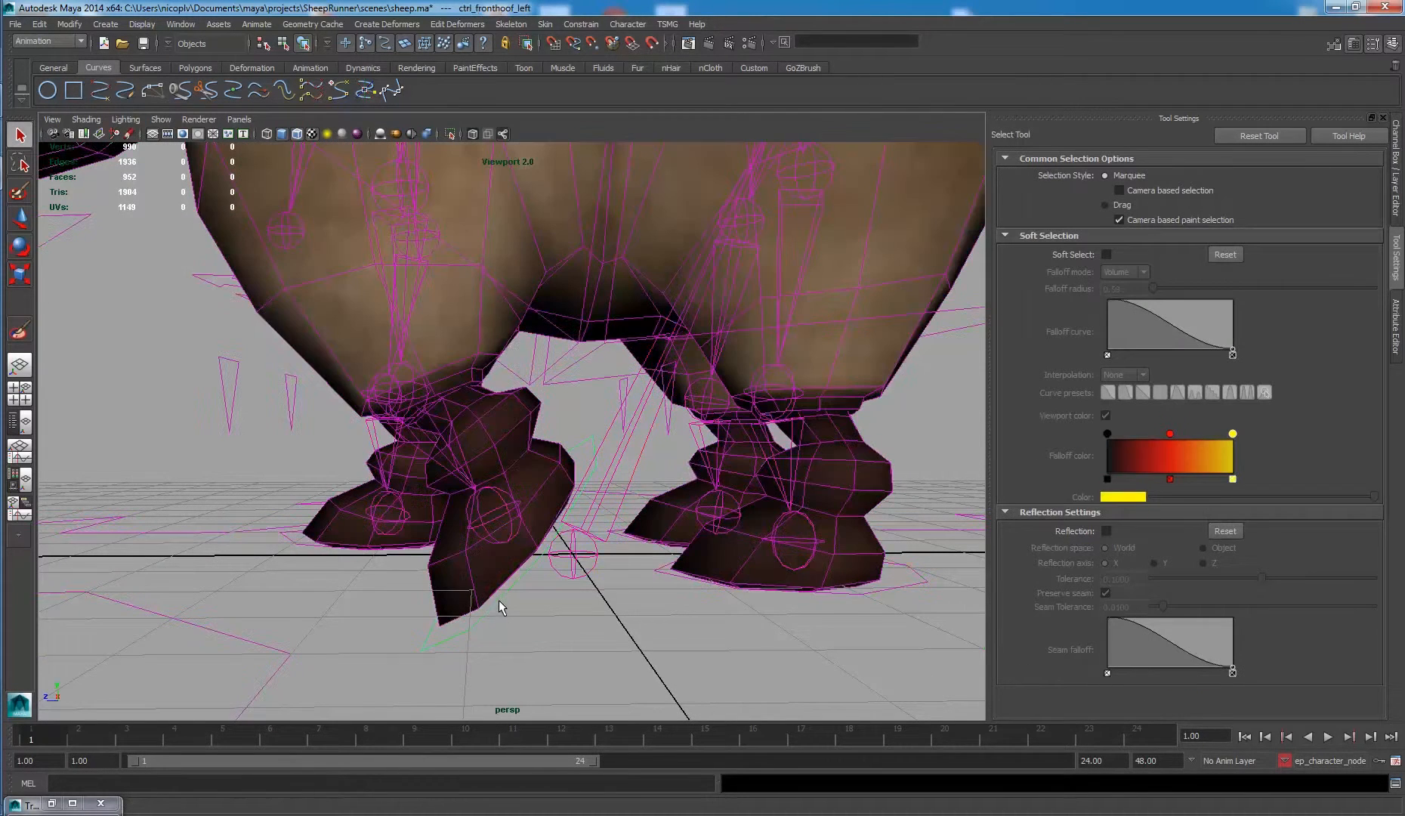
pyautogui.press('e')
pyautogui.moveTo(510, 475); pyautogui.dragTo(552, 457)
pyautogui.press('w')
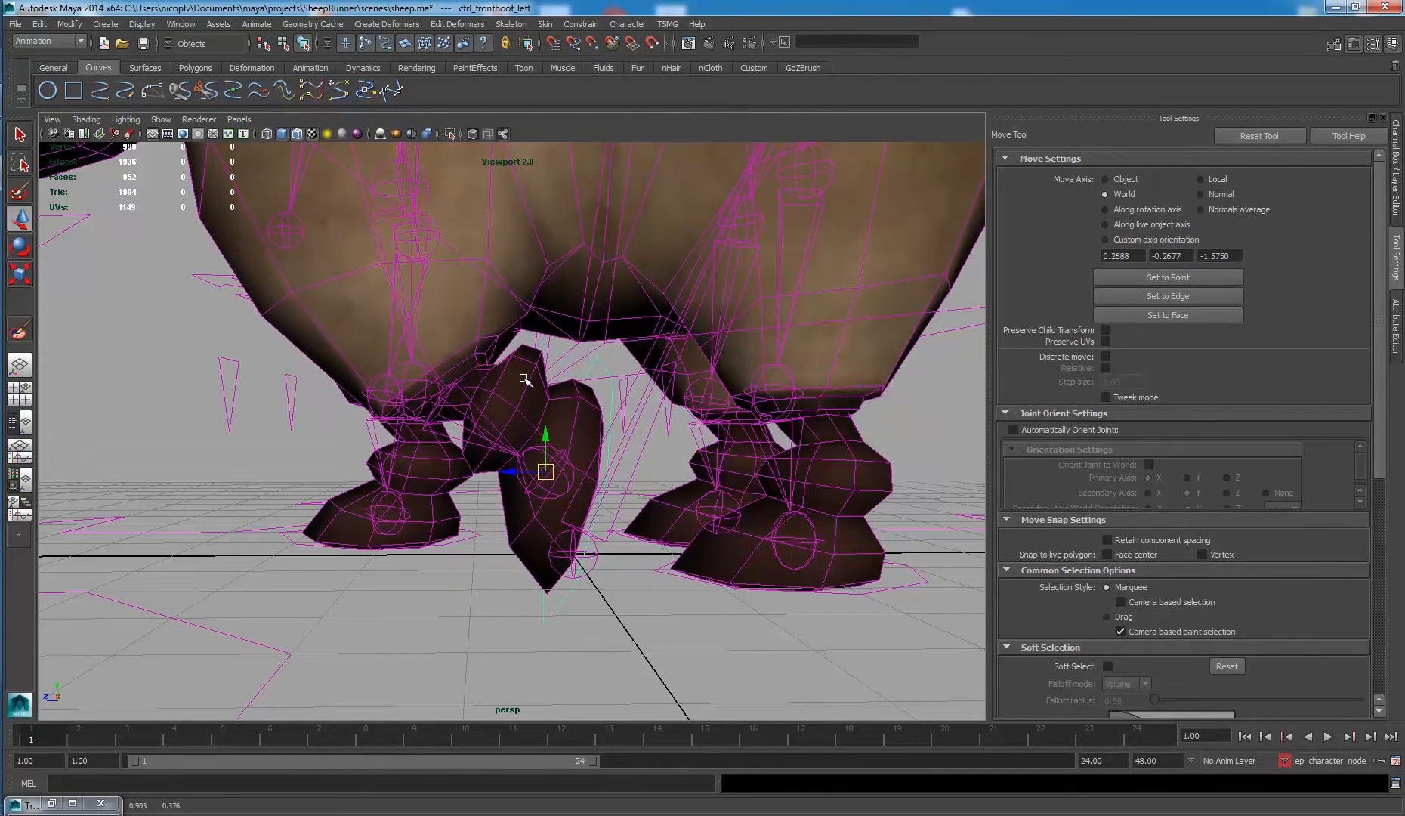
pyautogui.press('e')
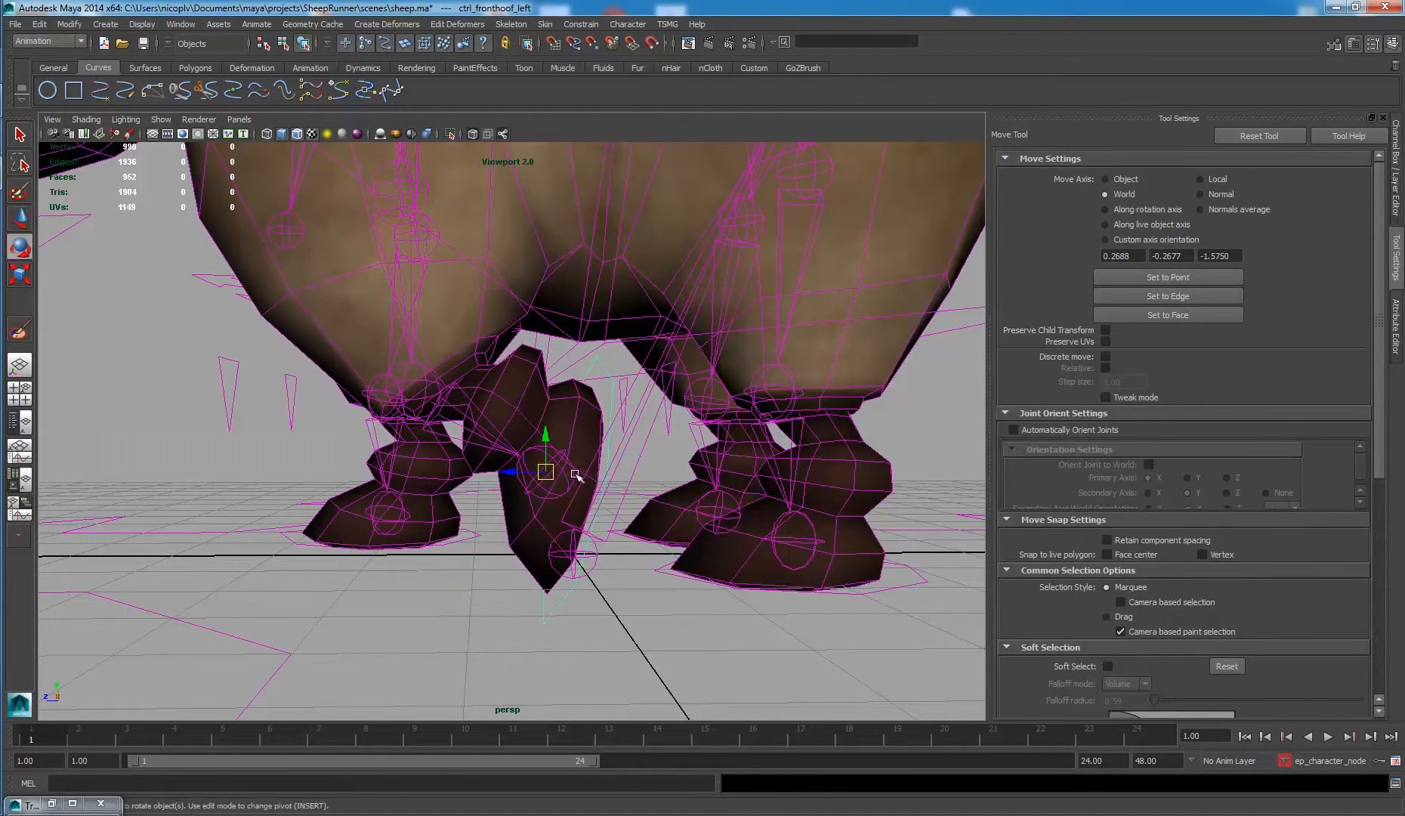
pyautogui.moveTo(541, 425); pyautogui.dragTo(511, 443)
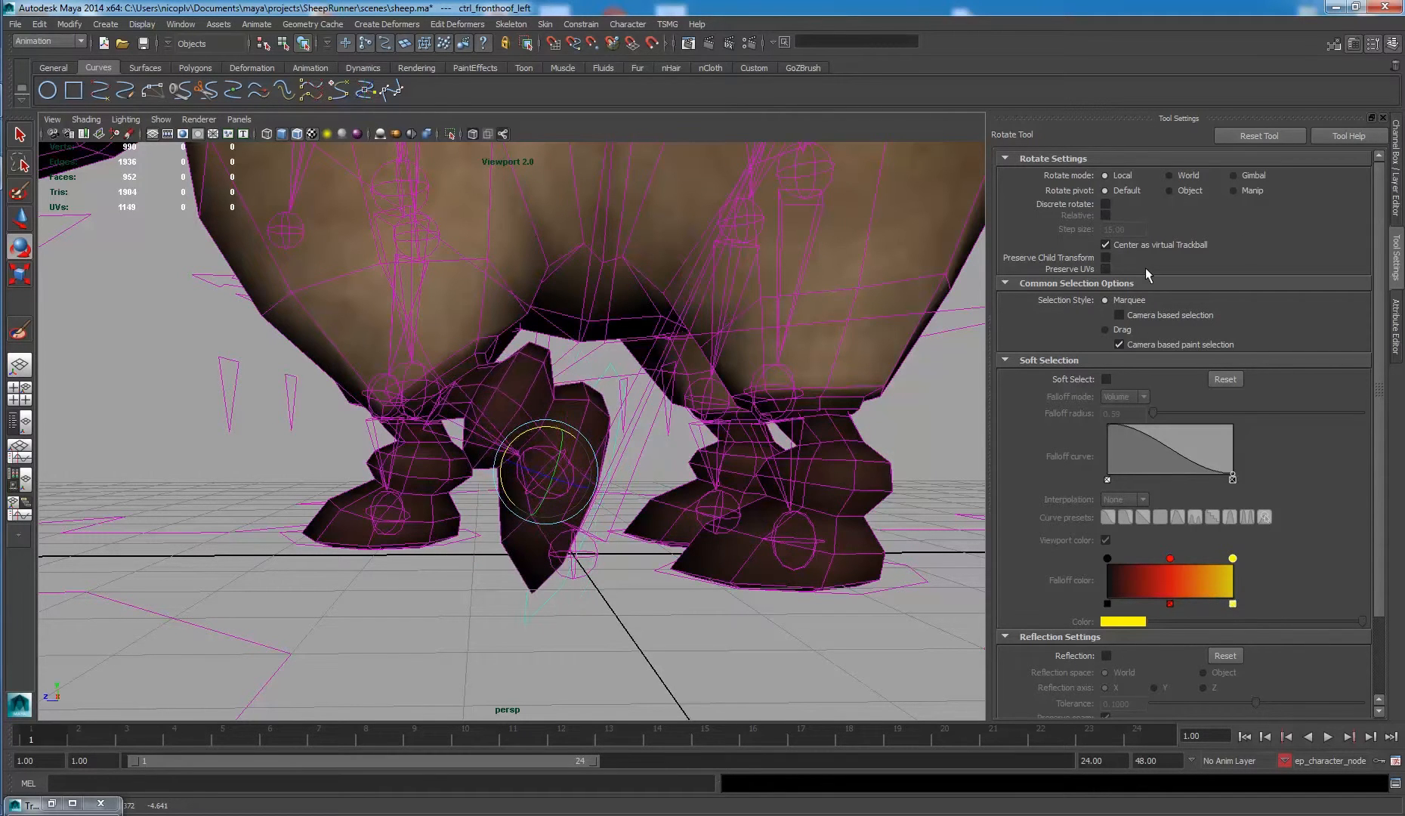
# Reset all translate and rotate values of ctrl_fronthoof_left to 0.
pyautogui.click(1390, 187)
pyautogui.moveTo(1343, 186); pyautogui.dragTo(1332, 235)
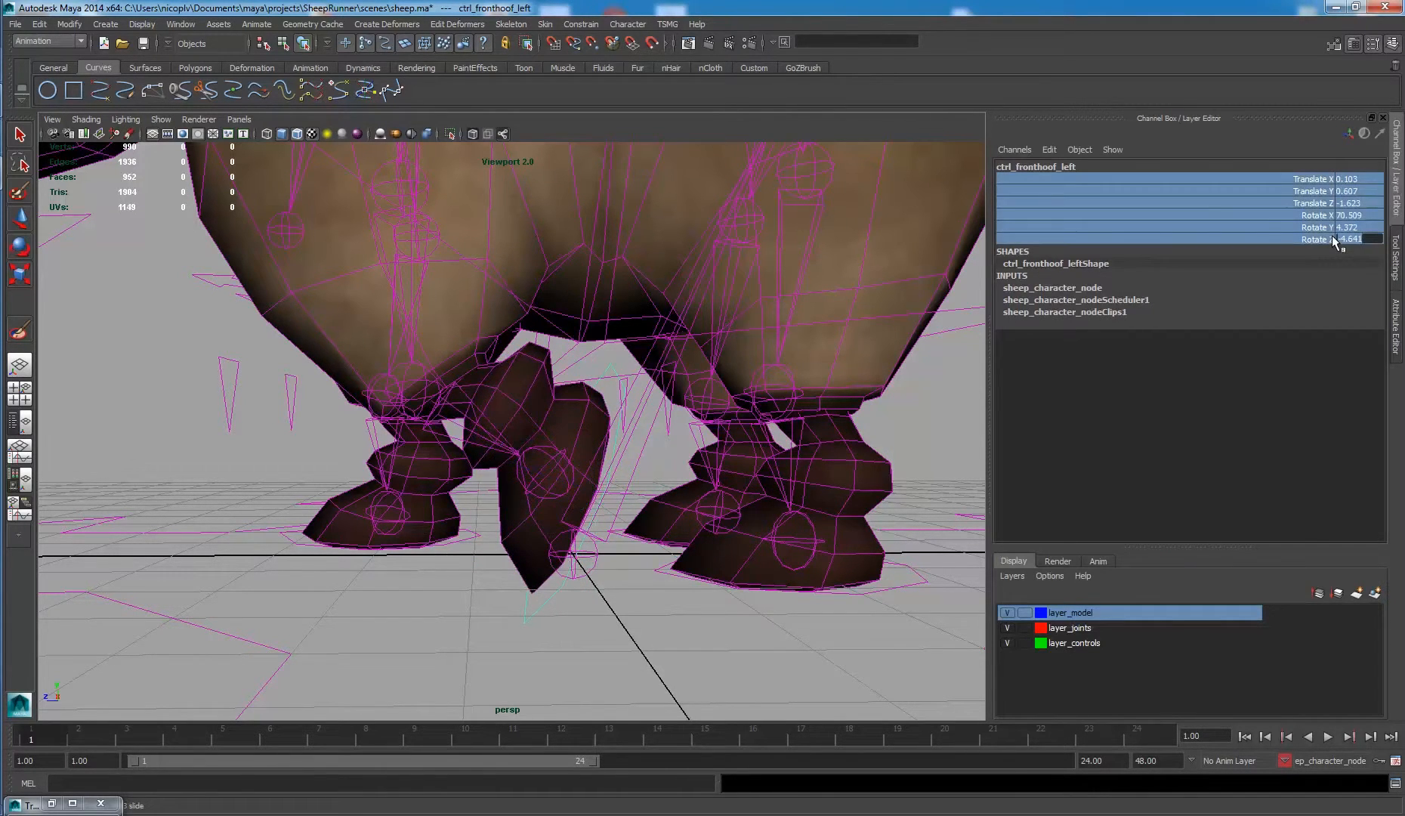
pyautogui.write('0')
pyautogui.press('Return')
# Select the sheep mesh and reopen the Paint Skin Weights tool with its settings for the left front leg.
pyautogui.click(514, 518)
pyautogui.keyDown('alt'); pyautogui.moveTo(514, 518); pyautogui.dragTo(621, 445); pyautogui.keyUp('alt')
pyautogui.click(604, 445)
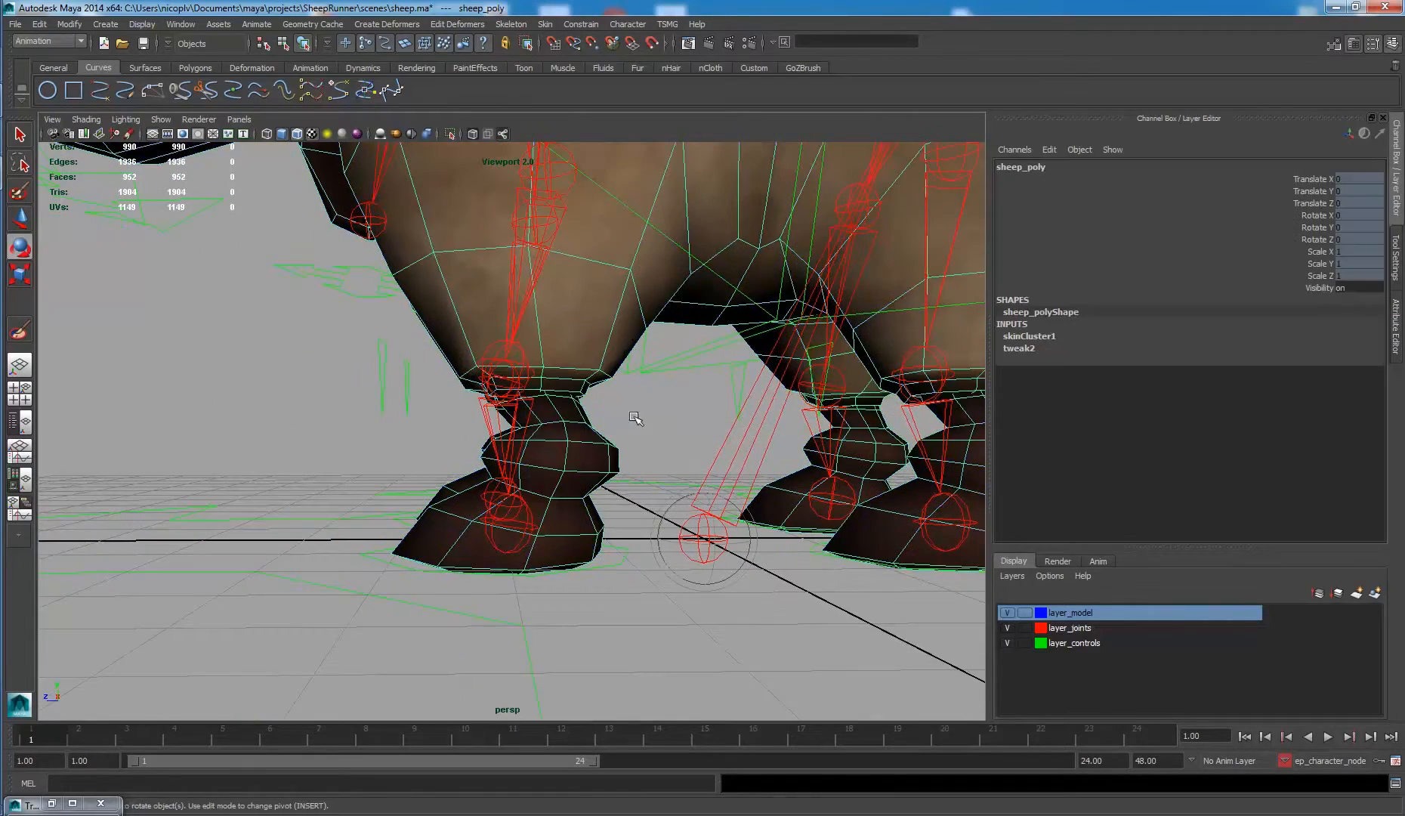
pyautogui.click(23, 332)
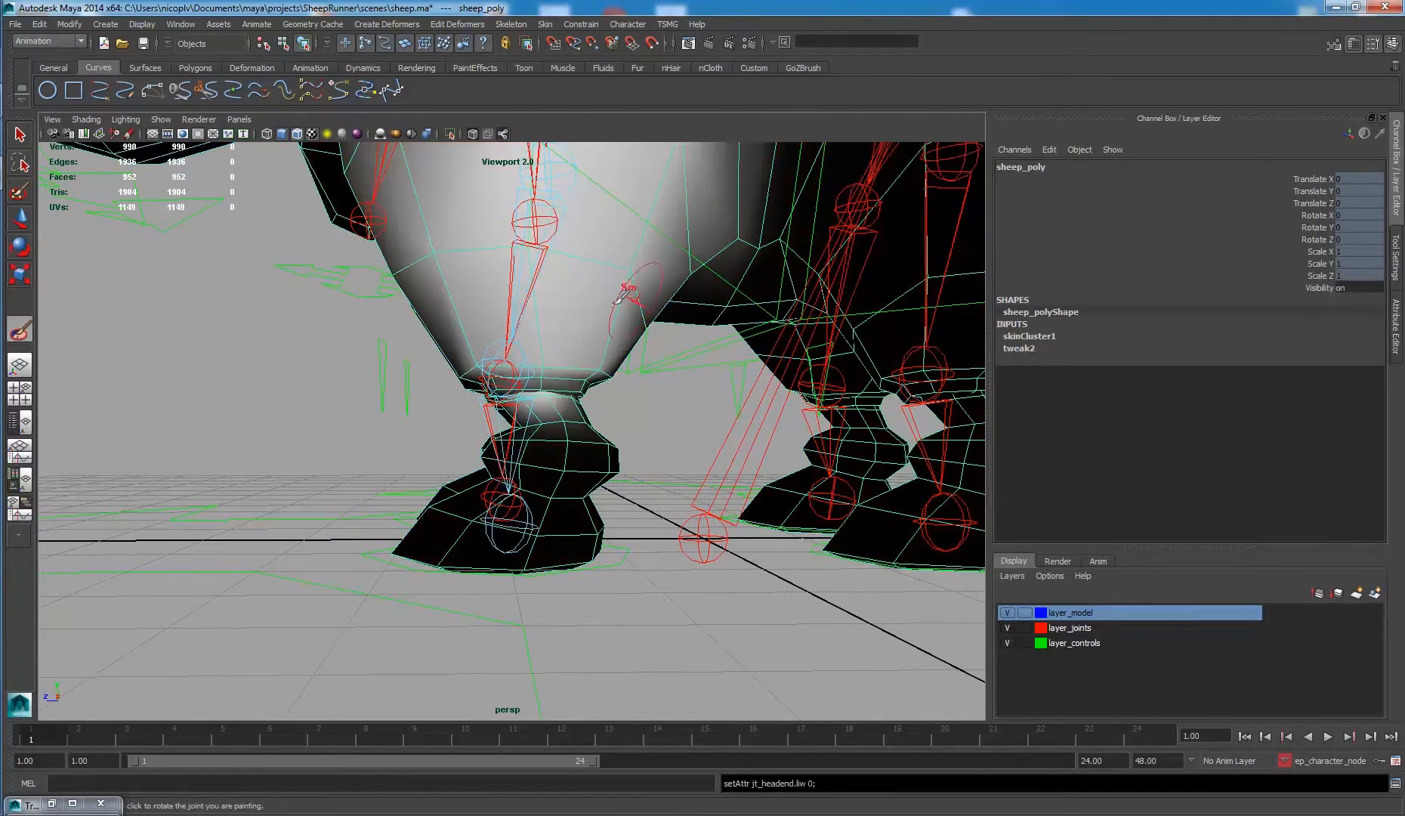
pyautogui.keyDown('alt'); pyautogui.moveTo(618, 302); pyautogui.dragTo(762, 389, button='right'); pyautogui.keyUp('alt')
pyautogui.keyDown('alt'); pyautogui.moveTo(725, 382); pyautogui.dragTo(762, 401); pyautogui.keyUp('alt')
pyautogui.keyDown('alt'); pyautogui.moveTo(762, 401); pyautogui.dragTo(605, 451, button='right'); pyautogui.keyUp('alt')
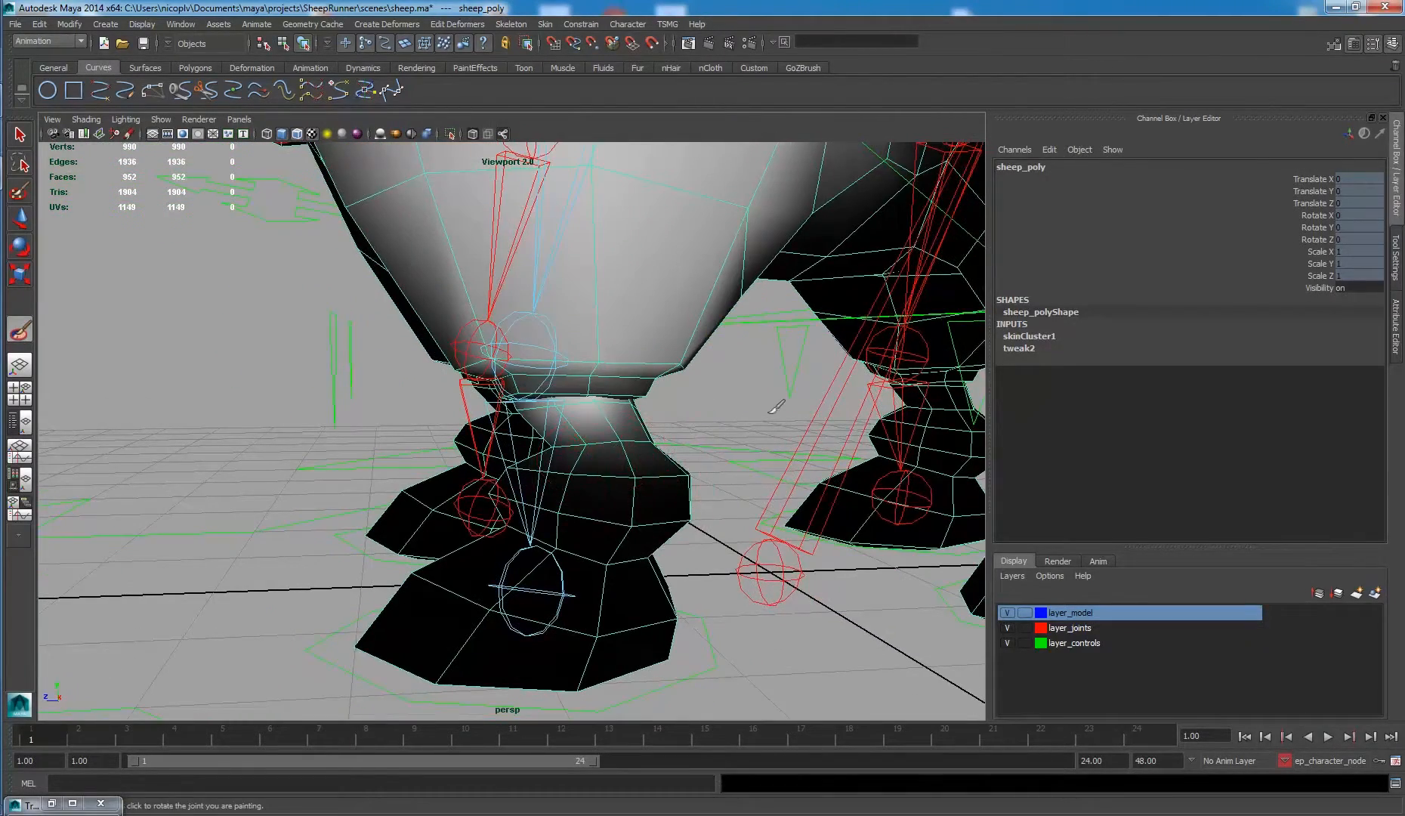
pyautogui.click(1397, 268)
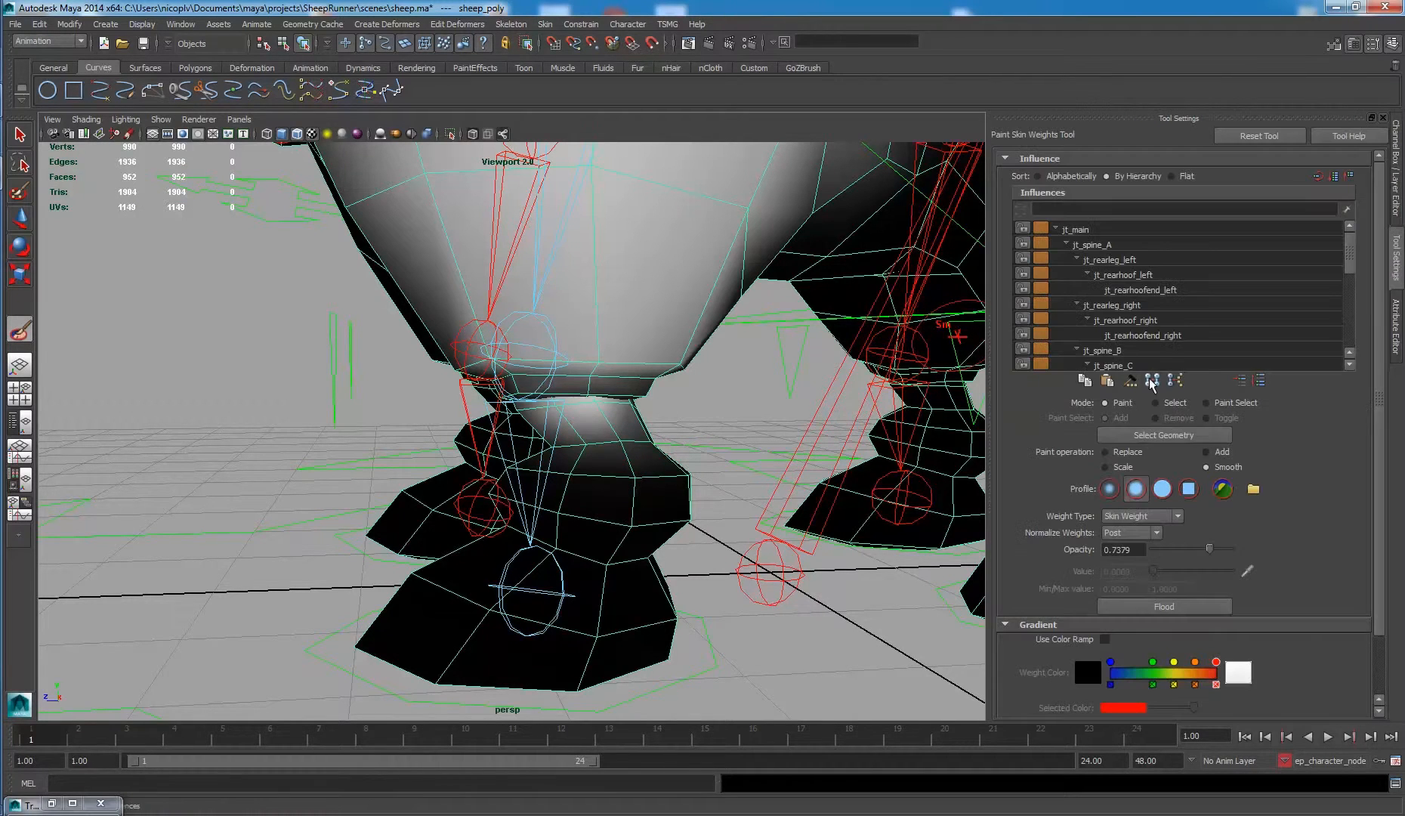
# Set the weight brush to Add for jt_foreleg_left with opacity 0.1165 and value 0.2718.
pyautogui.click(1206, 451)
pyautogui.click(1158, 549)
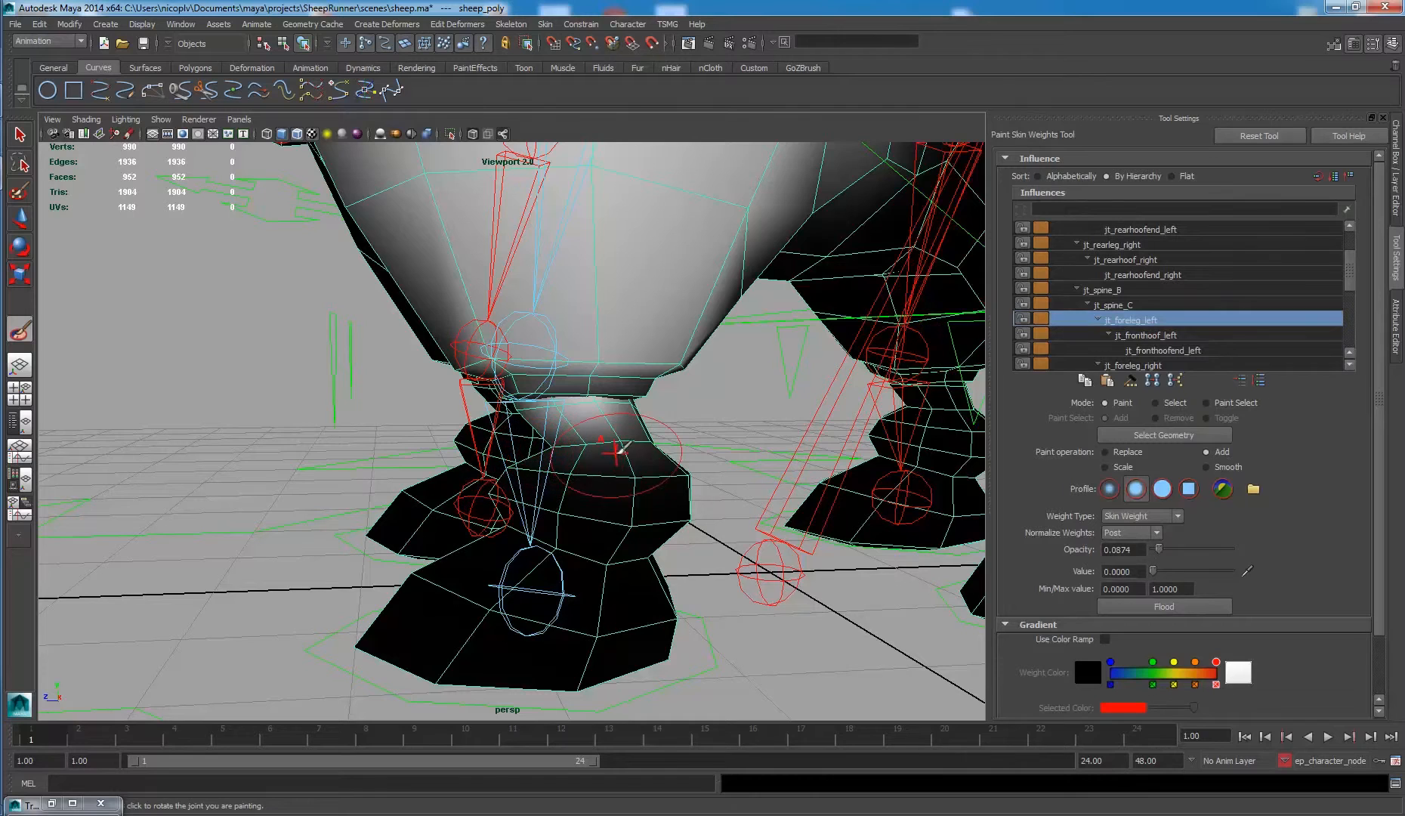
pyautogui.click(1171, 549)
pyautogui.moveTo(1169, 573)
pyautogui.mouseDown()
pyautogui.moveTo(1185, 572)
pyautogui.moveTo(1167, 578)
pyautogui.mouseUp()
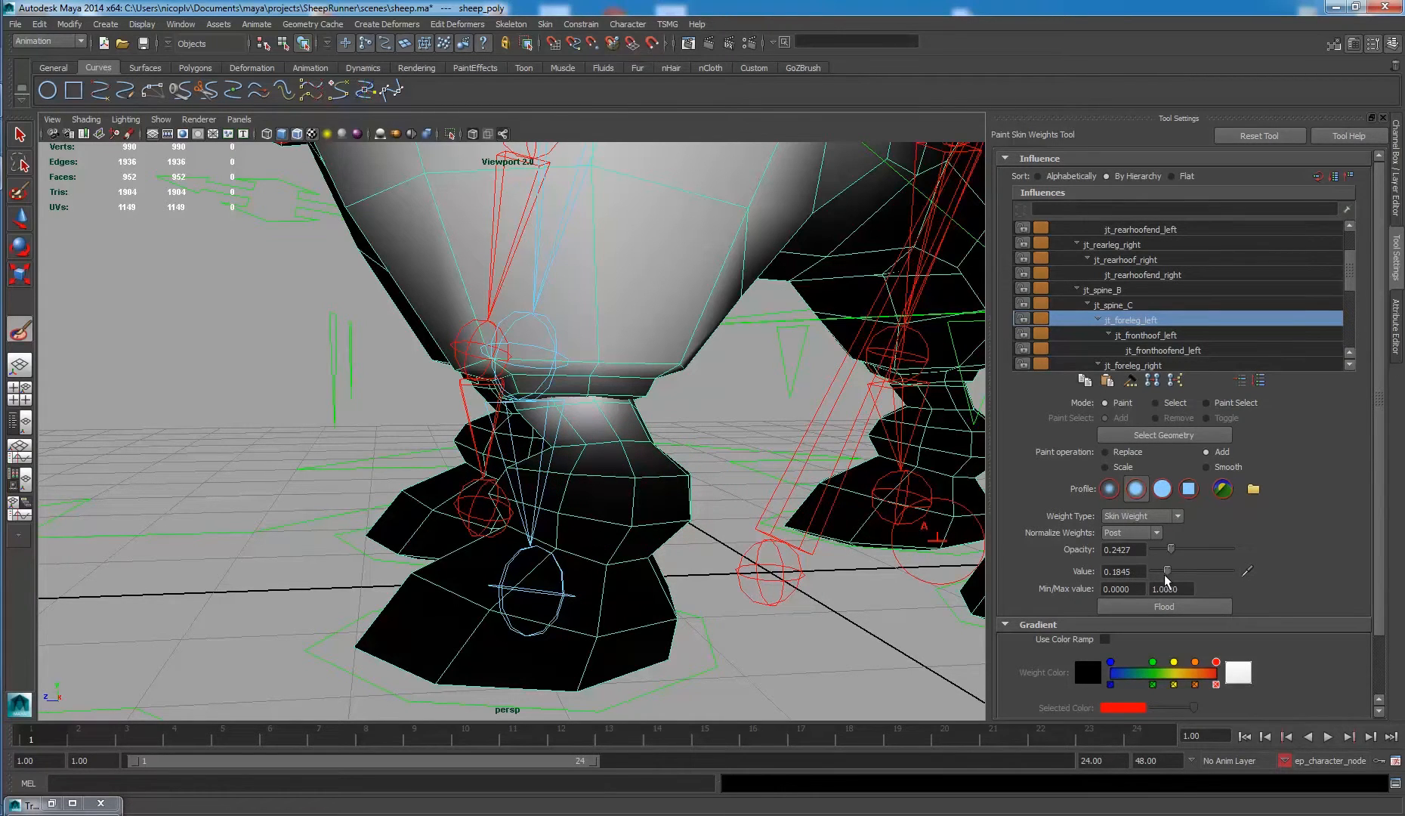
pyautogui.click(1162, 549)
pyautogui.click(1158, 572)
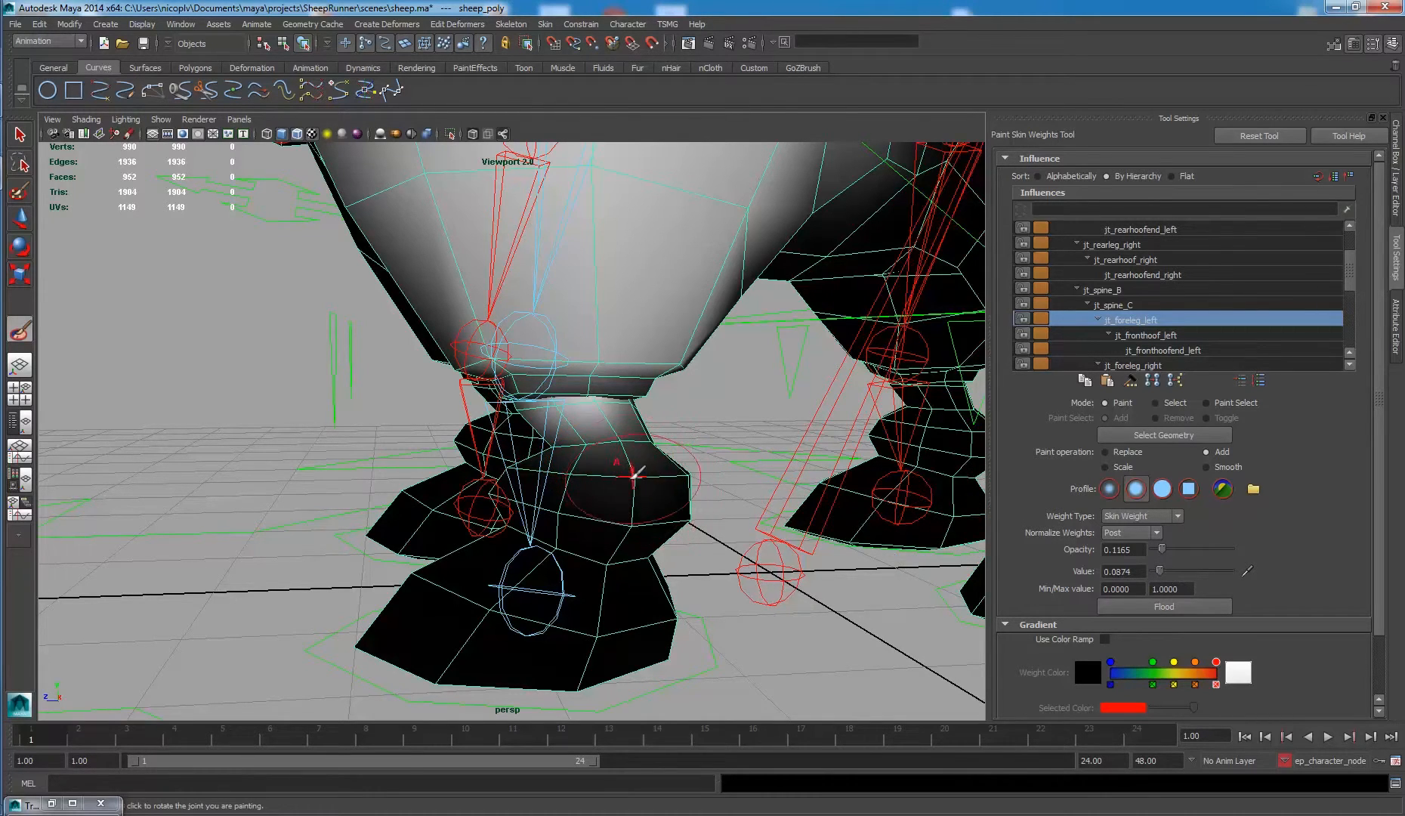
pyautogui.keyDown('alt'); pyautogui.moveTo(633, 474); pyautogui.dragTo(491, 487); pyautogui.keyUp('alt')
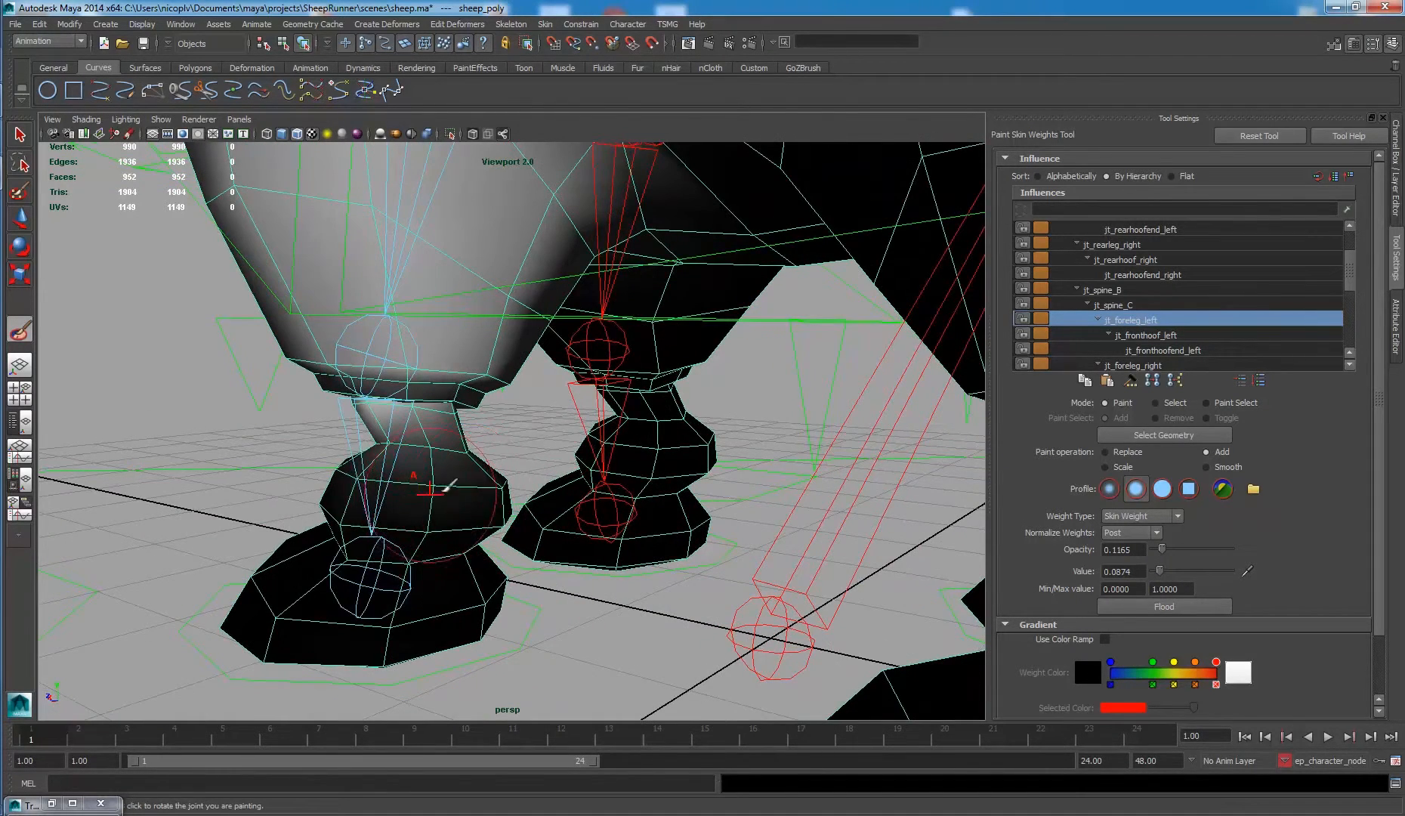
pyautogui.click(1173, 572)
# Add light jt_foreleg_left weights around the left front ankle on its inner, outer and front sides.
pyautogui.moveTo(372, 444)
pyautogui.keyDown('alt'); pyautogui.mouseDown()
pyautogui.moveTo(376, 462)
pyautogui.moveTo(331, 420)
pyautogui.moveTo(668, 436)
pyautogui.moveTo(411, 419)
pyautogui.moveTo(389, 475)
pyautogui.mouseUp(); pyautogui.keyUp('alt')
pyautogui.moveTo(389, 476)
pyautogui.keyDown('alt'); pyautogui.mouseDown()
pyautogui.moveTo(308, 446)
pyautogui.moveTo(298, 412)
pyautogui.mouseUp(); pyautogui.keyUp('alt')
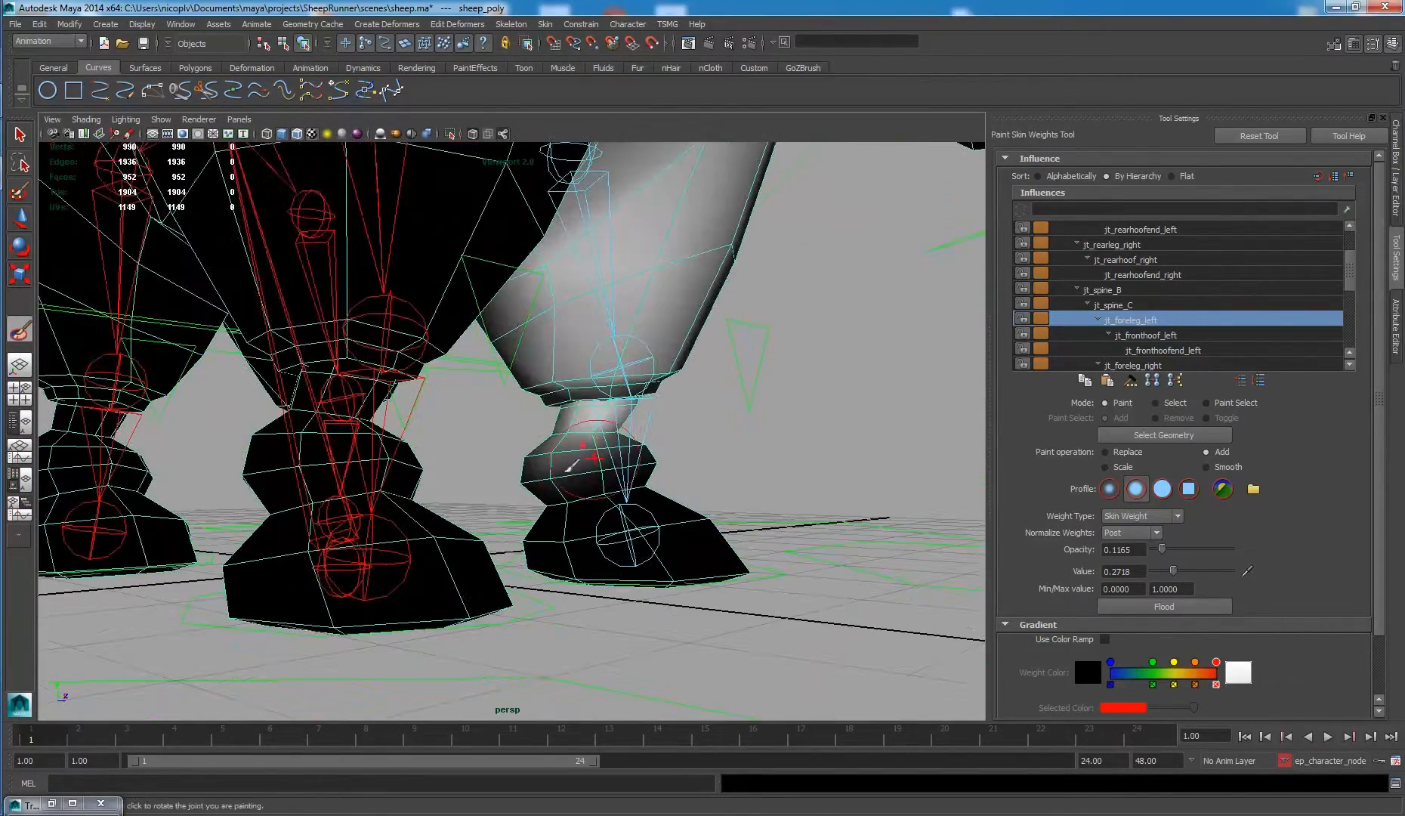
pyautogui.moveTo(593, 453)
pyautogui.mouseDown()
pyautogui.moveTo(633, 453)
pyautogui.moveTo(585, 480)
pyautogui.mouseUp()
pyautogui.keyDown('alt'); pyautogui.moveTo(529, 355); pyautogui.dragTo(215, 382); pyautogui.keyUp('alt')
pyautogui.moveTo(721, 466)
pyautogui.mouseDown()
pyautogui.moveTo(731, 458)
pyautogui.moveTo(559, 450)
pyautogui.mouseUp()
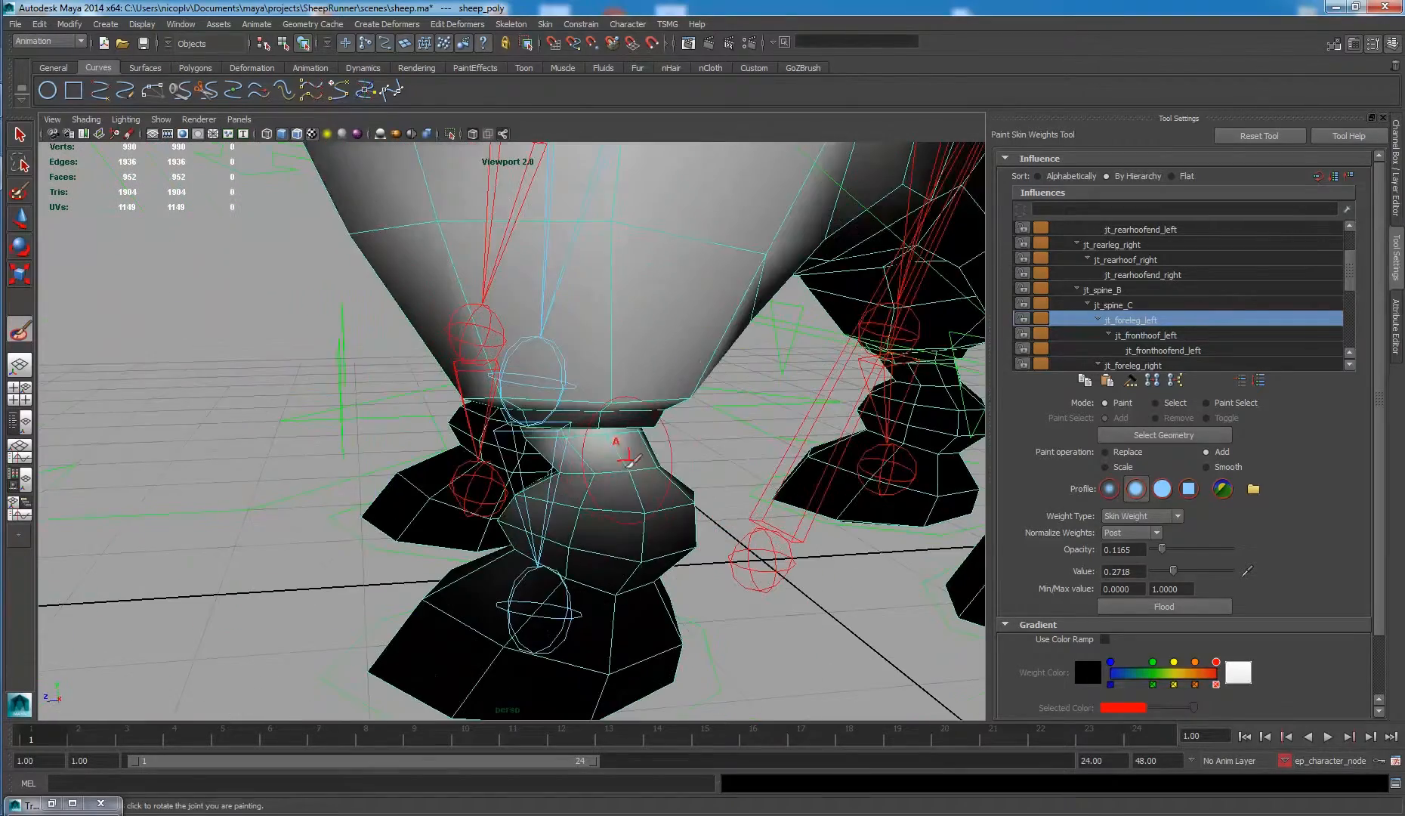
pyautogui.moveTo(619, 545)
pyautogui.mouseDown()
pyautogui.moveTo(659, 532)
pyautogui.moveTo(616, 529)
pyautogui.mouseUp()
pyautogui.moveTo(616, 528)
pyautogui.keyDown('alt'); pyautogui.mouseDown()
pyautogui.moveTo(612, 515)
pyautogui.moveTo(483, 504)
pyautogui.mouseUp(); pyautogui.keyUp('alt')
pyautogui.moveTo(457, 505)
pyautogui.mouseDown()
pyautogui.moveTo(480, 501)
pyautogui.moveTo(438, 457)
pyautogui.moveTo(442, 442)
pyautogui.mouseUp()
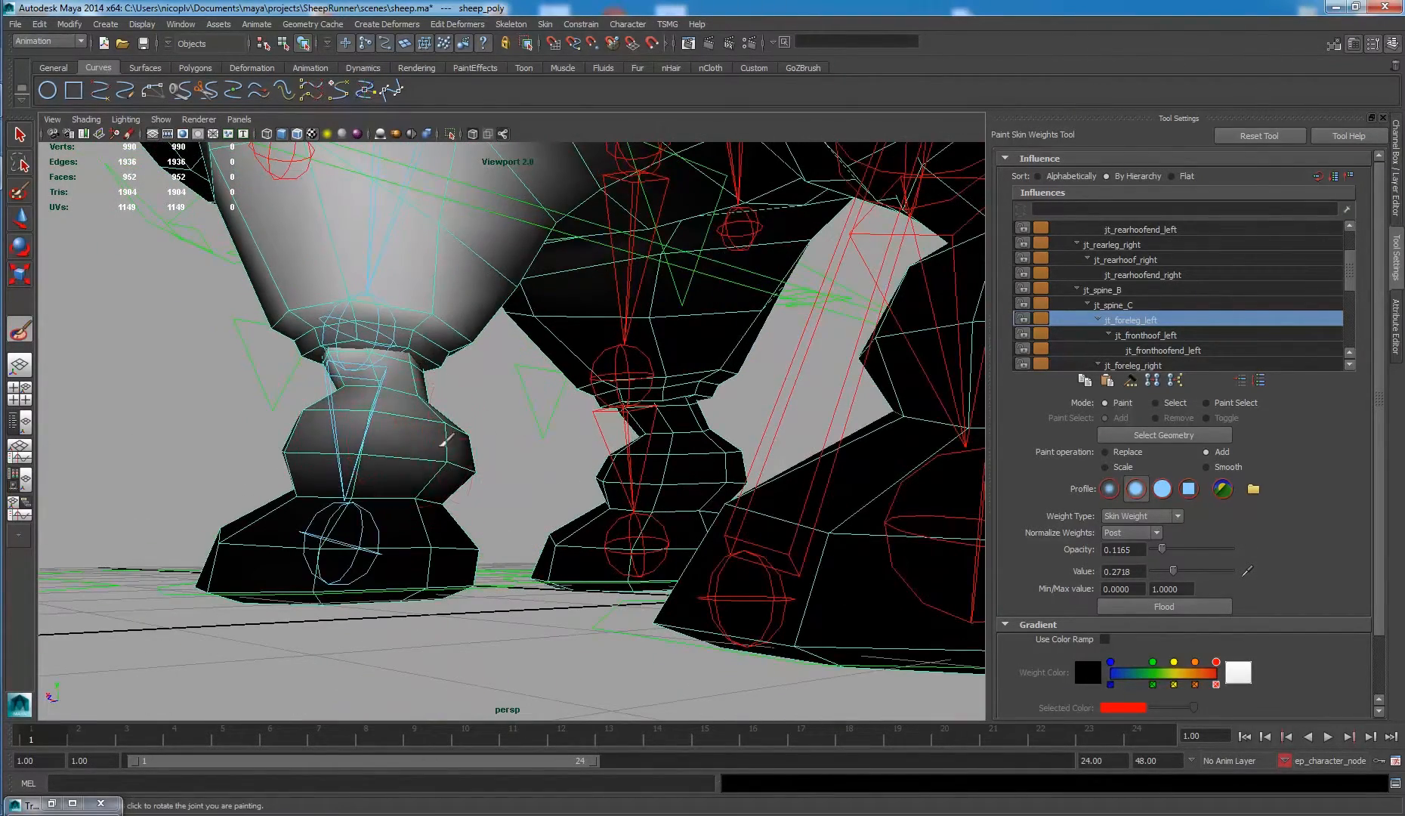
# Raise the brush opacity to 0.6699 and add stronger jt_foreleg_left weights around the narrow neck just below the left front leg.
pyautogui.moveTo(1161, 549); pyautogui.dragTo(1208, 548)
pyautogui.moveTo(355, 371); pyautogui.dragTo(532, 355)
pyautogui.moveTo(679, 393)
pyautogui.mouseDown()
pyautogui.moveTo(669, 408)
pyautogui.moveTo(657, 386)
pyautogui.moveTo(642, 408)
pyautogui.moveTo(731, 395)
pyautogui.mouseUp()
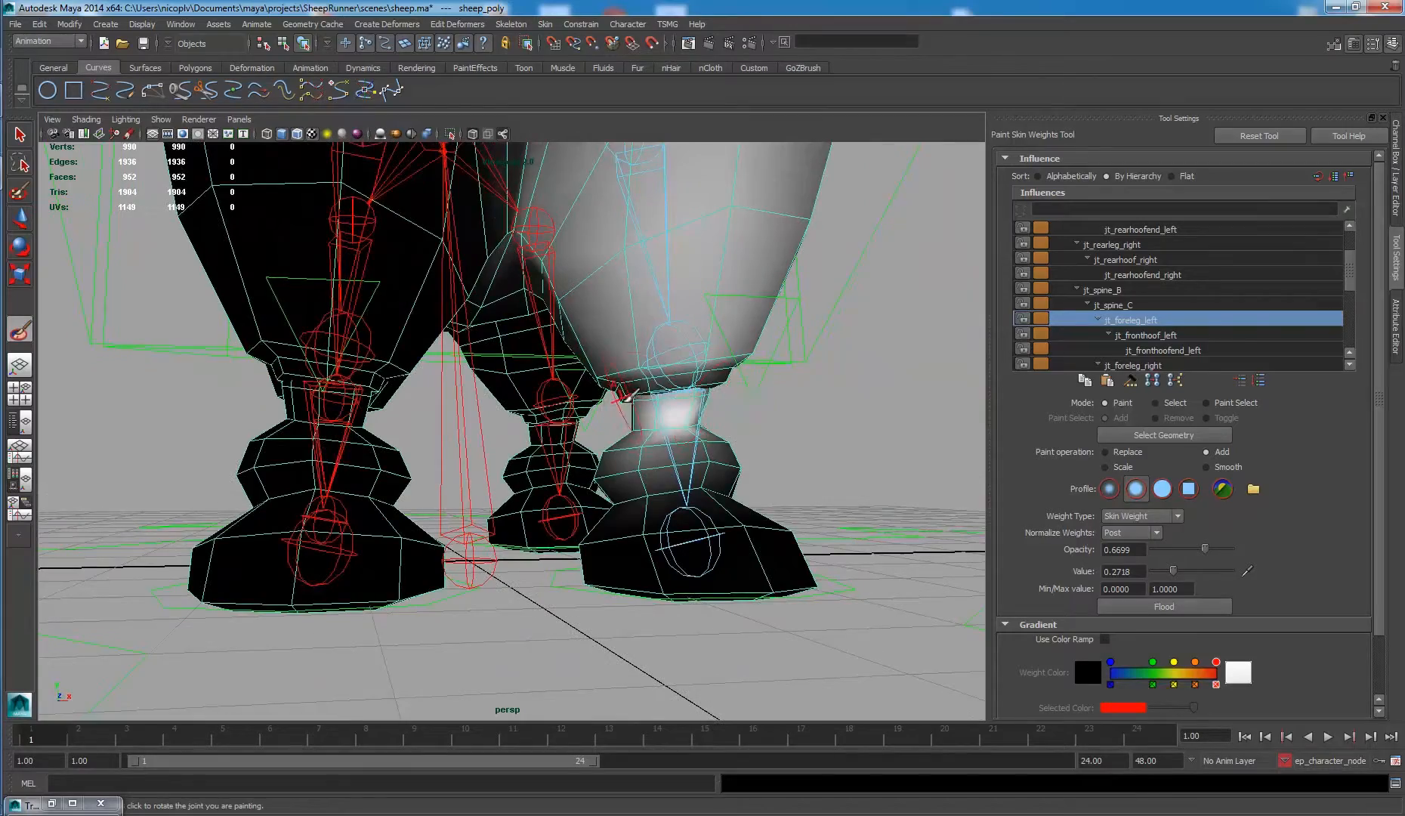
pyautogui.moveTo(625, 393)
pyautogui.keyDown('alt'); pyautogui.mouseDown()
pyautogui.moveTo(305, 341)
pyautogui.moveTo(357, 389)
pyautogui.mouseUp(); pyautogui.keyUp('alt')
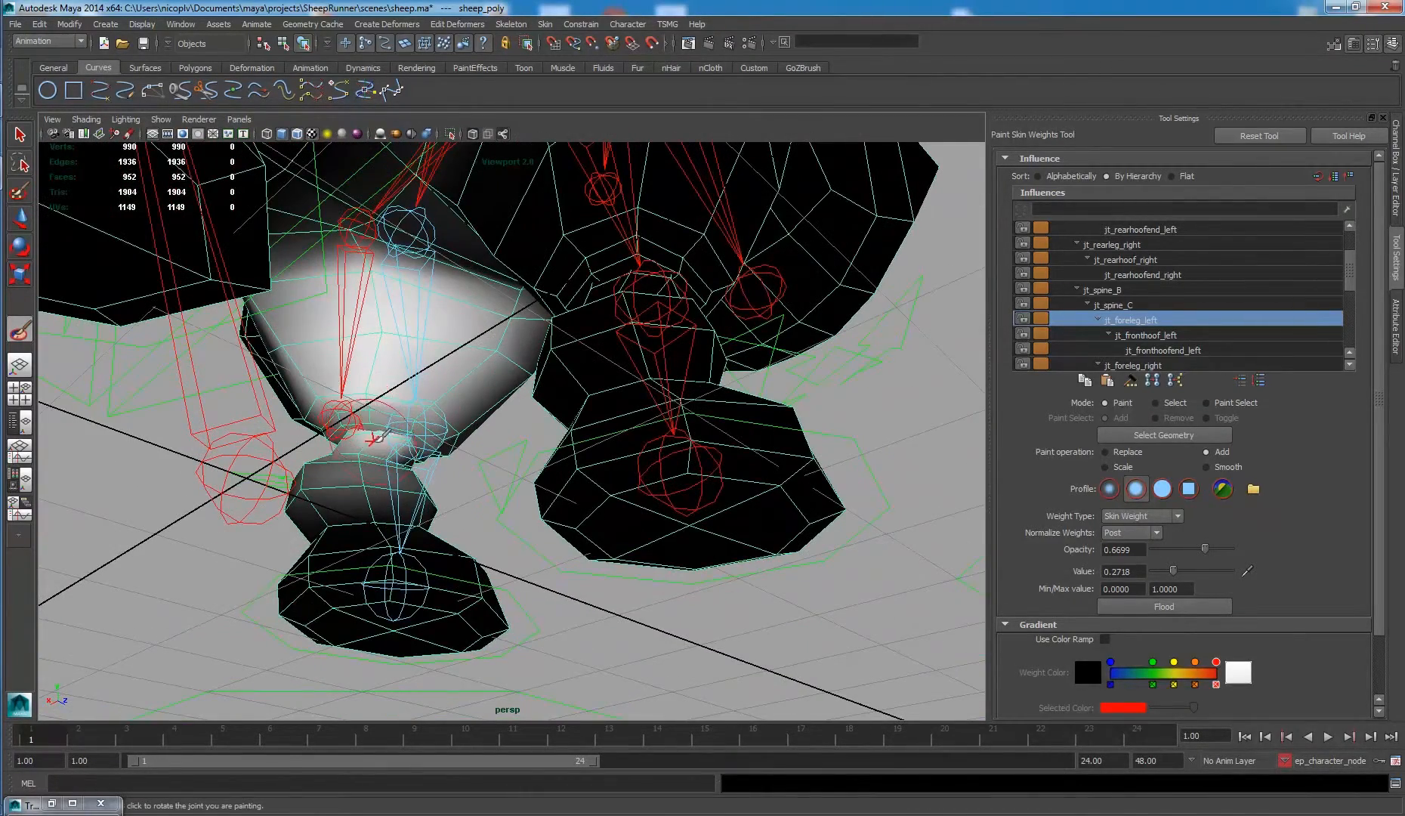
pyautogui.keyDown('alt'); pyautogui.moveTo(469, 439); pyautogui.dragTo(332, 378); pyautogui.keyUp('alt')
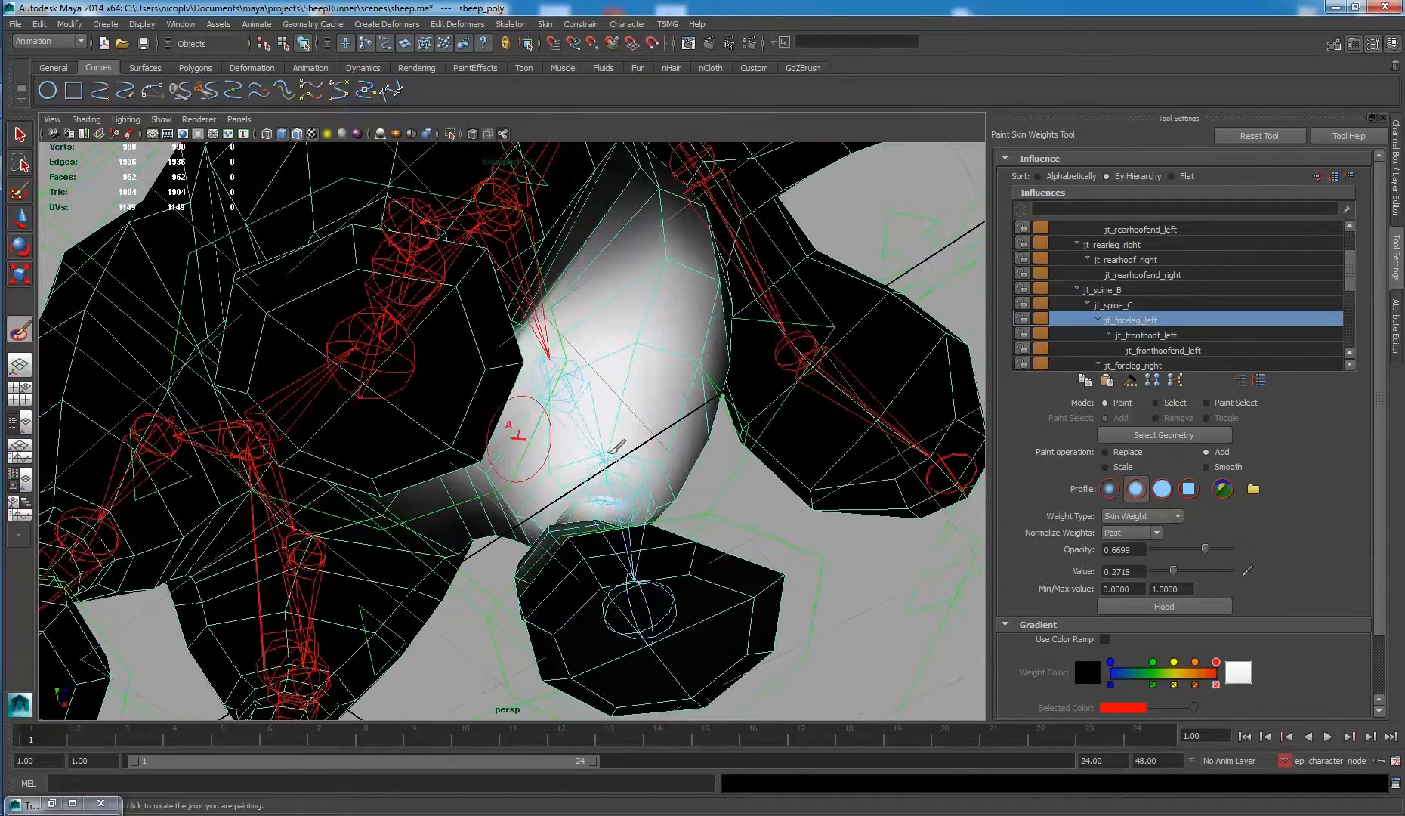
pyautogui.keyDown('alt'); pyautogui.moveTo(686, 475); pyautogui.dragTo(700, 355); pyautogui.keyUp('alt')
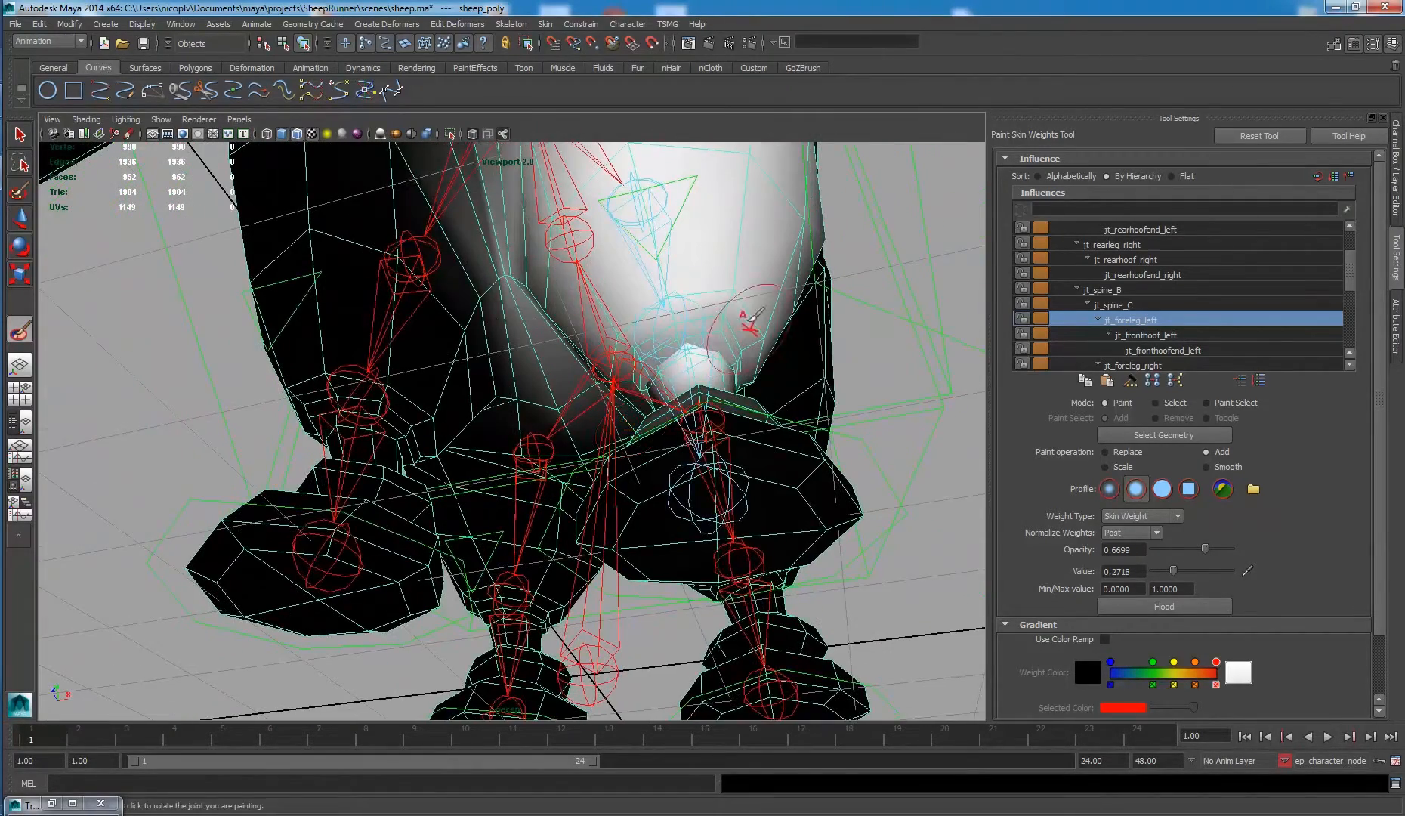
pyautogui.keyDown('alt'); pyautogui.moveTo(746, 320); pyautogui.dragTo(640, 324, button='right'); pyautogui.keyUp('alt')
pyautogui.keyDown('alt'); pyautogui.moveTo(641, 323); pyautogui.dragTo(529, 589); pyautogui.keyUp('alt')
# Rotate and move ctrl_fronthoof_left to bend the left front hoof backwards and inspect the deformed leg mesh.
pyautogui.press('q')
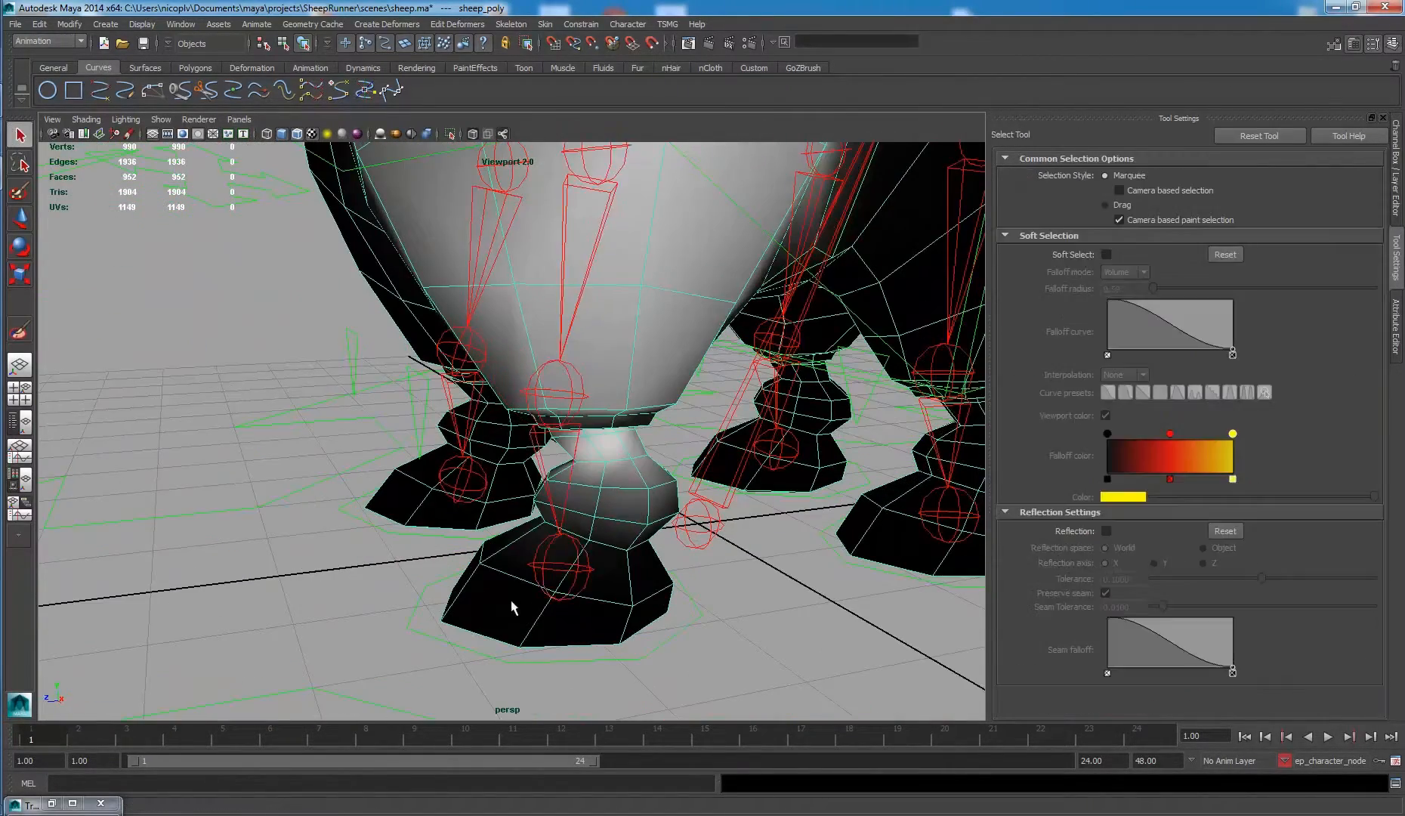
pyautogui.click(623, 659)
pyautogui.press('e')
pyautogui.keyDown('alt'); pyautogui.moveTo(622, 589); pyautogui.dragTo(470, 471); pyautogui.keyUp('alt')
pyautogui.press('w')
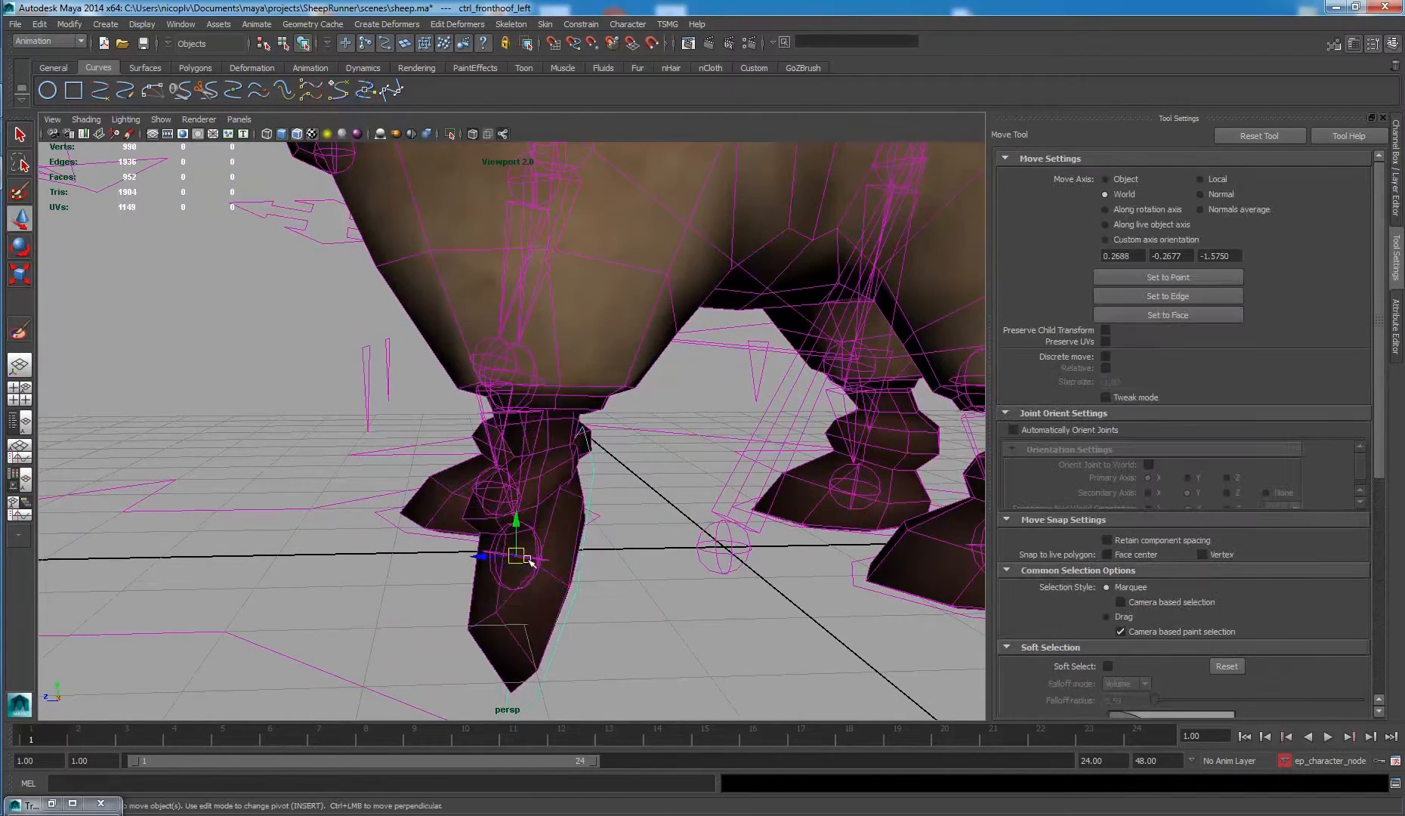
pyautogui.moveTo(617, 535); pyautogui.dragTo(598, 461)
pyautogui.press('e')
pyautogui.press('w')
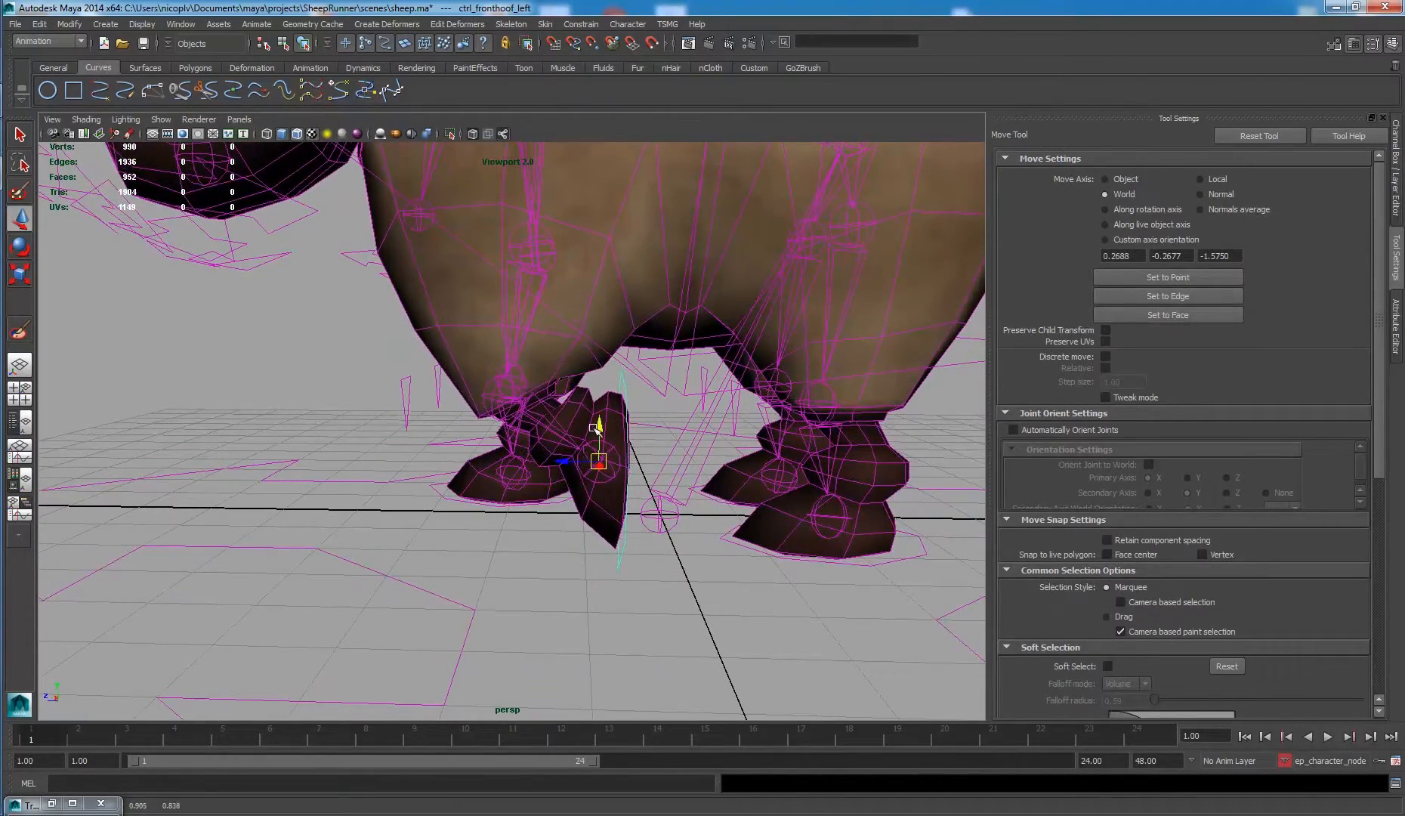
pyautogui.click(596, 363)
pyautogui.keyDown('alt'); pyautogui.moveTo(596, 363); pyautogui.dragTo(674, 373, button='right'); pyautogui.keyUp('alt')
pyautogui.keyDown('alt'); pyautogui.moveTo(674, 373); pyautogui.dragTo(682, 370); pyautogui.keyUp('alt')
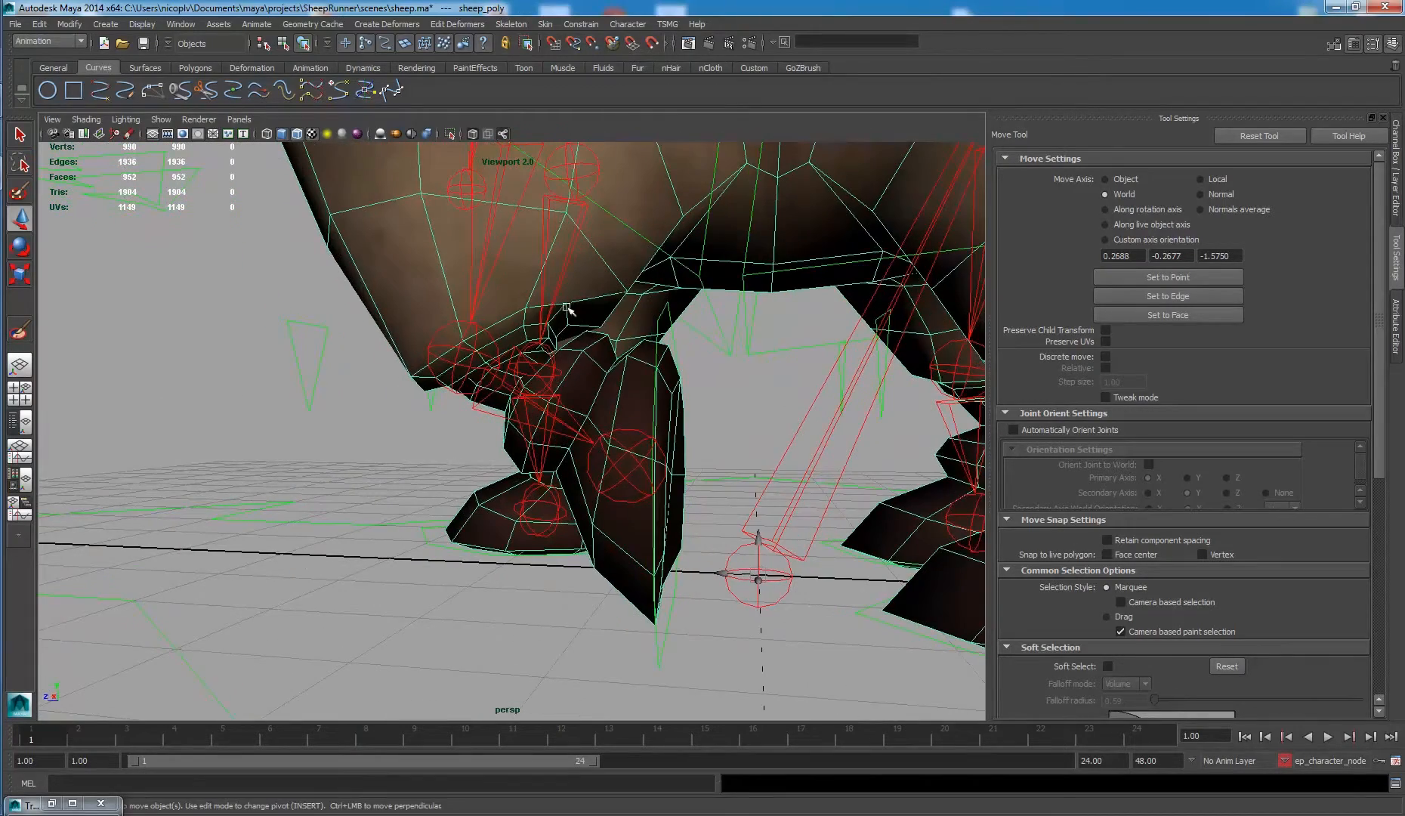
pyautogui.keyDown('alt'); pyautogui.moveTo(578, 340); pyautogui.dragTo(610, 333); pyautogui.keyUp('alt')
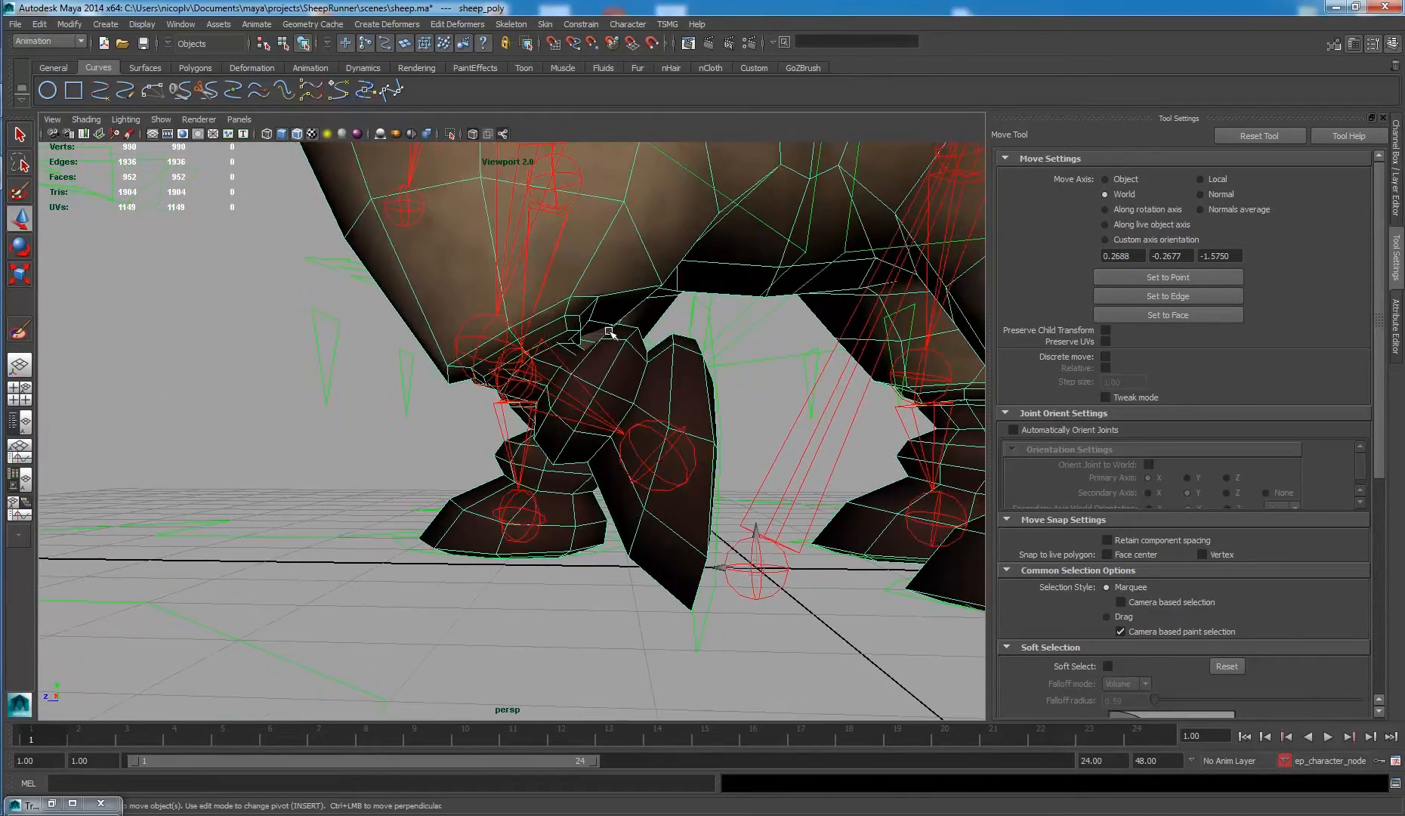
# Reset all translate and rotate values of ctrl_fronthoof_left to 0.
pyautogui.click(711, 325)
pyautogui.keyDown('alt'); pyautogui.moveTo(710, 325); pyautogui.dragTo(881, 357); pyautogui.keyUp('alt')
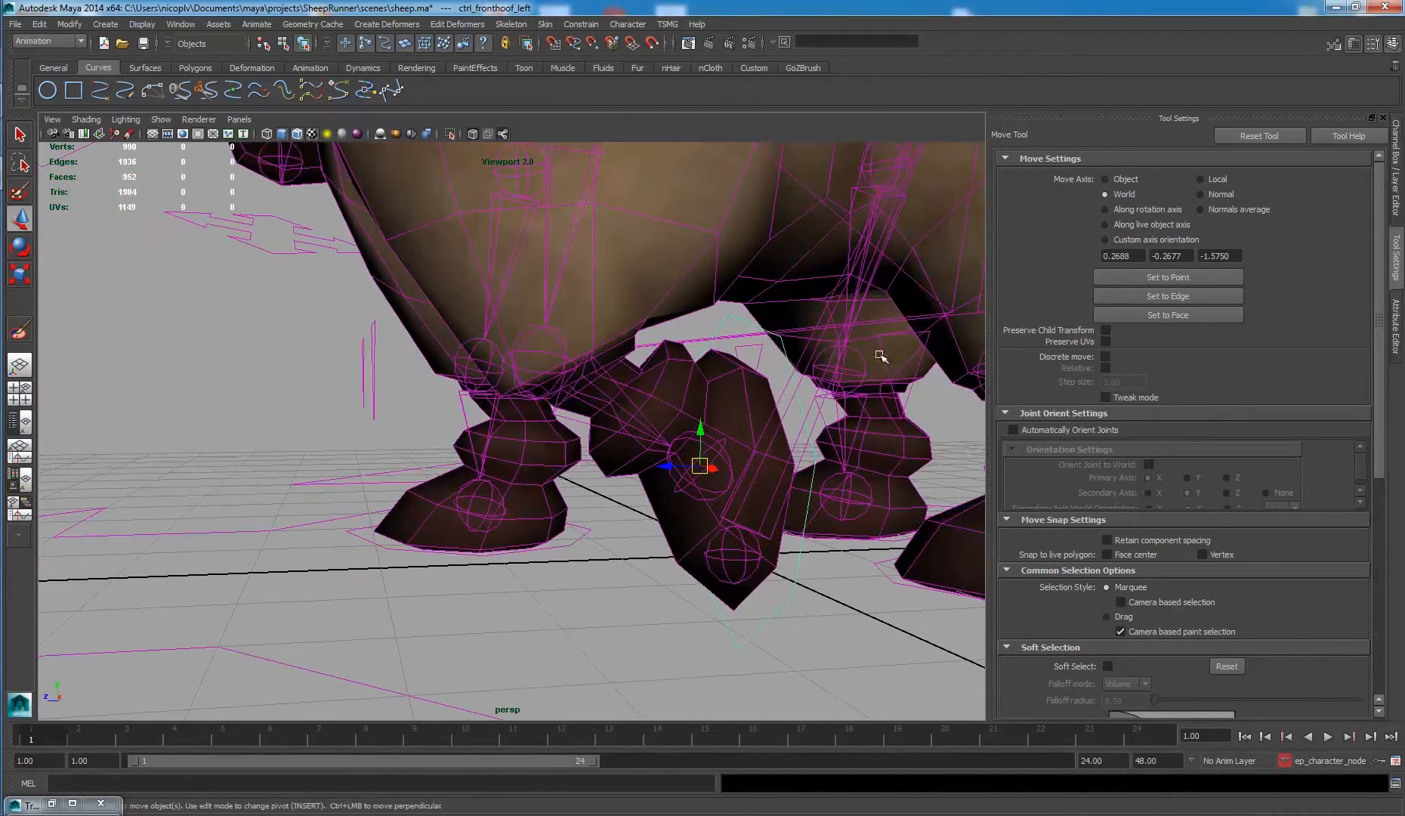
pyautogui.click(1390, 198)
pyautogui.moveTo(1356, 179); pyautogui.dragTo(1356, 239)
pyautogui.write('0')
pyautogui.press('Return')
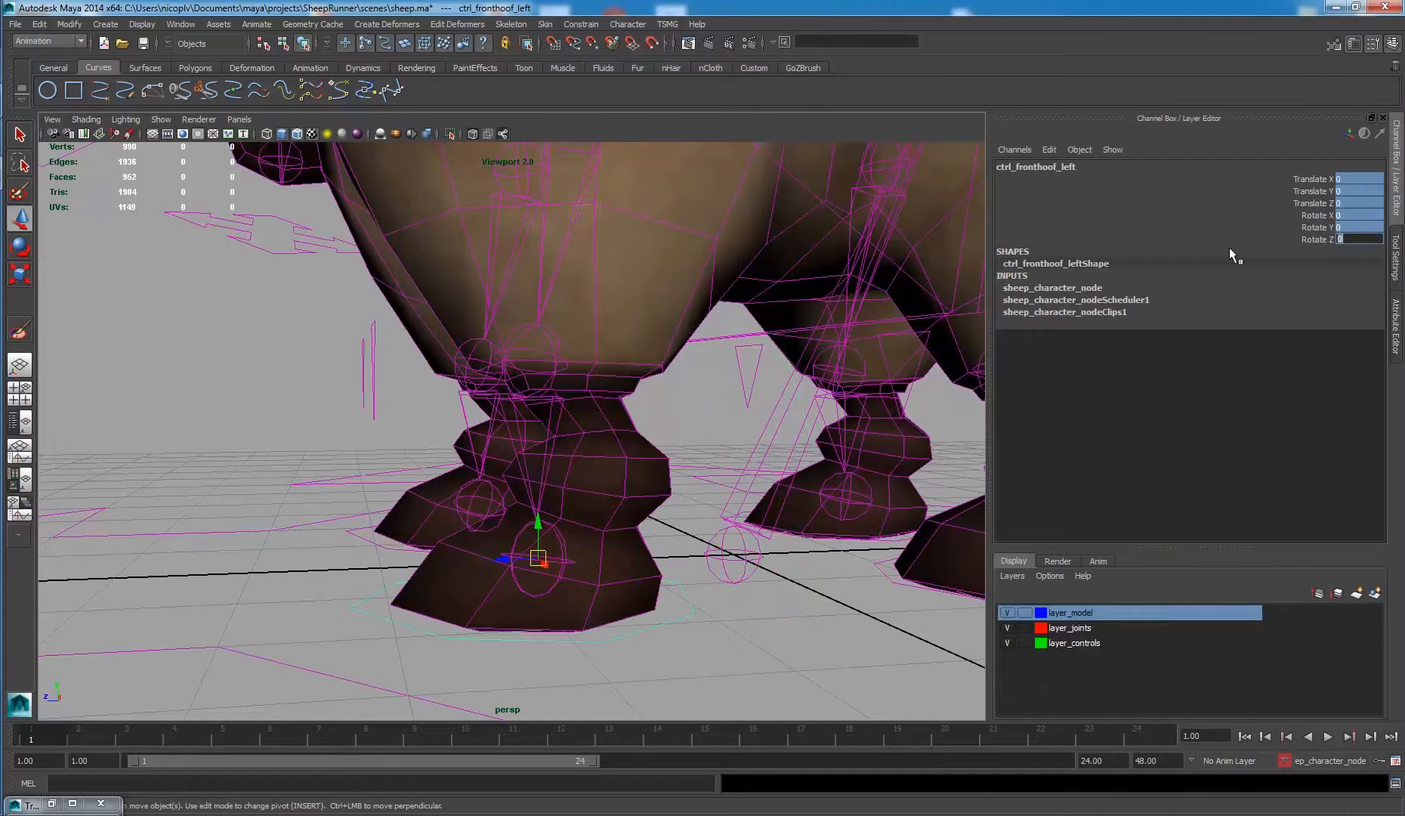
# Select the sheep mesh, reopen the Paint Skin Weights tool and choose the jt_fronthoof_left influence.
pyautogui.click(560, 365)
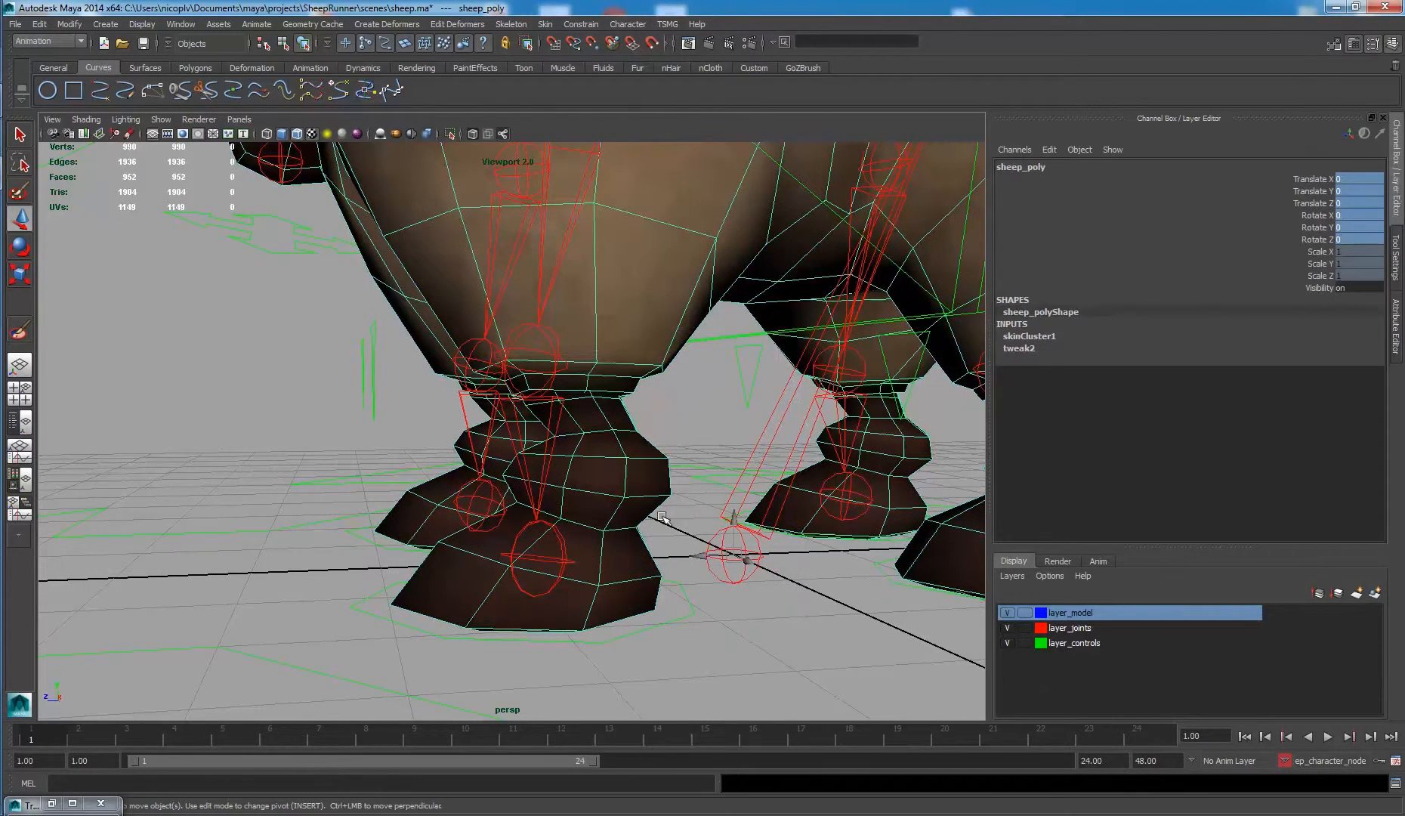
pyautogui.click(549, 425)
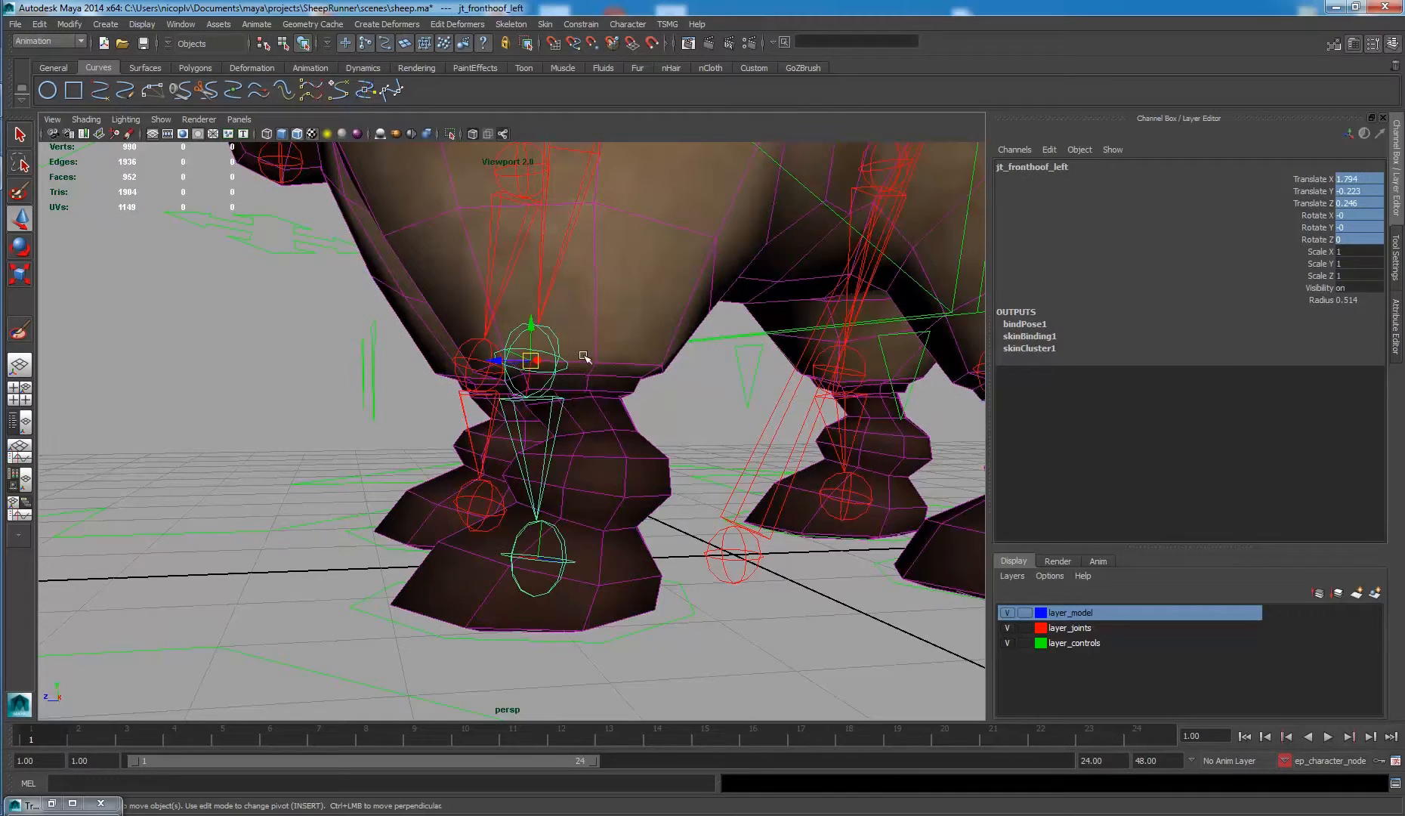
pyautogui.click(596, 384)
pyautogui.click(29, 333)
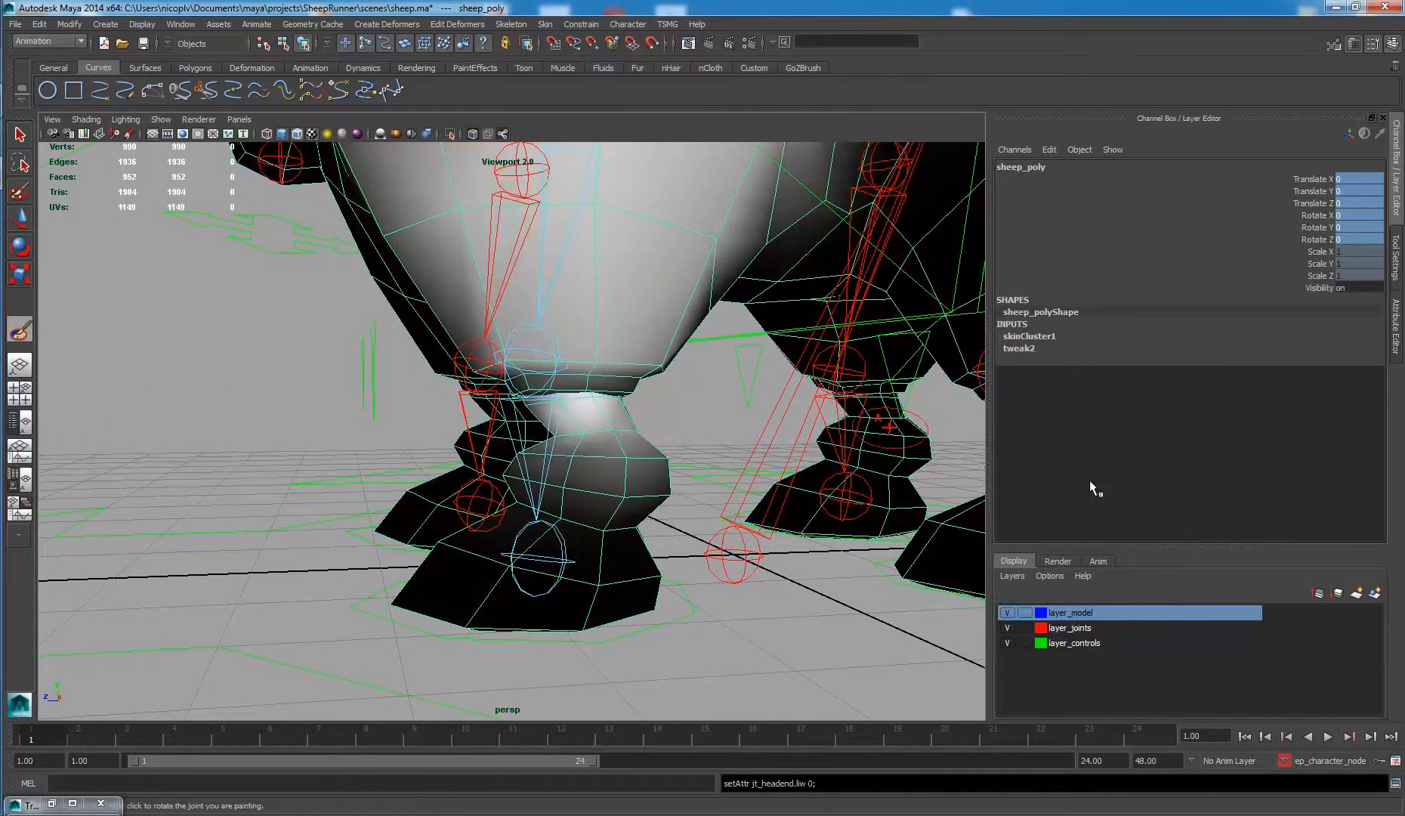
pyautogui.click(1396, 261)
pyautogui.scroll(-5, 1198, 356)
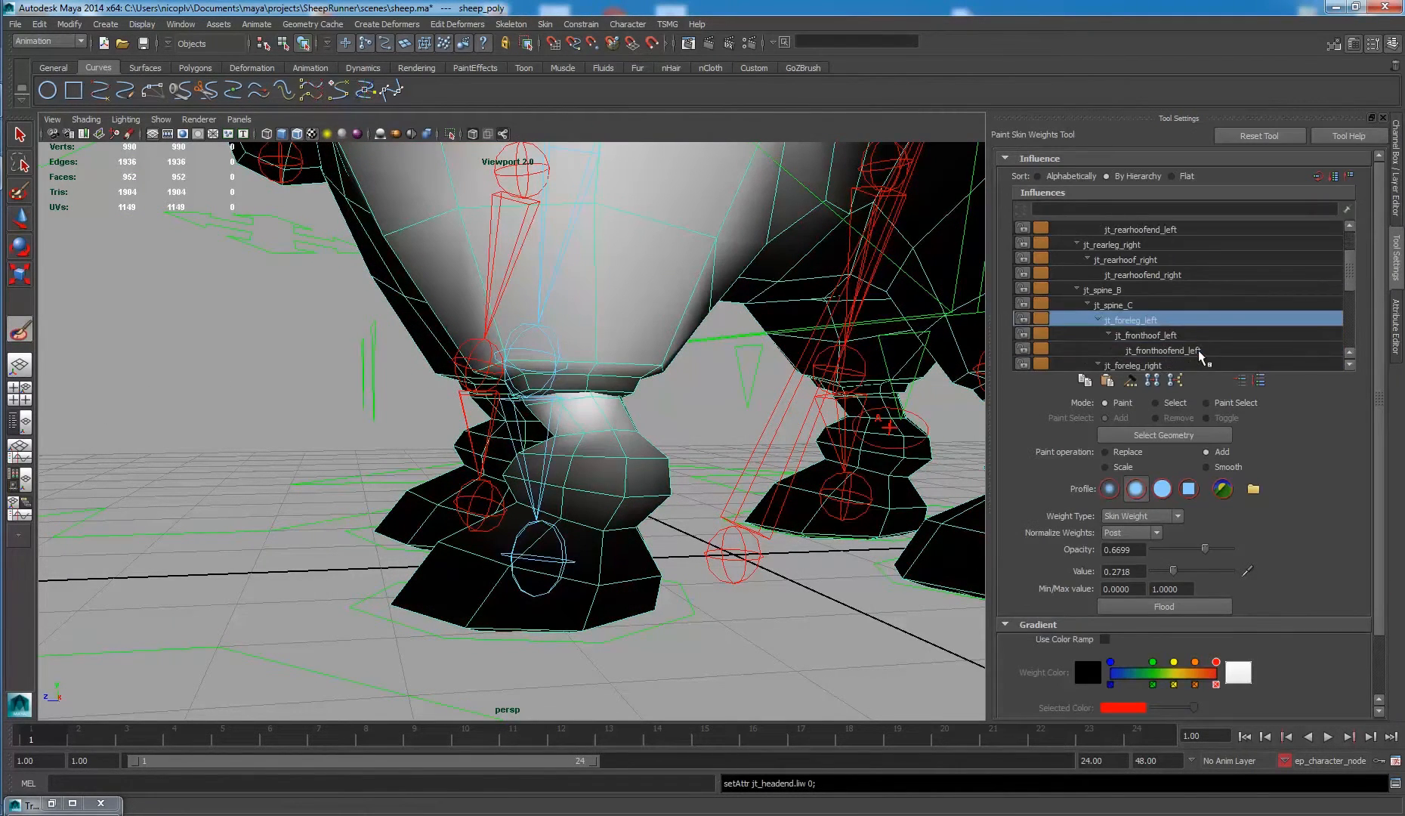
pyautogui.click(1152, 322)
# Set the brush to Replace with opacity 0.2427 and value 0.0680 for the area above the left front ankle.
pyautogui.keyDown('alt'); pyautogui.moveTo(632, 431); pyautogui.dragTo(636, 402); pyautogui.keyUp('alt')
pyautogui.scroll(3, 636, 402)
pyautogui.keyDown('alt'); pyautogui.moveTo(636, 402); pyautogui.dragTo(640, 436, button='middle'); pyautogui.keyUp('alt')
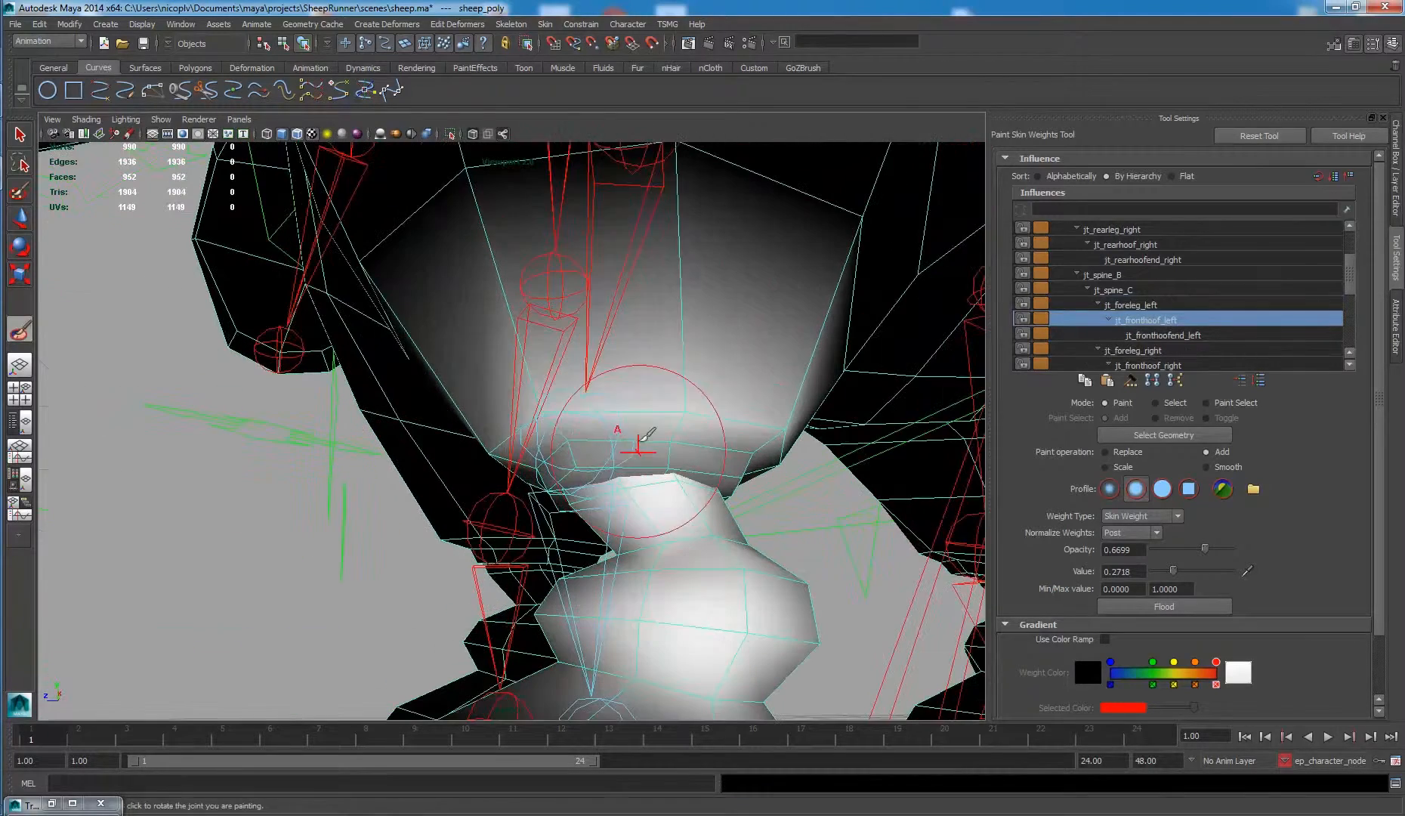
pyautogui.click(1121, 453)
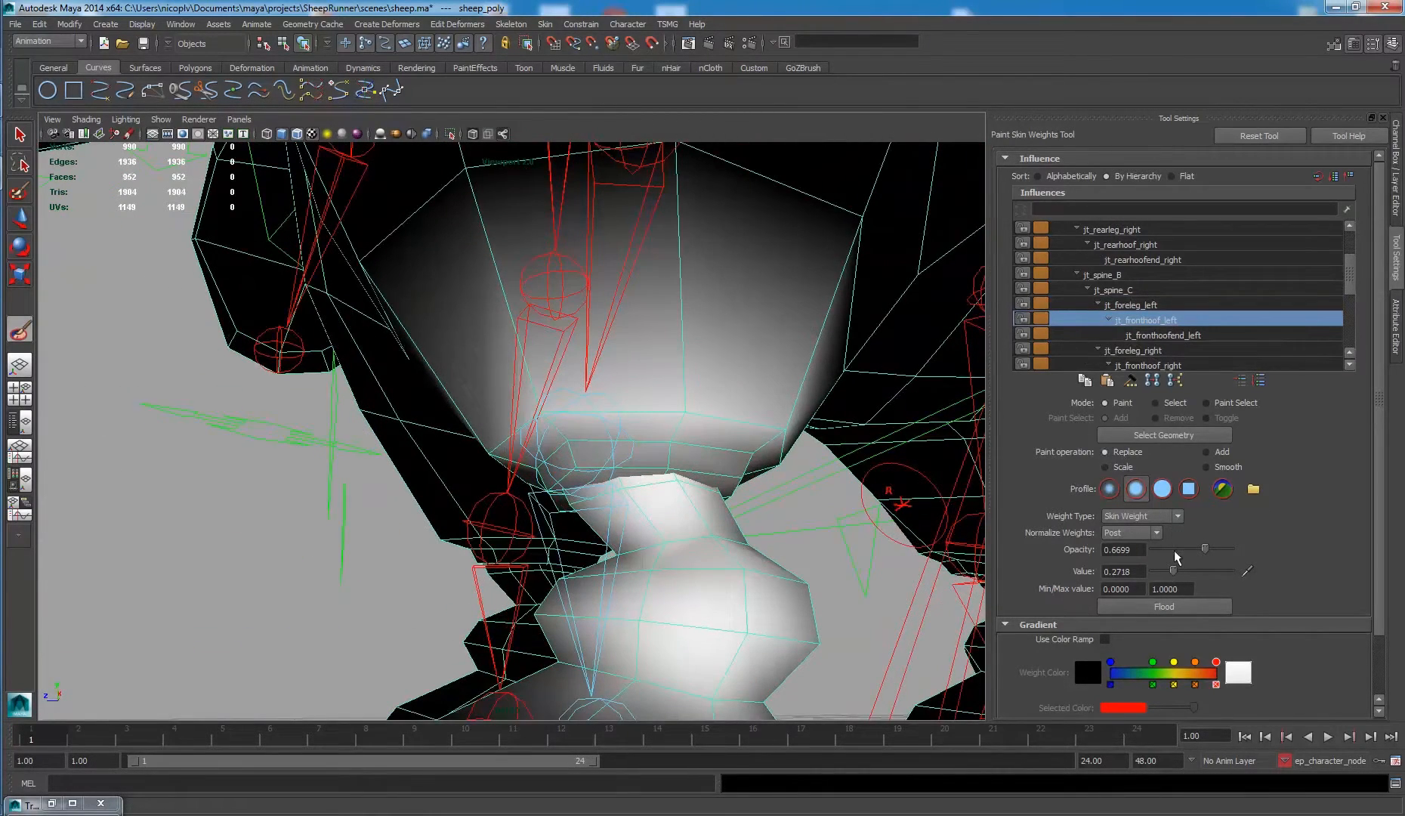
pyautogui.click(1173, 549)
pyautogui.moveTo(1176, 571)
pyautogui.mouseDown()
pyautogui.moveTo(1161, 577)
pyautogui.moveTo(1170, 549)
pyautogui.mouseUp()
# Reduce the jt_fronthoof_left weights around the lower leg rim and narrow neck, undoing one stray stroke.
pyautogui.moveTo(680, 435)
pyautogui.mouseDown()
pyautogui.moveTo(659, 401)
pyautogui.moveTo(624, 438)
pyautogui.moveTo(763, 452)
pyautogui.mouseUp()
pyautogui.keyDown('alt'); pyautogui.moveTo(759, 450); pyautogui.dragTo(484, 385); pyautogui.keyUp('alt')
pyautogui.moveTo(401, 361)
pyautogui.mouseDown()
pyautogui.moveTo(503, 395)
pyautogui.moveTo(495, 380)
pyautogui.moveTo(386, 361)
pyautogui.moveTo(378, 393)
pyautogui.mouseUp()
pyautogui.moveTo(408, 484)
pyautogui.mouseDown()
pyautogui.moveTo(423, 521)
pyautogui.moveTo(457, 516)
pyautogui.moveTo(288, 477)
pyautogui.moveTo(580, 439)
pyautogui.moveTo(589, 423)
pyautogui.moveTo(538, 527)
pyautogui.moveTo(551, 521)
pyautogui.mouseUp()
pyautogui.moveTo(604, 423)
pyautogui.mouseDown()
pyautogui.moveTo(678, 439)
pyautogui.moveTo(627, 486)
pyautogui.moveTo(541, 501)
pyautogui.moveTo(619, 513)
pyautogui.moveTo(547, 491)
pyautogui.moveTo(454, 494)
pyautogui.moveTo(491, 522)
pyautogui.moveTo(484, 483)
pyautogui.moveTo(537, 490)
pyautogui.moveTo(366, 480)
pyautogui.moveTo(575, 506)
pyautogui.moveTo(605, 491)
pyautogui.moveTo(782, 493)
pyautogui.mouseUp()
pyautogui.hotkey('ctrl', 'z')
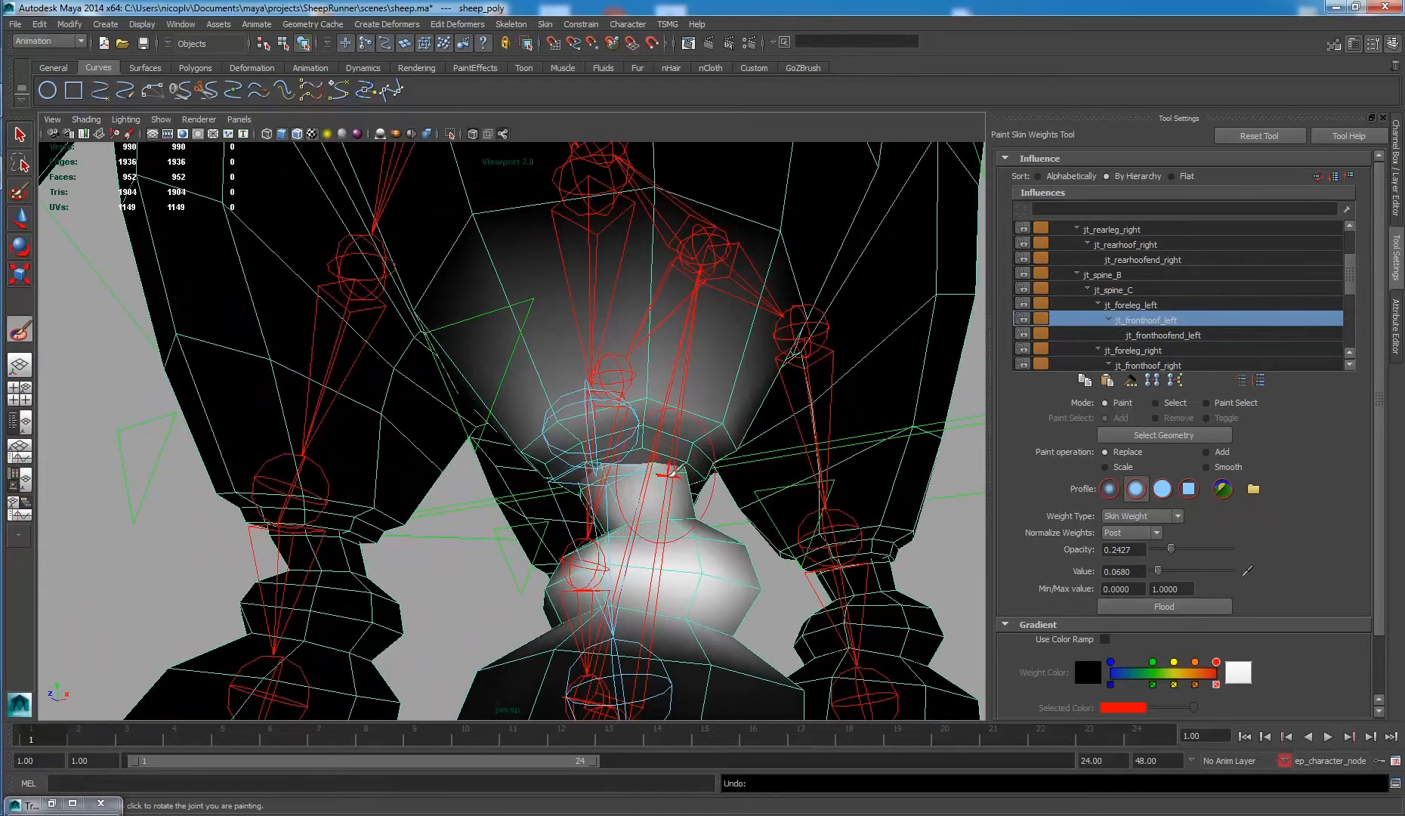
pyautogui.moveTo(670, 475); pyautogui.dragTo(706, 491)
pyautogui.scroll(-3, 706, 491)
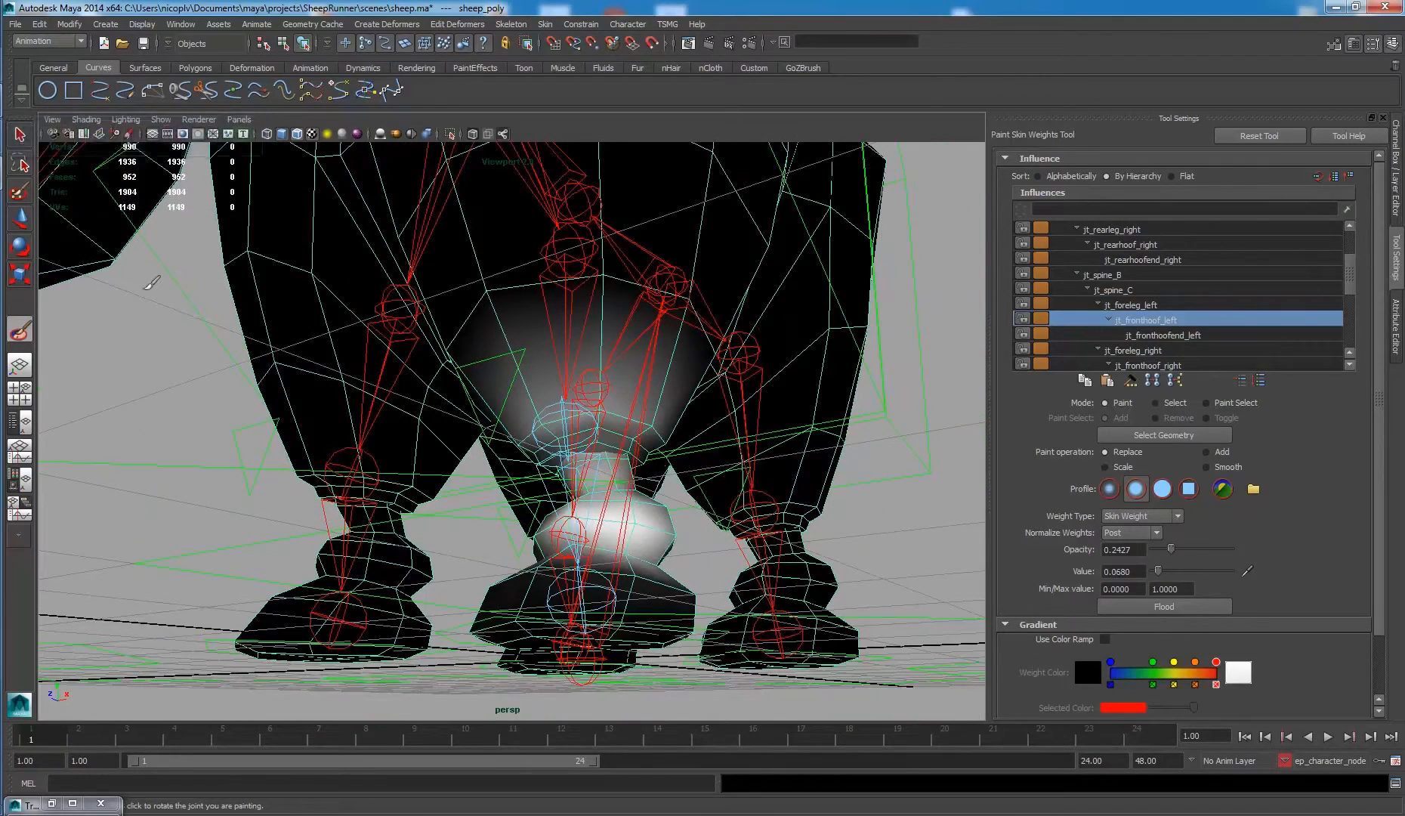
# Select ctrl_fronthoof_left and rotate and move it to test how the repainted left front ankle deforms.
pyautogui.click(21, 135)
pyautogui.moveTo(793, 453)
pyautogui.keyDown('alt'); pyautogui.mouseDown()
pyautogui.moveTo(816, 522)
pyautogui.moveTo(730, 533)
pyautogui.moveTo(713, 581)
pyautogui.moveTo(665, 568)
pyautogui.mouseUp(); pyautogui.keyUp('alt')
pyautogui.click(618, 550)
pyautogui.press('w')
pyautogui.press('e')
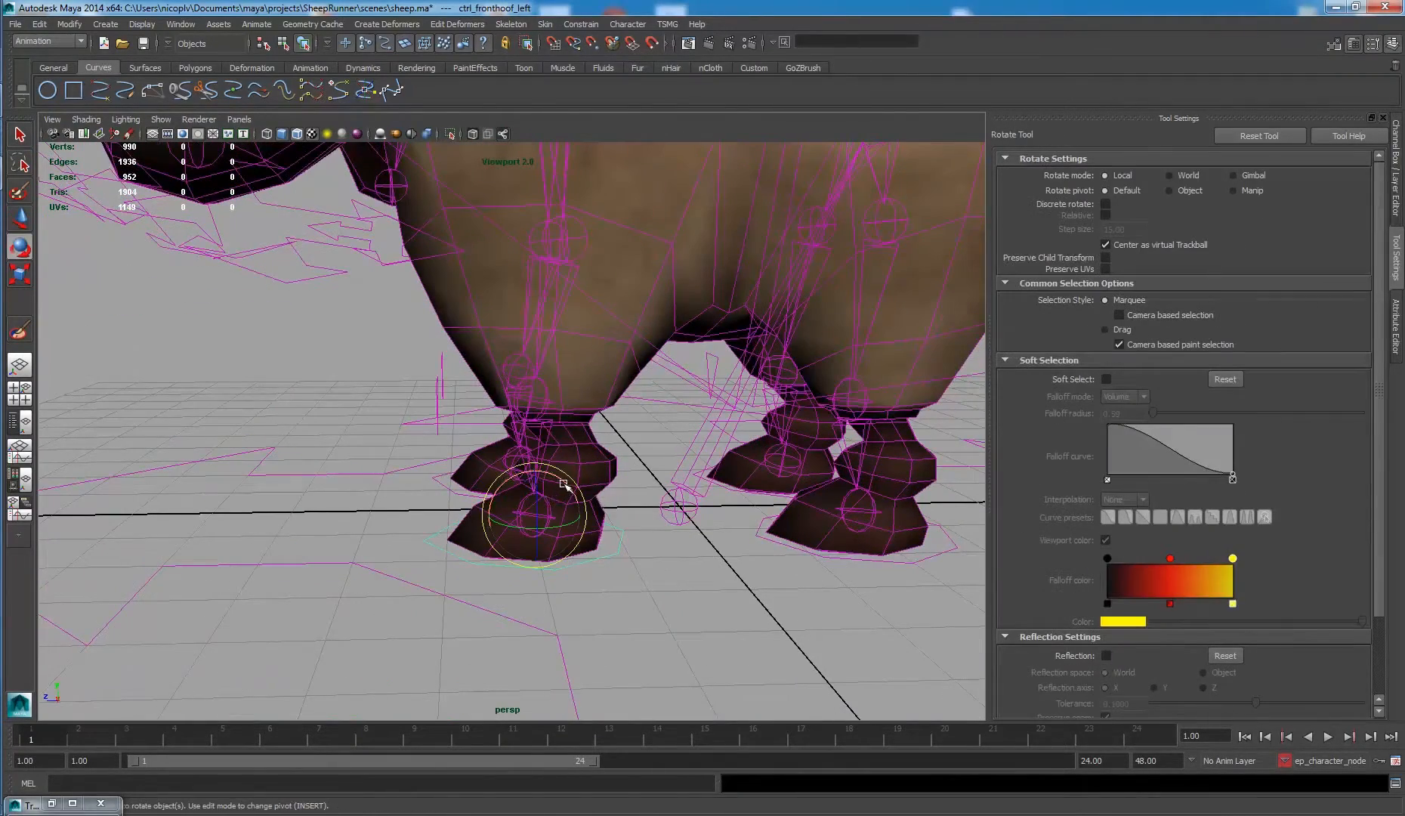
pyautogui.moveTo(564, 485); pyautogui.dragTo(625, 450)
pyautogui.press('w')
pyautogui.press('e')
pyautogui.press('w')
pyautogui.moveTo(625, 450)
pyautogui.keyDown('alt'); pyautogui.mouseDown()
pyautogui.moveTo(704, 452)
pyautogui.moveTo(610, 431)
pyautogui.mouseUp(); pyautogui.keyUp('alt')
pyautogui.press('e')
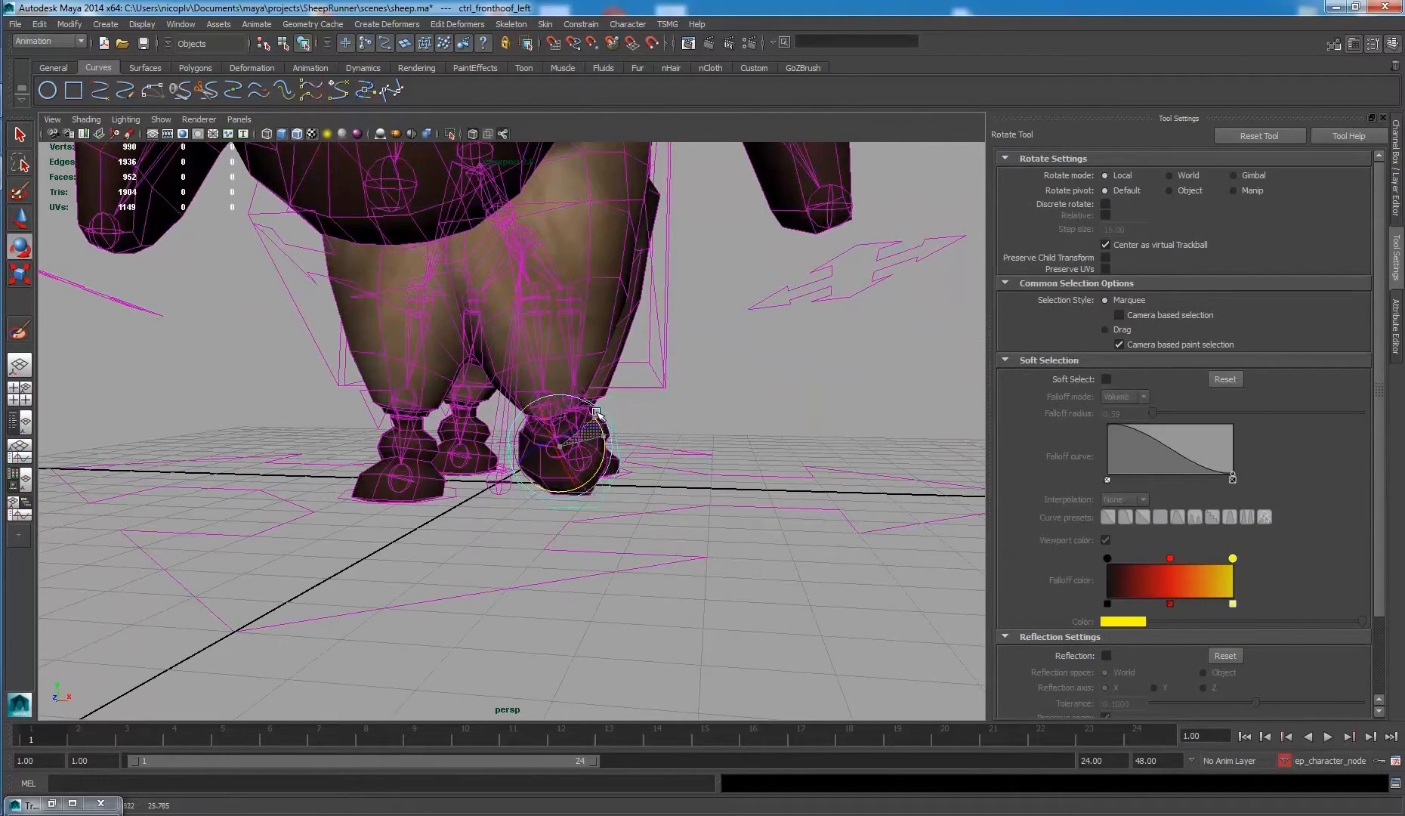
# Move the left front hoof control forward into a raised step pose and undo the last adjustment.
pyautogui.keyDown('alt'); pyautogui.moveTo(635, 434); pyautogui.dragTo(498, 433); pyautogui.keyUp('alt')
pyautogui.press('w')
pyautogui.press('e')
pyautogui.press('w')
pyautogui.keyDown('alt'); pyautogui.moveTo(498, 434); pyautogui.dragTo(635, 454, button='middle'); pyautogui.keyUp('alt')
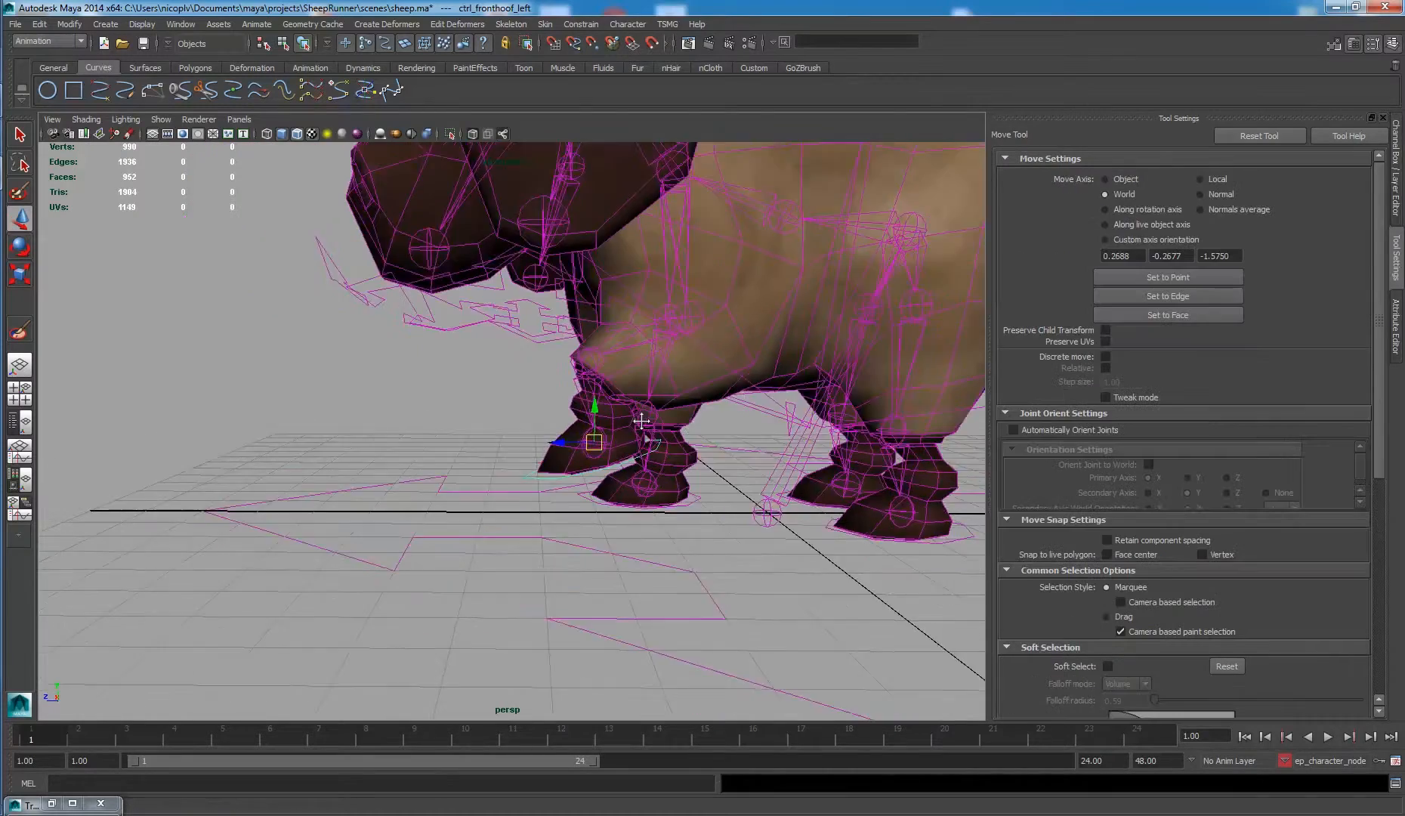
pyautogui.keyDown('alt'); pyautogui.moveTo(635, 455); pyautogui.dragTo(678, 434, button='right'); pyautogui.keyUp('alt')
pyautogui.keyDown('alt'); pyautogui.moveTo(650, 442); pyautogui.dragTo(627, 475); pyautogui.keyUp('alt')
pyautogui.hotkey('ctrl', 'z')
# Select ctrl_frontknee_left and examine the raised left front leg from the side and front.
pyautogui.keyDown('alt'); pyautogui.moveTo(635, 474); pyautogui.dragTo(805, 481, button='right'); pyautogui.keyUp('alt')
pyautogui.keyDown('alt'); pyautogui.moveTo(805, 481); pyautogui.dragTo(982, 483); pyautogui.keyUp('alt')
pyautogui.keyDown('alt'); pyautogui.moveTo(725, 472); pyautogui.dragTo(355, 332); pyautogui.keyUp('alt')
pyautogui.scroll(2, 618, 446)
pyautogui.click(342, 367)
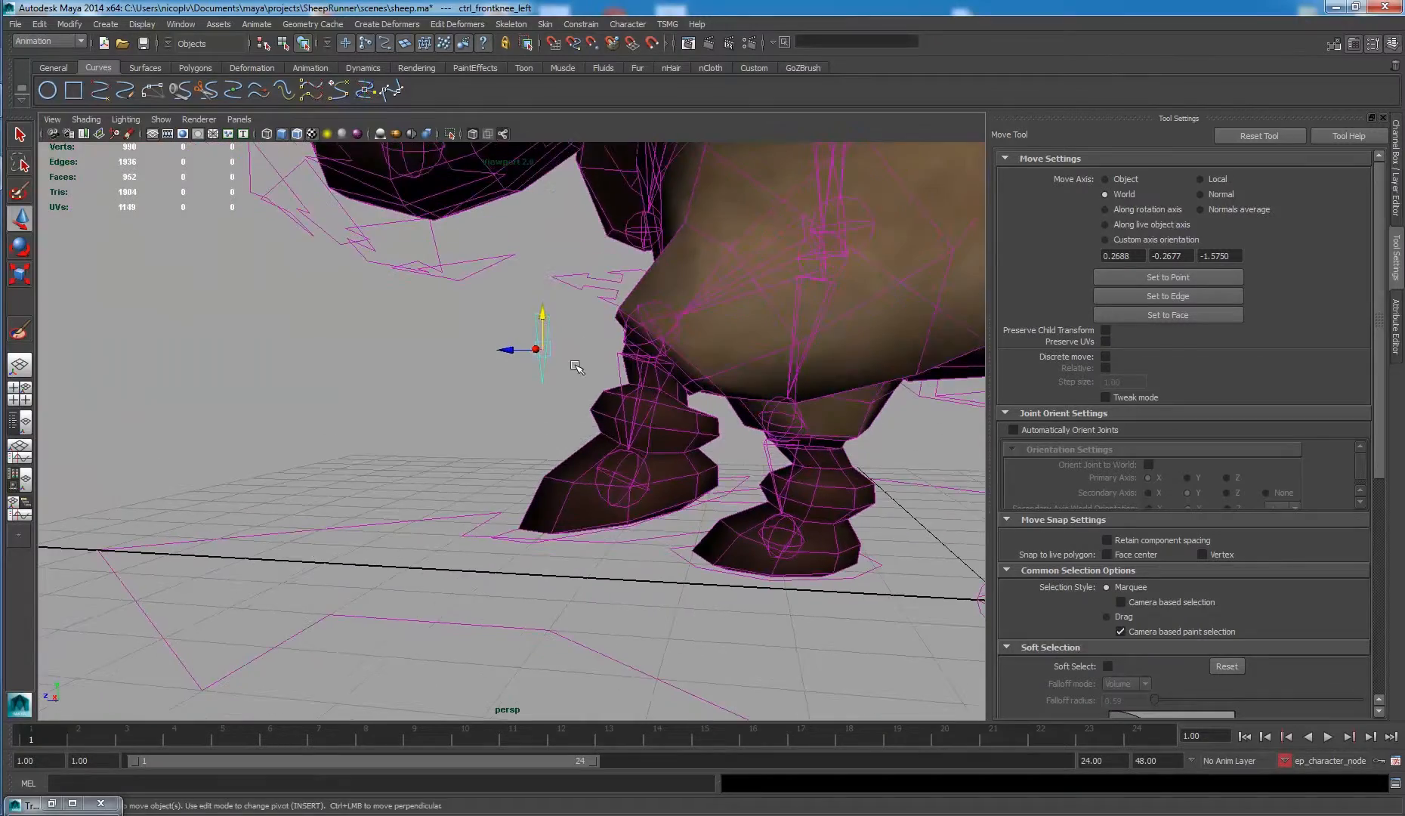
pyautogui.click(576, 368)
pyautogui.scroll(-3, 576, 368)
pyautogui.keyDown('alt'); pyautogui.moveTo(575, 367); pyautogui.dragTo(627, 389); pyautogui.keyUp('alt')
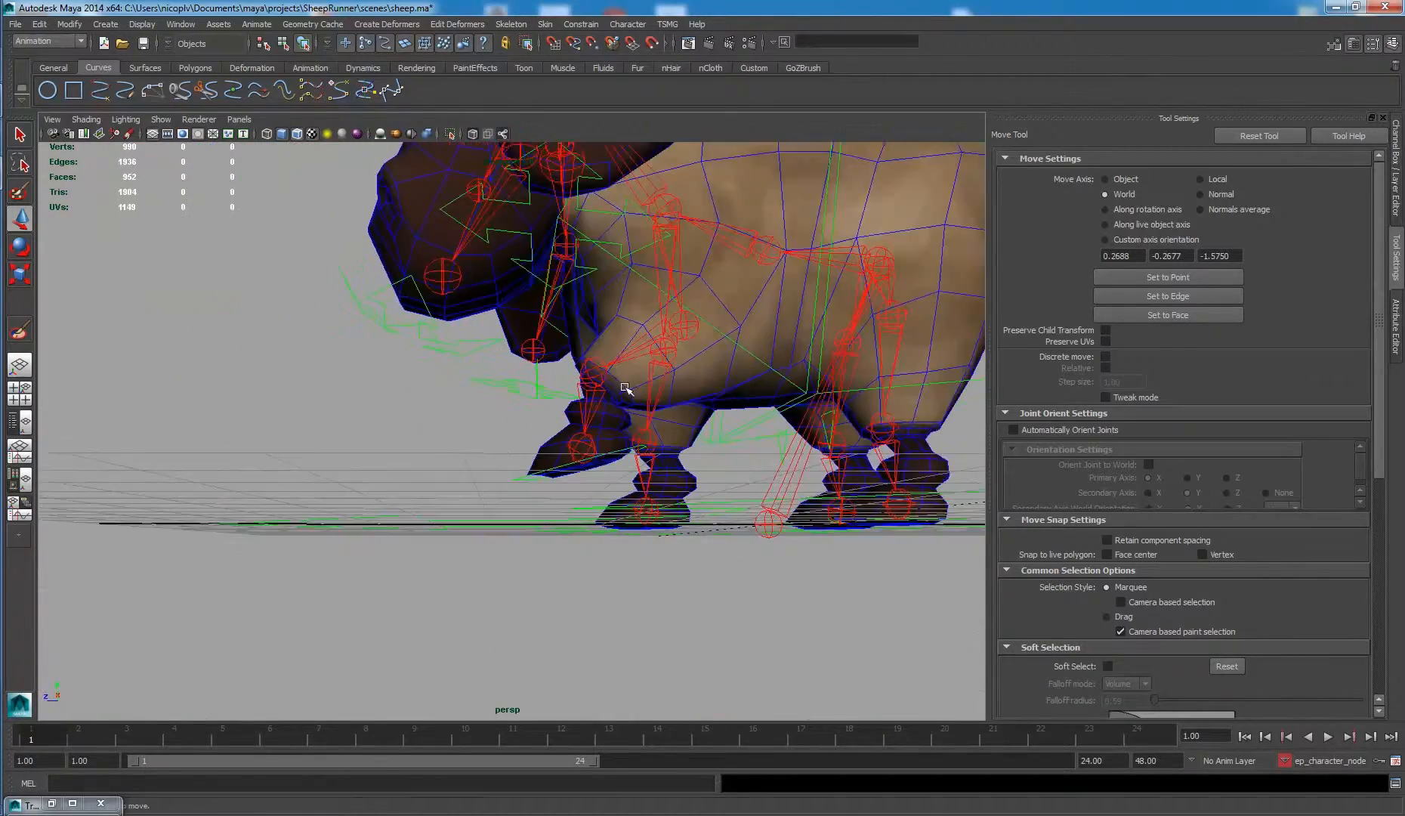
pyautogui.scroll(3, 627, 389)
pyautogui.click(551, 363)
pyautogui.moveTo(552, 333); pyautogui.dragTo(789, 355)
pyautogui.click(788, 355)
# Rotate ctrl_fronthoof_left to tilt the left front hoof sideways and test the ankle.
pyautogui.click(624, 486)
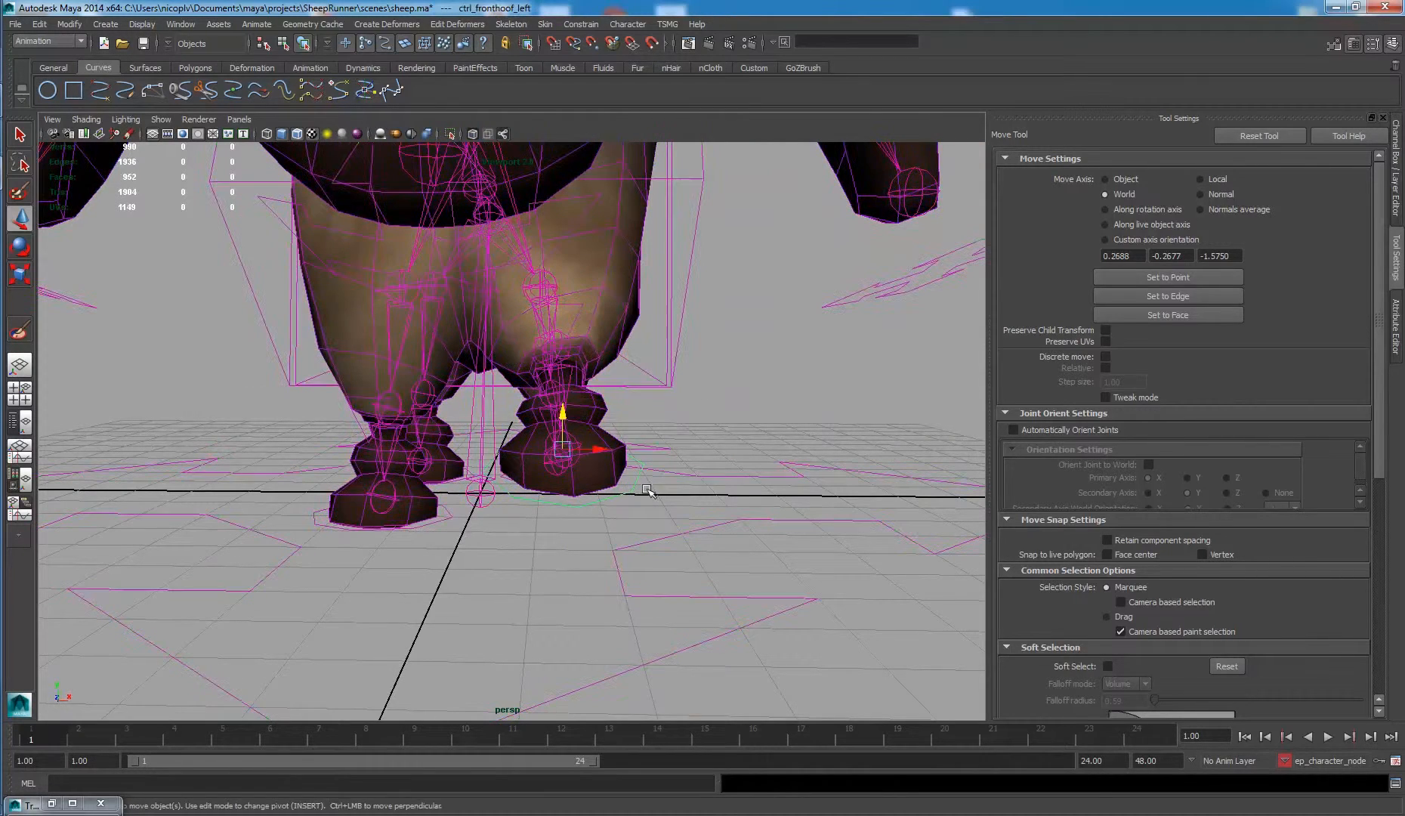
pyautogui.press('e')
pyautogui.moveTo(566, 454); pyautogui.dragTo(550, 402)
pyautogui.press('e')
pyautogui.press('w')
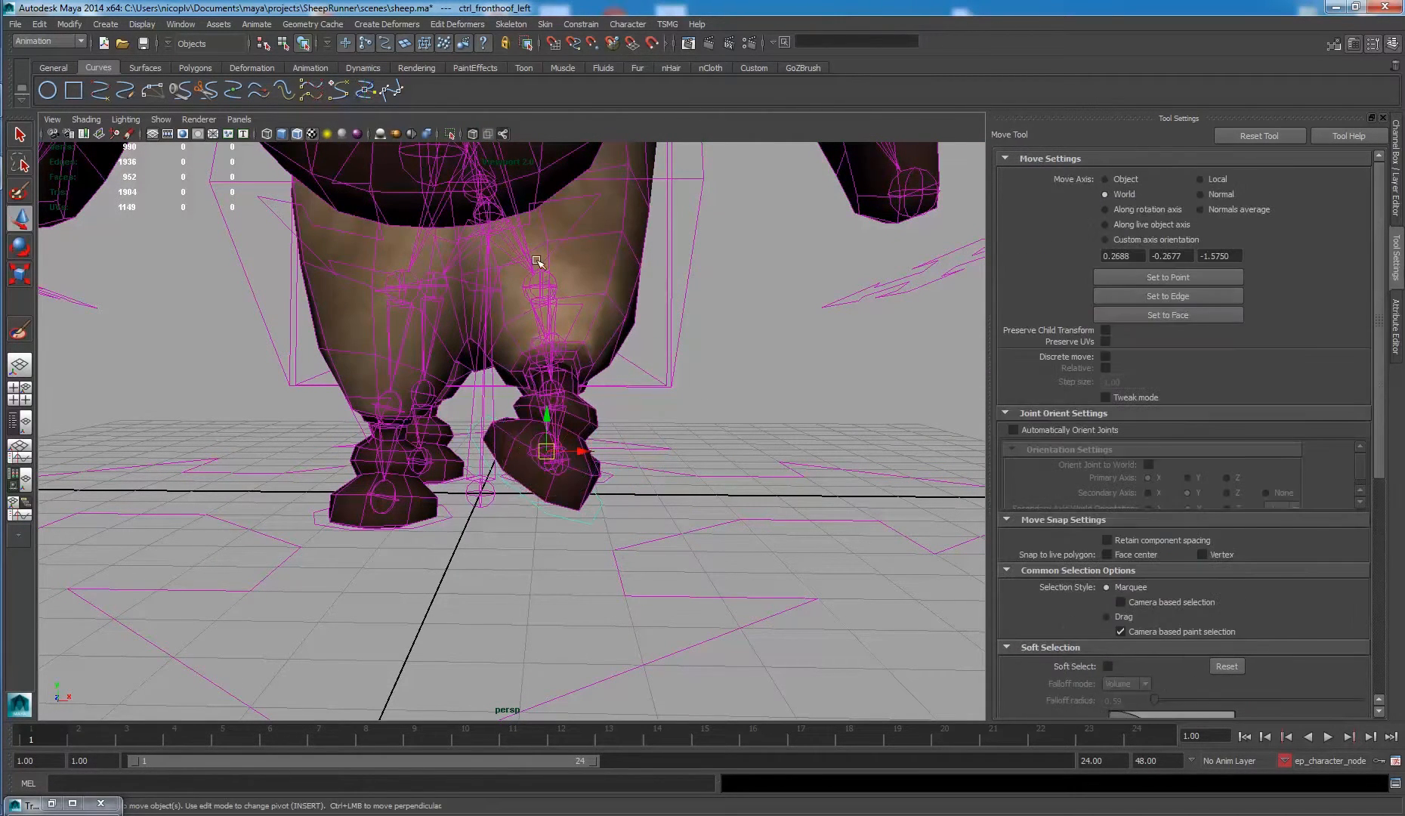
# Insert the saved pose onto sheep_character_node in the Trax Editor to reset the left front leg.
pyautogui.click(566, 309)
pyautogui.keyDown('alt'); pyautogui.moveTo(746, 321); pyautogui.dragTo(501, 304); pyautogui.keyUp('alt')
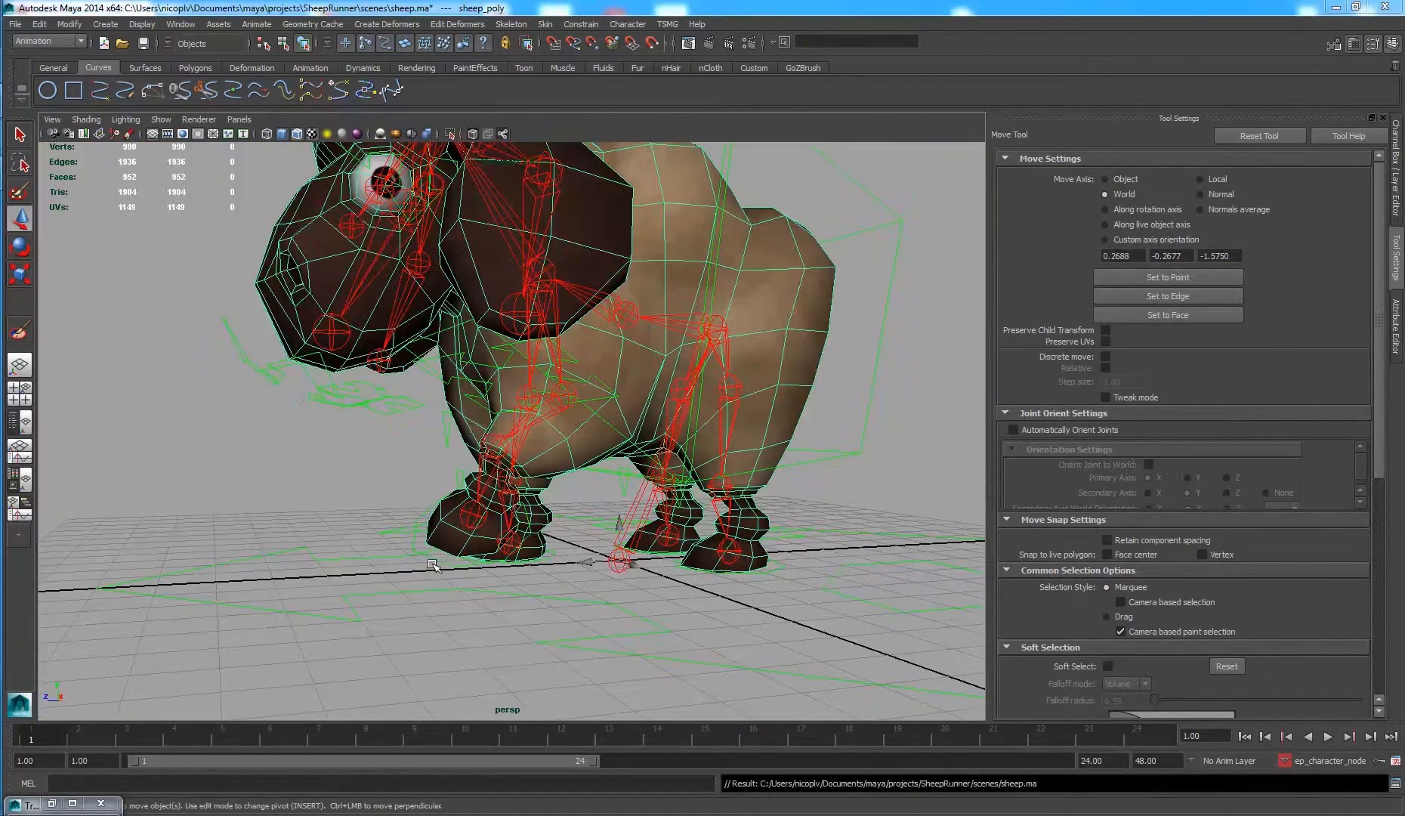
pyautogui.click(415, 553)
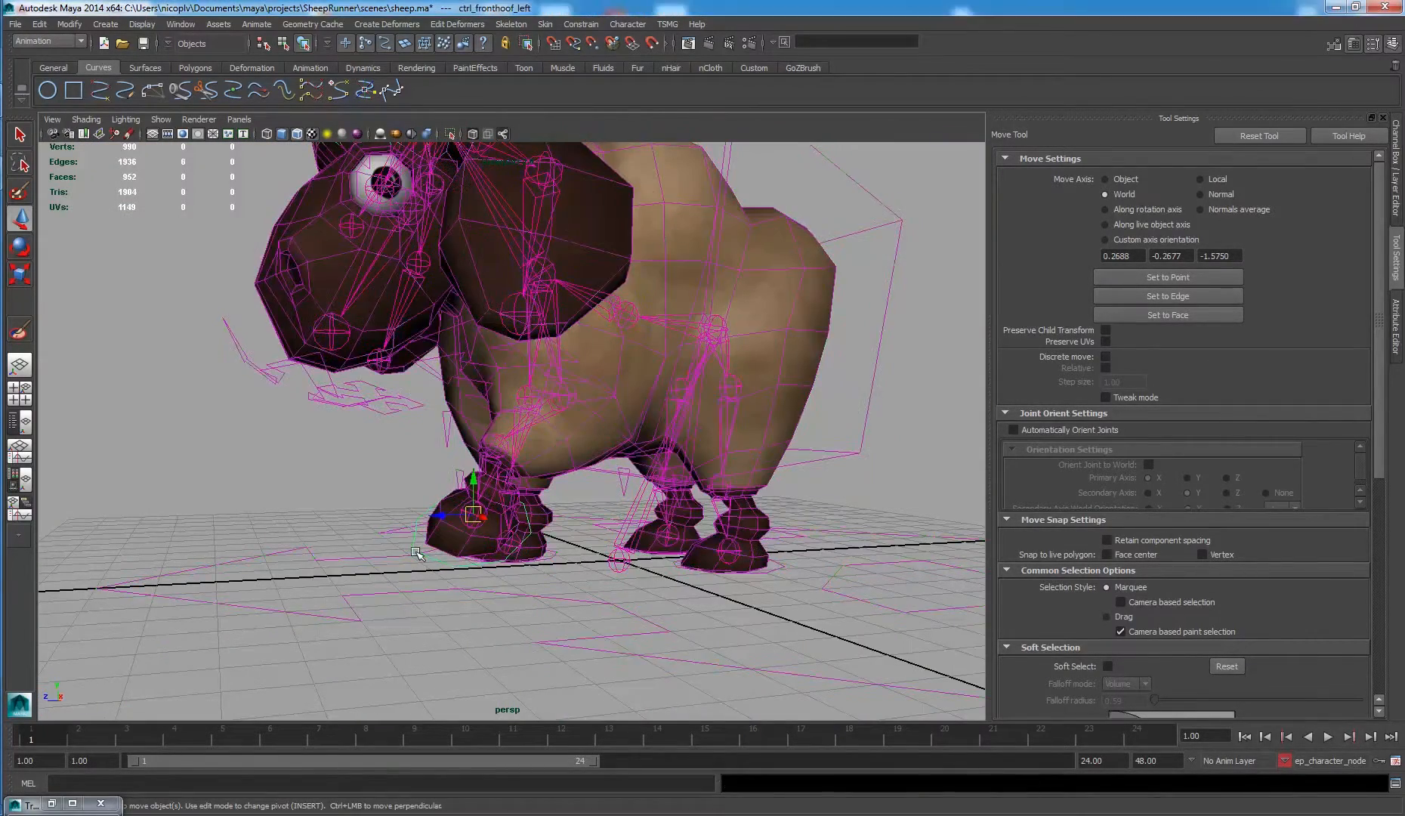
pyautogui.click(52, 803)
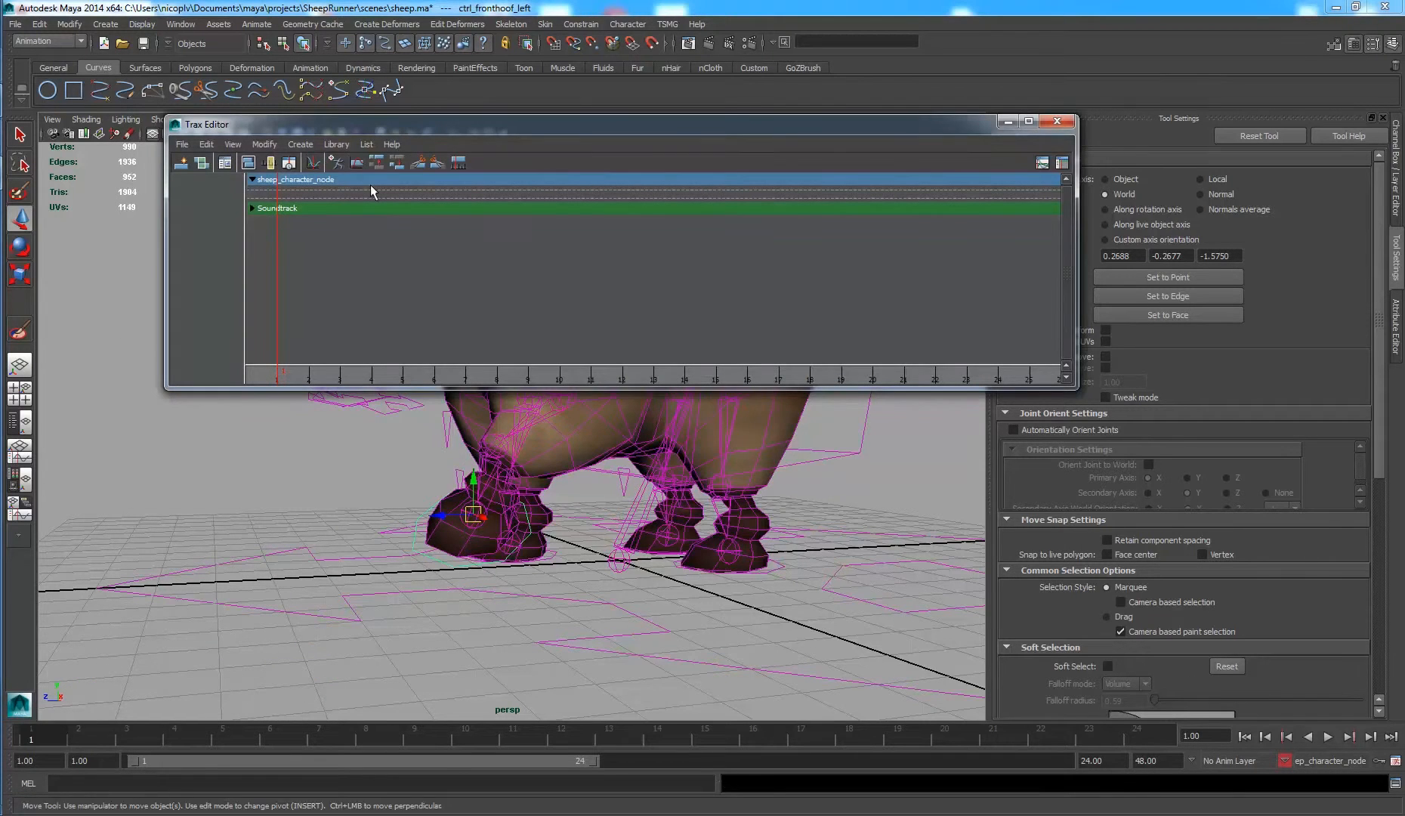
pyautogui.click(337, 144)
pyautogui.moveTo(370, 180)
pyautogui.click(441, 181)
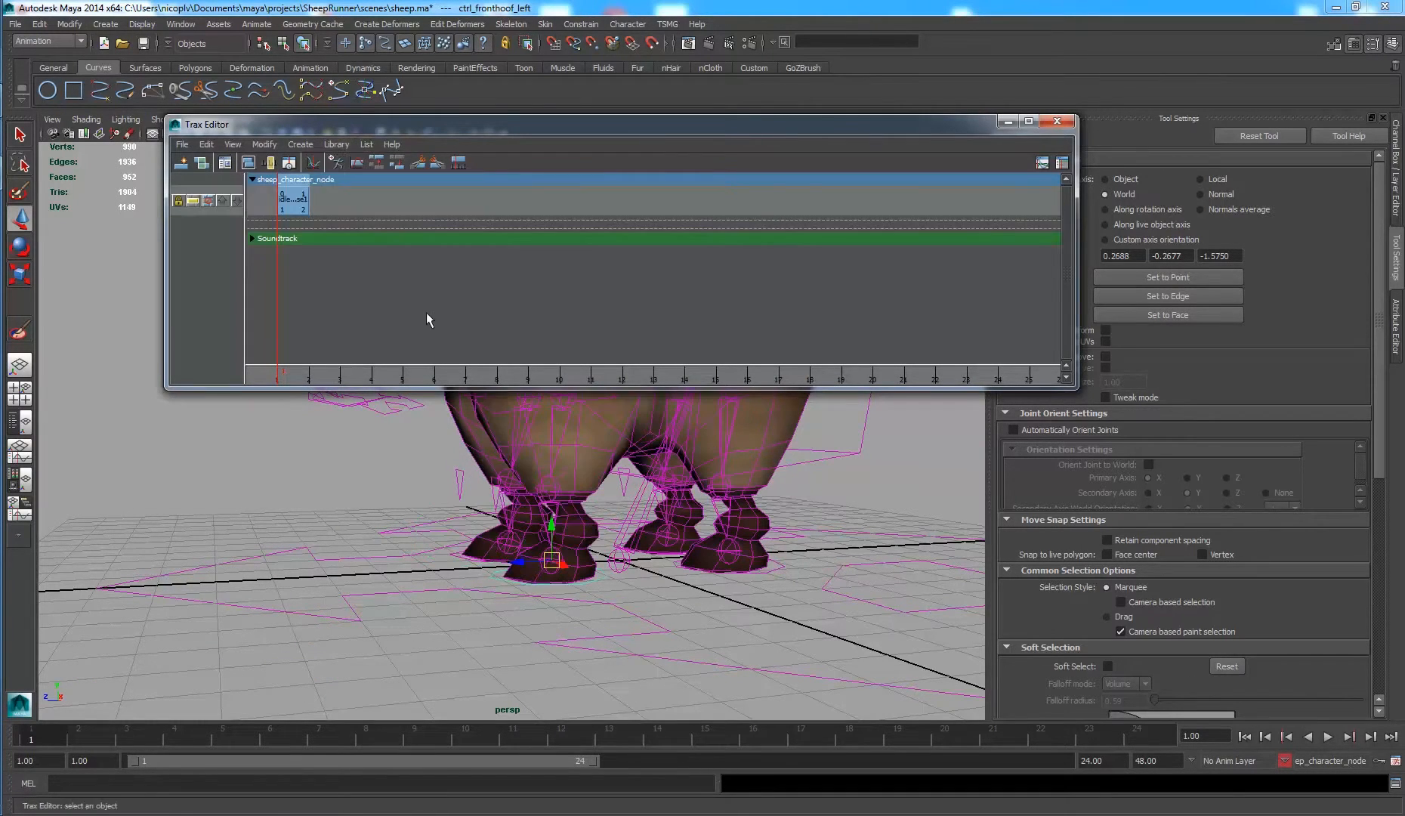
# Delete the pose clip from the sheep_character_node track and minimize the Trax Editor.
pyautogui.click(293, 206)
pyautogui.press('Delete')
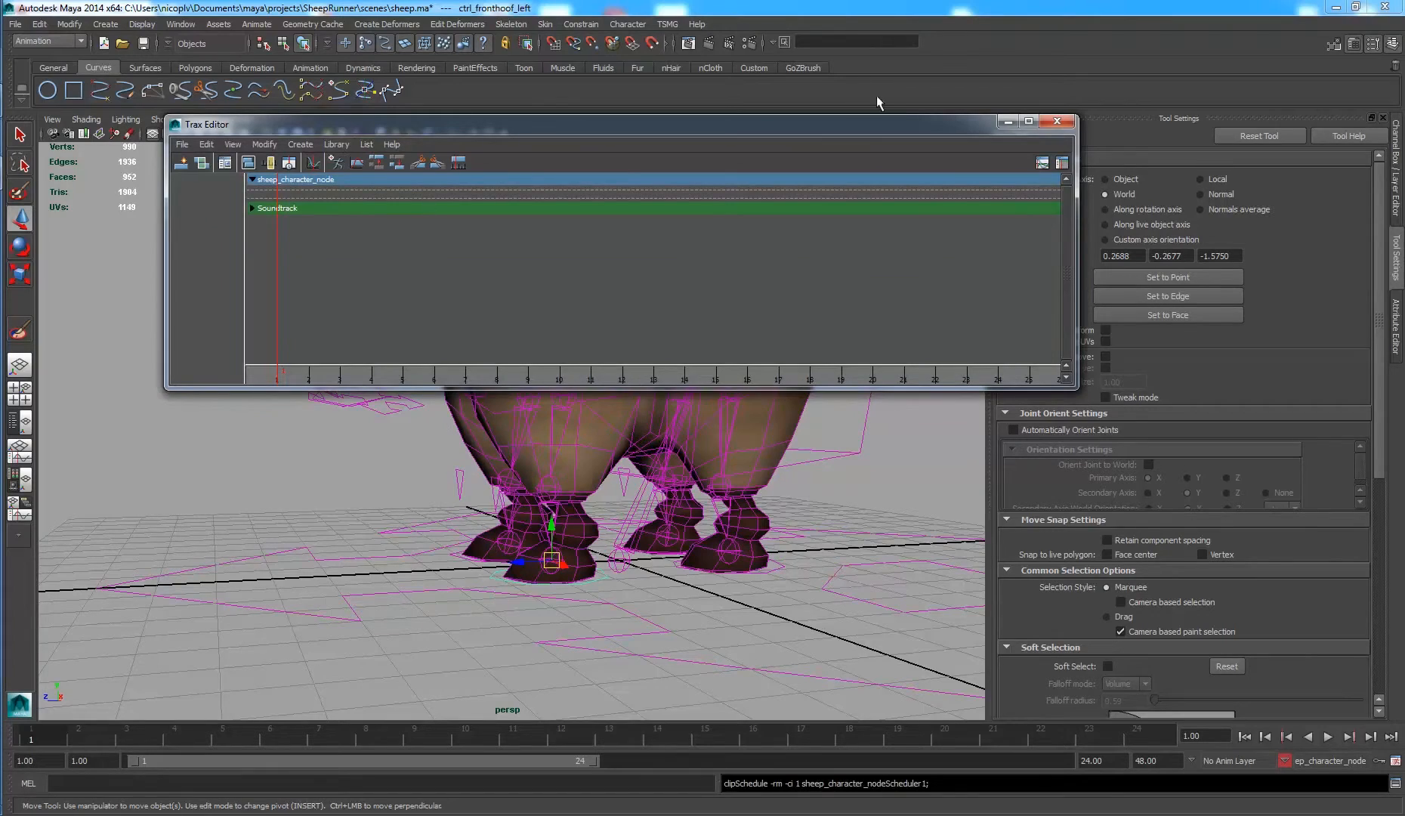
pyautogui.click(1008, 121)
# Examine the sheep's head and eye area, checking the attributes of sheep_poly and the eye control ctrl_eye_right.
pyautogui.scroll(4, 876, 536)
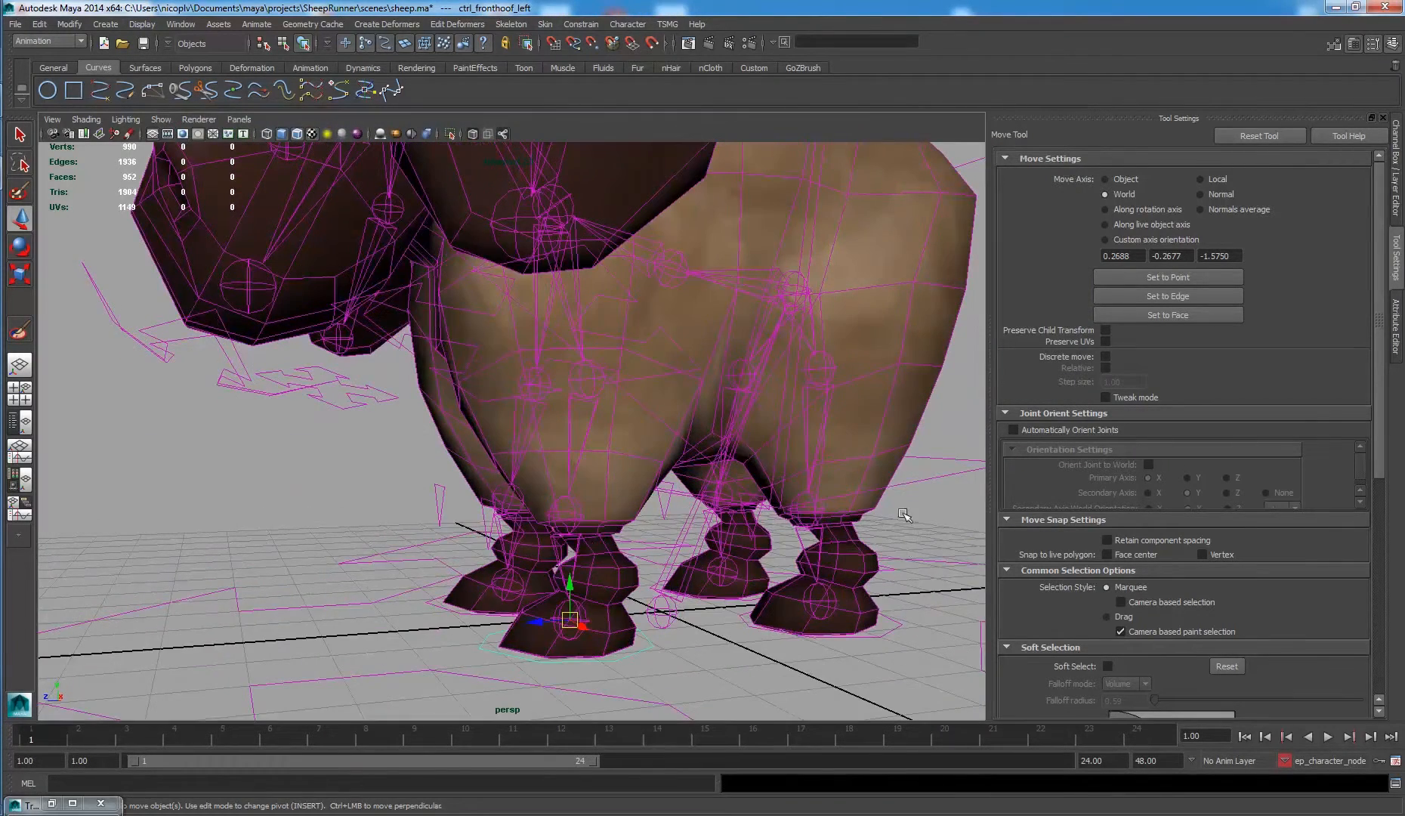
pyautogui.click(729, 617)
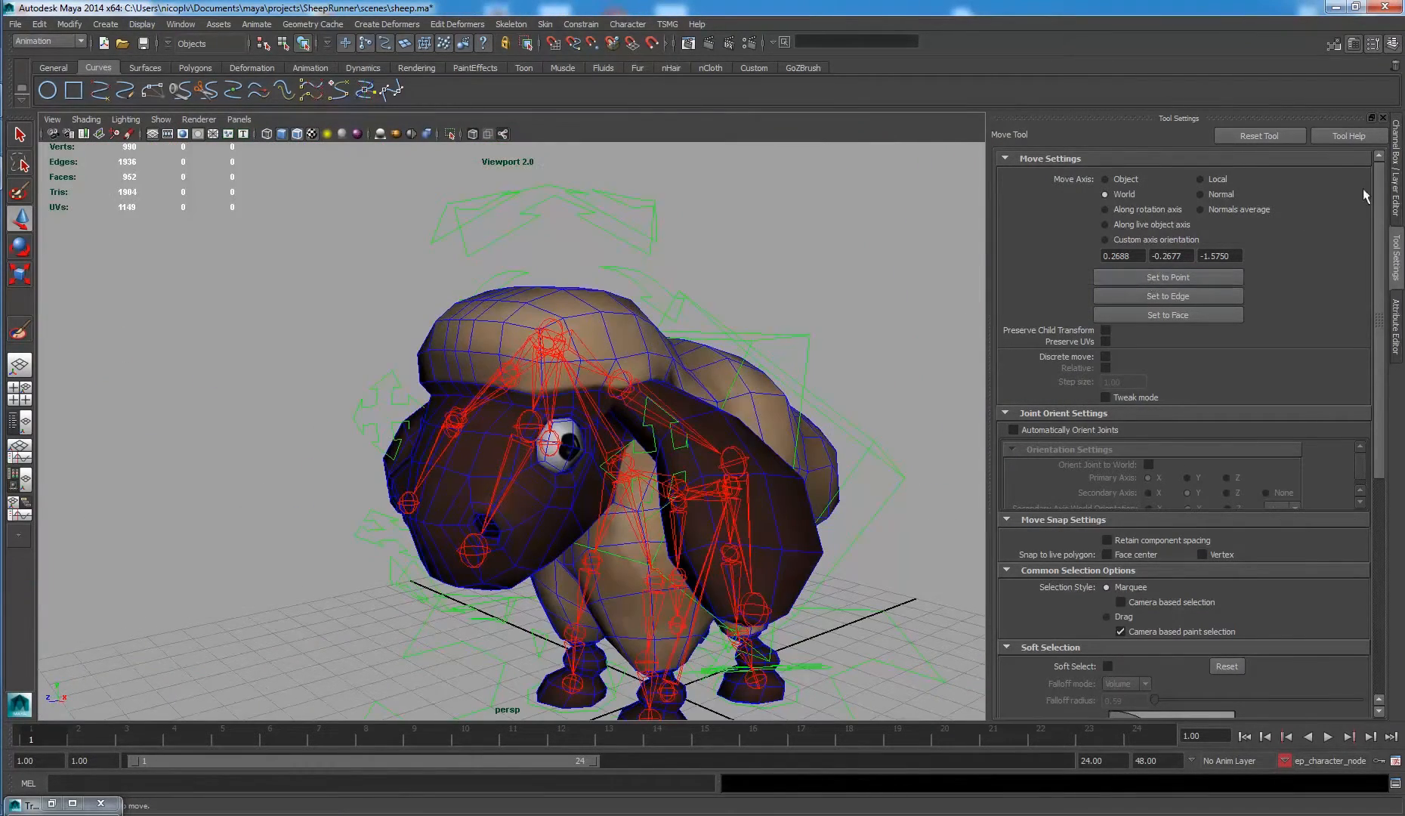
pyautogui.keyDown('alt'); pyautogui.moveTo(792, 408); pyautogui.dragTo(834, 321); pyautogui.keyUp('alt')
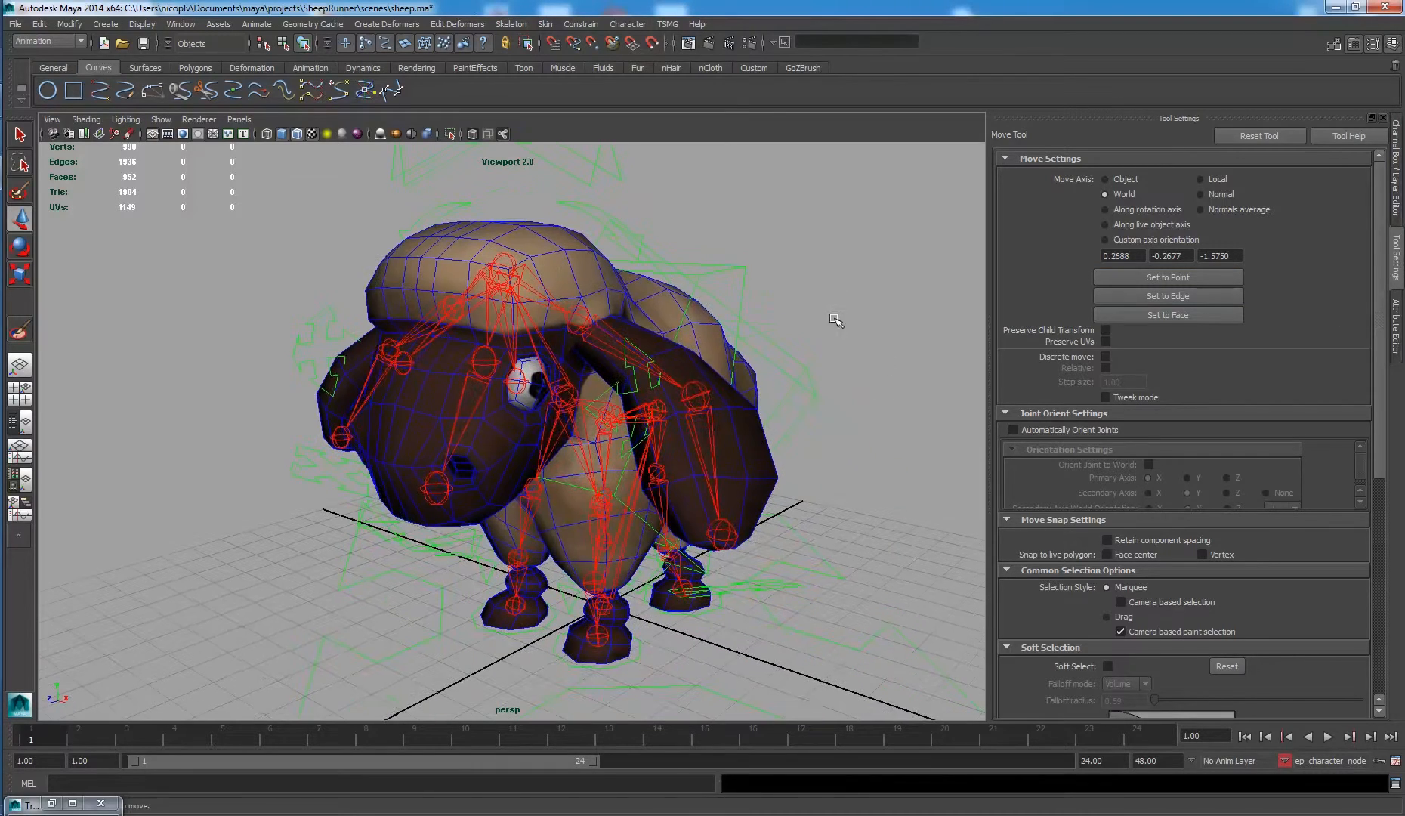
pyautogui.click(769, 439)
pyautogui.click(1397, 215)
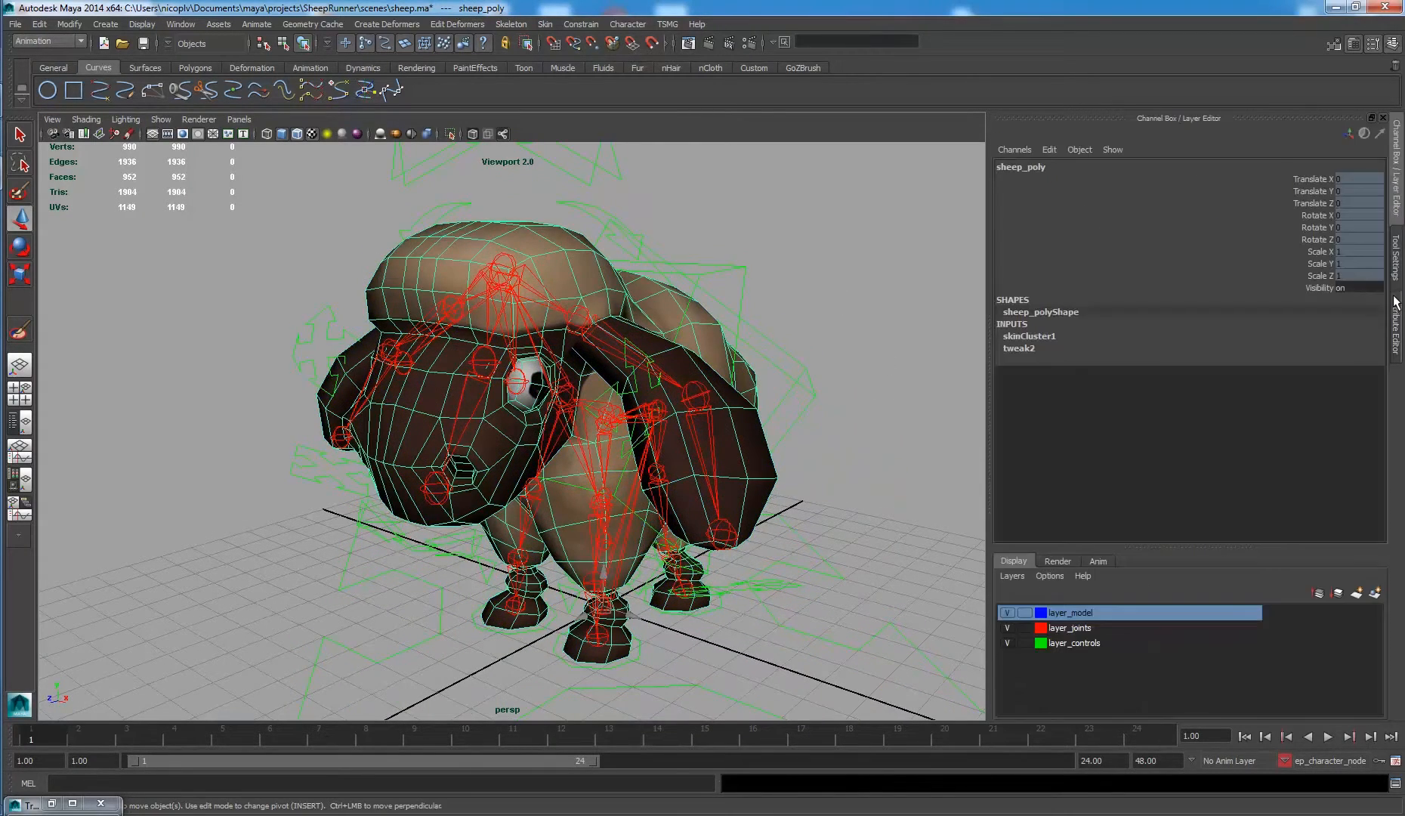
pyautogui.click(1395, 321)
pyautogui.keyDown('alt'); pyautogui.moveTo(743, 398); pyautogui.dragTo(643, 356); pyautogui.keyUp('alt')
pyautogui.click(585, 414)
pyautogui.click(549, 418)
pyautogui.hotkey('ctrl', 'z')
pyautogui.scroll(3, 474, 341)
pyautogui.keyDown('alt'); pyautogui.moveTo(493, 344); pyautogui.dragTo(499, 281); pyautogui.keyUp('alt')
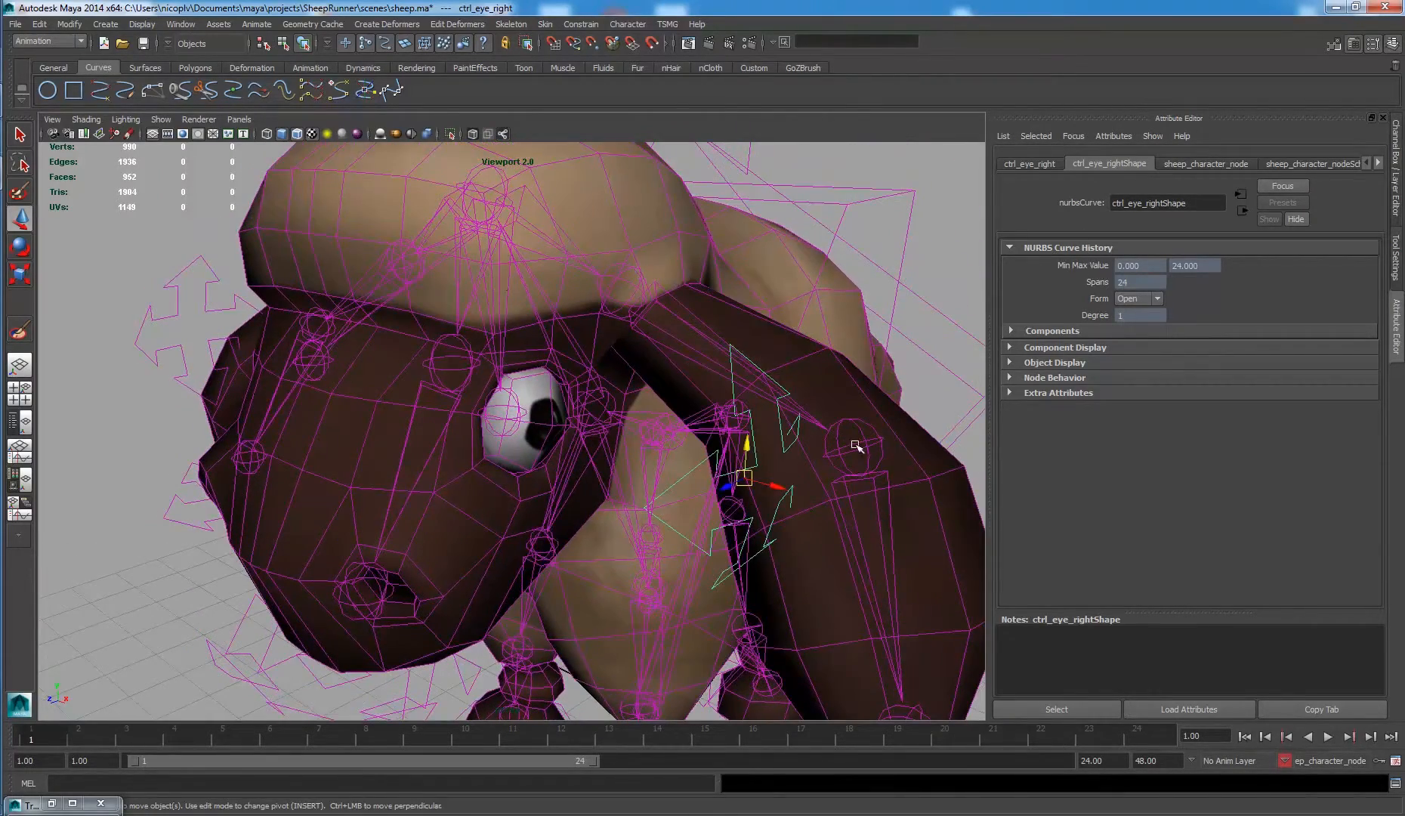
# Start the Paint Skin Weights Tool on sheep_poly and choose the jt_eye_left influence.
pyautogui.click(448, 268)
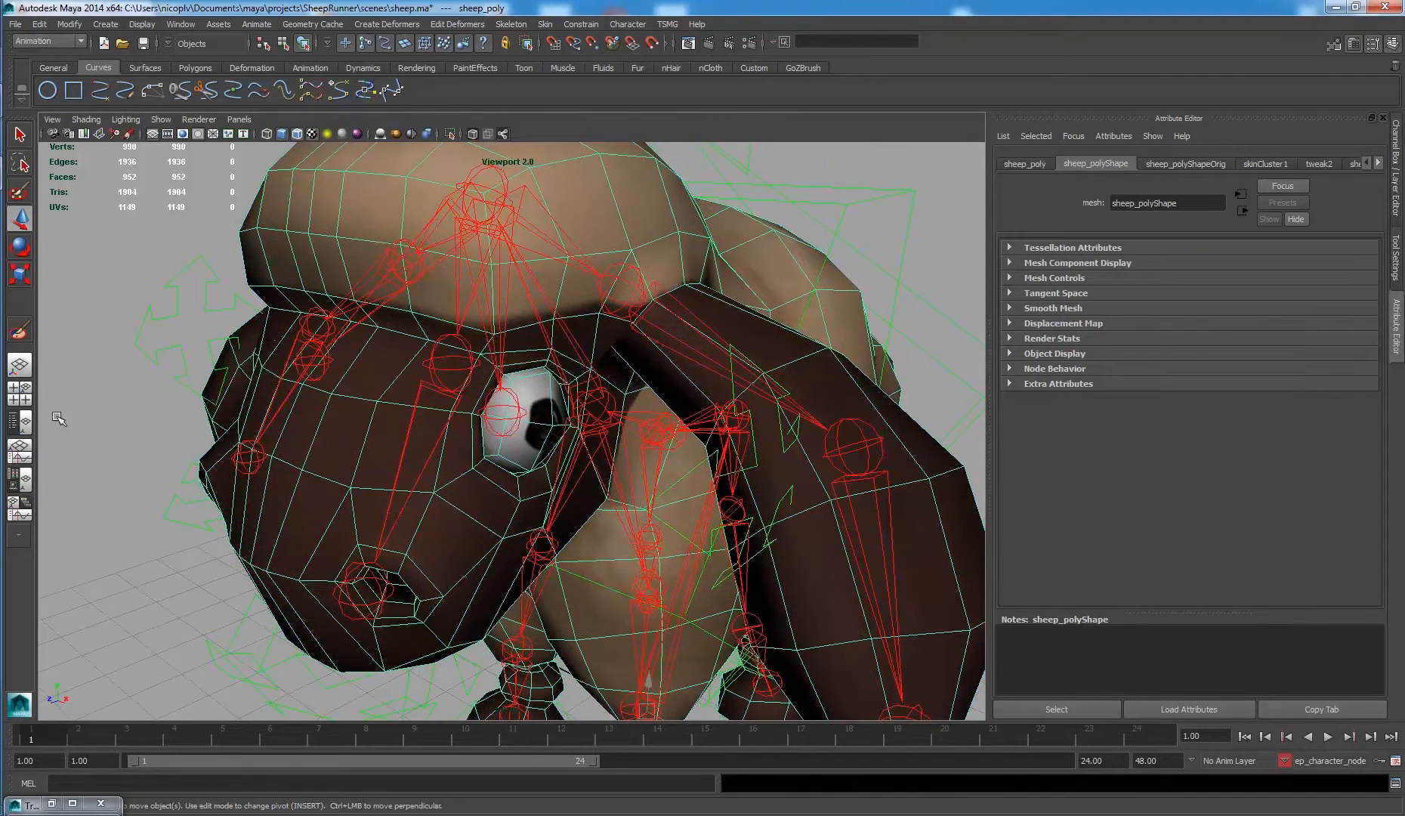
pyautogui.click(27, 337)
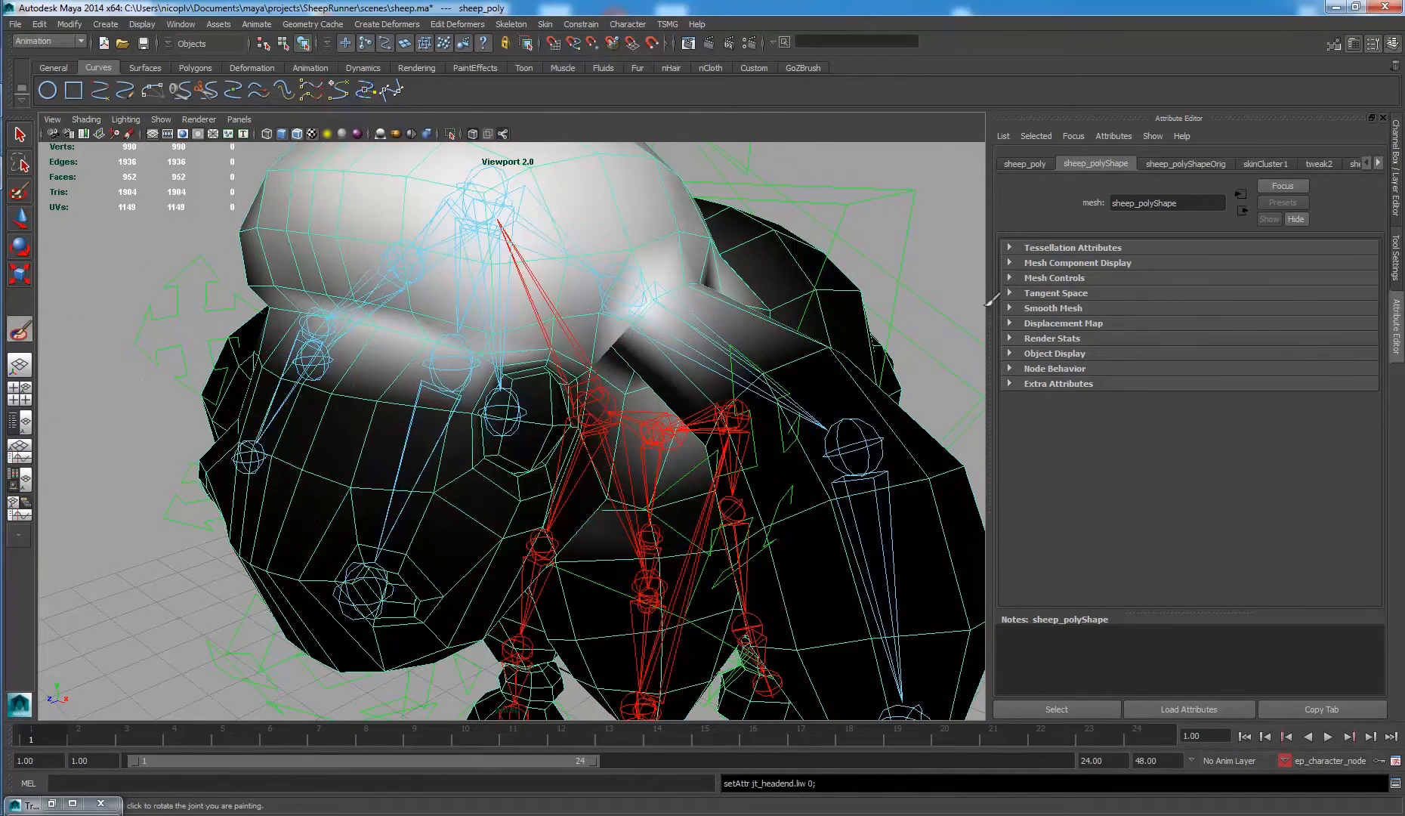
pyautogui.click(1396, 257)
pyautogui.scroll(-3, 1163, 293)
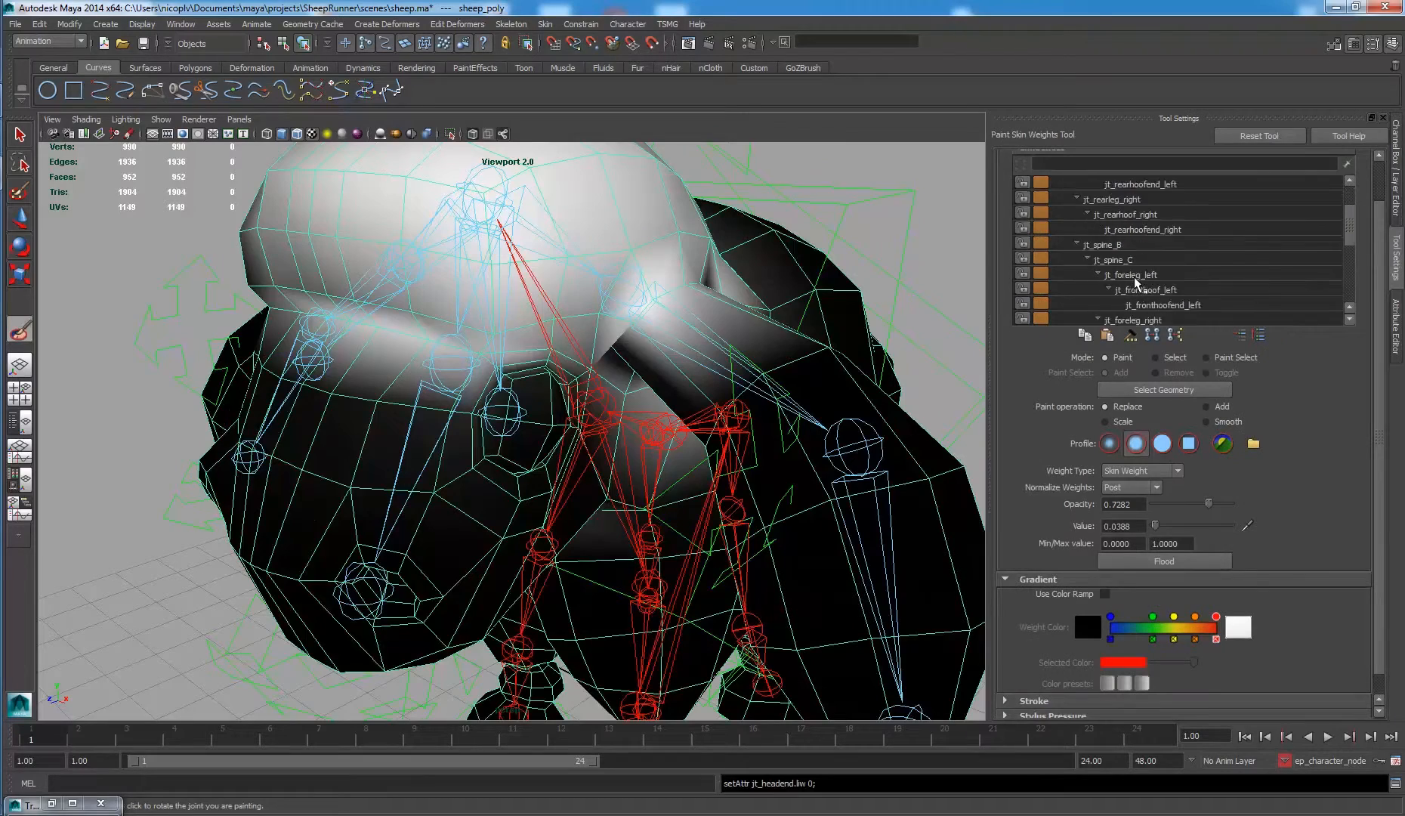
pyautogui.scroll(-3, 1152, 272)
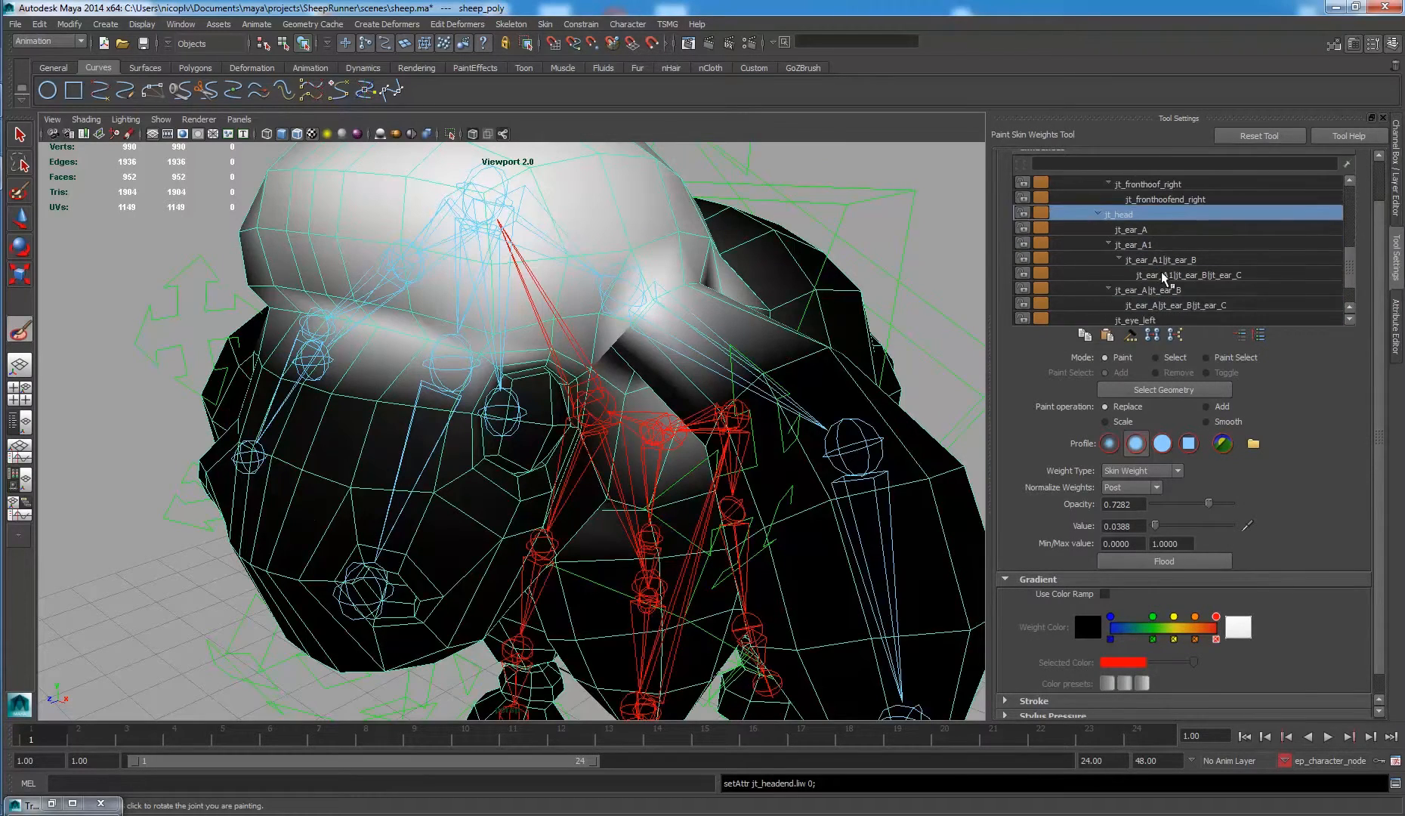
pyautogui.click(1158, 284)
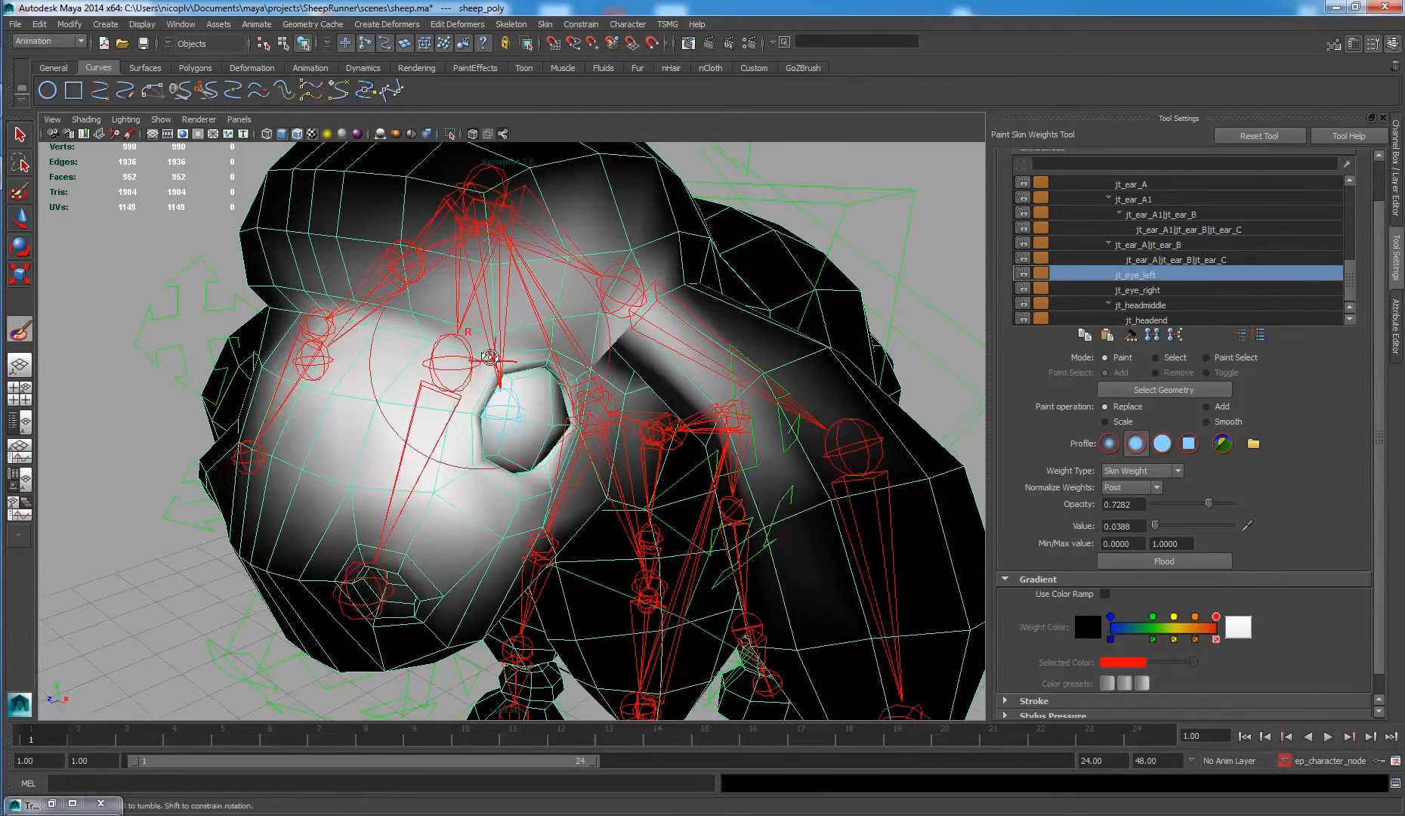
# Shrink the brush, set opacity to 1 and value to 0, and paint jt_eye_left's influence off the wool and upper head.
pyautogui.keyDown('alt'); pyautogui.moveTo(434, 389); pyautogui.dragTo(408, 408); pyautogui.keyUp('alt')
pyautogui.keyDown('alt'); pyautogui.moveTo(407, 408); pyautogui.dragTo(461, 445, button='right'); pyautogui.keyUp('alt')
pyautogui.keyDown('alt'); pyautogui.moveTo(460, 445); pyautogui.dragTo(458, 463); pyautogui.keyUp('alt')
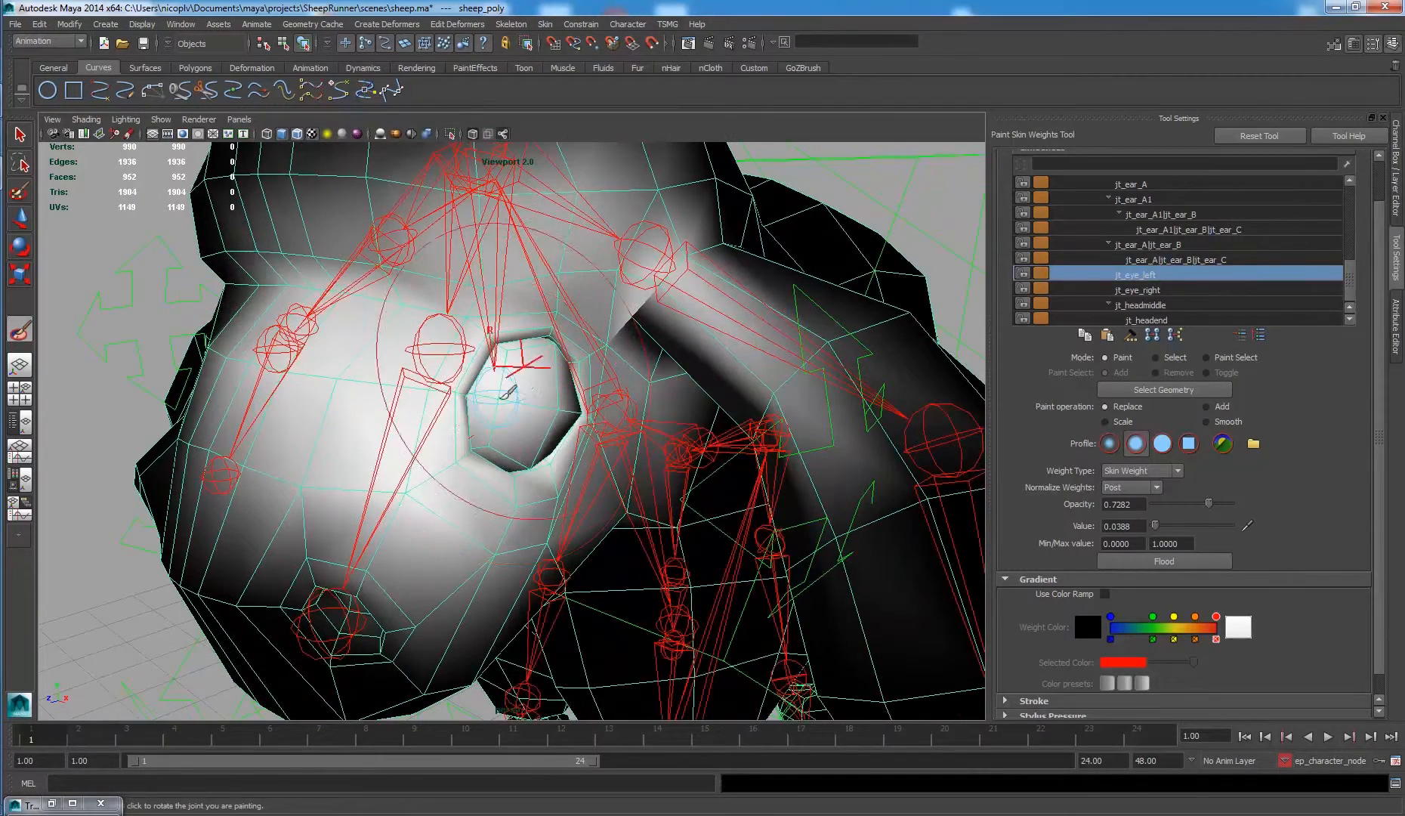
pyautogui.press('b')
pyautogui.moveTo(432, 353); pyautogui.dragTo(412, 349)
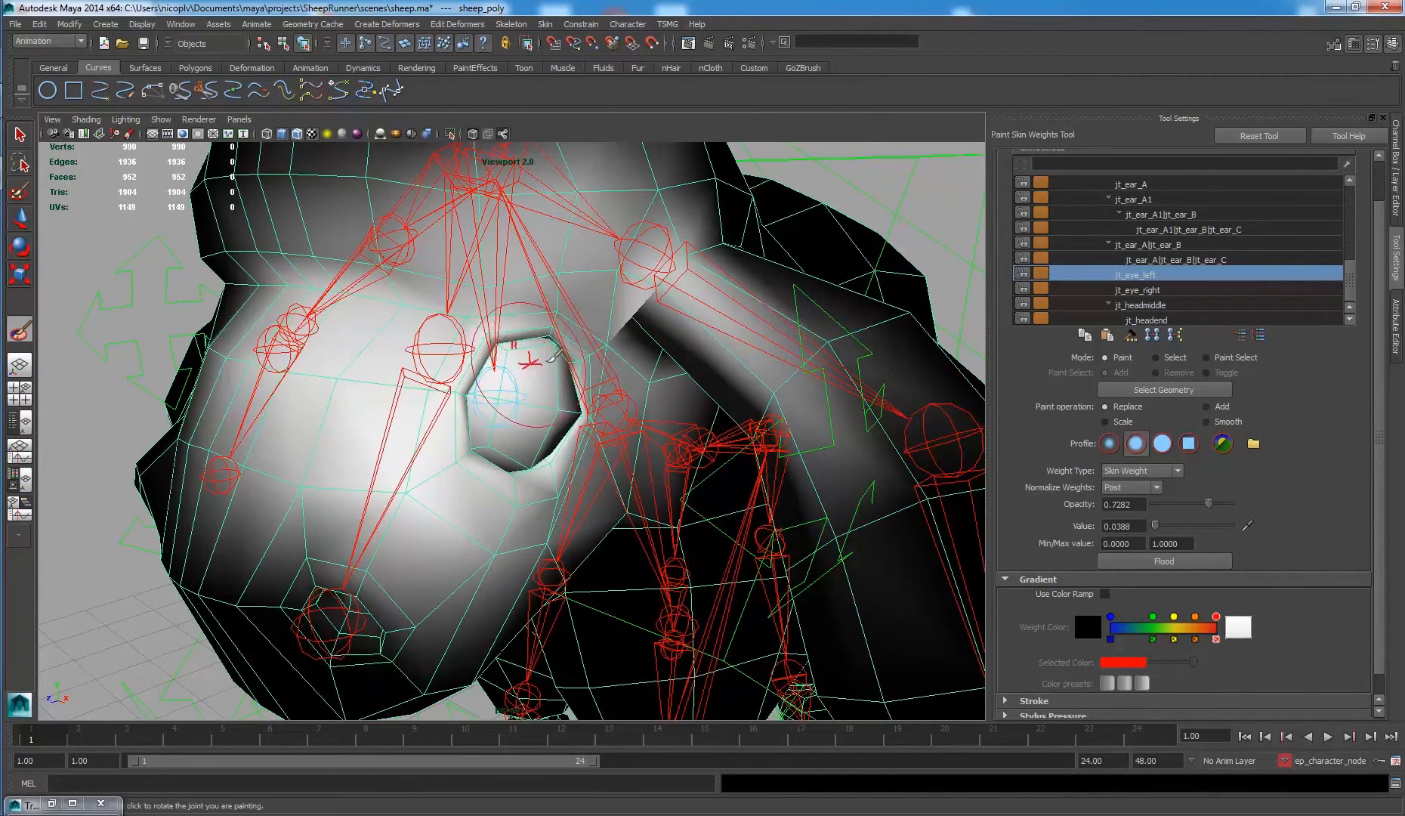
pyautogui.moveTo(1155, 525)
pyautogui.mouseDown()
pyautogui.moveTo(1142, 534)
pyautogui.moveTo(1234, 503)
pyautogui.mouseUp()
pyautogui.moveTo(327, 342)
pyautogui.mouseDown()
pyautogui.moveTo(236, 361)
pyautogui.moveTo(266, 418)
pyautogui.moveTo(303, 411)
pyautogui.moveTo(355, 355)
pyautogui.moveTo(318, 589)
pyautogui.moveTo(215, 329)
pyautogui.mouseUp()
pyautogui.moveTo(282, 297)
pyautogui.keyDown('alt'); pyautogui.mouseDown()
pyautogui.moveTo(314, 301)
pyautogui.moveTo(224, 322)
pyautogui.moveTo(323, 307)
pyautogui.moveTo(317, 324)
pyautogui.mouseUp(); pyautogui.keyUp('alt')
pyautogui.moveTo(318, 325)
pyautogui.mouseDown()
pyautogui.moveTo(586, 264)
pyautogui.moveTo(535, 317)
pyautogui.moveTo(564, 332)
pyautogui.moveTo(504, 601)
pyautogui.moveTo(560, 519)
pyautogui.mouseUp()
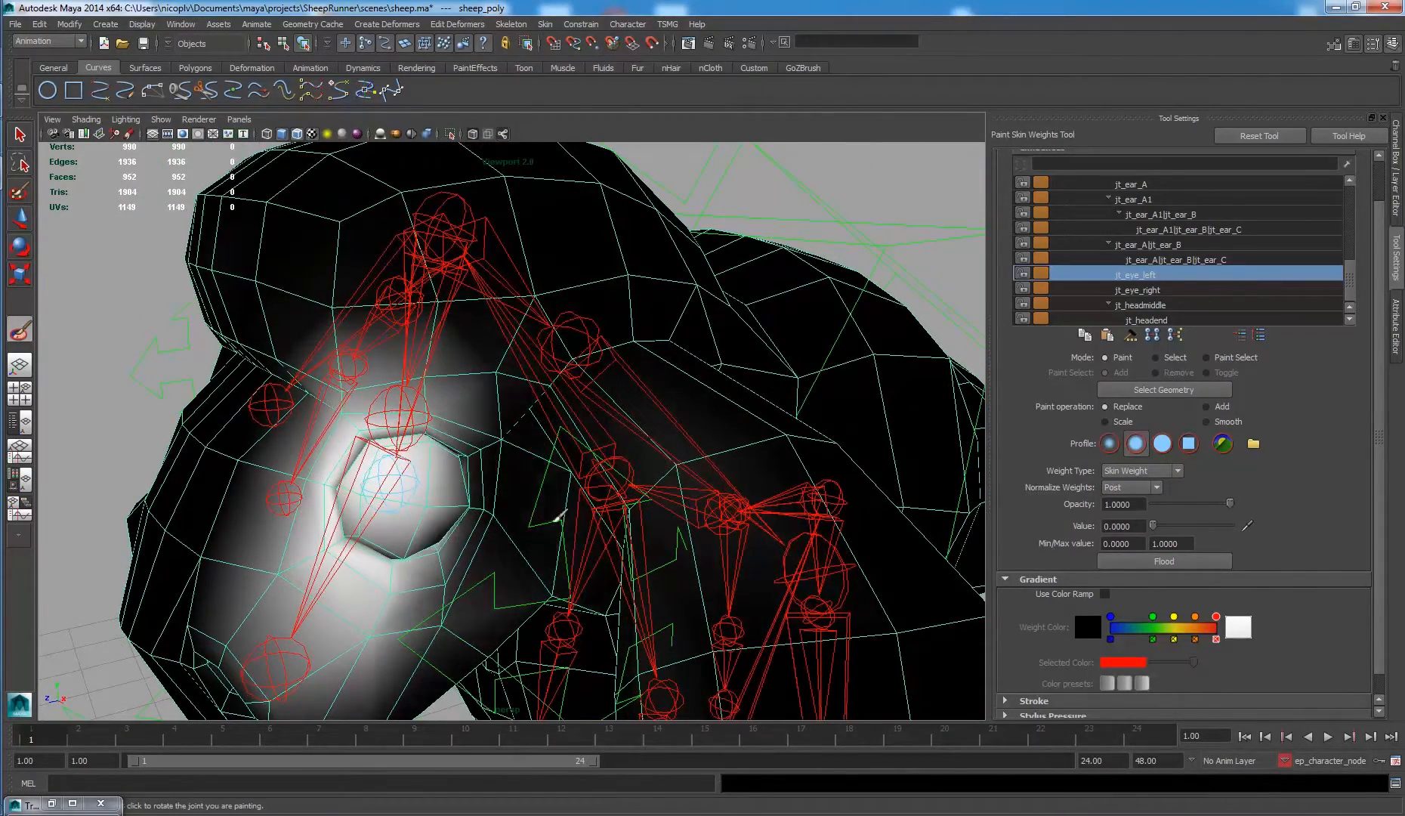
# Erase the remaining jt_eye_left weight from the face, ear base and socket rim around the left eyeball.
pyautogui.keyDown('alt'); pyautogui.moveTo(665, 574); pyautogui.dragTo(627, 461); pyautogui.keyUp('alt')
pyautogui.moveTo(701, 297)
pyautogui.mouseDown()
pyautogui.moveTo(758, 306)
pyautogui.moveTo(648, 306)
pyautogui.mouseUp()
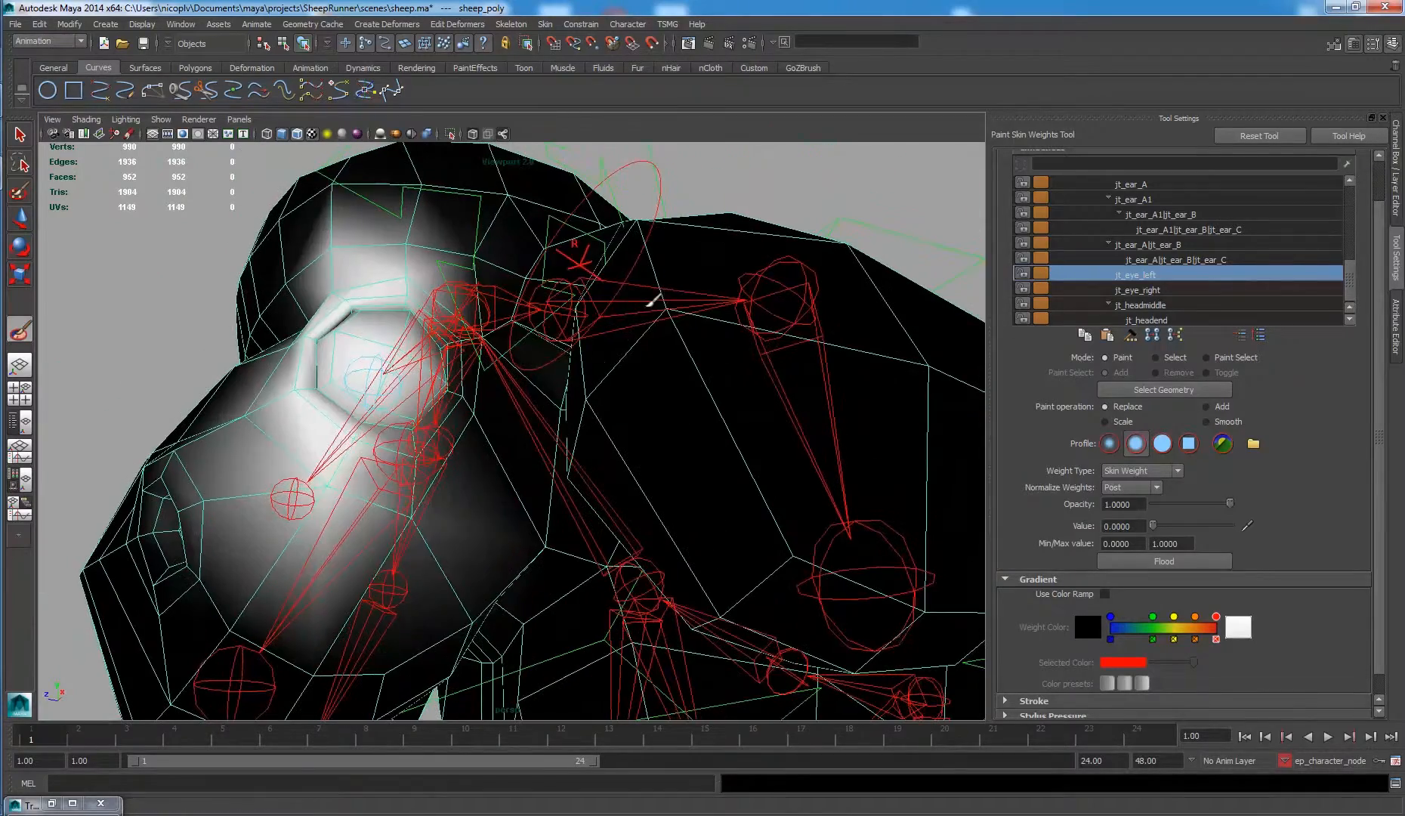
pyautogui.moveTo(484, 454)
pyautogui.mouseDown()
pyautogui.moveTo(254, 552)
pyautogui.moveTo(331, 444)
pyautogui.moveTo(241, 430)
pyautogui.moveTo(329, 368)
pyautogui.moveTo(350, 436)
pyautogui.mouseUp()
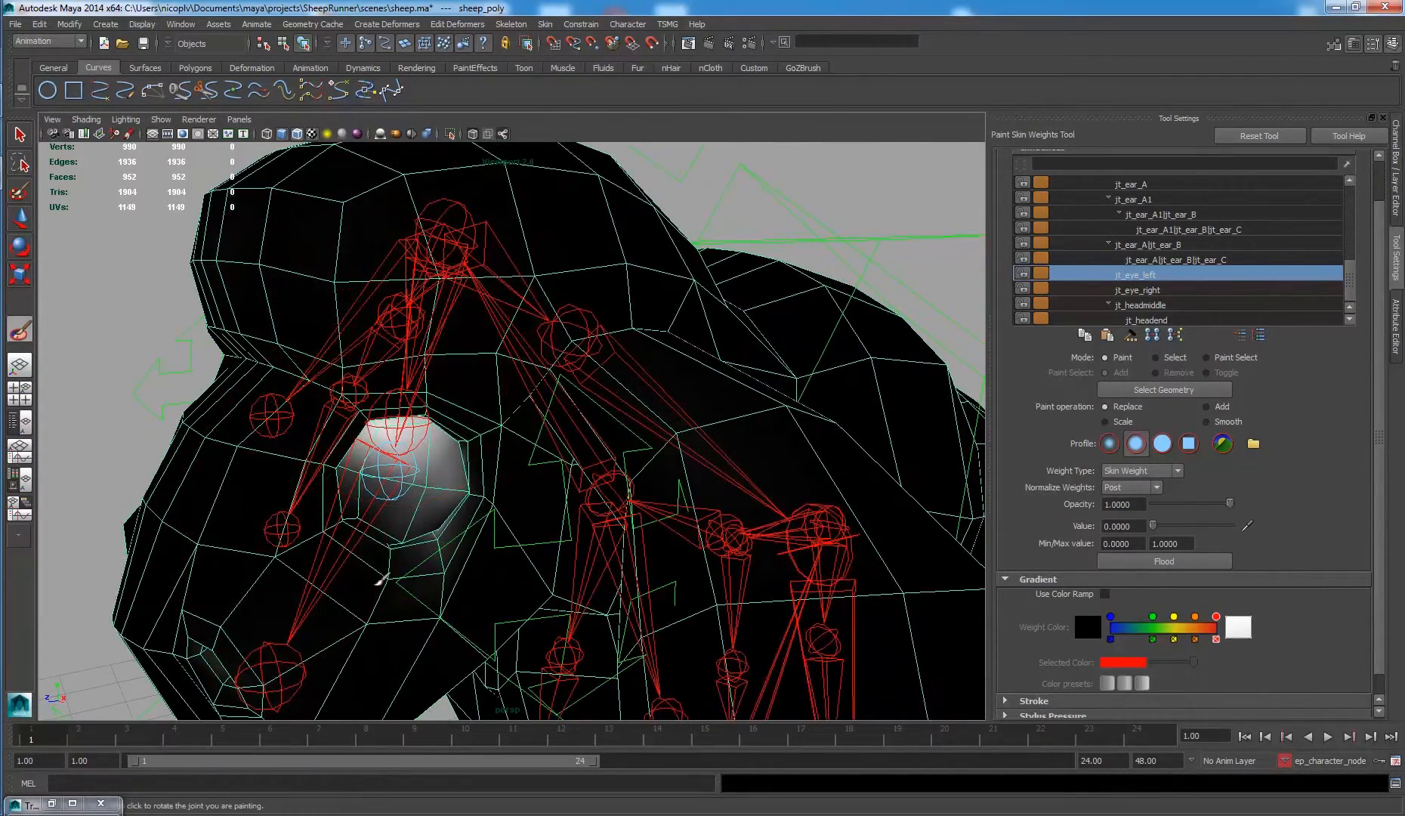
pyautogui.keyDown('alt'); pyautogui.moveTo(227, 585); pyautogui.dragTo(309, 545); pyautogui.keyUp('alt')
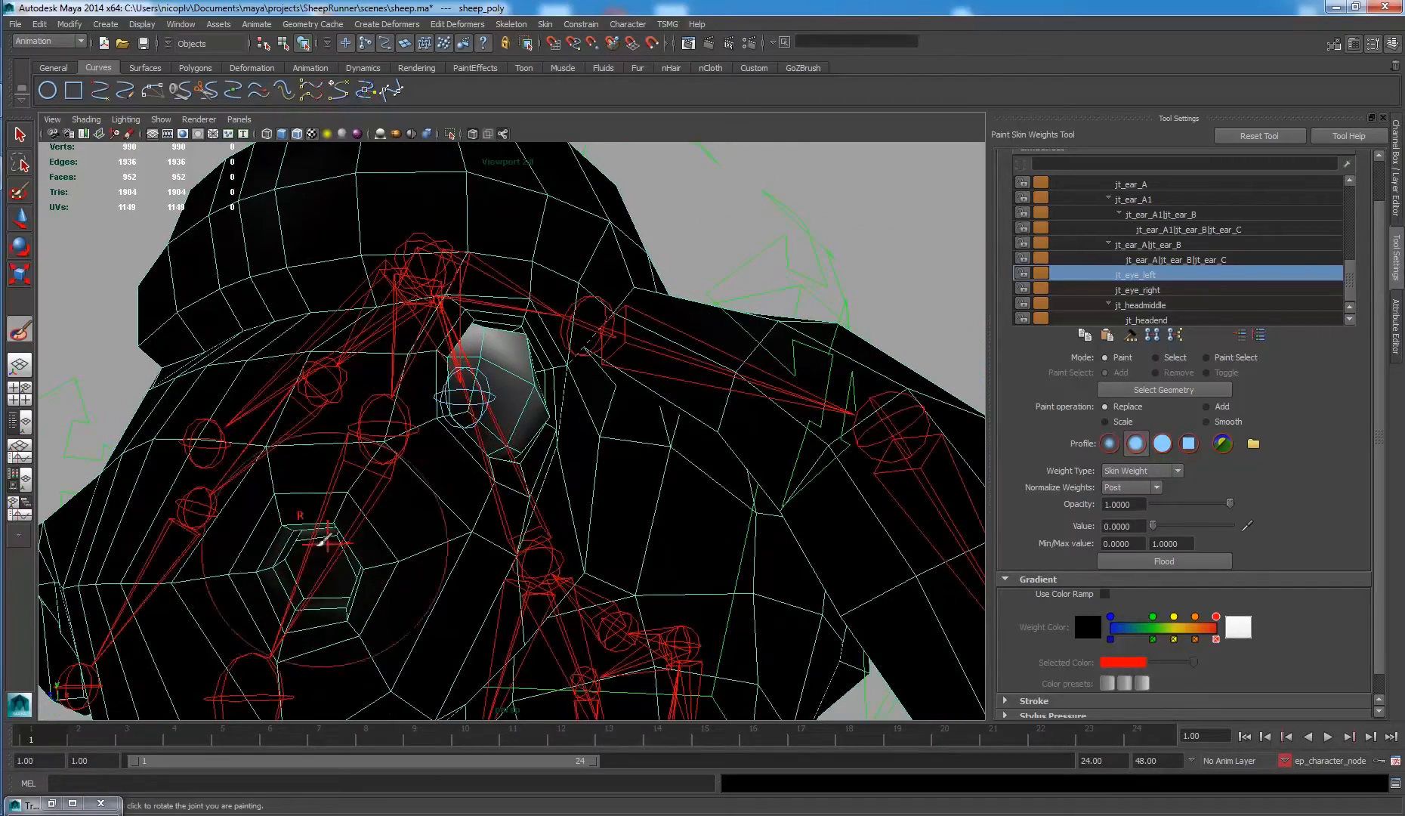
pyautogui.keyDown('alt'); pyautogui.moveTo(324, 492); pyautogui.dragTo(349, 429); pyautogui.keyUp('alt')
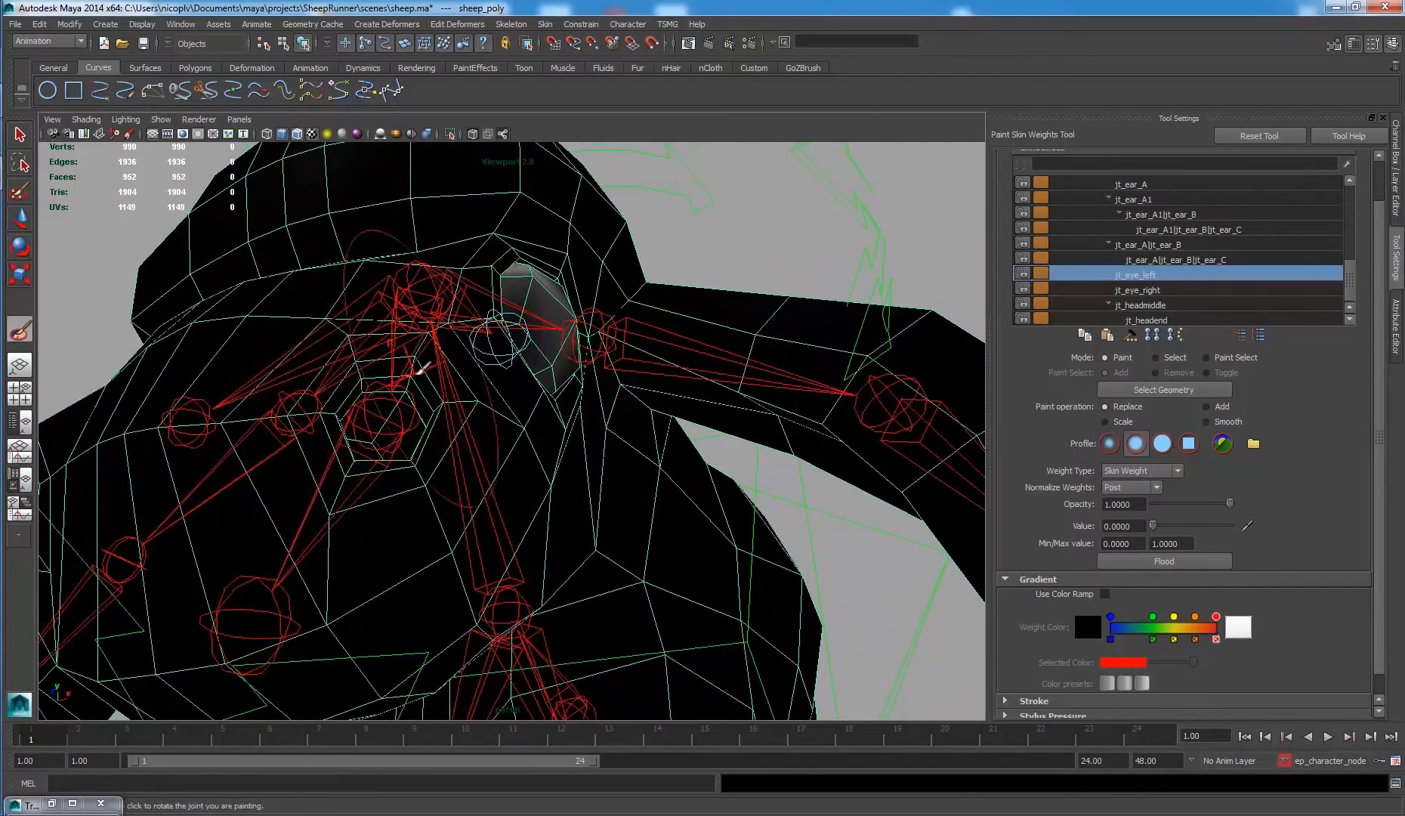
pyautogui.keyDown('alt'); pyautogui.moveTo(418, 372); pyautogui.dragTo(643, 651); pyautogui.keyUp('alt')
pyautogui.keyDown('alt'); pyautogui.moveTo(643, 652); pyautogui.dragTo(565, 478, button='right'); pyautogui.keyUp('alt')
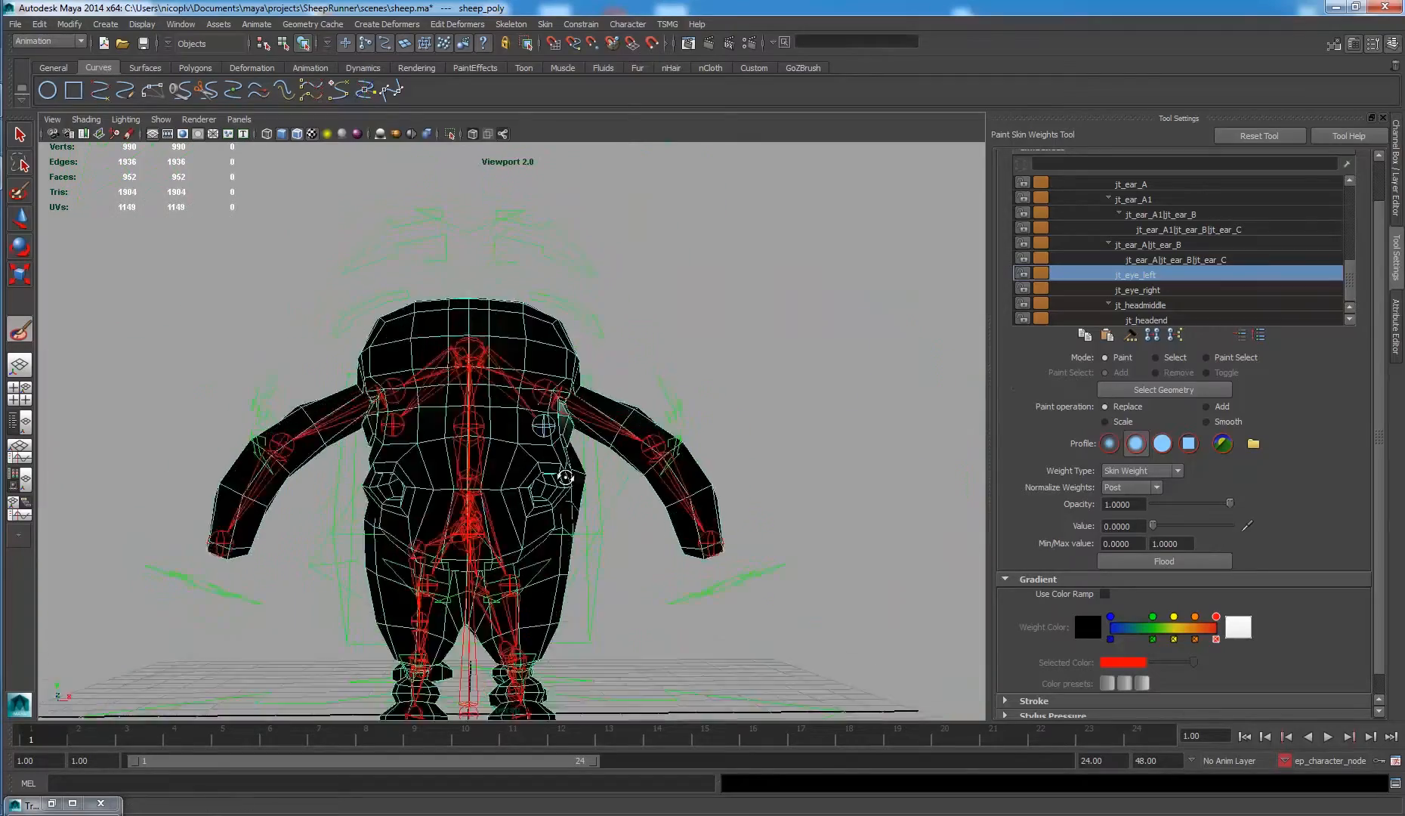
pyautogui.keyDown('alt'); pyautogui.moveTo(565, 477); pyautogui.dragTo(634, 458); pyautogui.keyUp('alt')
pyautogui.moveTo(633, 458)
pyautogui.keyDown('alt'); pyautogui.mouseDown(button='right')
pyautogui.moveTo(633, 511)
pyautogui.moveTo(624, 500)
pyautogui.mouseUp(button='right'); pyautogui.keyUp('alt')
pyautogui.moveTo(466, 469)
pyautogui.mouseDown()
pyautogui.moveTo(488, 464)
pyautogui.moveTo(376, 491)
pyautogui.moveTo(393, 455)
pyautogui.moveTo(461, 423)
pyautogui.mouseUp()
# Select one face of the left eyeball on sheep_poly and grow the selection to cover the whole eyeball.
pyautogui.press('q')
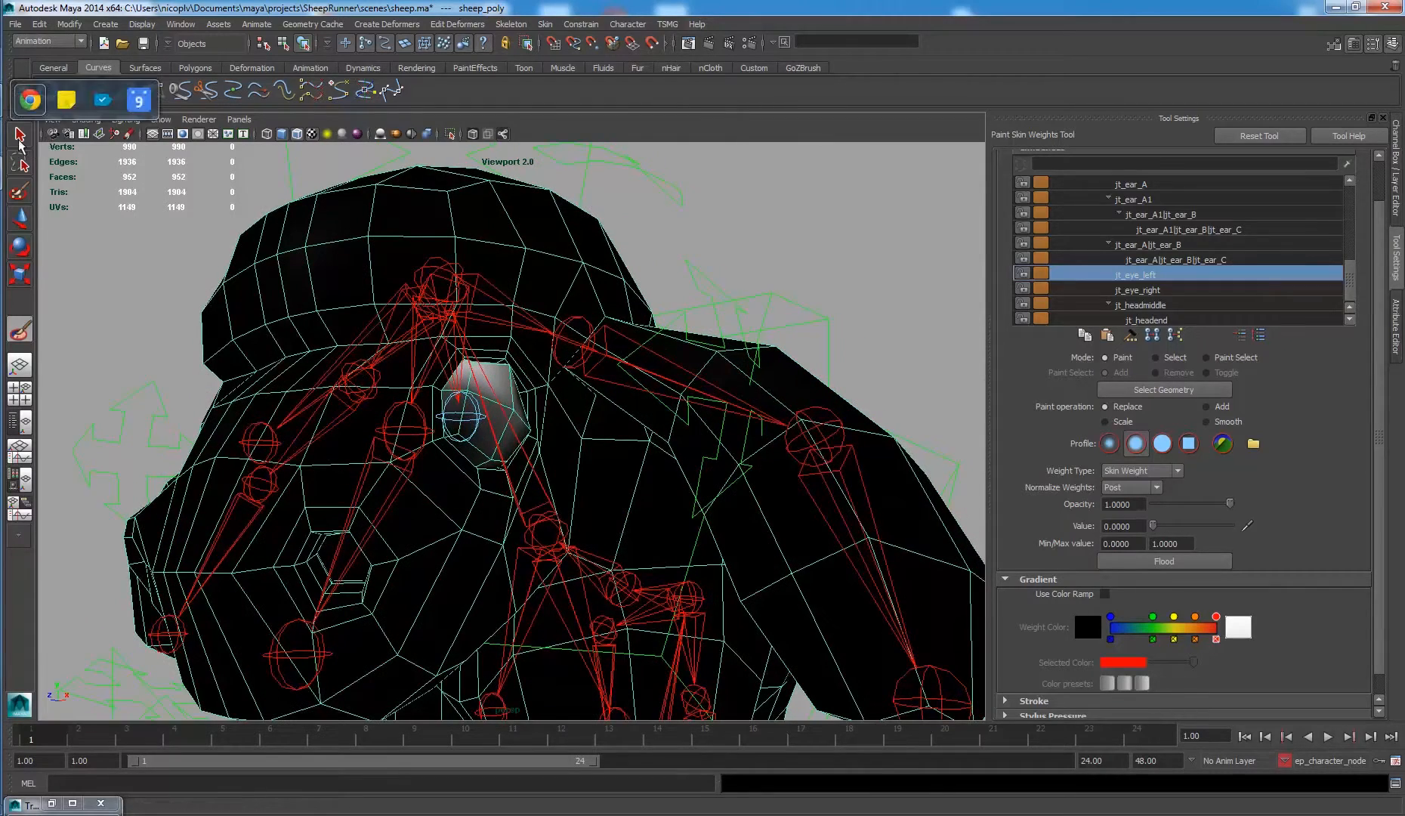
pyautogui.rightClick(482, 378)
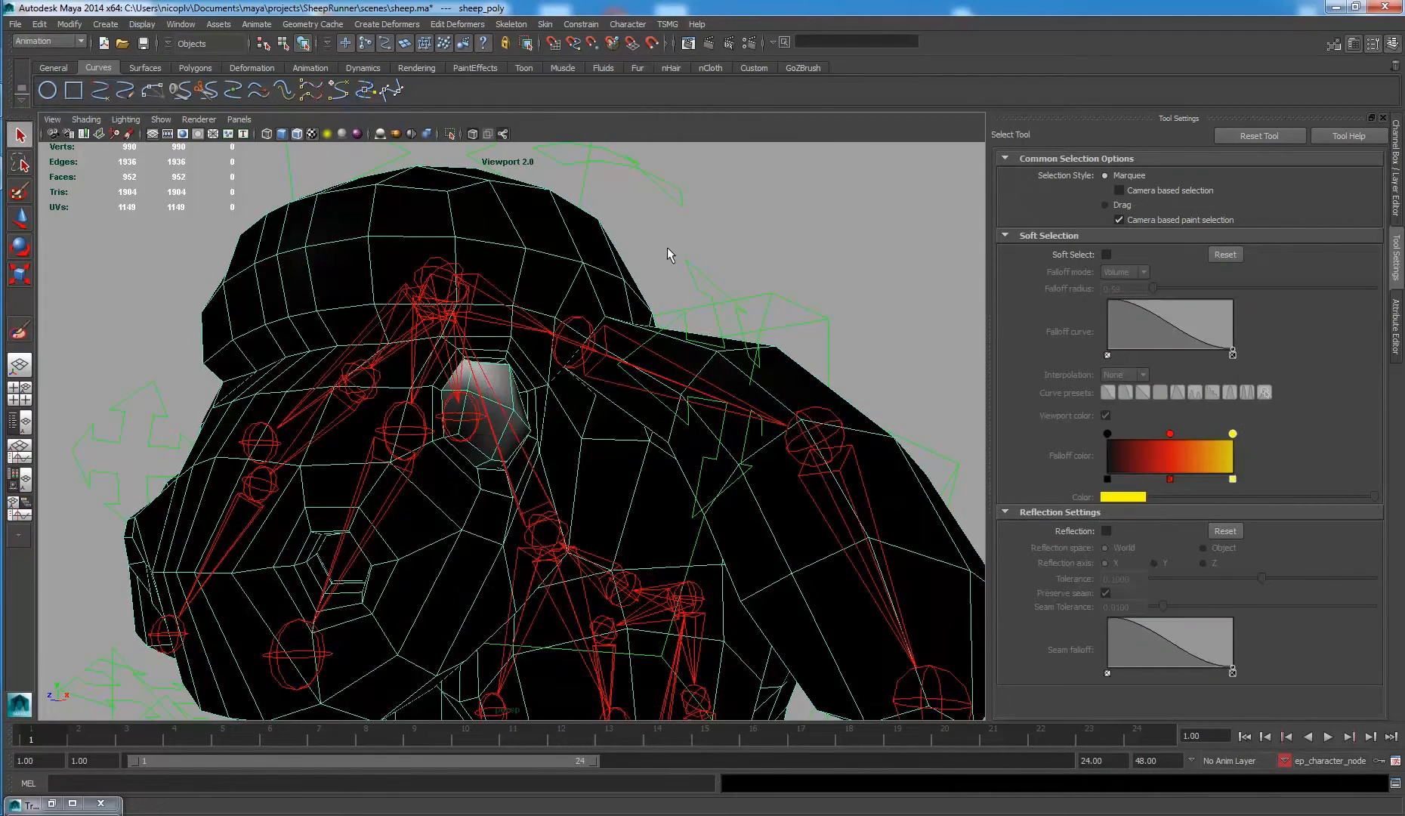
pyautogui.click(502, 385)
pyautogui.rightClick(502, 384)
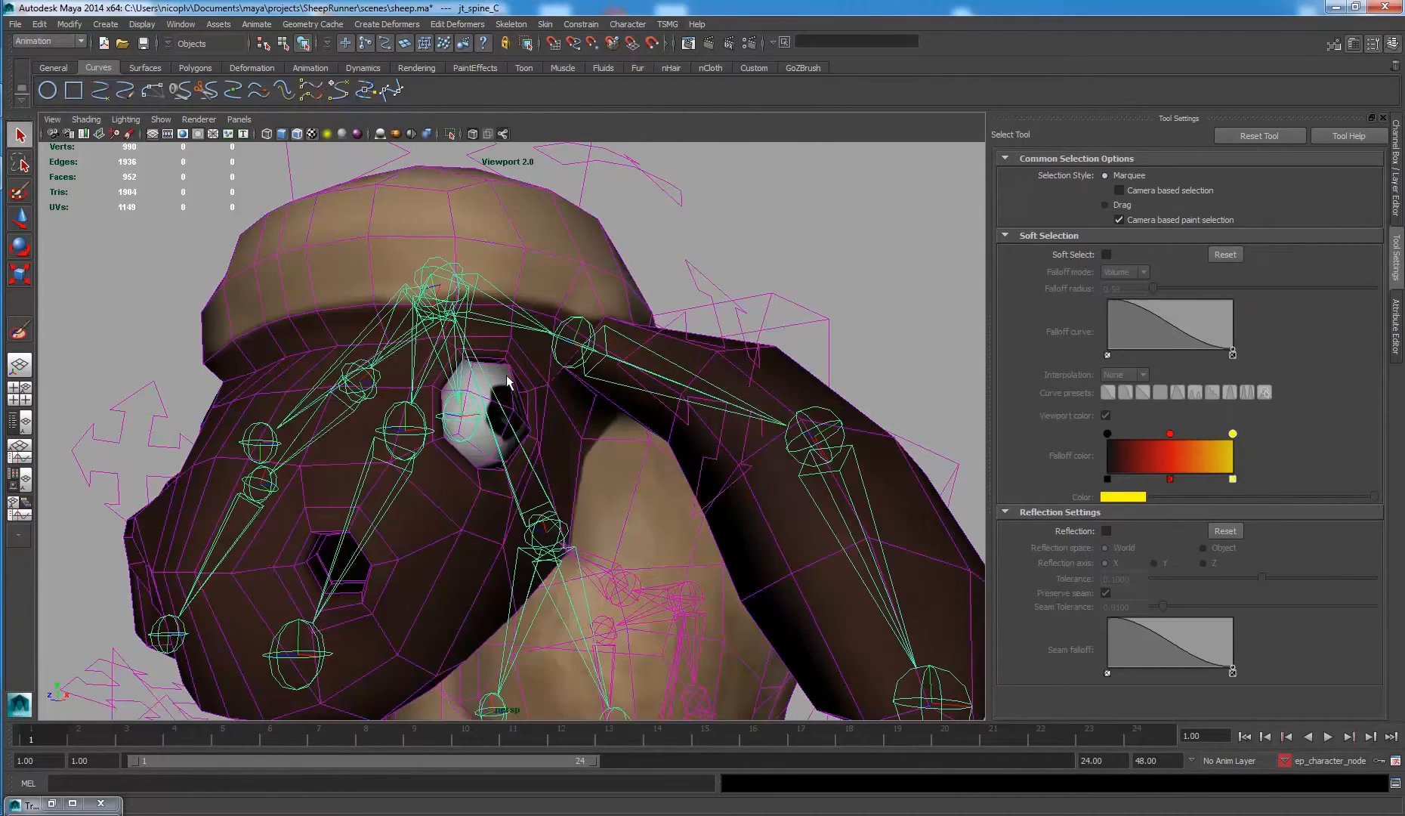
pyautogui.moveTo(507, 384); pyautogui.dragTo(507, 421, button='right')
pyautogui.click(505, 384)
pyautogui.keyDown('alt'); pyautogui.moveTo(531, 397); pyautogui.dragTo(479, 421); pyautogui.keyUp('alt')
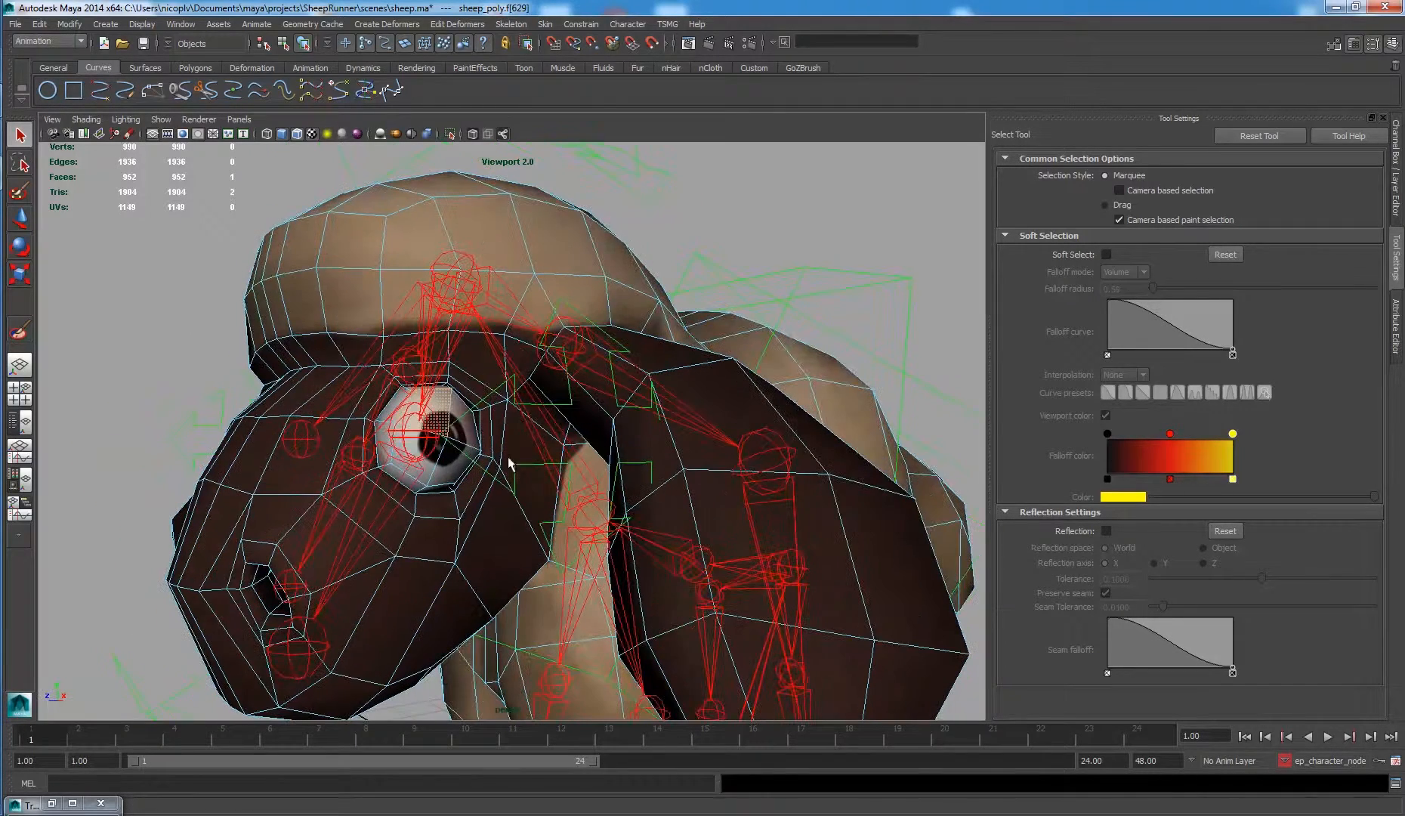
pyautogui.hotkey('shift', '.')
pyautogui.hotkey('shift', '.')
pyautogui.hotkey('shift', '.')
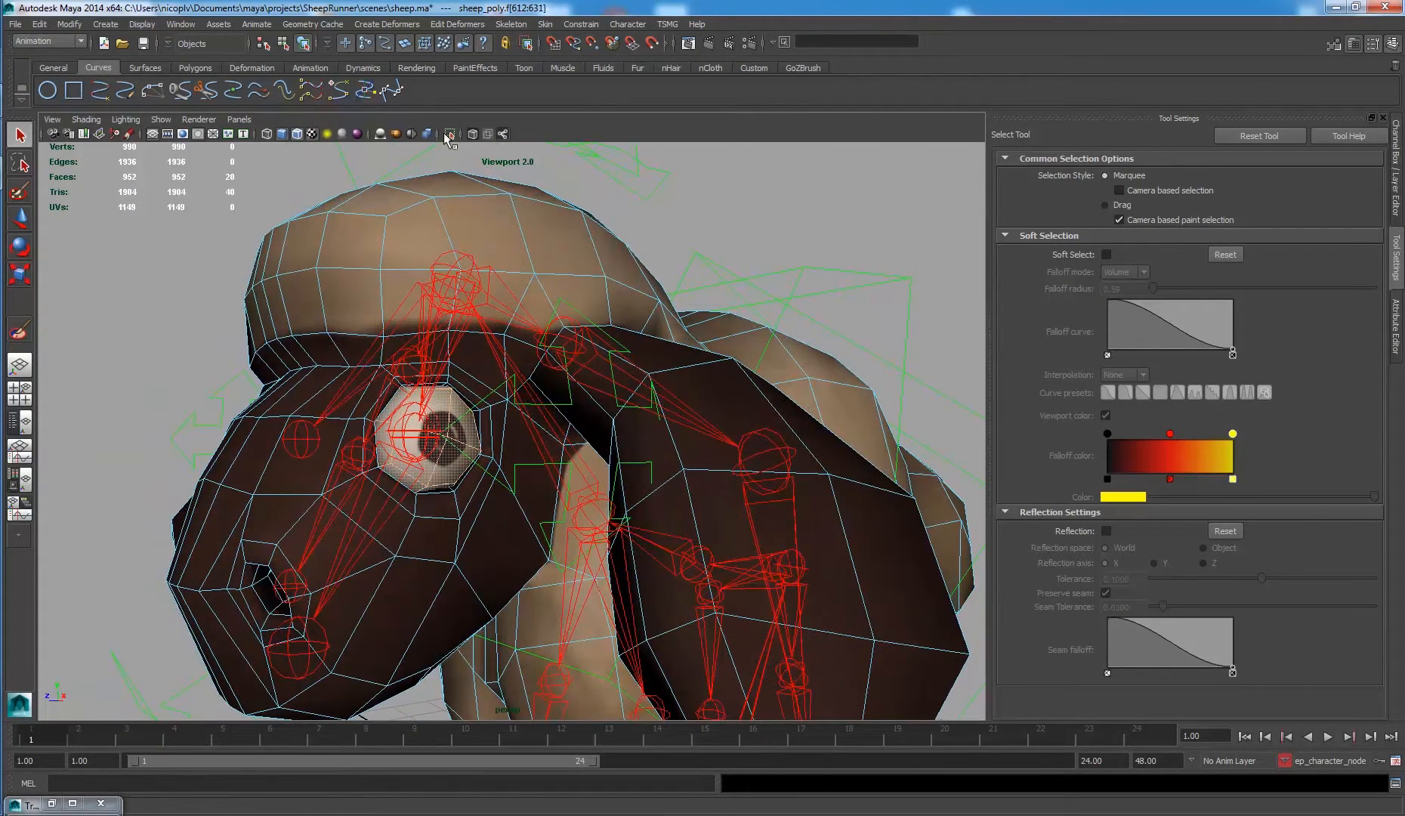
# Isolate the selected eyeball faces in the viewport and restart the Paint Skin Weights Tool on sheep_poly.
pyautogui.click(451, 134)
pyautogui.moveTo(398, 424); pyautogui.dragTo(513, 399, button='right')
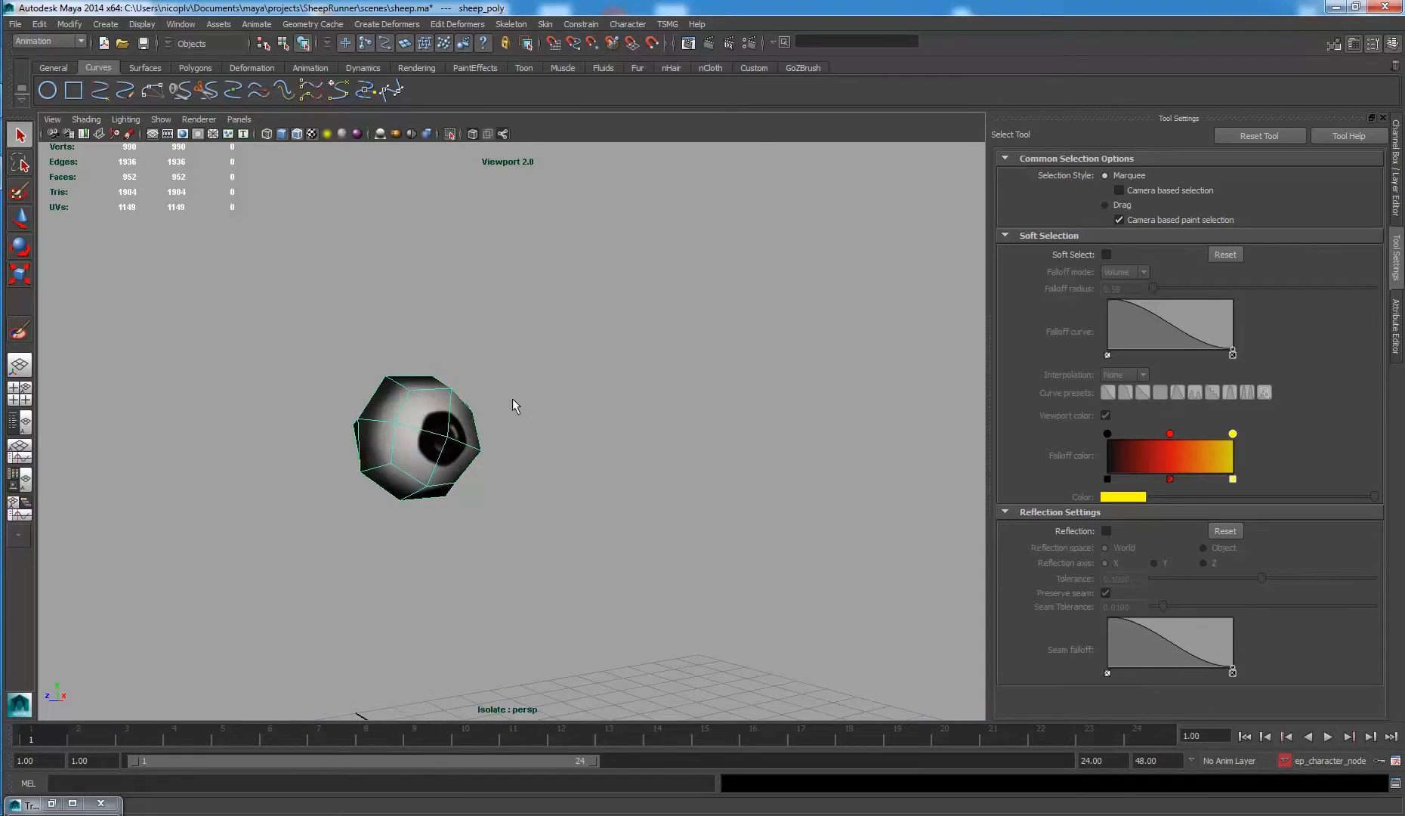
pyautogui.click(30, 331)
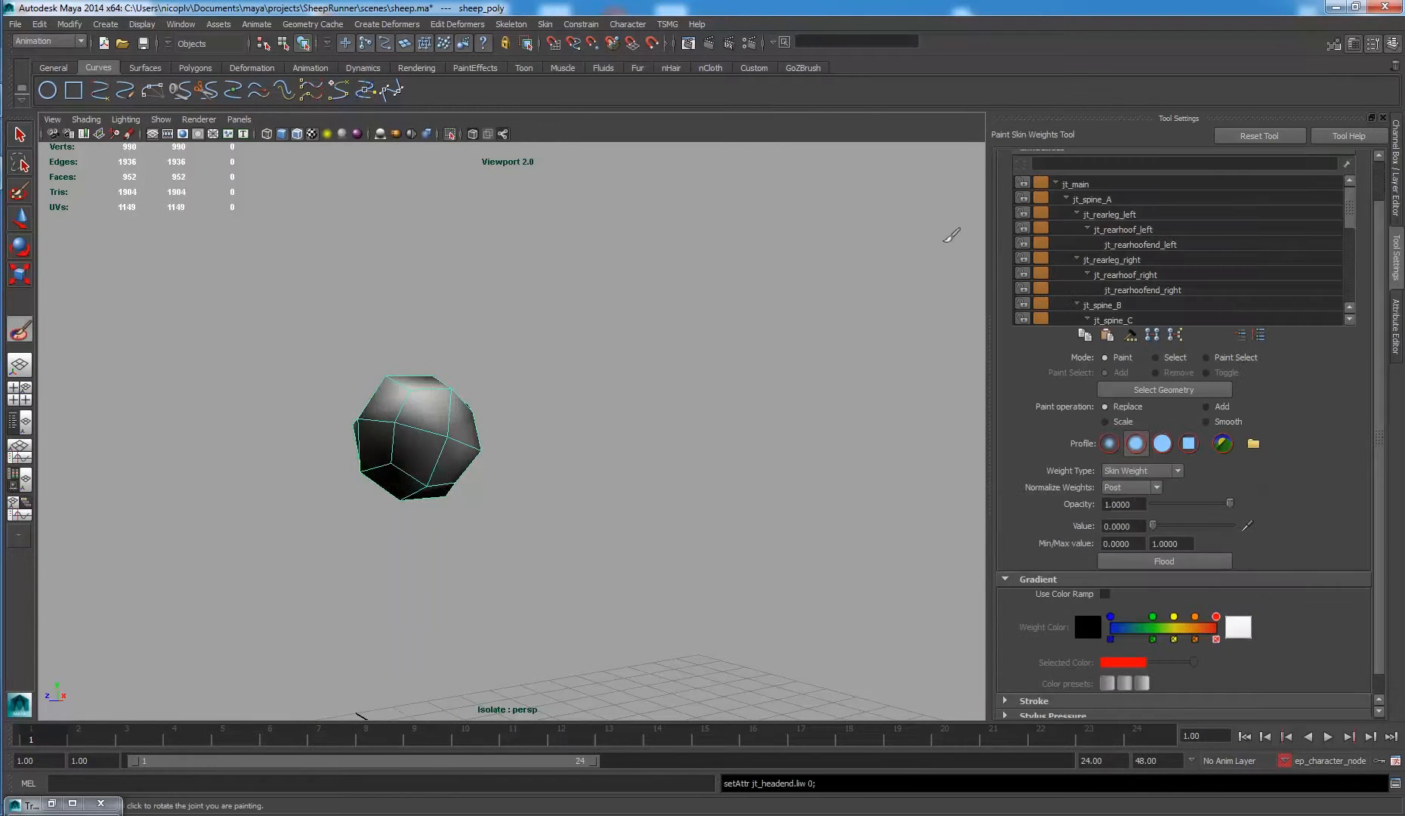
# Set the brush value to 1 and paint full jt_eye_left weight over all sides of the isolated left eyeball.
pyautogui.scroll(-5, 1099, 276)
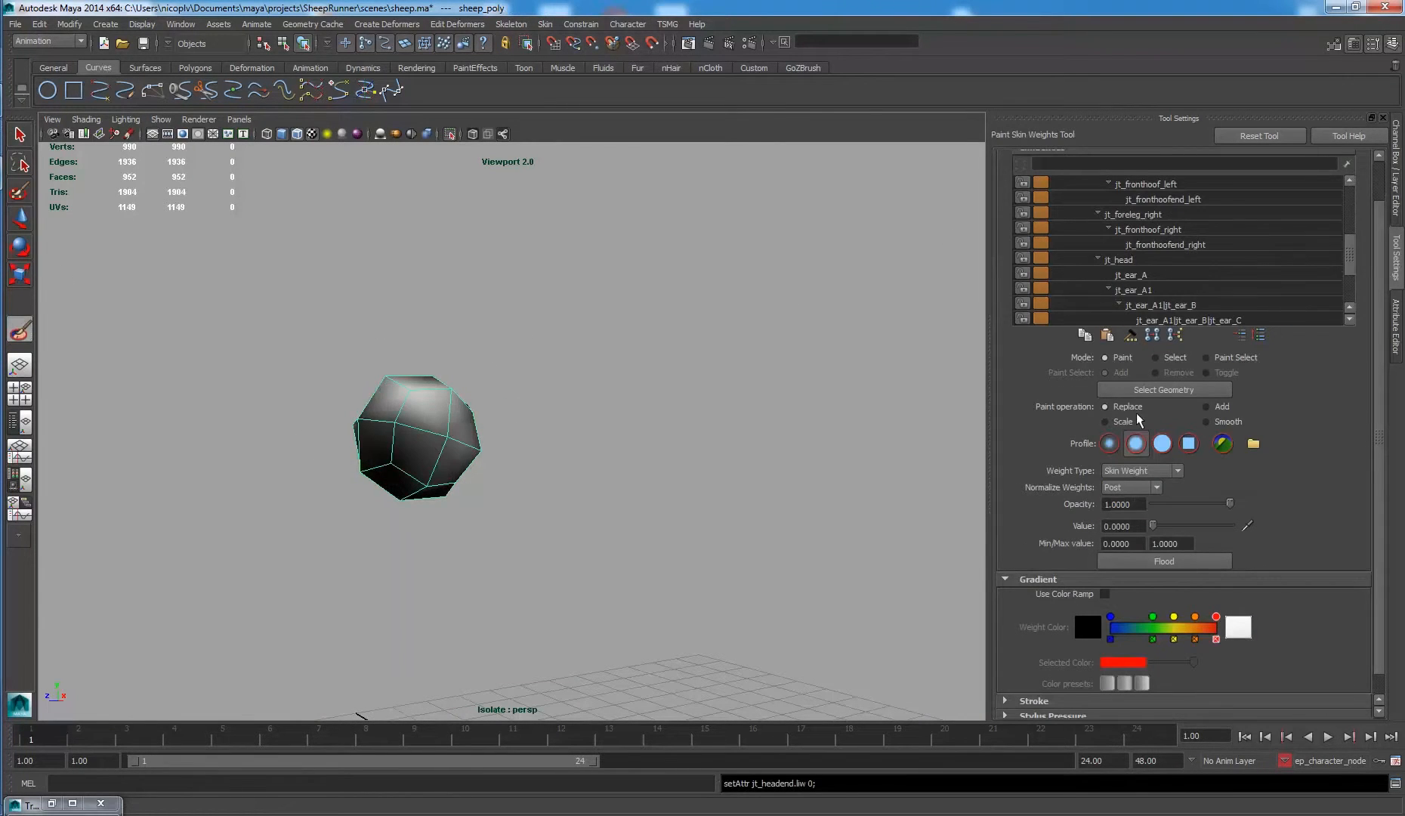
pyautogui.moveTo(1173, 527); pyautogui.dragTo(1231, 526)
pyautogui.click(439, 434)
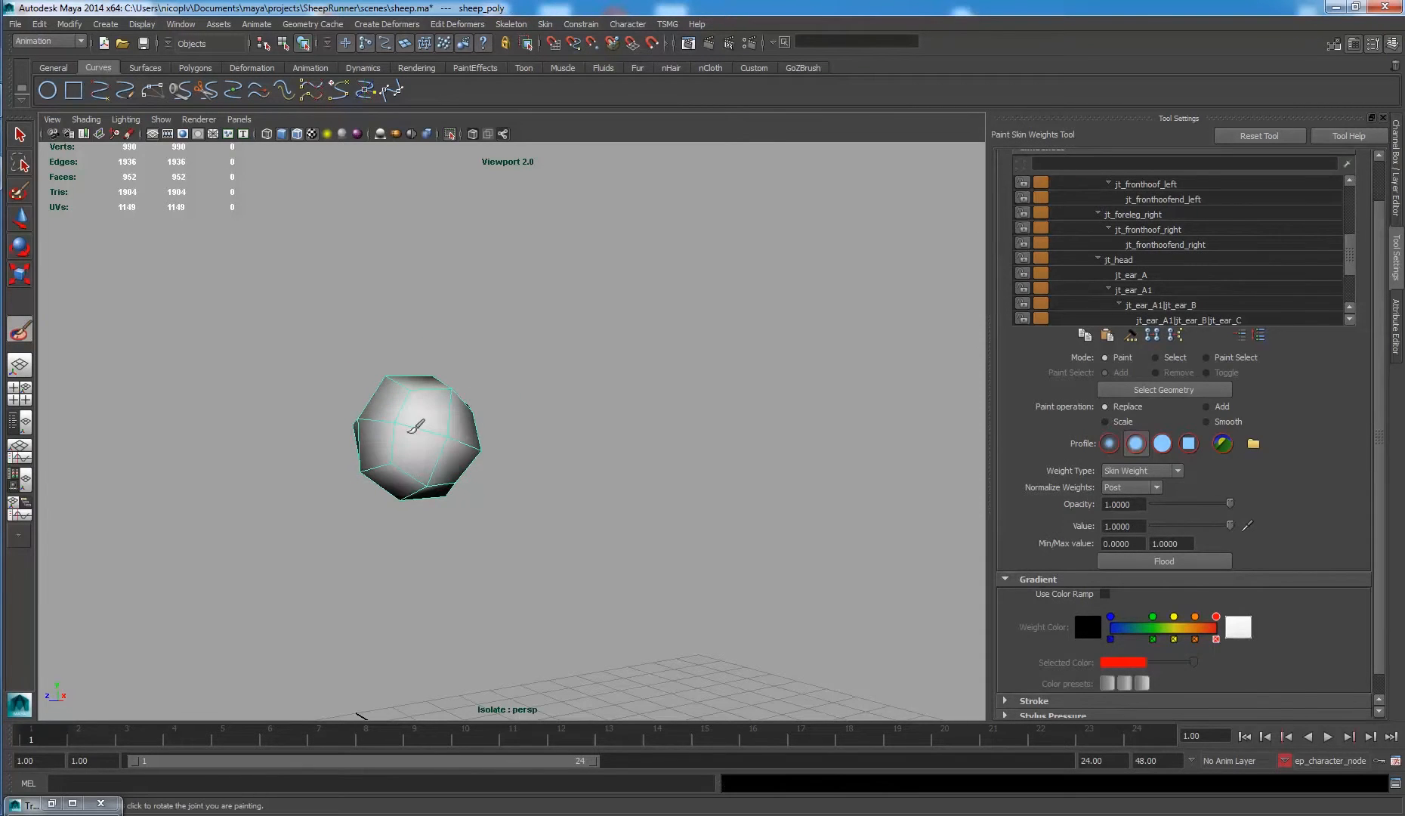
pyautogui.keyDown('alt'); pyautogui.moveTo(505, 426); pyautogui.dragTo(624, 497); pyautogui.keyUp('alt')
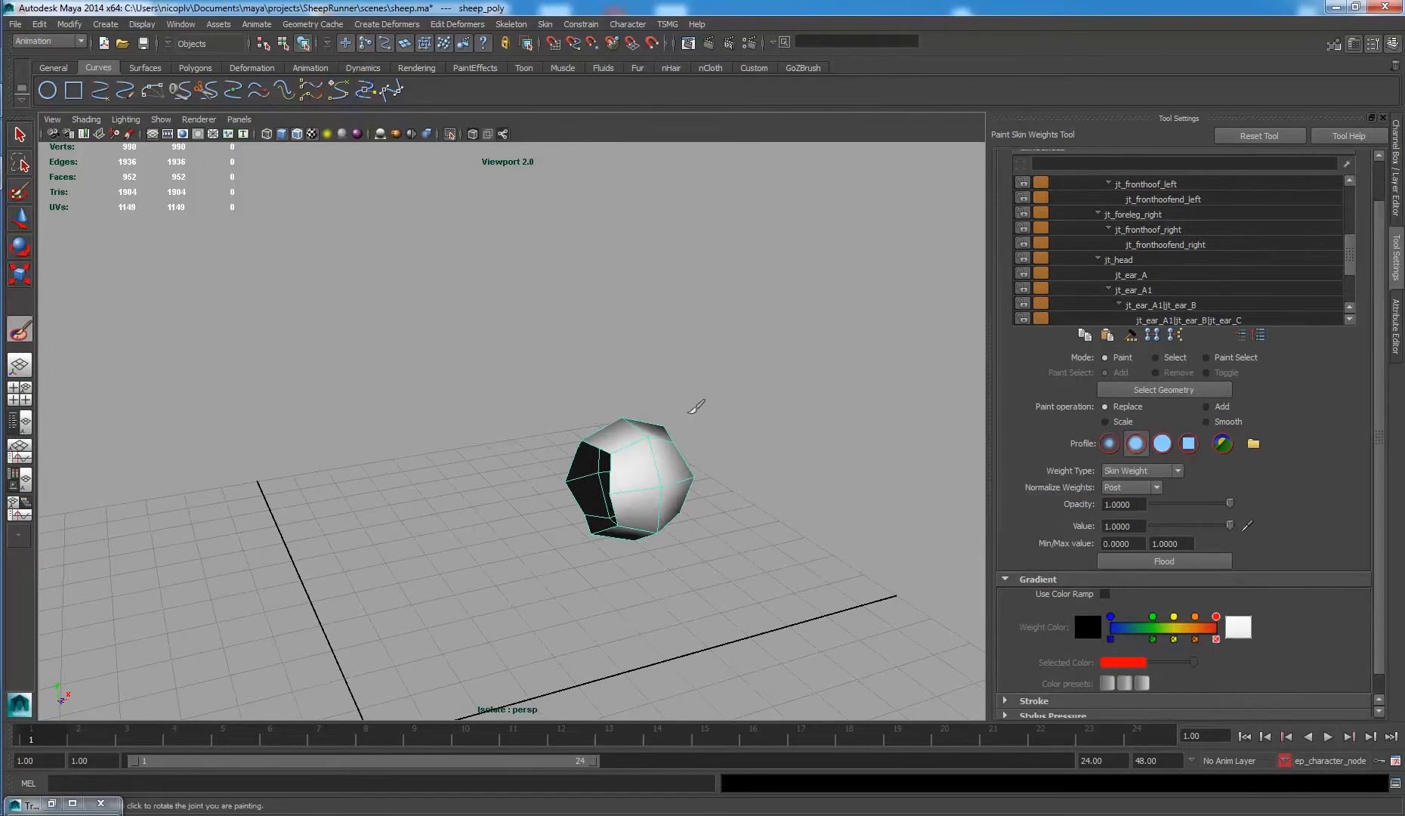
pyautogui.keyDown('alt'); pyautogui.moveTo(696, 407); pyautogui.dragTo(307, 376); pyautogui.keyUp('alt')
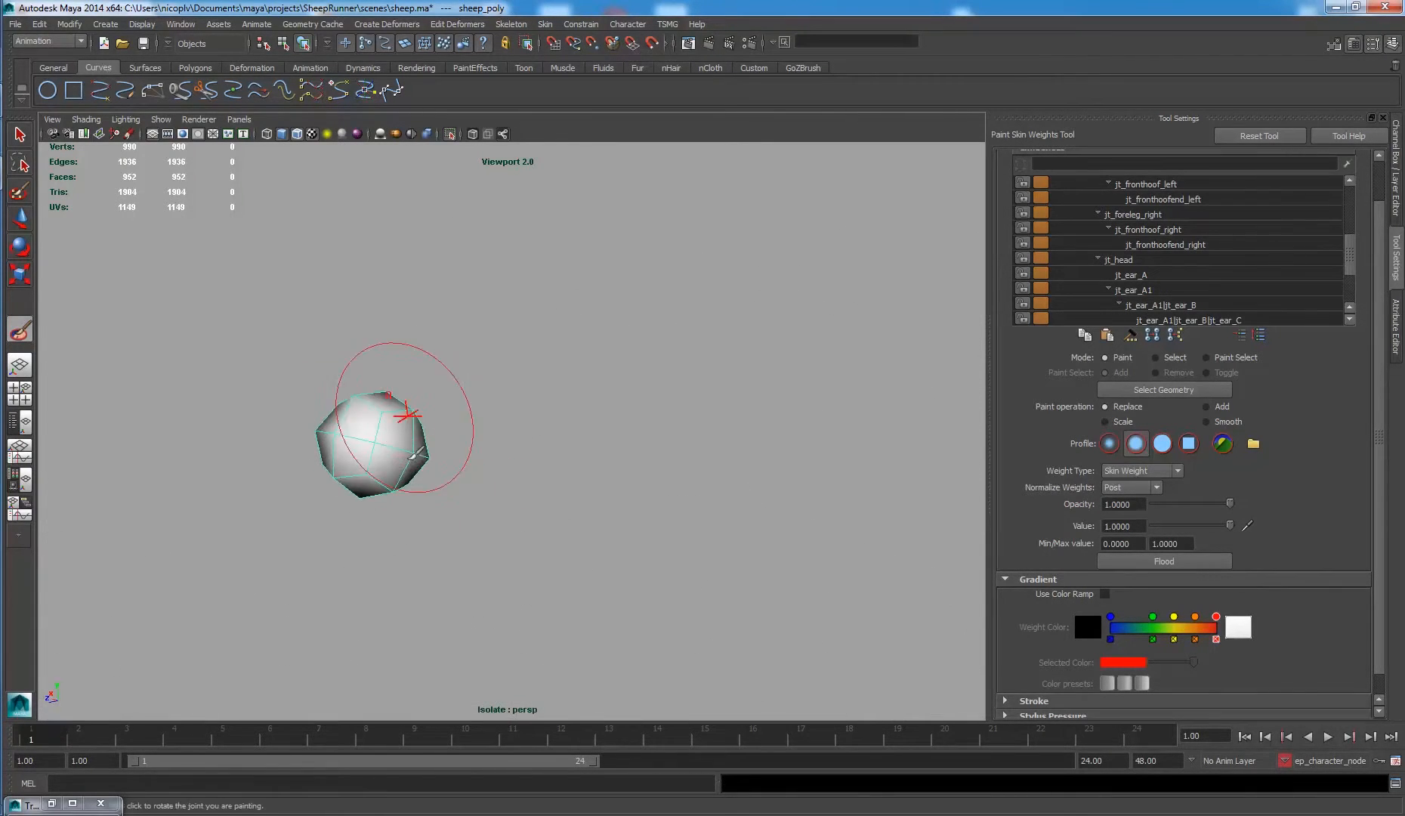
pyautogui.moveTo(476, 398)
pyautogui.keyDown('alt'); pyautogui.mouseDown()
pyautogui.moveTo(423, 408)
pyautogui.moveTo(505, 500)
pyautogui.moveTo(709, 408)
pyautogui.moveTo(550, 376)
pyautogui.mouseUp(); pyautogui.keyUp('alt')
pyautogui.keyDown('alt'); pyautogui.moveTo(289, 316); pyautogui.dragTo(570, 440); pyautogui.keyUp('alt')
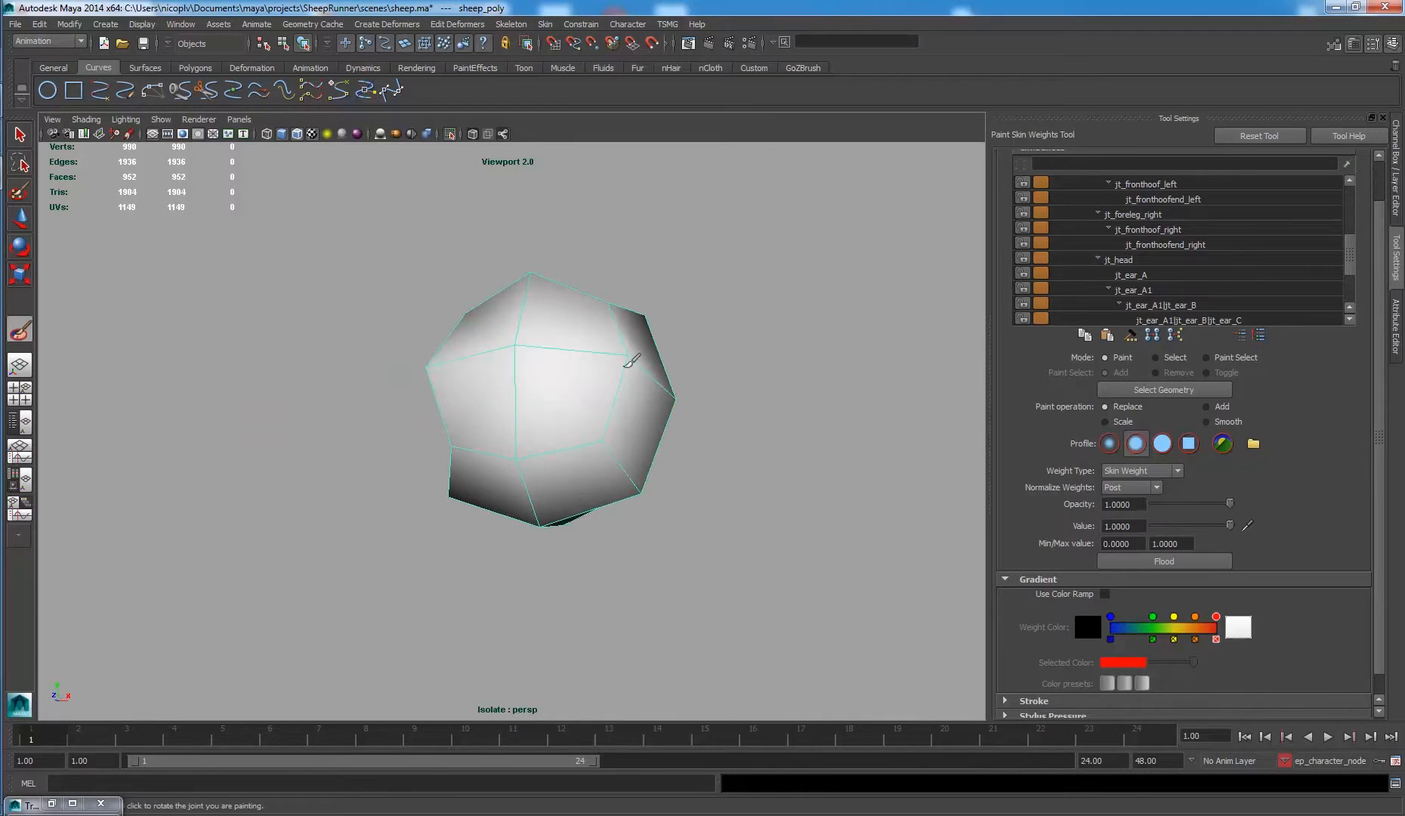
# Leave weight painting, clear the selection and turn off the isolated view to show the whole sheep.
pyautogui.click(20, 135)
pyautogui.keyDown('alt'); pyautogui.moveTo(518, 229); pyautogui.dragTo(454, 257, button='right'); pyautogui.keyUp('alt')
pyautogui.moveTo(455, 257)
pyautogui.keyDown('alt'); pyautogui.mouseDown()
pyautogui.moveTo(492, 285)
pyautogui.moveTo(499, 230)
pyautogui.mouseUp(); pyautogui.keyUp('alt')
pyautogui.click(499, 230)
pyautogui.click(450, 134)
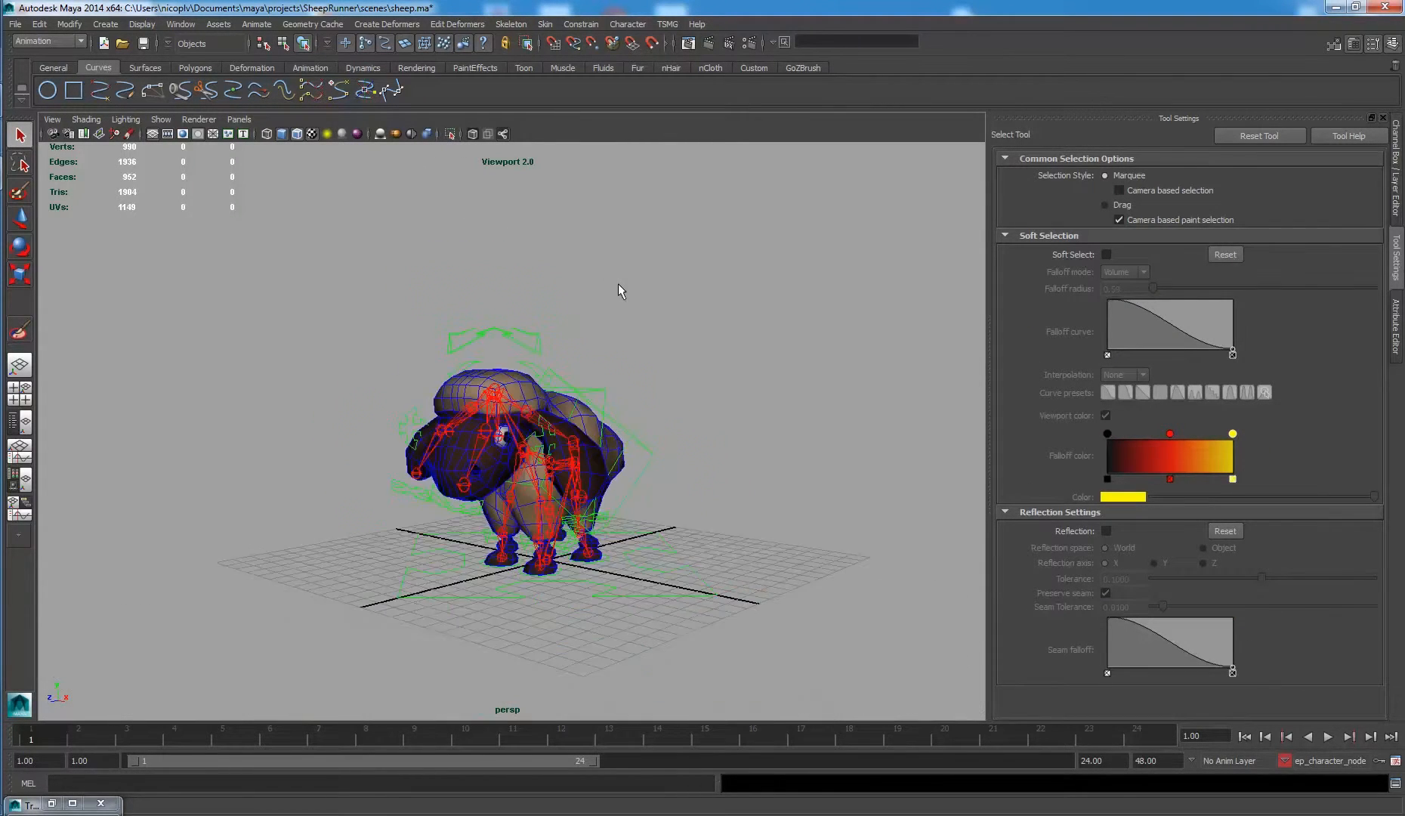
# Move the ctrl_eye_right control around to test how the eyeball follows, and undo the move.
pyautogui.keyDown('alt'); pyautogui.moveTo(618, 289); pyautogui.dragTo(892, 408, button='right'); pyautogui.keyUp('alt')
pyautogui.click(521, 428)
pyautogui.press('w')
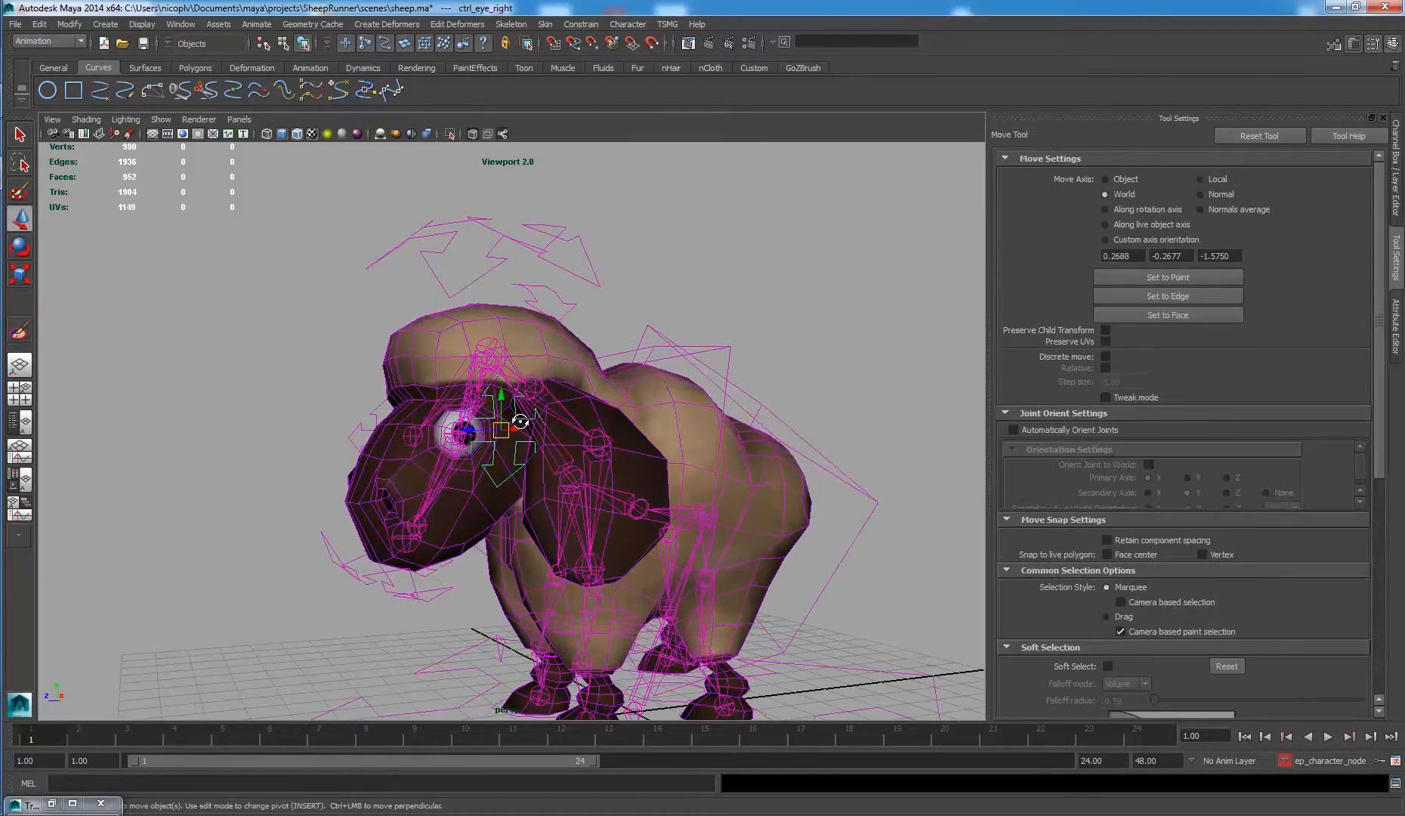
pyautogui.keyDown('alt'); pyautogui.moveTo(521, 428); pyautogui.dragTo(531, 466); pyautogui.keyUp('alt')
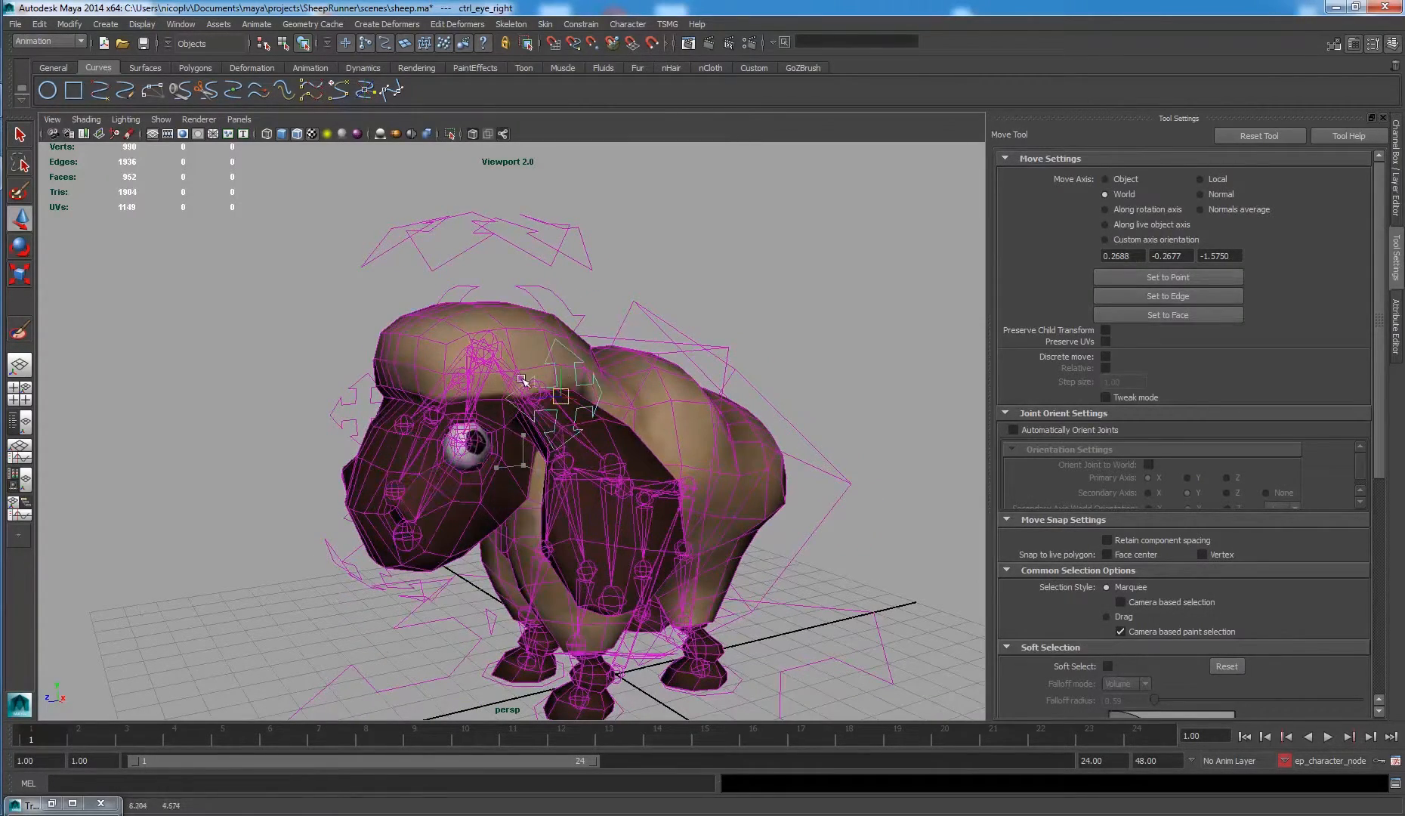
pyautogui.keyDown('alt'); pyautogui.moveTo(529, 495); pyautogui.dragTo(643, 490, button='right'); pyautogui.keyUp('alt')
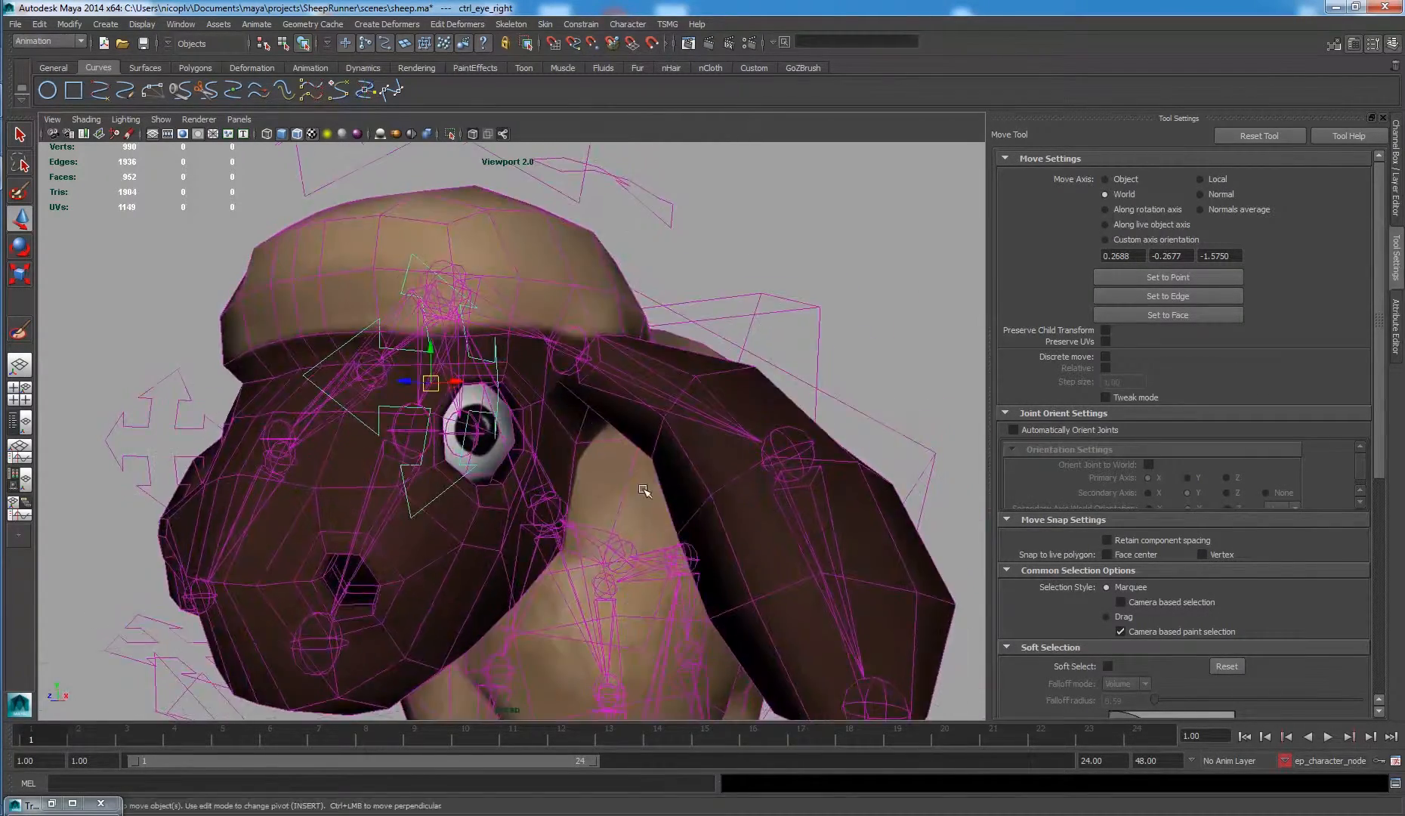
pyautogui.keyDown('alt'); pyautogui.moveTo(714, 542); pyautogui.dragTo(731, 468); pyautogui.keyUp('alt')
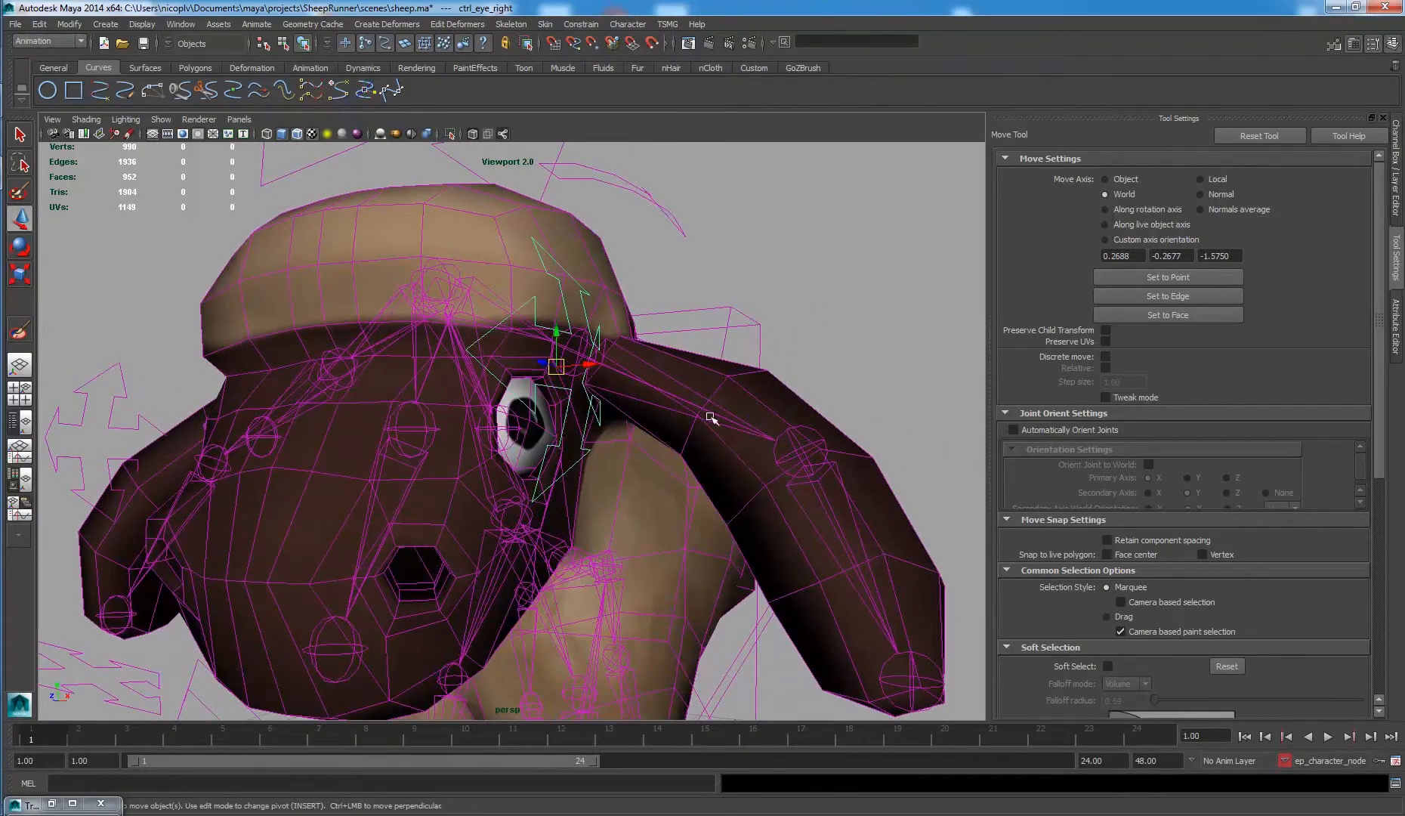
pyautogui.hotkey('ctrl', 'z')
# Repeat the eye test with two more moves of ctrl_eye_right from other angles, undoing each one.
pyautogui.keyDown('alt'); pyautogui.moveTo(798, 400); pyautogui.dragTo(628, 370); pyautogui.keyUp('alt')
pyautogui.moveTo(631, 377); pyautogui.dragTo(330, 335, button='middle')
pyautogui.hotkey('ctrl', 'z')
pyautogui.keyDown('alt'); pyautogui.moveTo(586, 486); pyautogui.dragTo(260, 291); pyautogui.keyUp('alt')
pyautogui.keyDown('alt'); pyautogui.moveTo(771, 506); pyautogui.dragTo(691, 533); pyautogui.keyUp('alt')
pyautogui.moveTo(605, 418); pyautogui.dragTo(320, 429, button='middle')
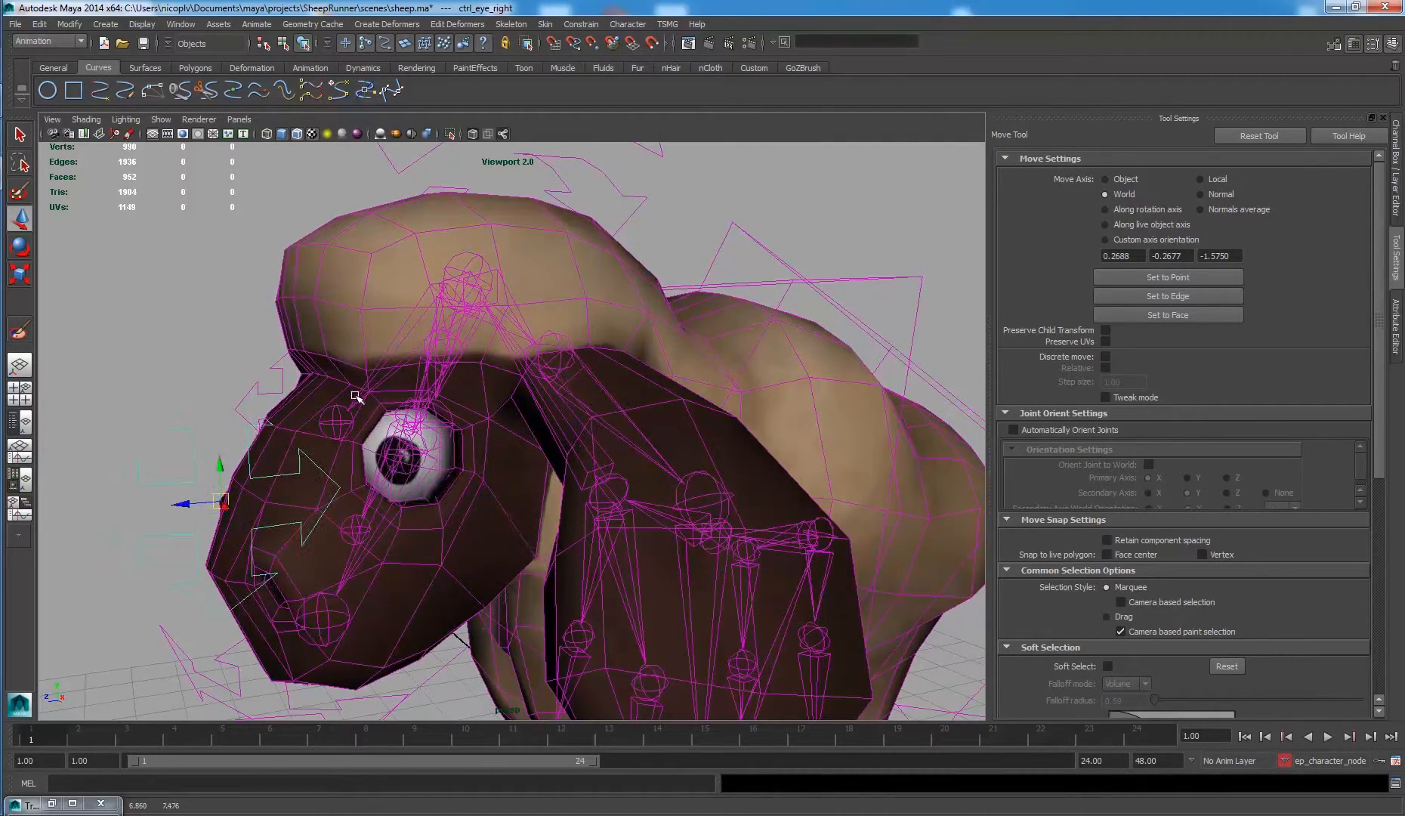
pyautogui.hotkey('ctrl', 'z')
# Select sheep_poly, restart the Paint Skin Weights Tool on it with value 0, and frame the left eye closely.
pyautogui.click(341, 422)
pyautogui.click(296, 474)
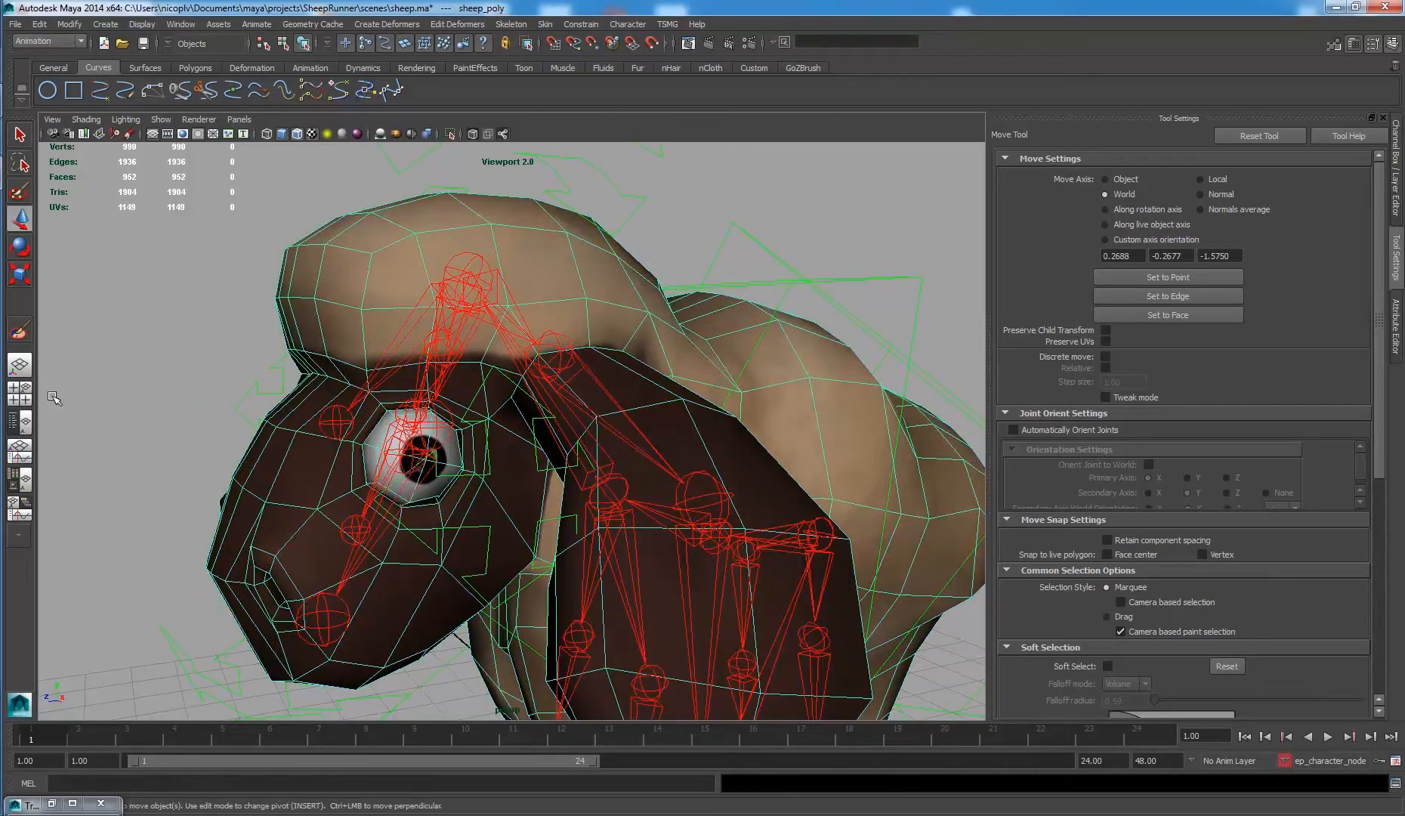
pyautogui.click(20, 330)
pyautogui.moveTo(333, 385)
pyautogui.keyDown('alt'); pyautogui.mouseDown(button='right')
pyautogui.moveTo(521, 429)
pyautogui.moveTo(334, 336)
pyautogui.mouseUp(button='right'); pyautogui.keyUp('alt')
pyautogui.moveTo(627, 347)
pyautogui.keyDown('alt'); pyautogui.mouseDown()
pyautogui.moveTo(827, 330)
pyautogui.moveTo(725, 336)
pyautogui.mouseUp(); pyautogui.keyUp('alt')
pyautogui.moveTo(1230, 524); pyautogui.dragTo(1147, 526)
pyautogui.keyDown('alt'); pyautogui.moveTo(282, 323); pyautogui.dragTo(704, 282); pyautogui.keyUp('alt')
pyautogui.moveTo(734, 446)
pyautogui.keyDown('alt'); pyautogui.mouseDown()
pyautogui.moveTo(687, 418)
pyautogui.moveTo(757, 361)
pyautogui.mouseUp(); pyautogui.keyUp('alt')
pyautogui.keyDown('alt'); pyautogui.moveTo(627, 396); pyautogui.dragTo(535, 464); pyautogui.keyUp('alt')
pyautogui.scroll(5, 505, 459)
pyautogui.scroll(2, 535, 463)
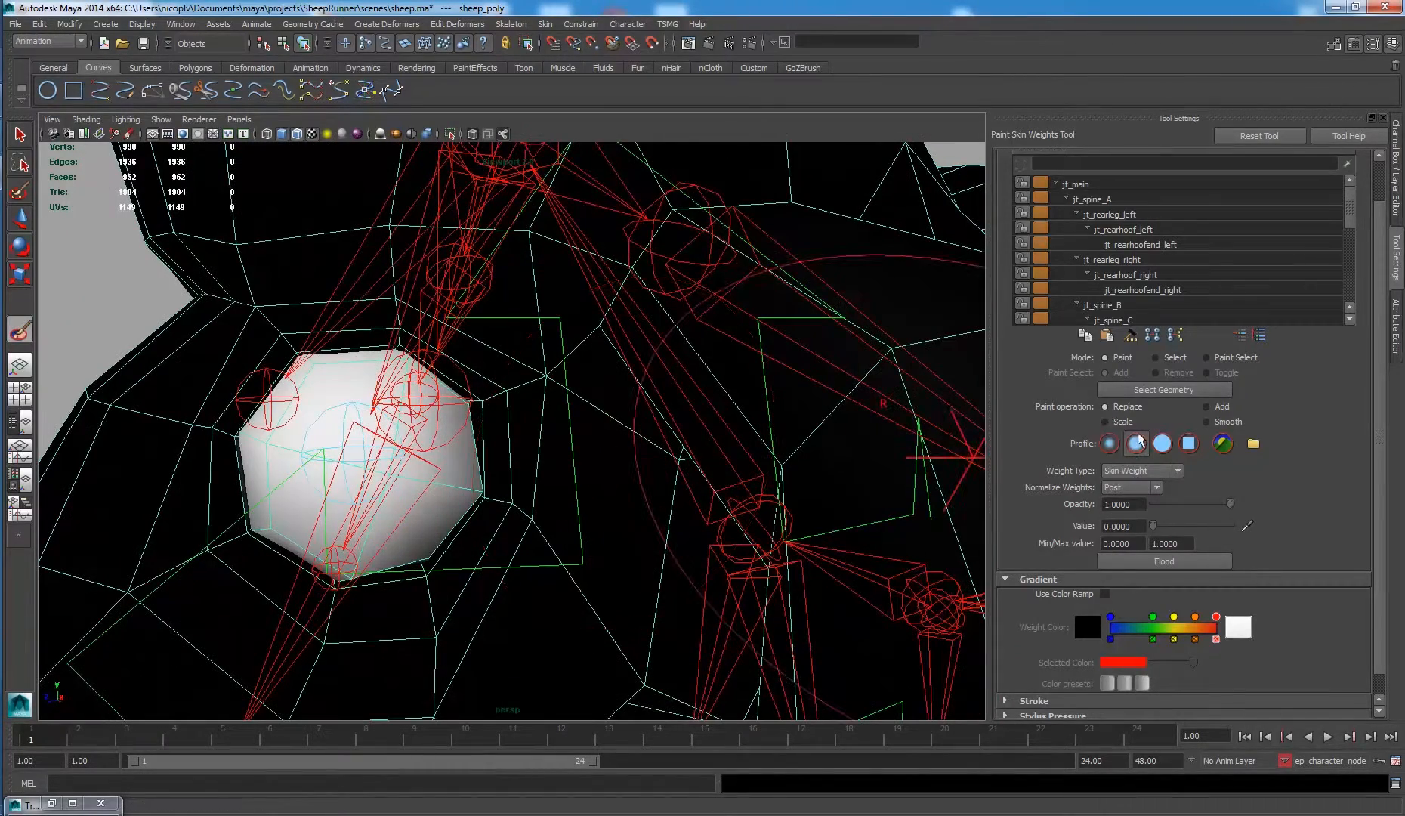
# Switch to Add with opacity 0.2039 and value 0.1845, shrink the brush, and paint faint eye-joint weight around the socket rim.
pyautogui.click(1219, 407)
pyautogui.moveTo(1229, 502); pyautogui.dragTo(1167, 528)
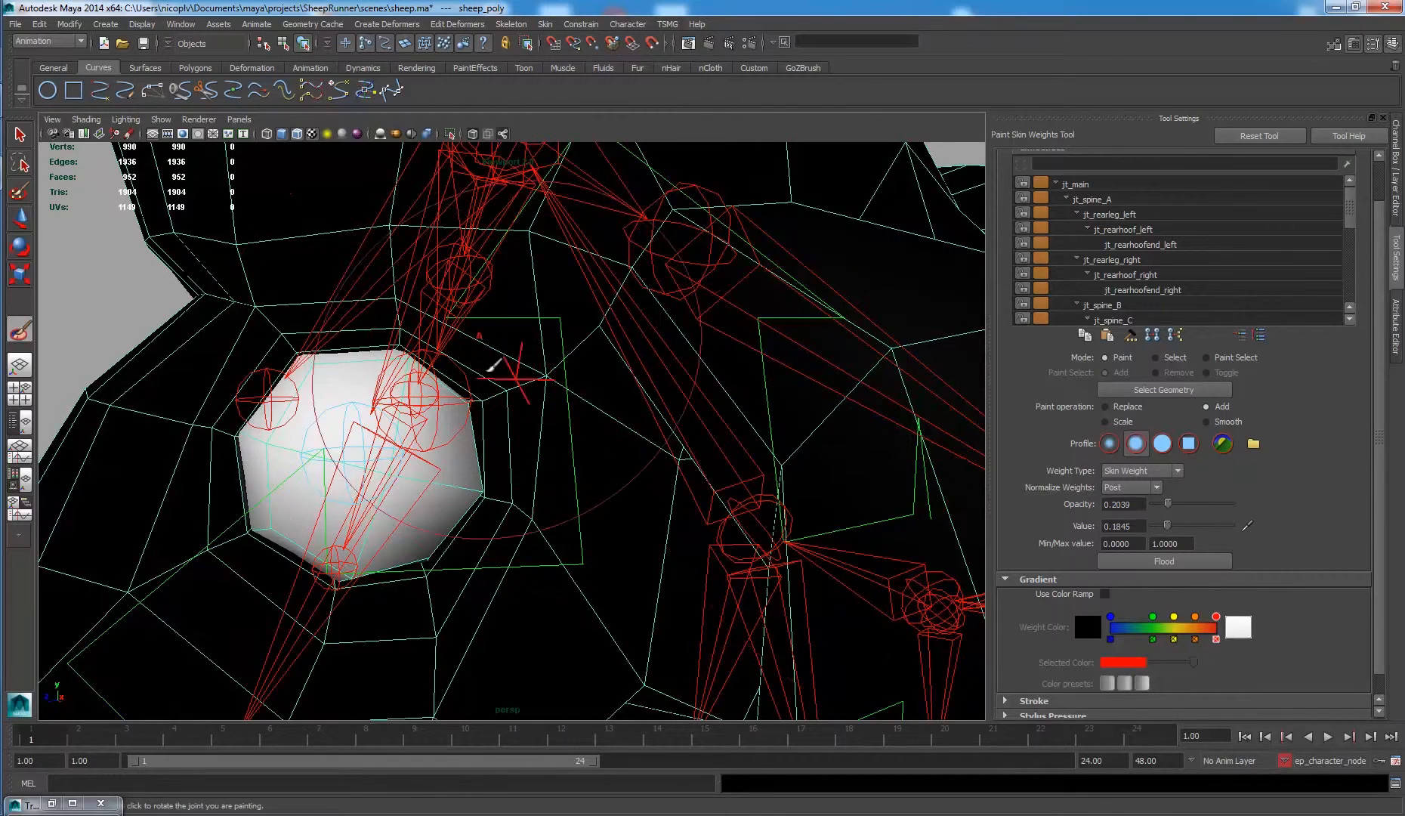
pyautogui.press('b')
pyautogui.moveTo(495, 362)
pyautogui.mouseDown()
pyautogui.moveTo(403, 380)
pyautogui.moveTo(434, 354)
pyautogui.mouseUp()
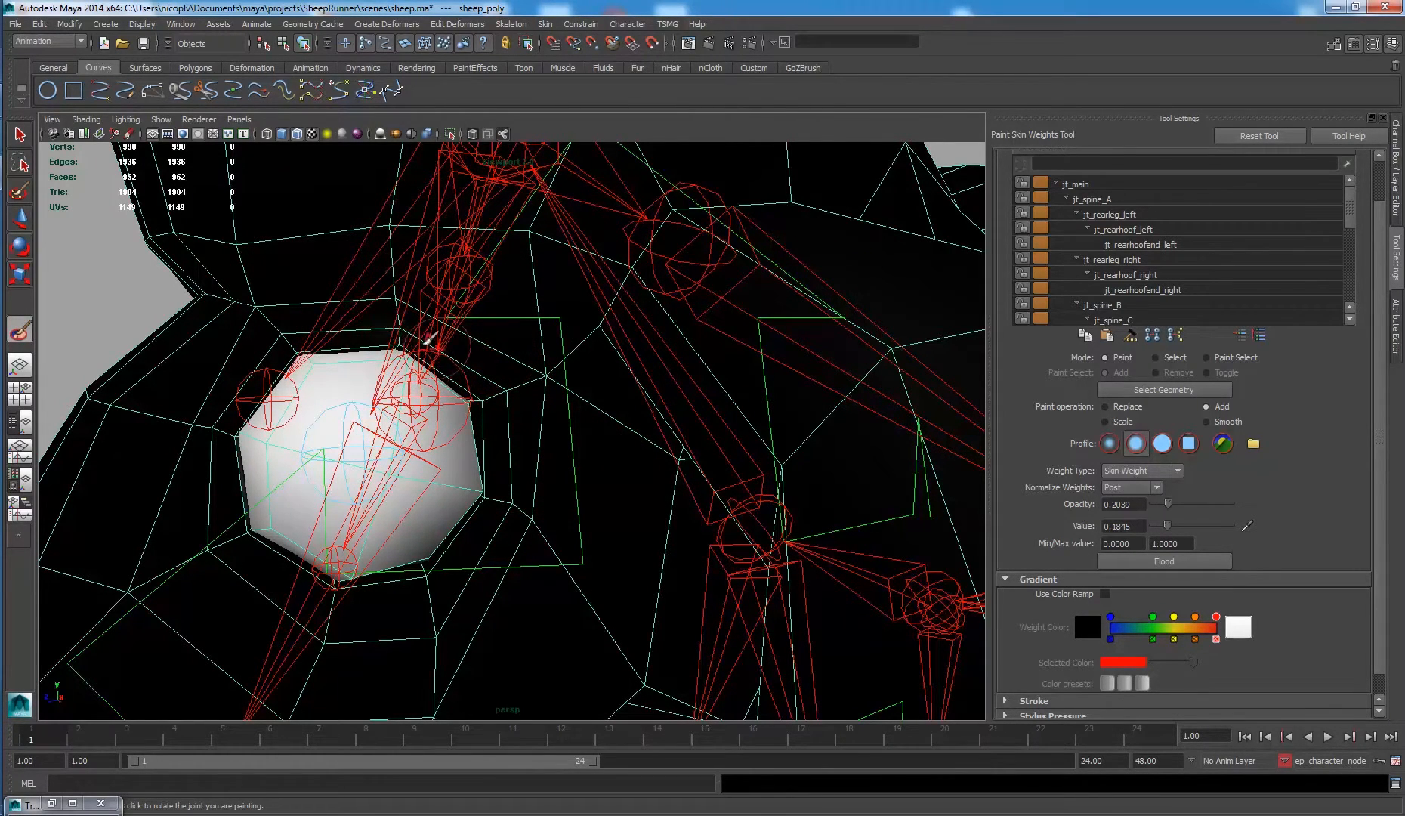
pyautogui.moveTo(499, 398); pyautogui.dragTo(498, 544)
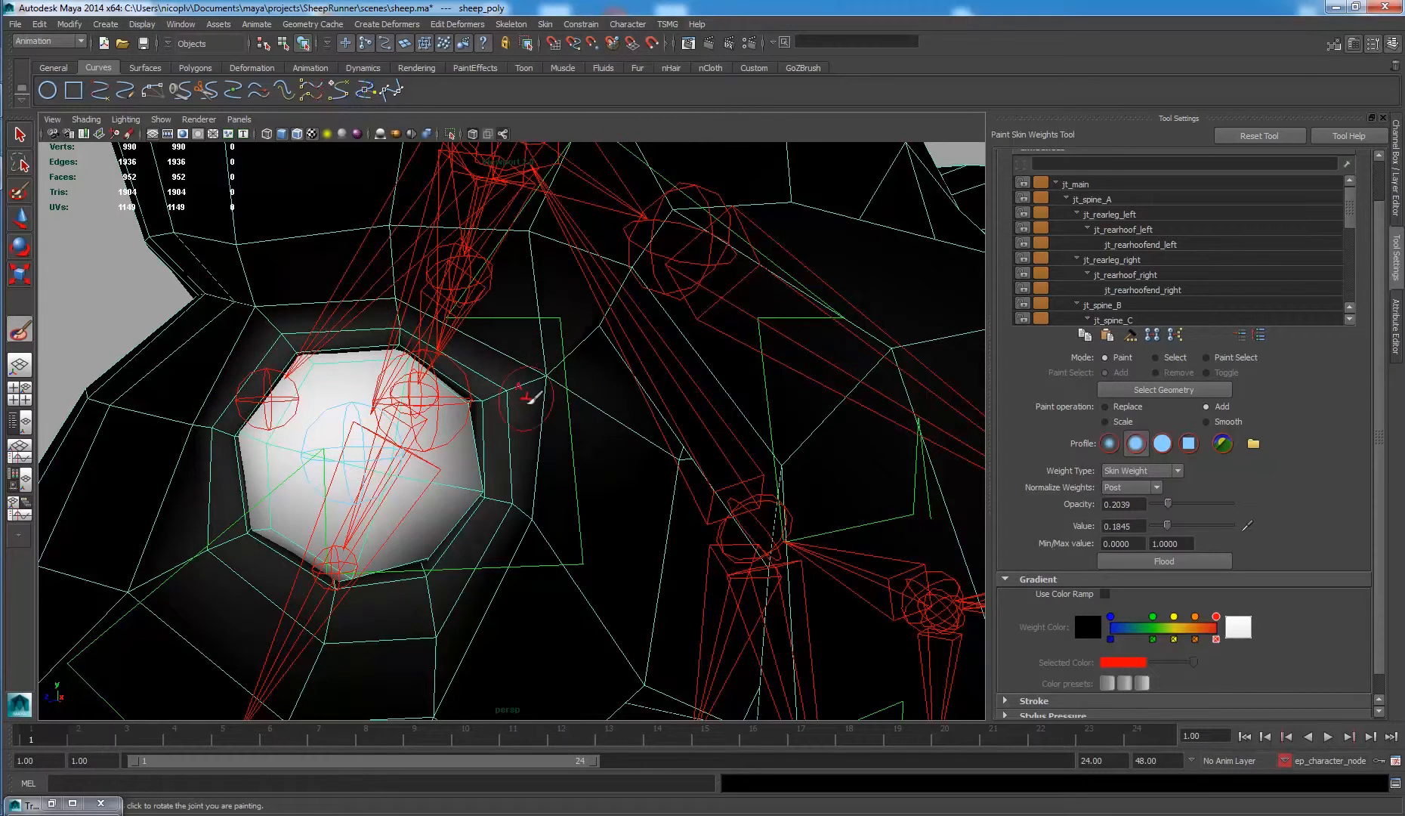
# Raise the value to 0.4466 and add more eye-joint weight along the socket rim.
pyautogui.keyDown('alt'); pyautogui.moveTo(410, 699); pyautogui.dragTo(553, 487); pyautogui.keyUp('alt')
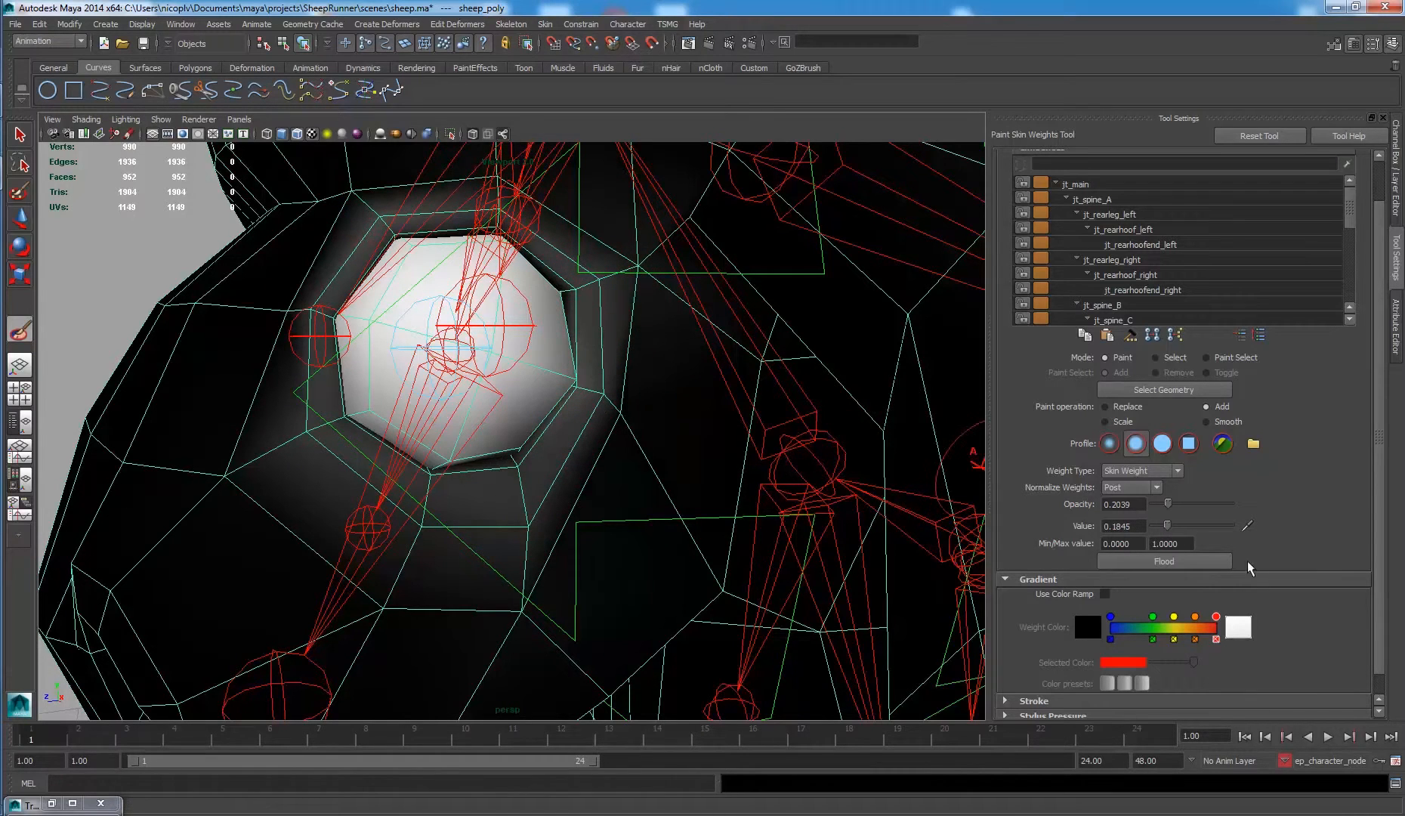
pyautogui.moveTo(1167, 525); pyautogui.dragTo(1188, 527)
pyautogui.moveTo(560, 287)
pyautogui.mouseDown()
pyautogui.moveTo(578, 370)
pyautogui.moveTo(514, 464)
pyautogui.moveTo(362, 442)
pyautogui.moveTo(389, 414)
pyautogui.moveTo(347, 311)
pyautogui.moveTo(399, 242)
pyautogui.mouseUp()
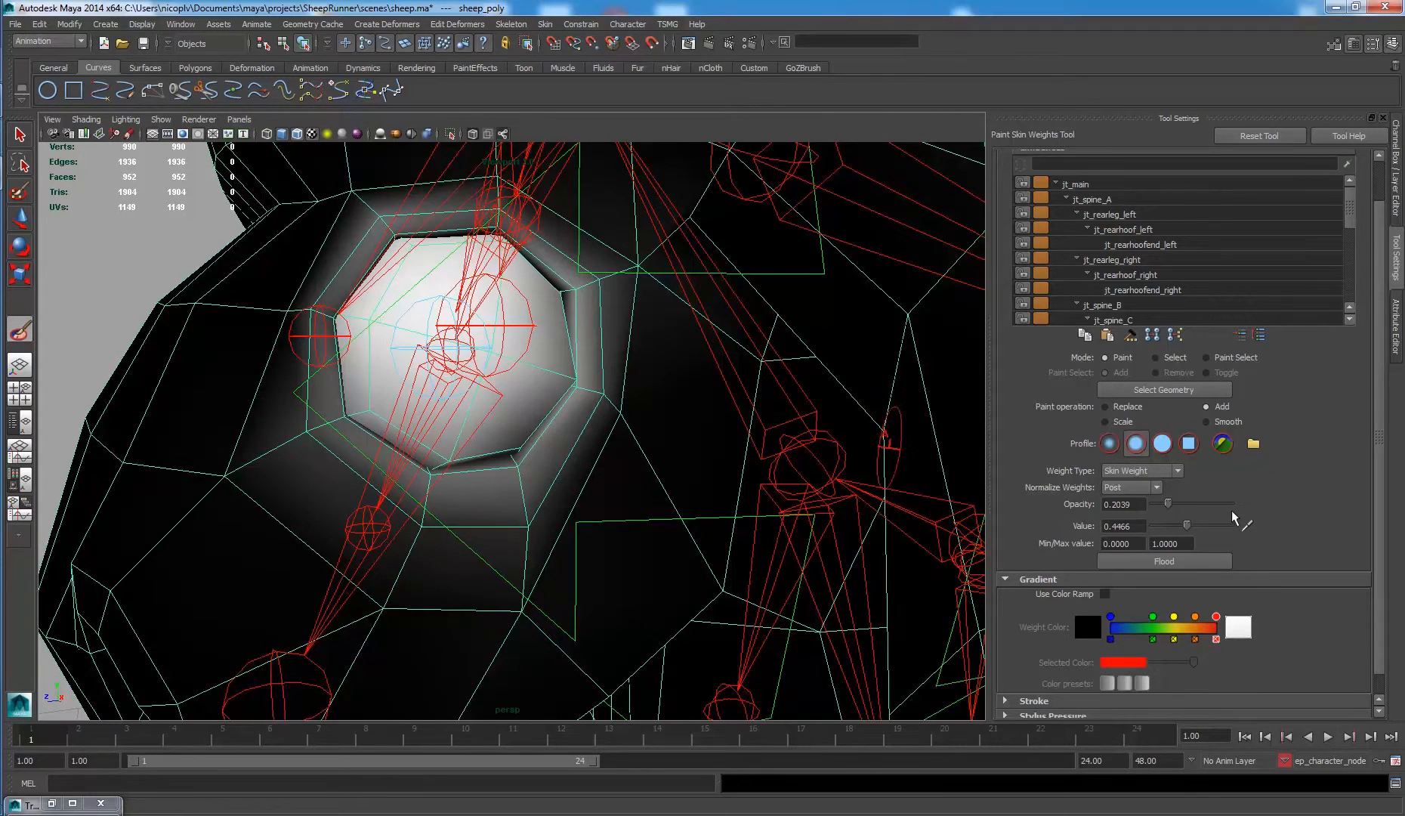
# Smooth the weights around the left eye socket using the Smooth operation at opacity 0.6116.
pyautogui.click(1218, 421)
pyautogui.click(1200, 503)
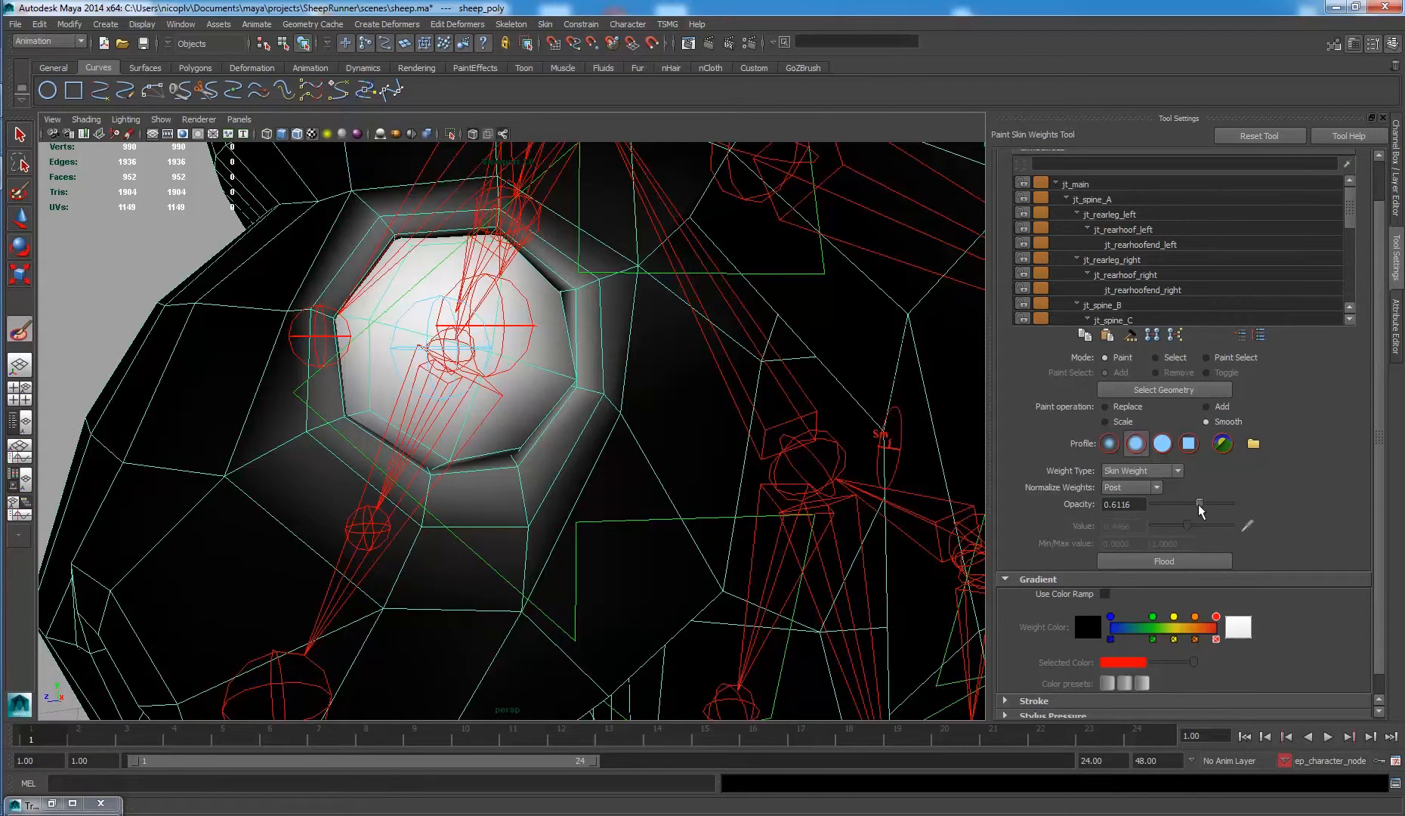
pyautogui.moveTo(584, 356)
pyautogui.mouseDown()
pyautogui.moveTo(640, 363)
pyautogui.moveTo(528, 536)
pyautogui.moveTo(300, 367)
pyautogui.moveTo(504, 195)
pyautogui.mouseUp()
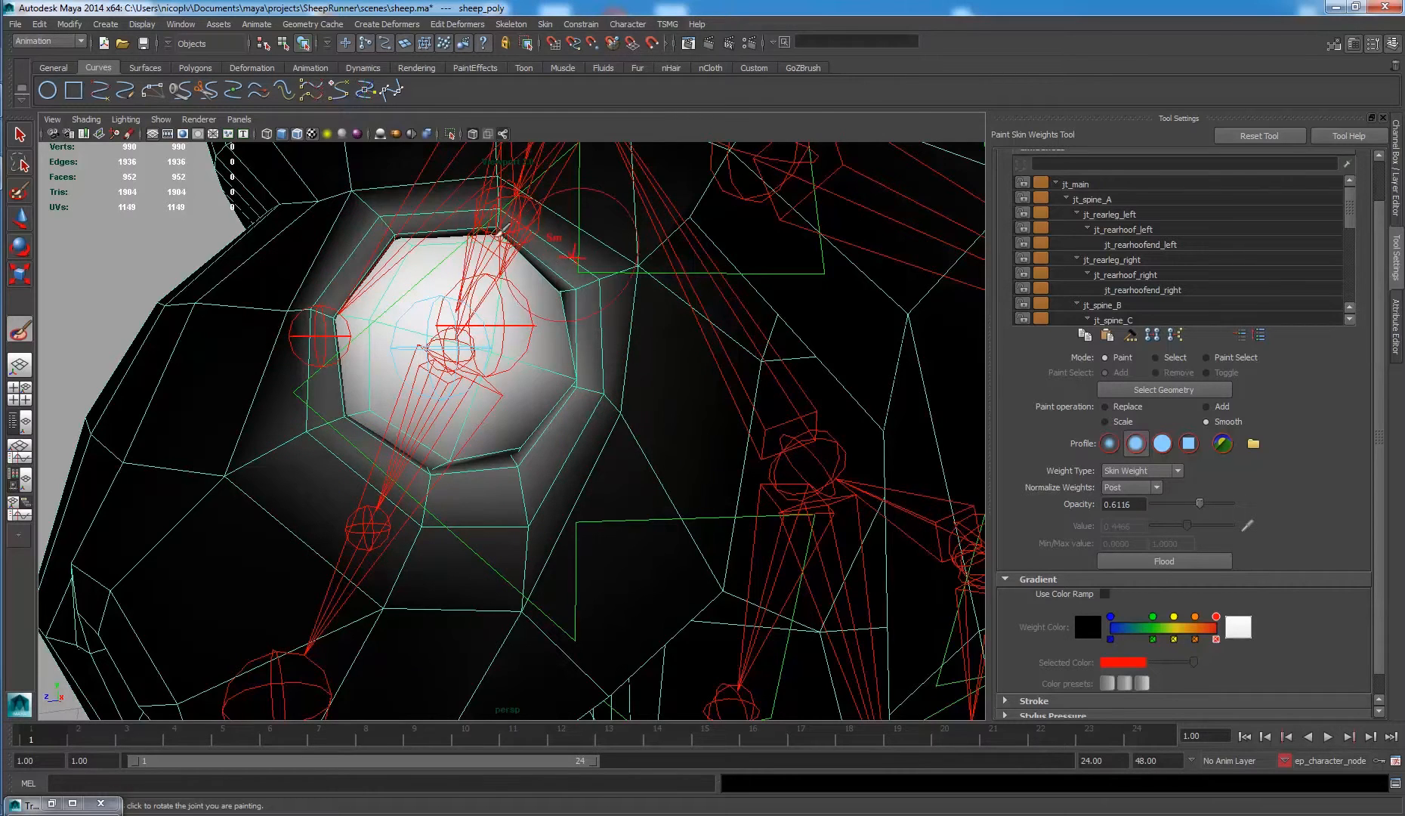
# Leave weight painting, move ctrl_eye_right to test the eyeball and socket deformation, and undo the move.
pyautogui.scroll(-5, 618, 296)
pyautogui.press('q')
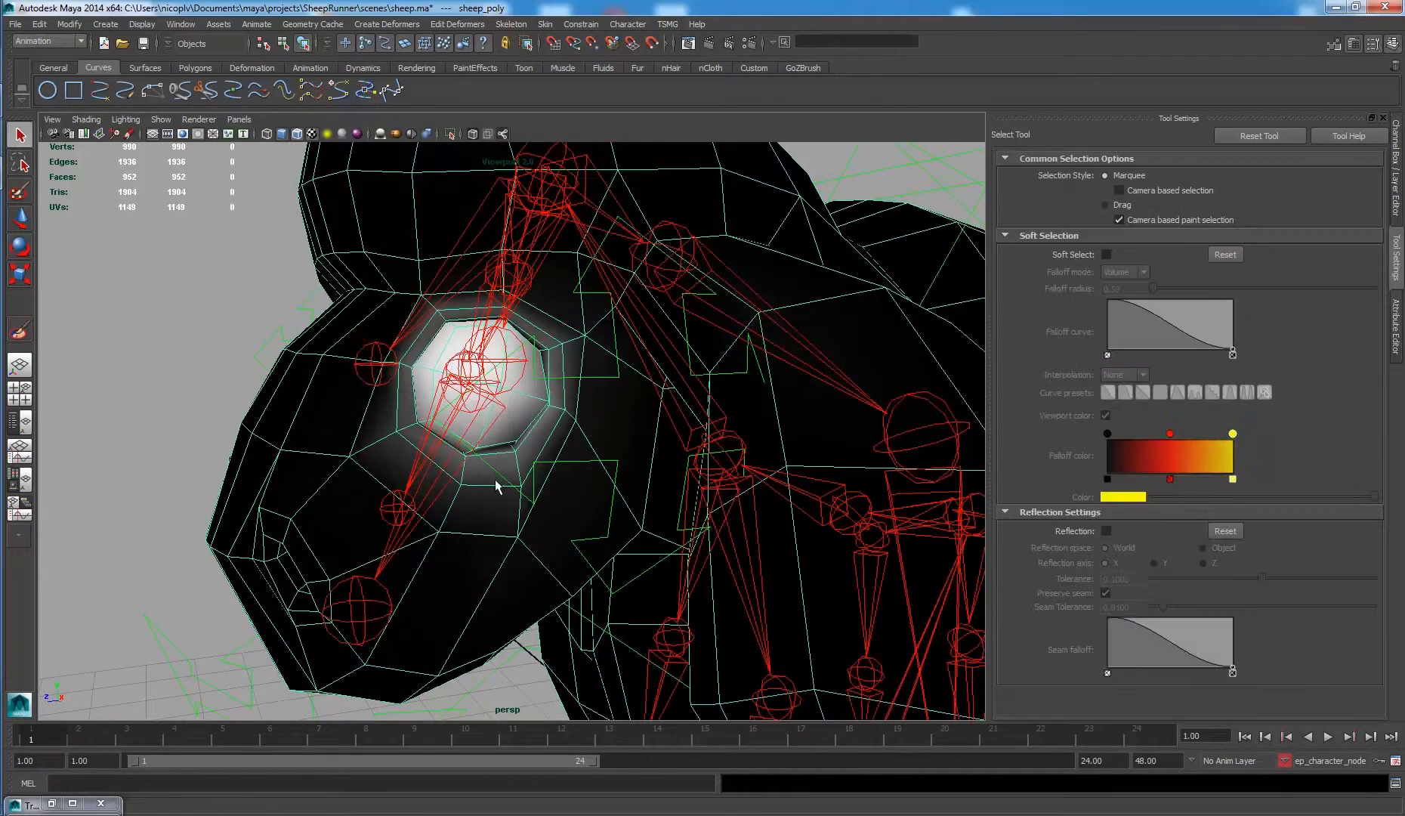
pyautogui.press('w')
pyautogui.click(595, 458)
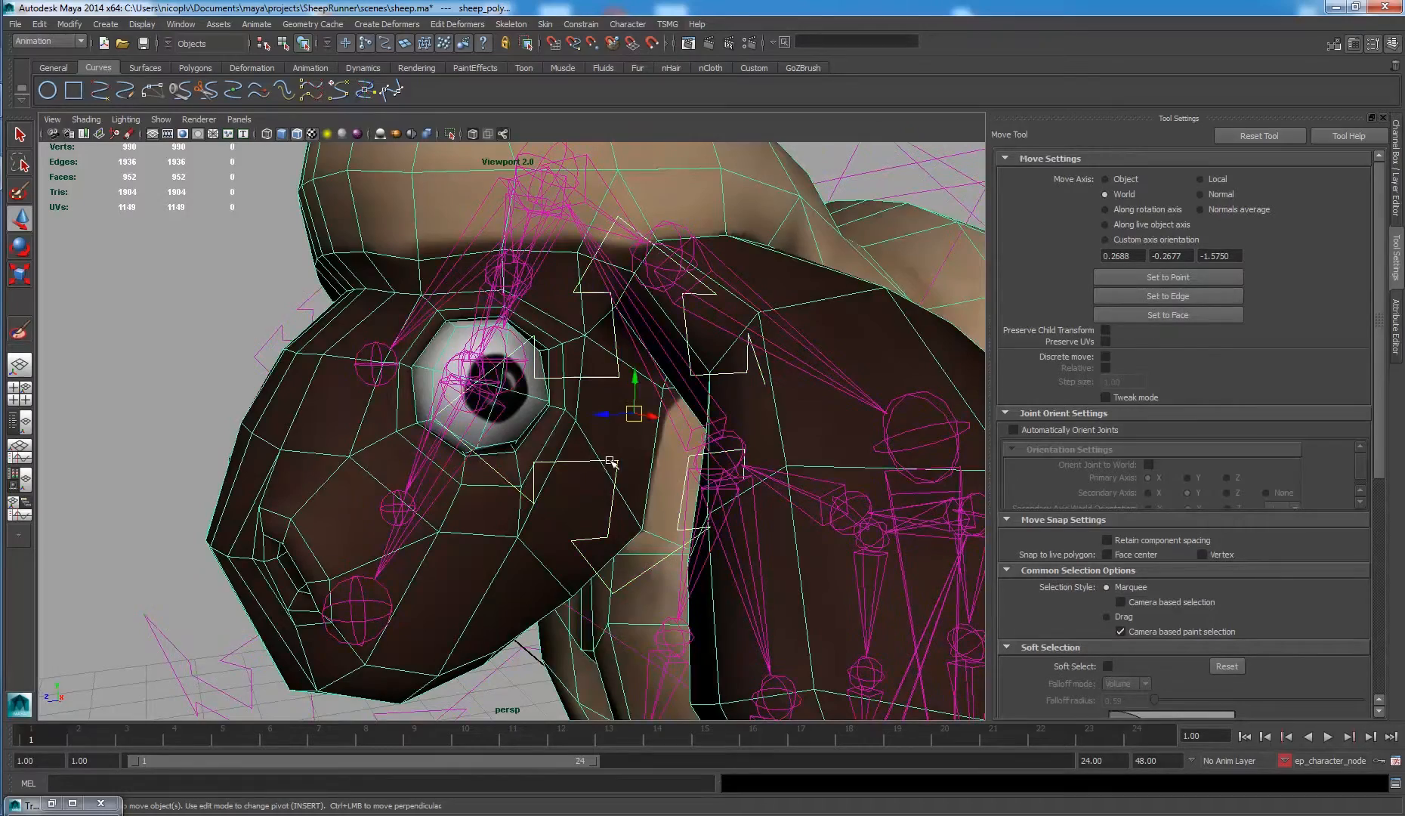
pyautogui.moveTo(630, 421); pyautogui.dragTo(210, 376)
pyautogui.scroll(-5, 297, 393)
pyautogui.keyDown('alt'); pyautogui.moveTo(297, 393); pyautogui.dragTo(381, 396); pyautogui.keyUp('alt')
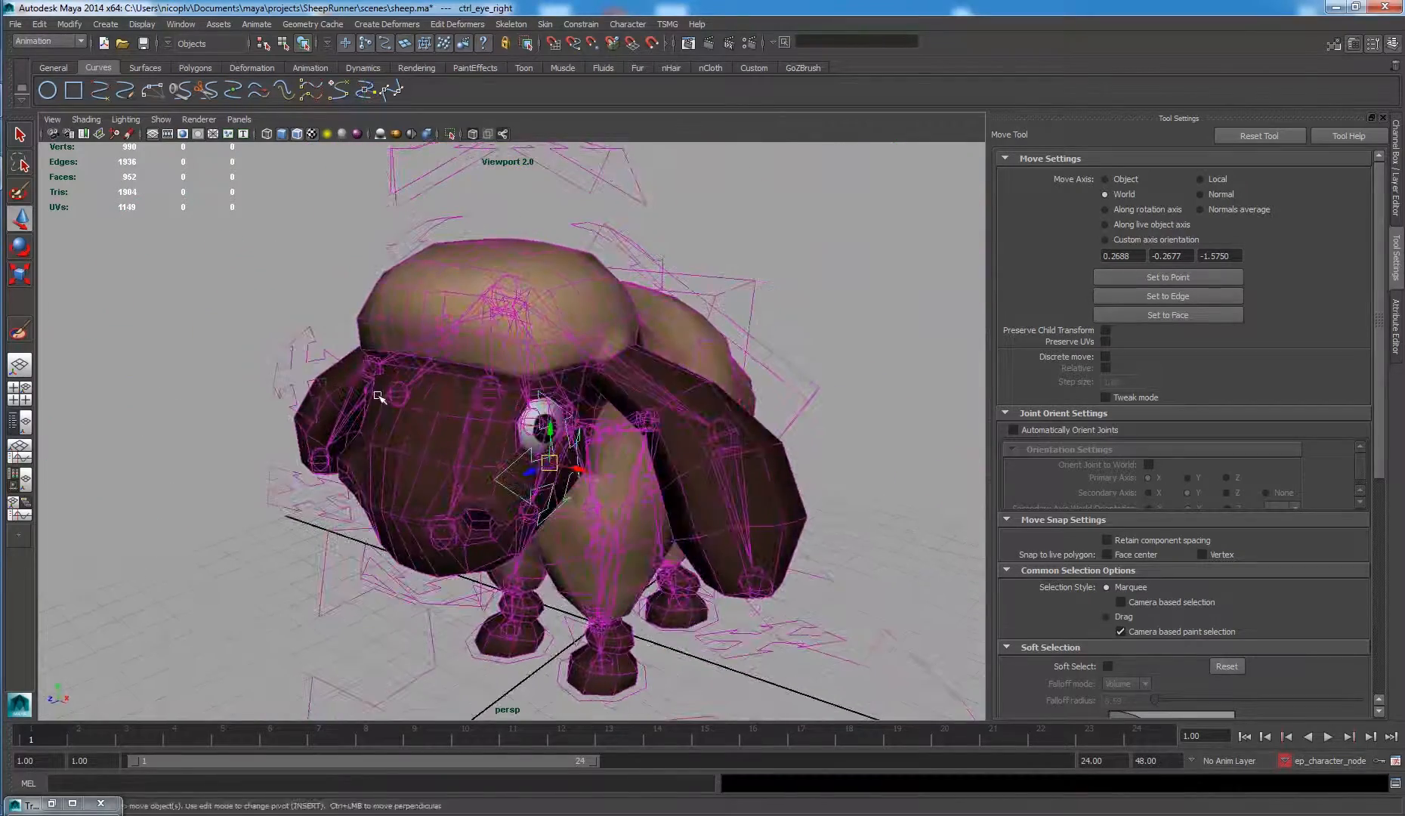
pyautogui.moveTo(400, 385); pyautogui.dragTo(484, 324, button='middle')
pyautogui.hotkey('ctrl', 'z')
# Clear the selection and examine the sheep's head and body from the front and side.
pyautogui.keyDown('alt'); pyautogui.moveTo(718, 333); pyautogui.dragTo(587, 350); pyautogui.keyUp('alt')
pyautogui.scroll(-2, 586, 348)
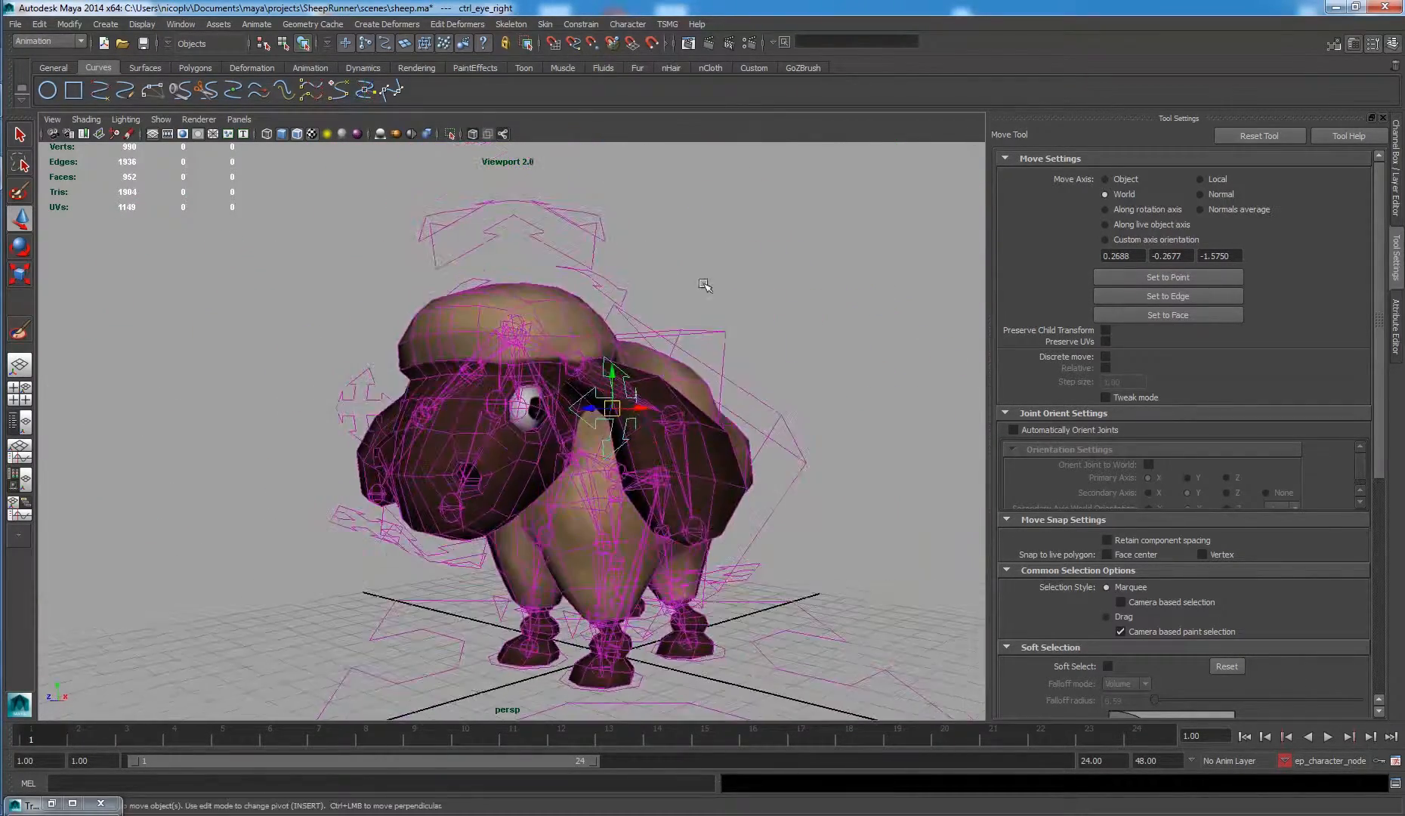
pyautogui.click(793, 239)
pyautogui.keyDown('alt'); pyautogui.moveTo(794, 239); pyautogui.dragTo(715, 269); pyautogui.keyUp('alt')
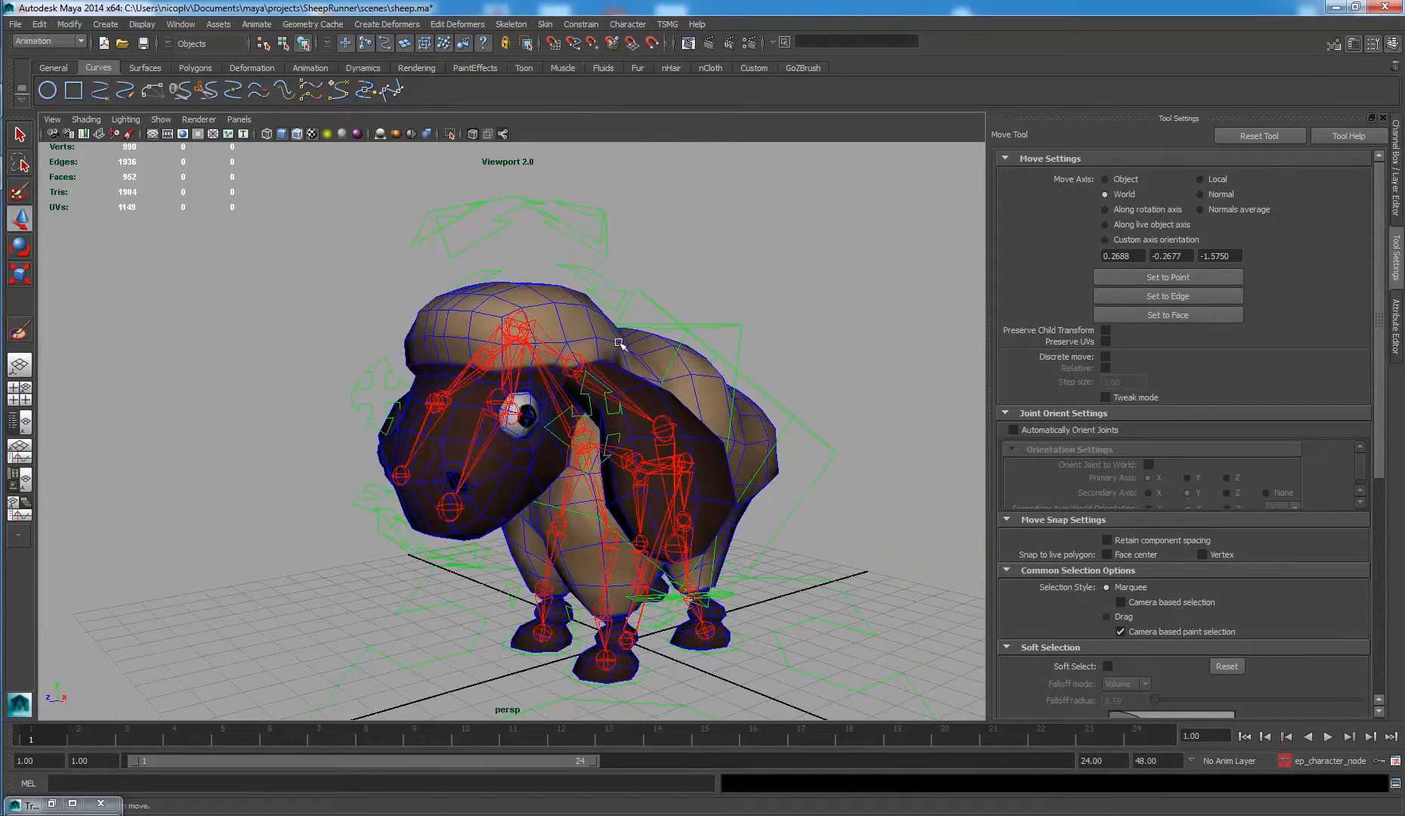
pyautogui.keyDown('alt'); pyautogui.moveTo(731, 405); pyautogui.dragTo(740, 387); pyautogui.keyUp('alt')
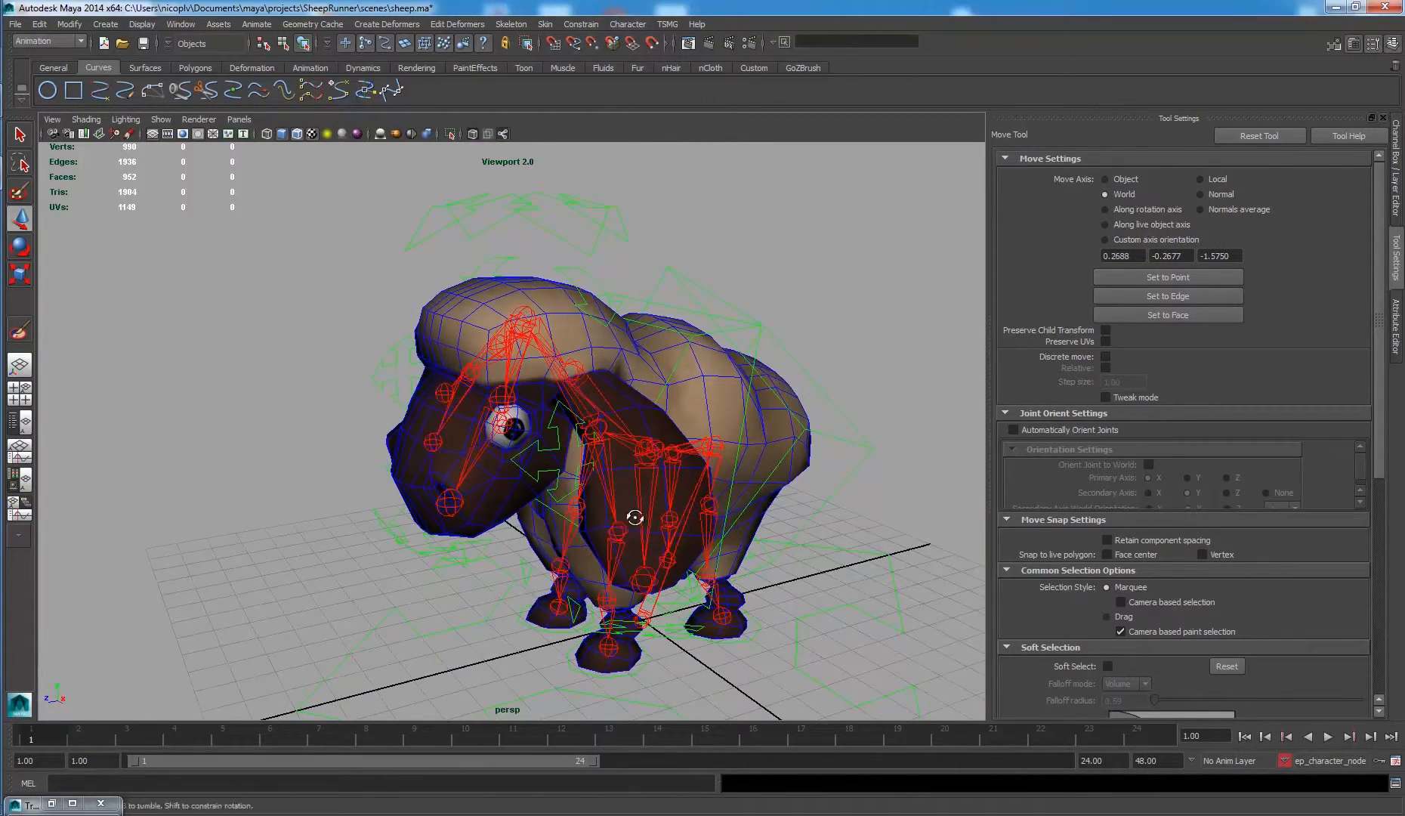
pyautogui.keyDown('alt'); pyautogui.moveTo(634, 518); pyautogui.dragTo(664, 444); pyautogui.keyUp('alt')
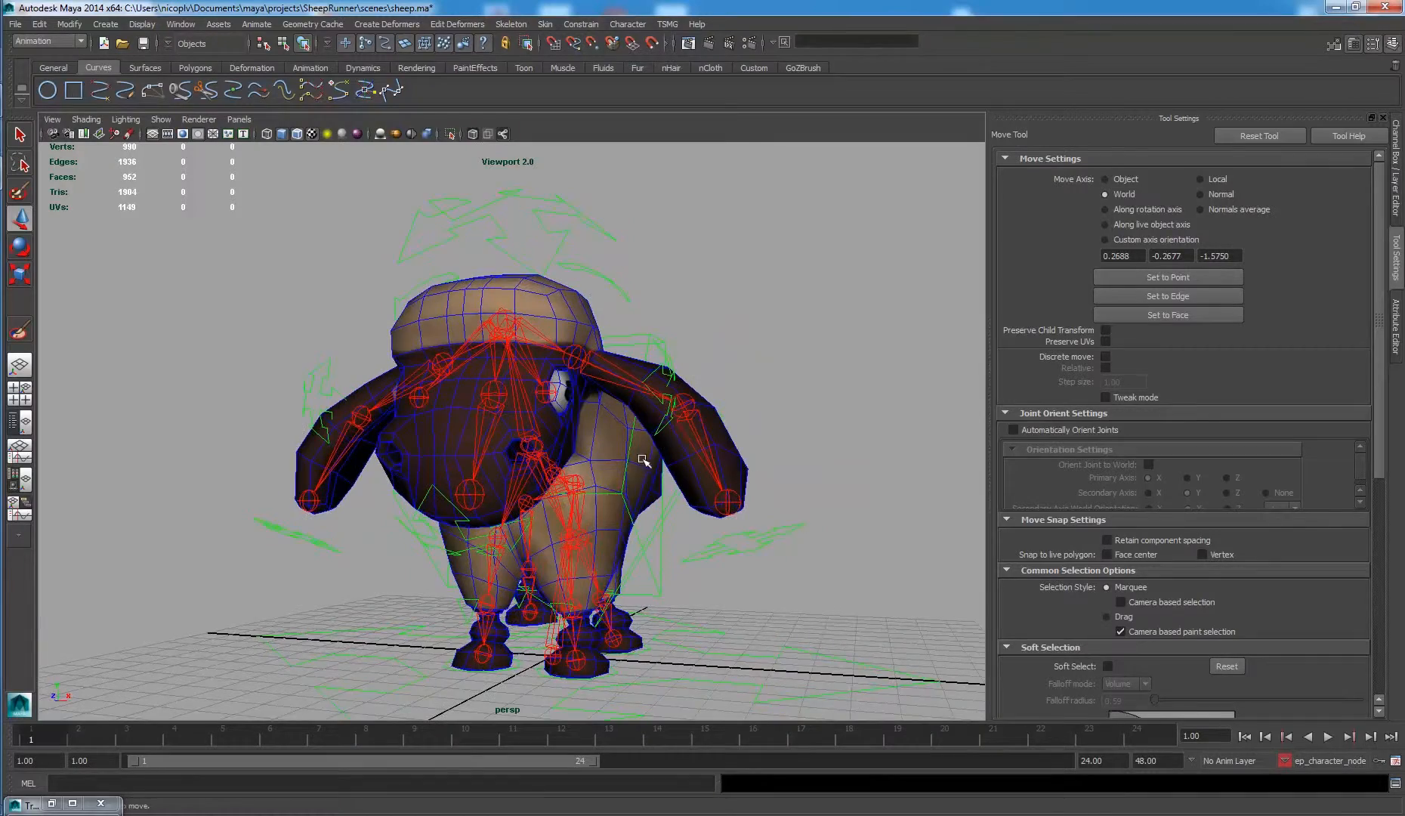
pyautogui.keyDown('alt'); pyautogui.moveTo(643, 459); pyautogui.dragTo(585, 462); pyautogui.keyUp('alt')
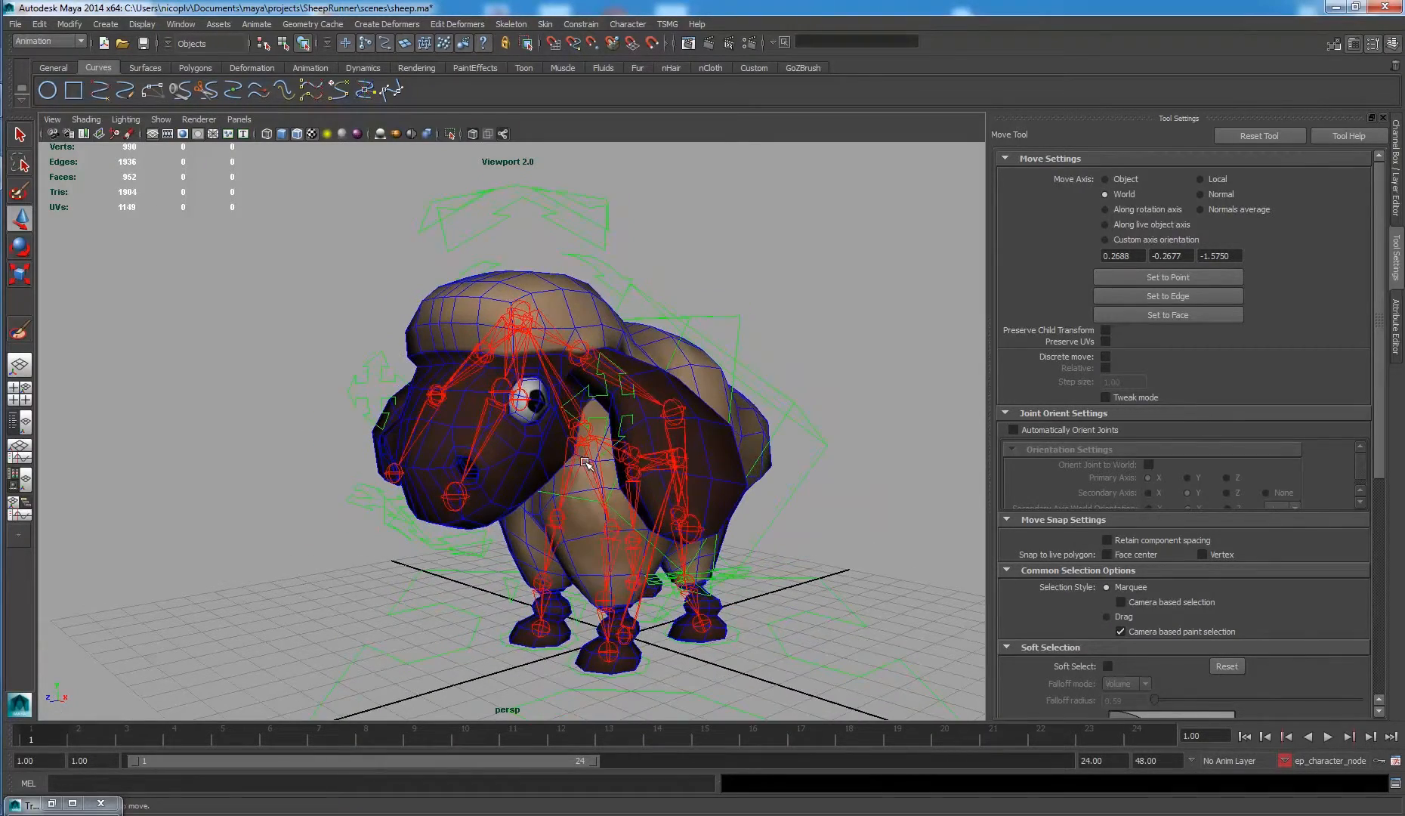
# Select the ctrl_fronthoof_left control and check the left front leg from several angles.
pyautogui.click(651, 675)
pyautogui.scroll(5, 812, 317)
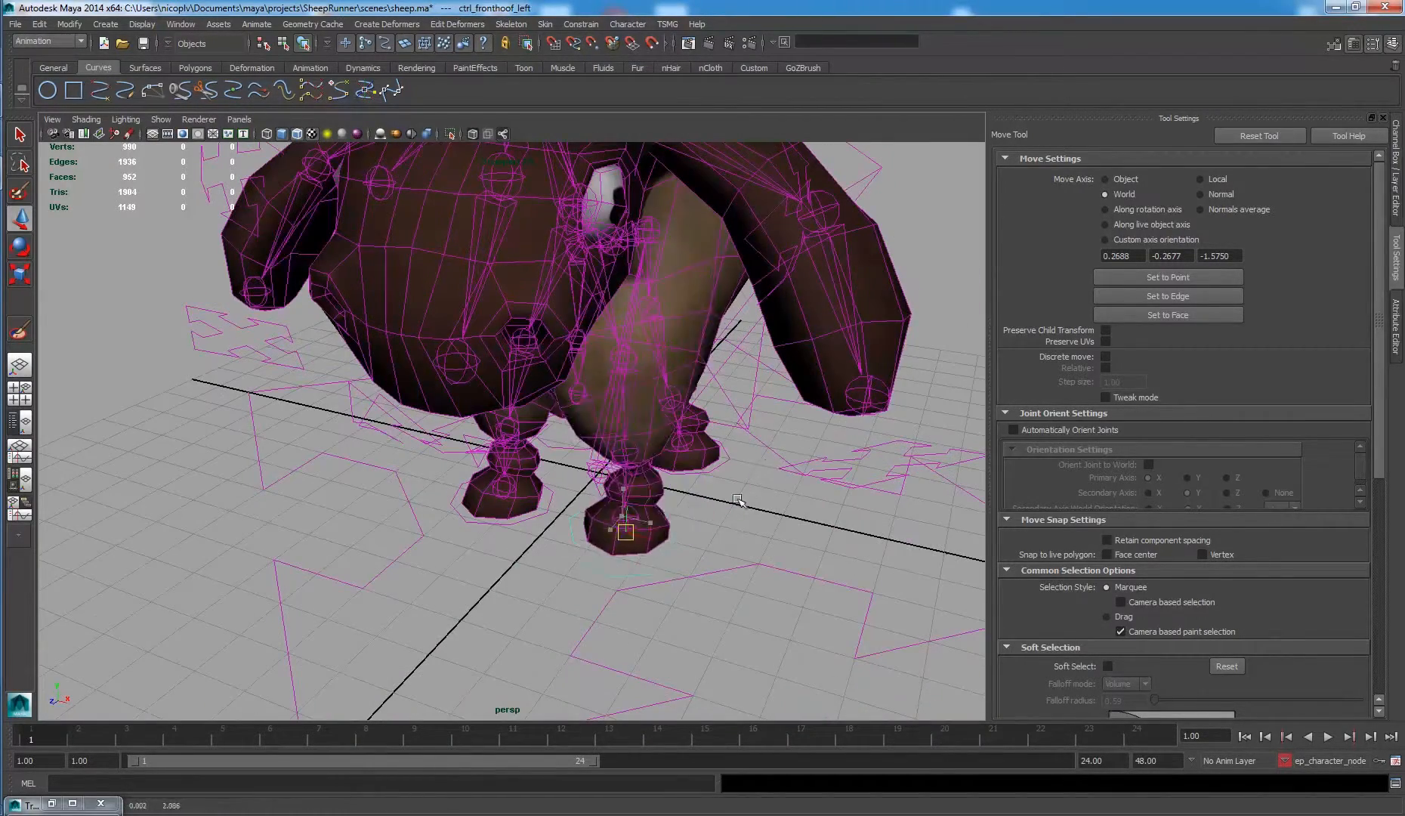
pyautogui.keyDown('alt'); pyautogui.moveTo(766, 448); pyautogui.dragTo(699, 389); pyautogui.keyUp('alt')
pyautogui.scroll(-5, 876, 310)
pyautogui.keyDown('alt'); pyautogui.moveTo(872, 323); pyautogui.dragTo(718, 400); pyautogui.keyUp('alt')
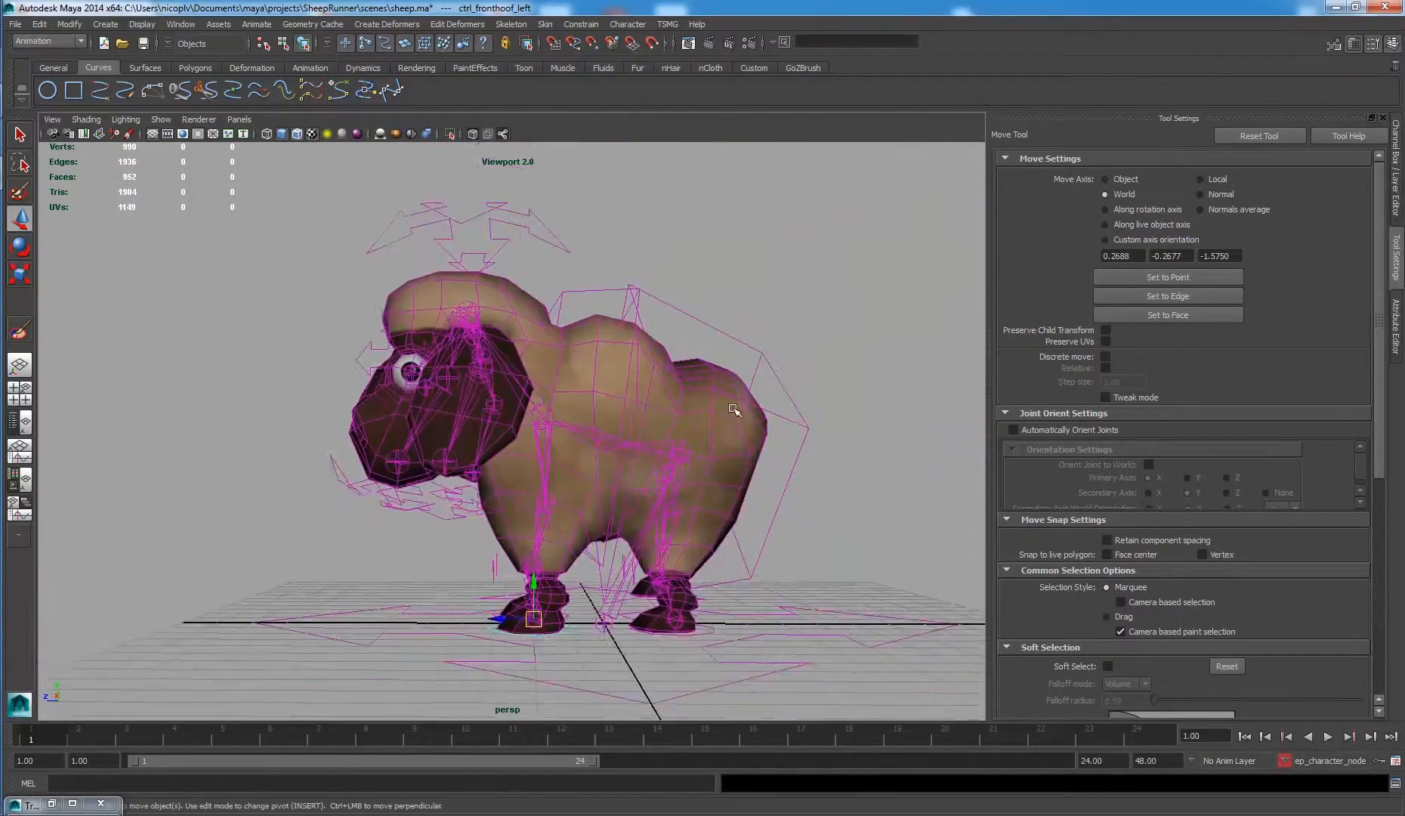
# Select the ctrl_frontbody control and activate the Rotate Tool on it.
pyautogui.keyDown('alt'); pyautogui.moveTo(668, 257); pyautogui.dragTo(596, 318); pyautogui.keyUp('alt')
pyautogui.press('e')
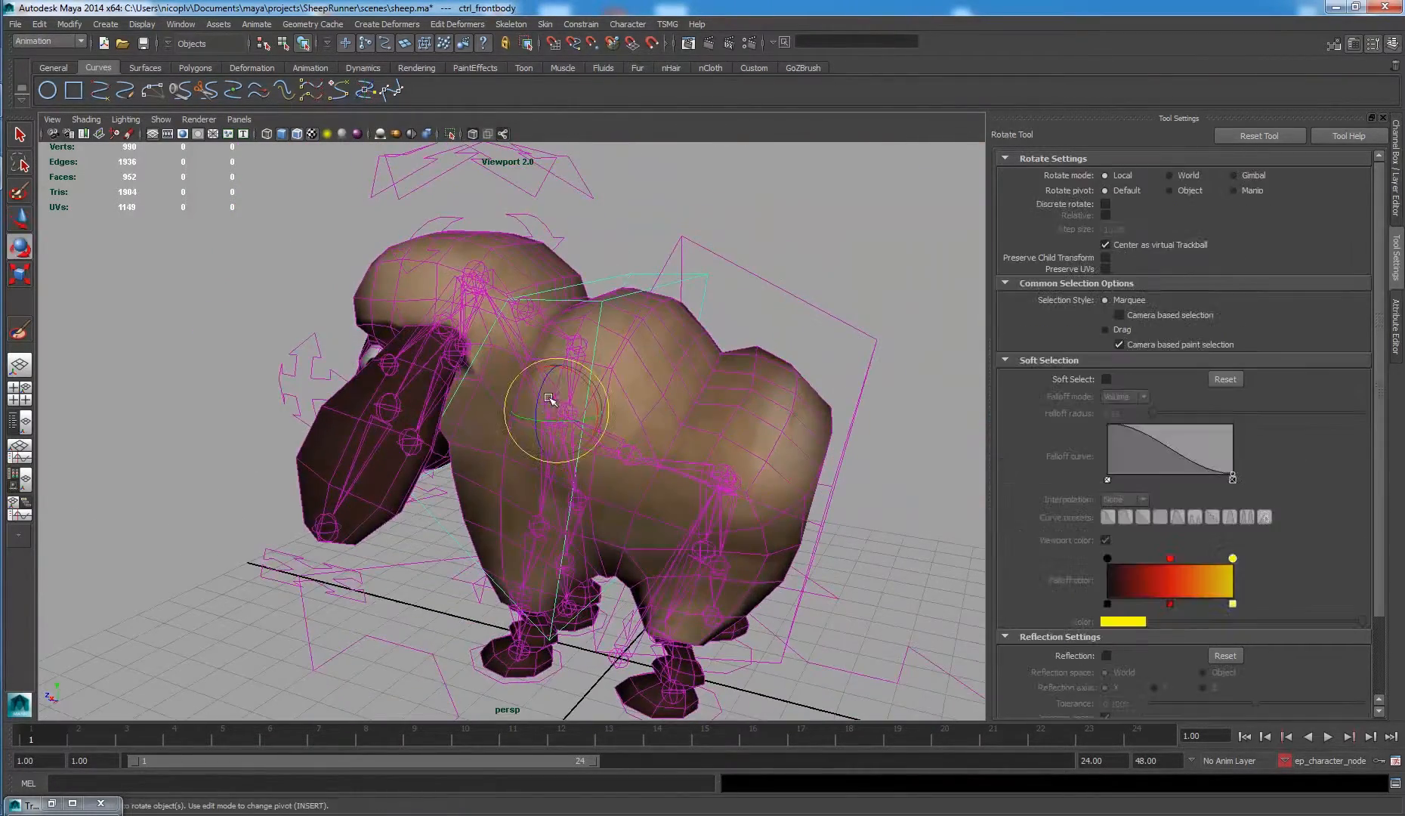